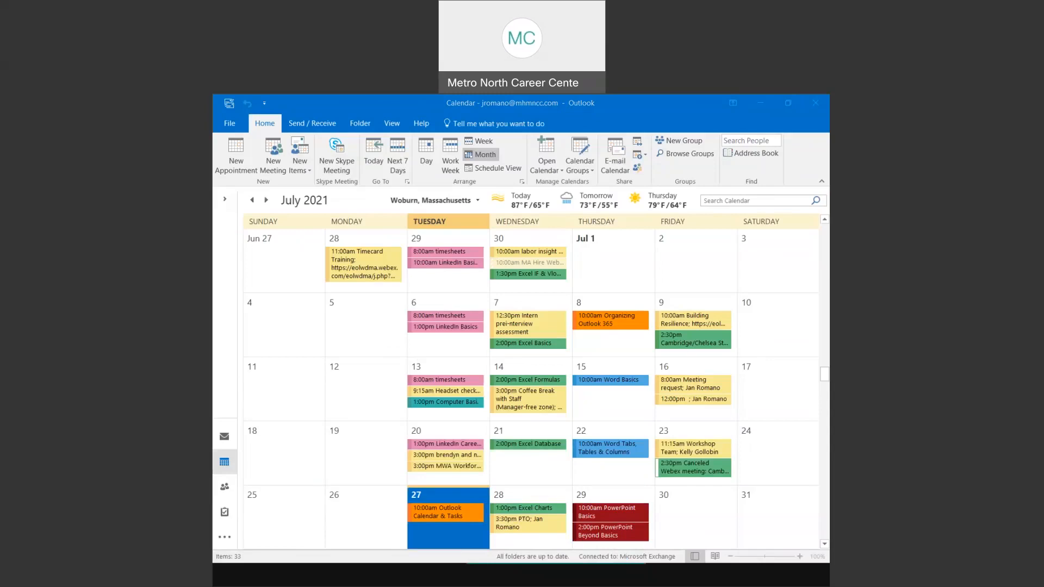
click(266, 200)
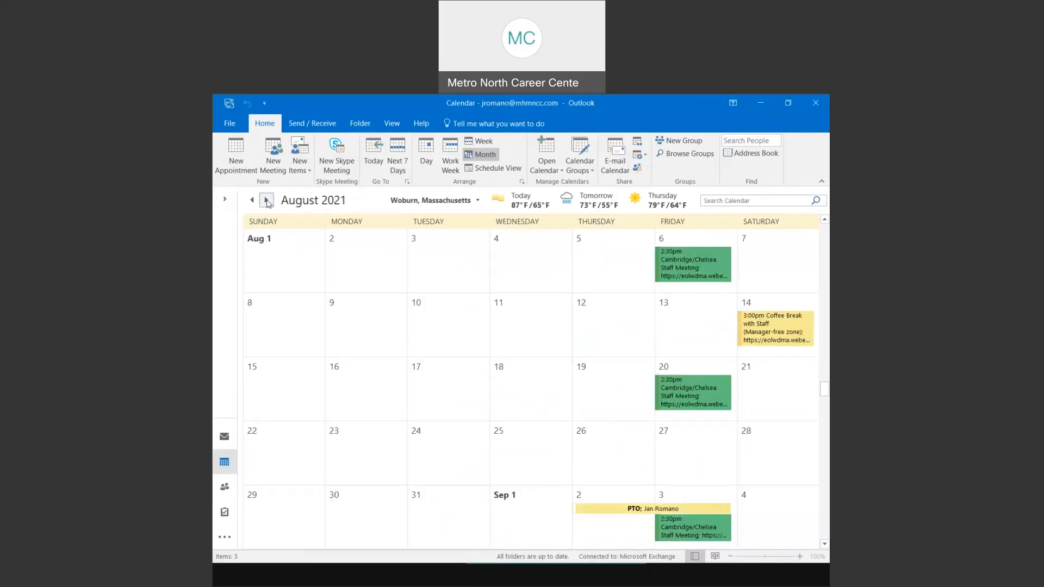
click(267, 201)
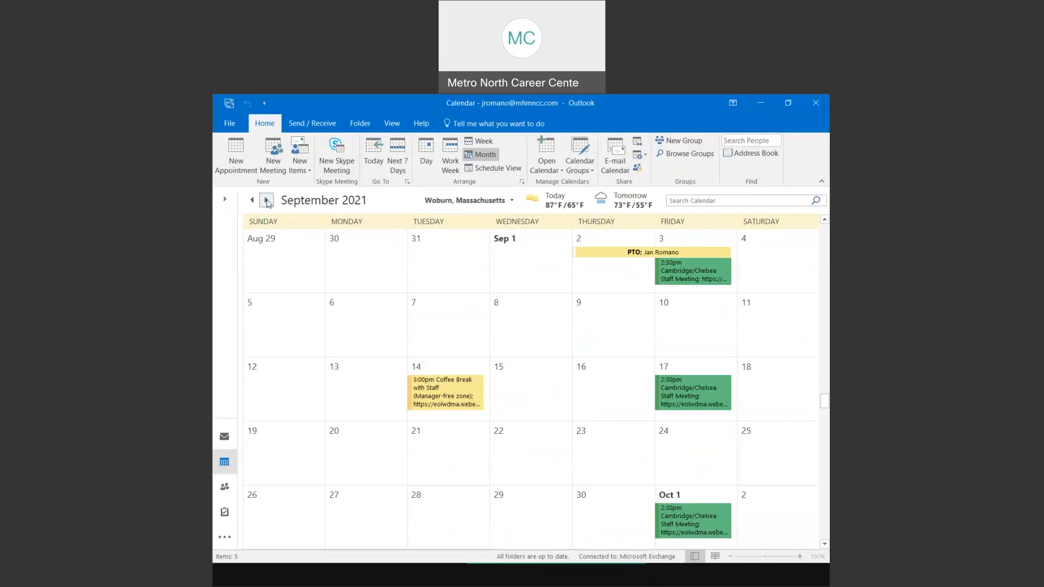
click(266, 201)
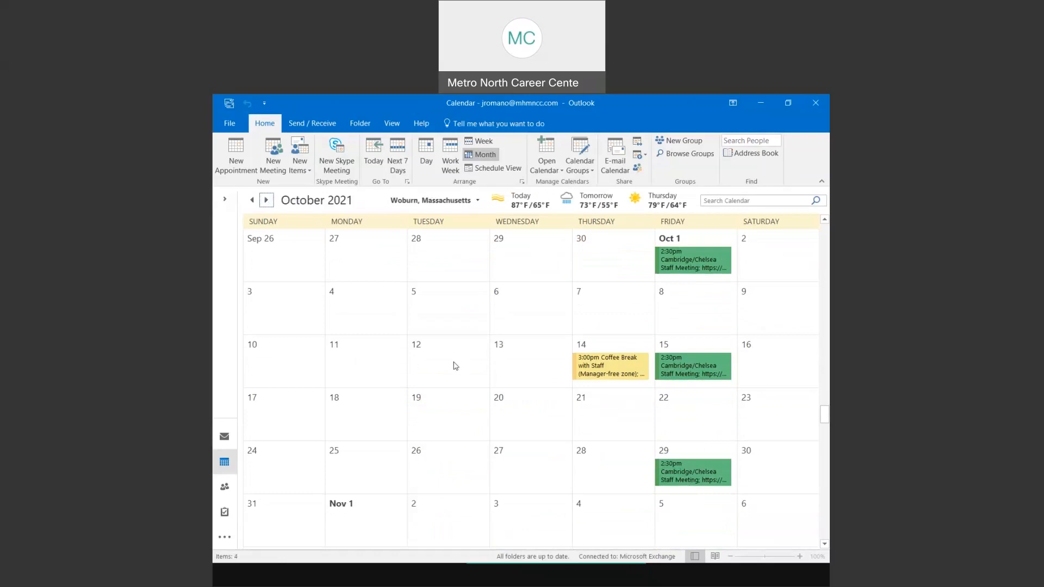
click(224, 438)
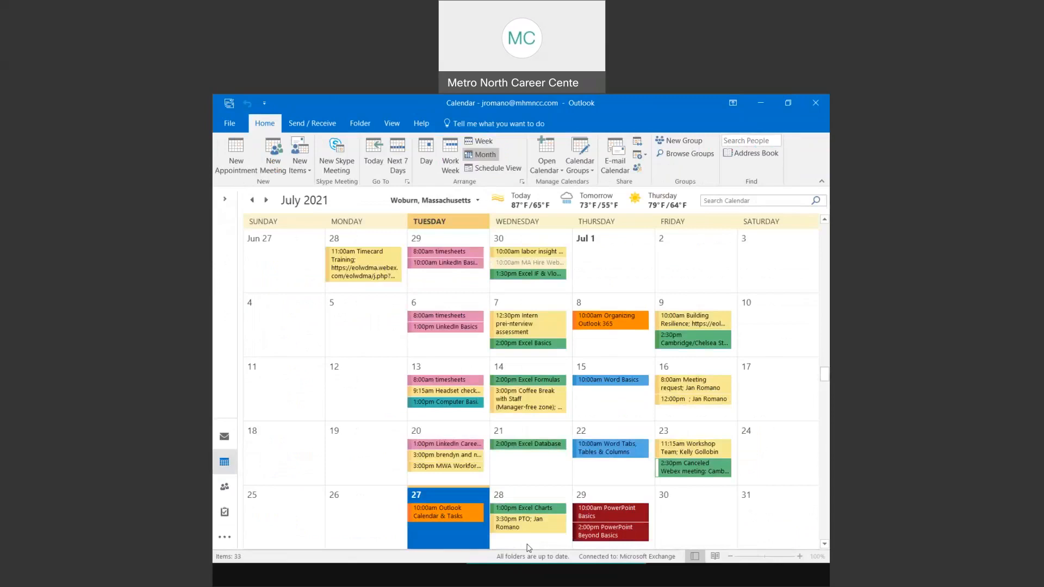
- Move the Outlook calendar ahead to August 2021, then show slide 6, 'Calendar Settings'
click(232, 443)
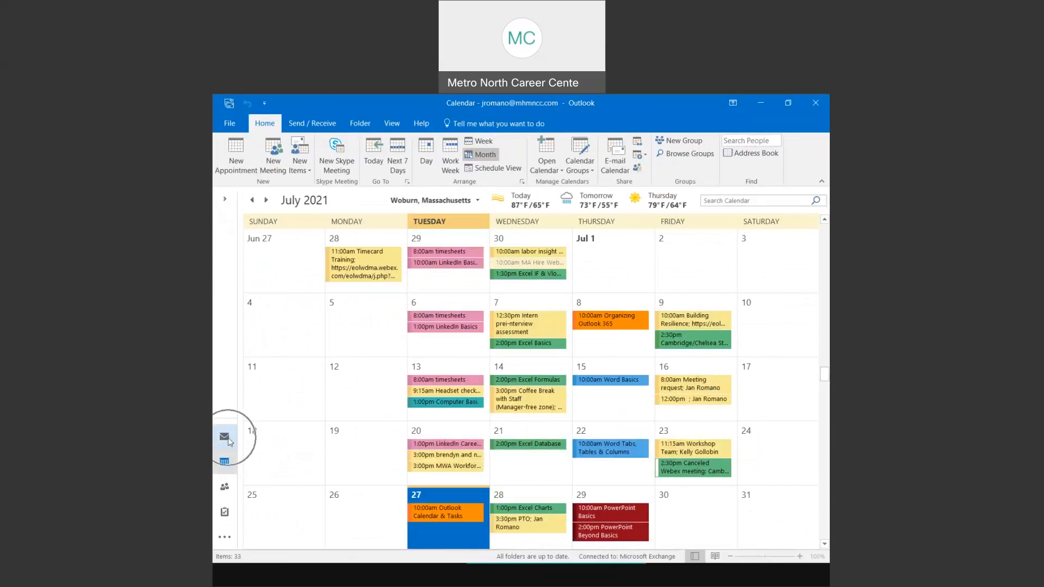
key(ctrl)
key(ctrl)
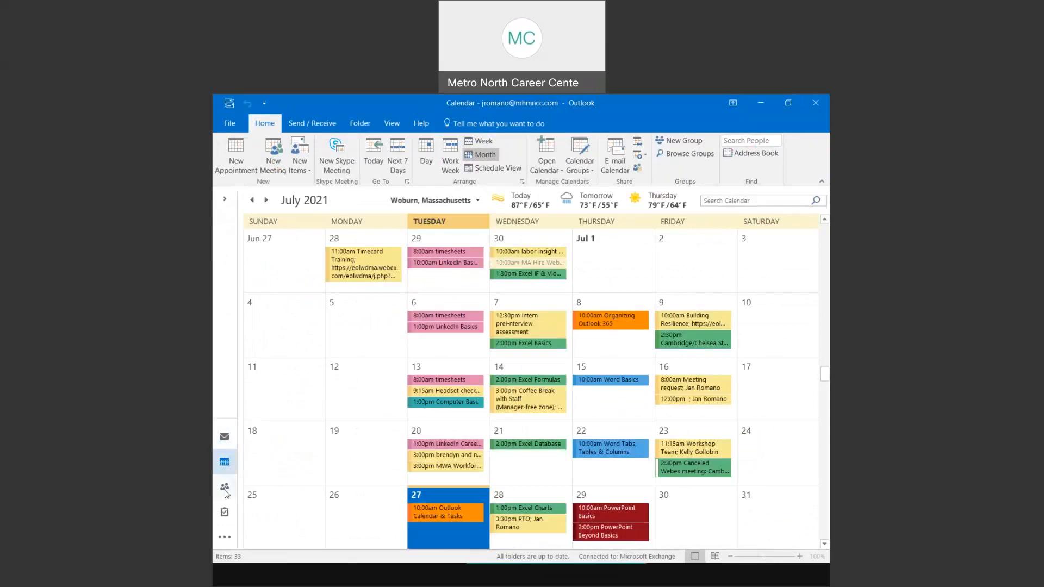
key(ctrl)
key(ctrl)
mouse_move(226, 519)
click(267, 201)
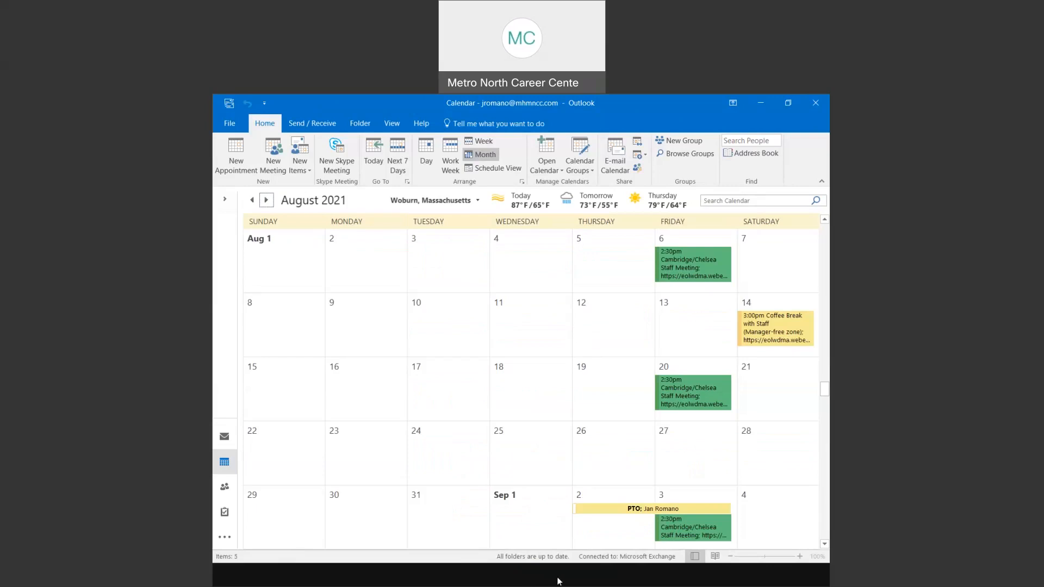
click(550, 523)
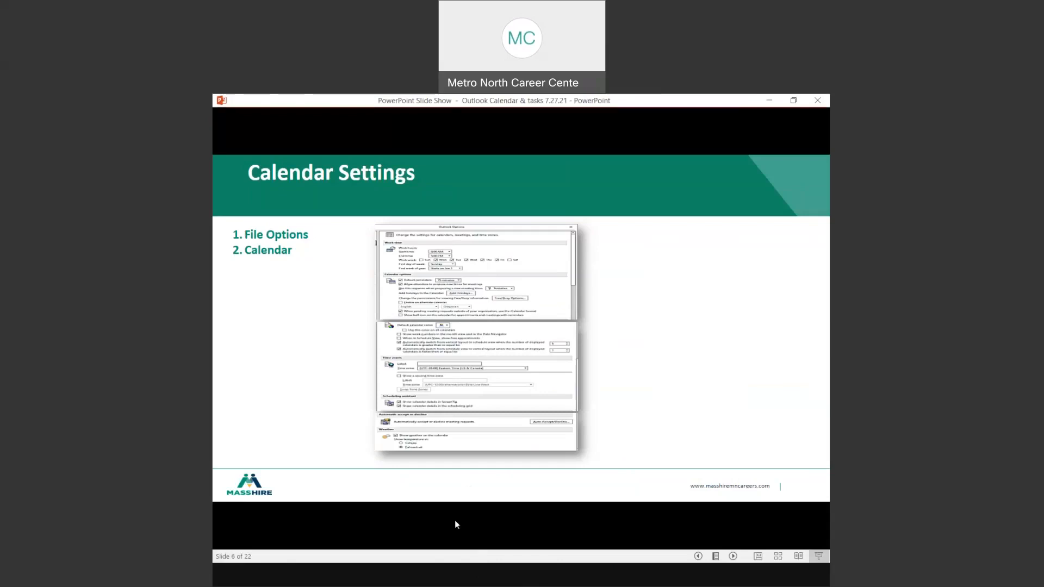
key(alt+Tab)
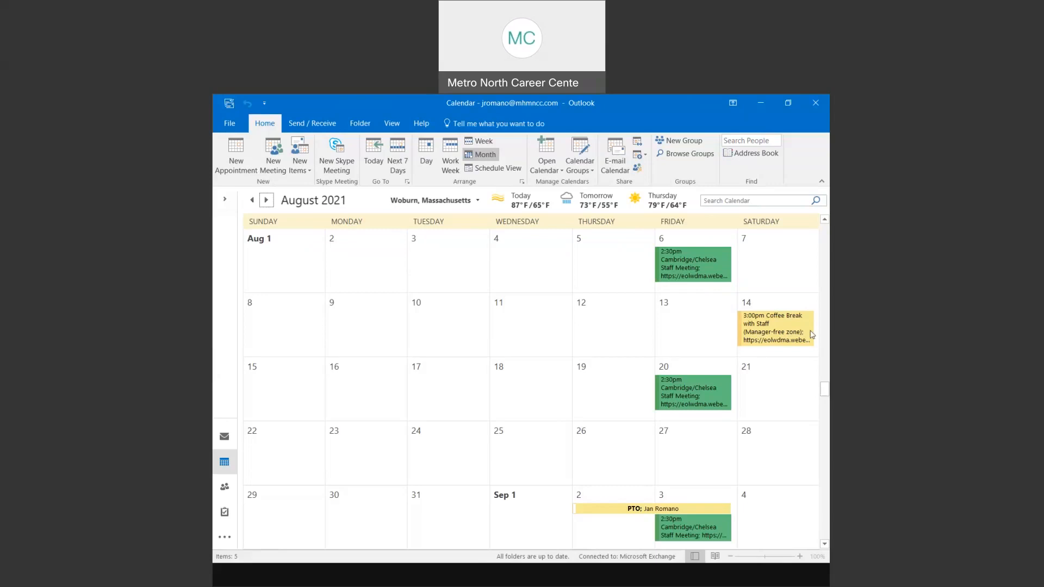
- Switch to the Edge window showing Outlook on the web's July 2021 month calendar
click(651, 568)
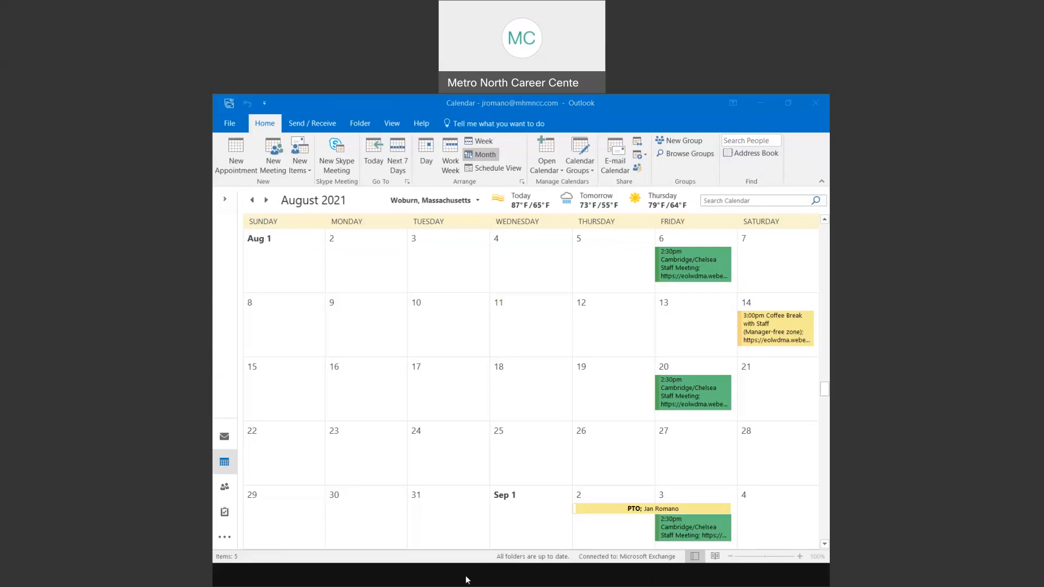
click(488, 518)
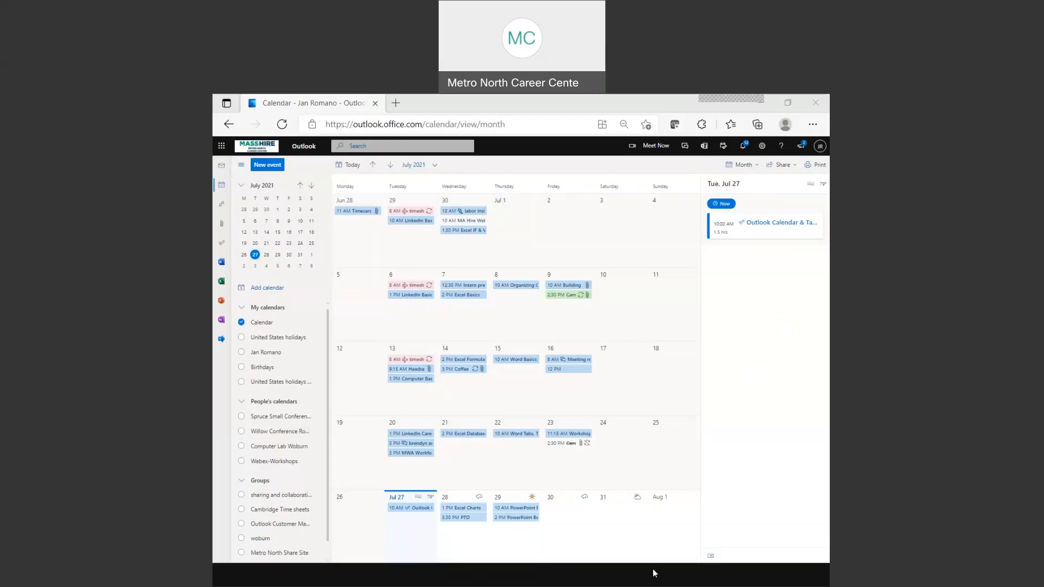
- Return to the desktop Outlook calendar's August 2021 month view
click(490, 581)
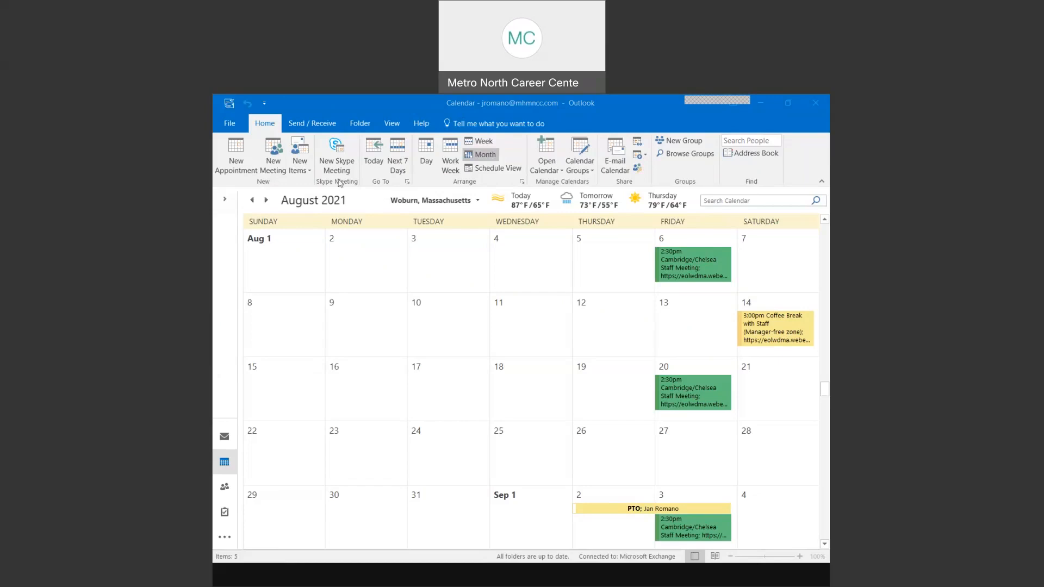
- Open Outlook Options on its General page via File, then show the Calendar Settings slide again
click(230, 127)
click(231, 127)
click(230, 124)
click(230, 124)
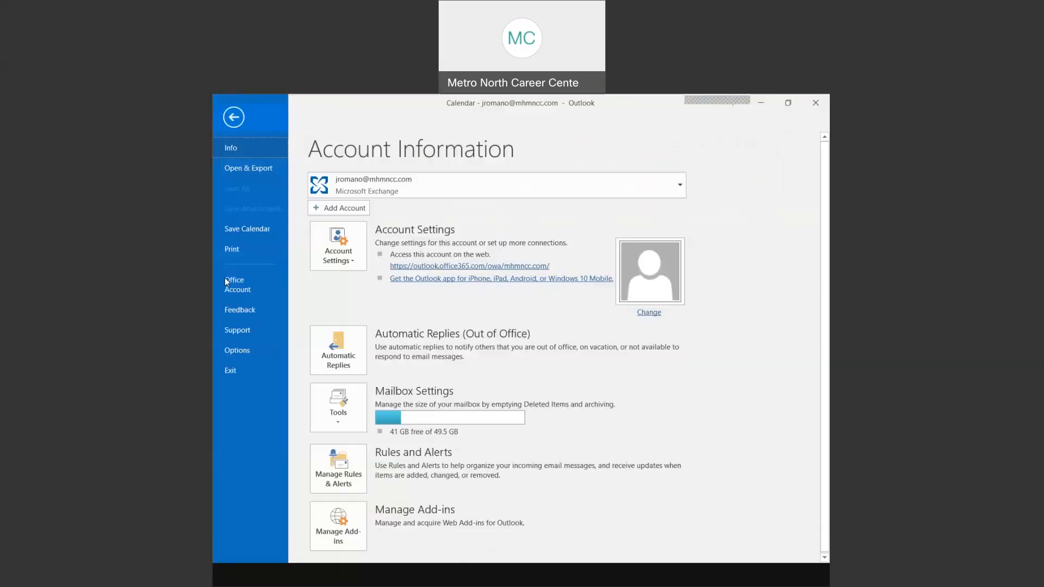
click(236, 350)
click(238, 350)
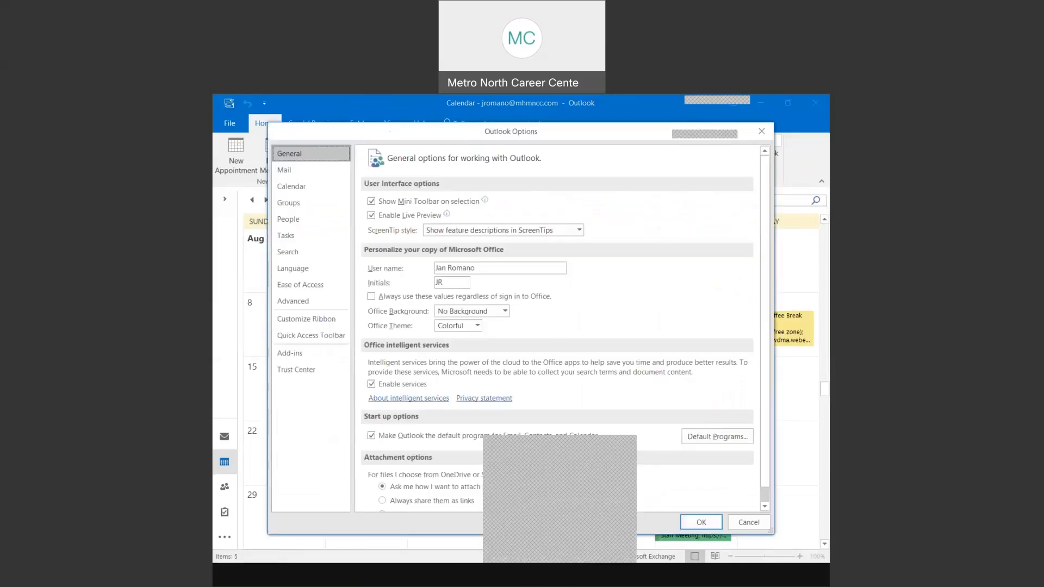
click(557, 578)
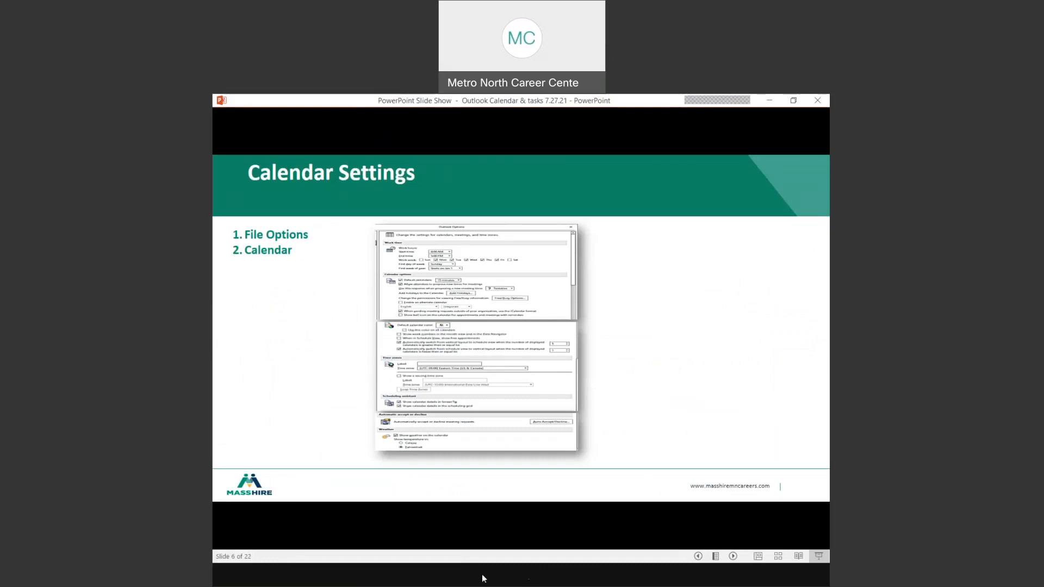
- Show the Calendar page of Outlook Options (8:00 AM–4:30 PM, Monday–Friday) and the reminder time choices
click(478, 527)
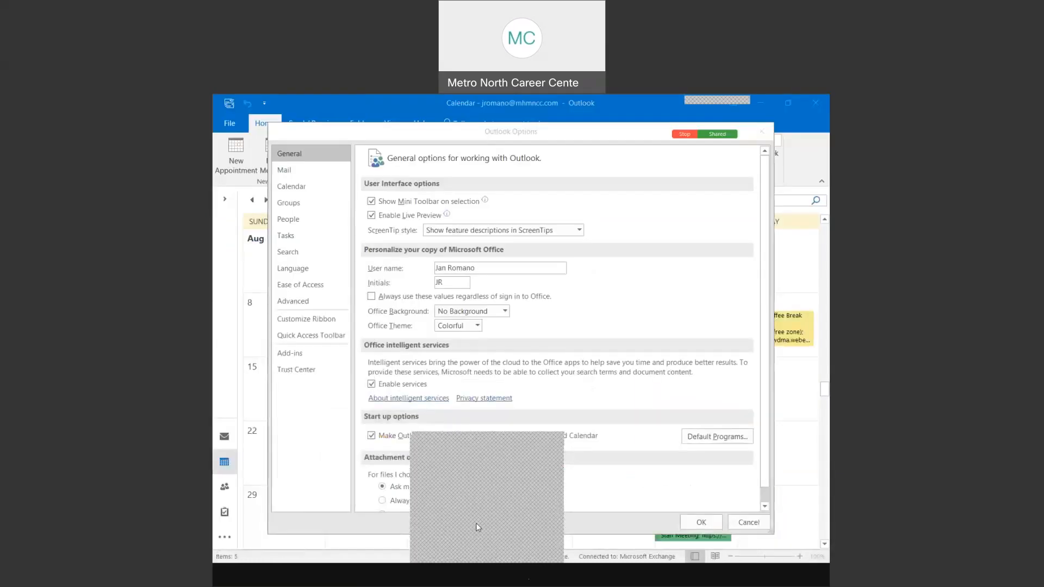
click(464, 452)
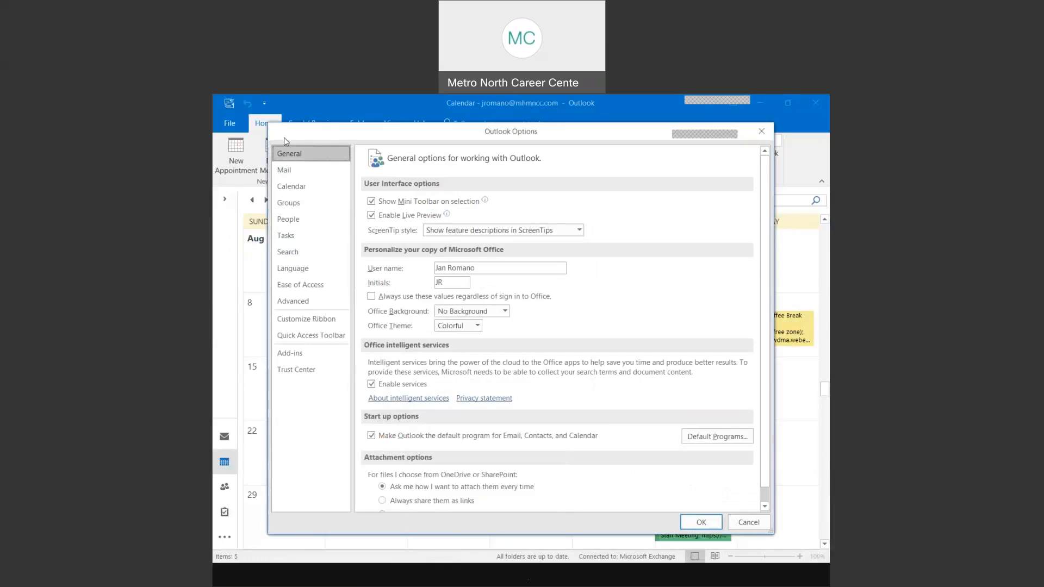
click(291, 189)
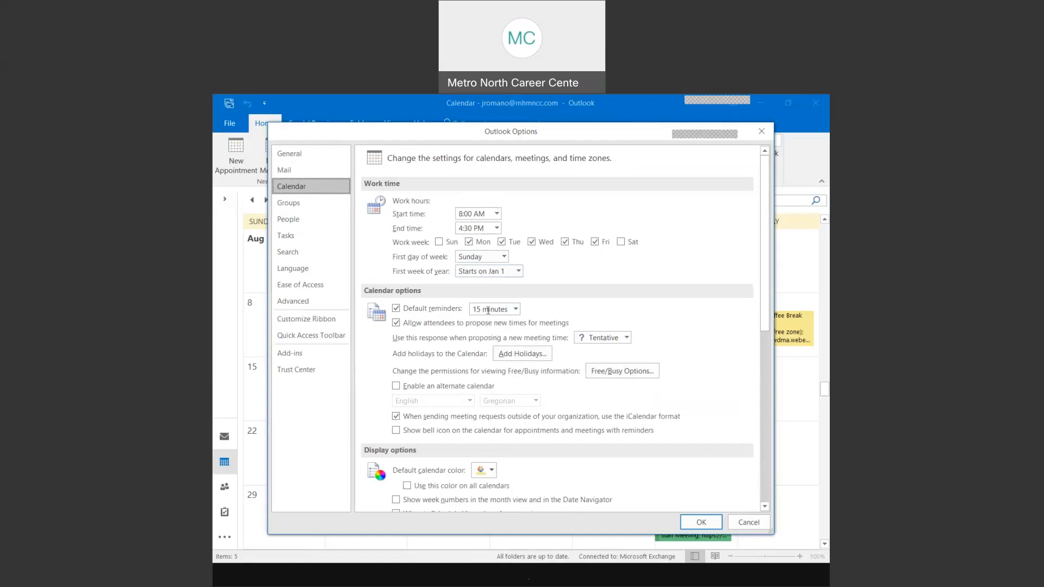
click(515, 309)
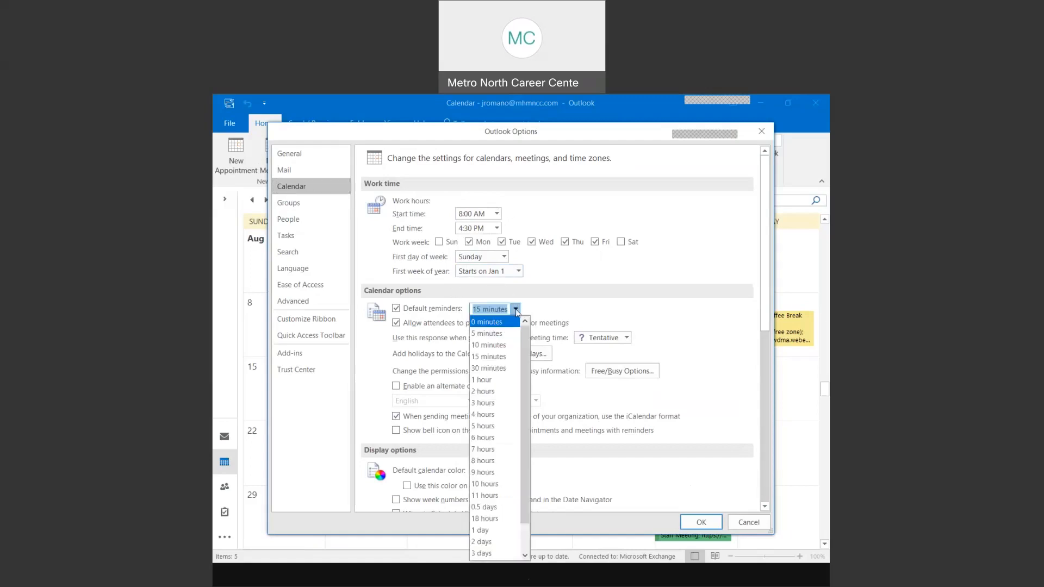
click(516, 310)
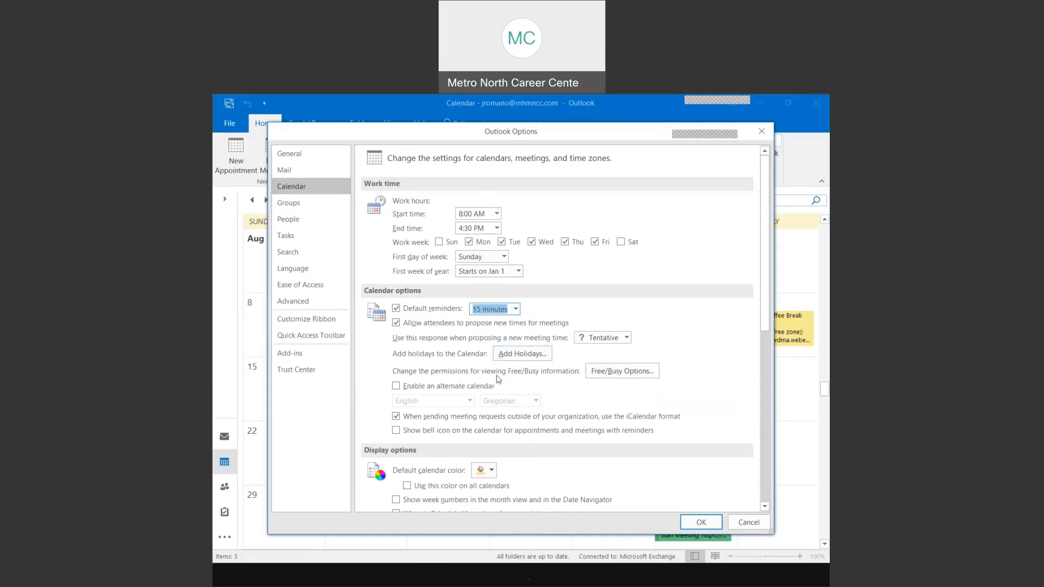
scroll(506, 360, down, 2)
scroll(503, 361, down, 2)
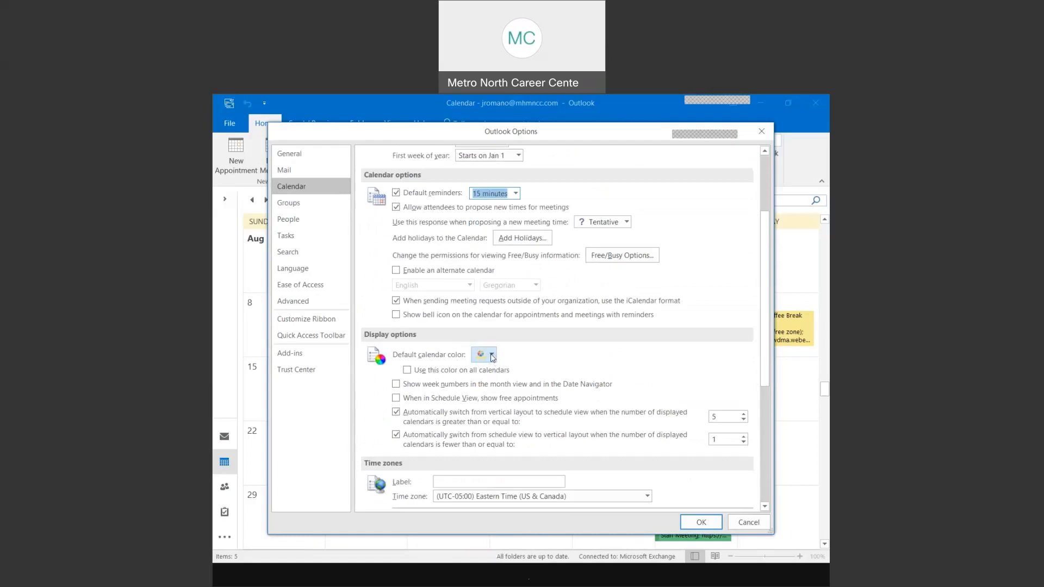
- Pick a new swatch from the Default calendar color palette in Display options
click(492, 356)
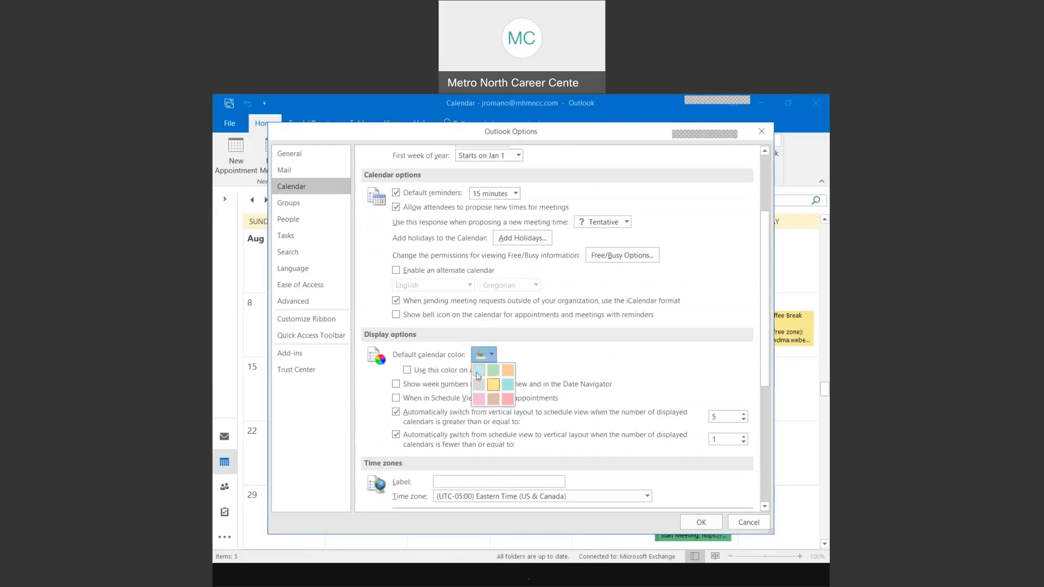
click(479, 374)
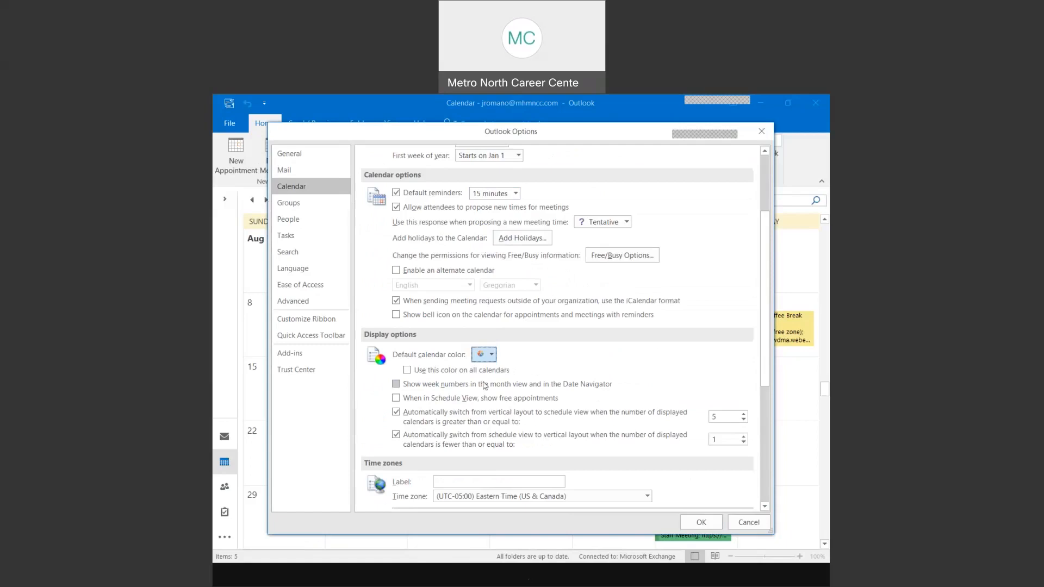
click(455, 411)
scroll(551, 418, down, 1)
scroll(551, 419, down, 3)
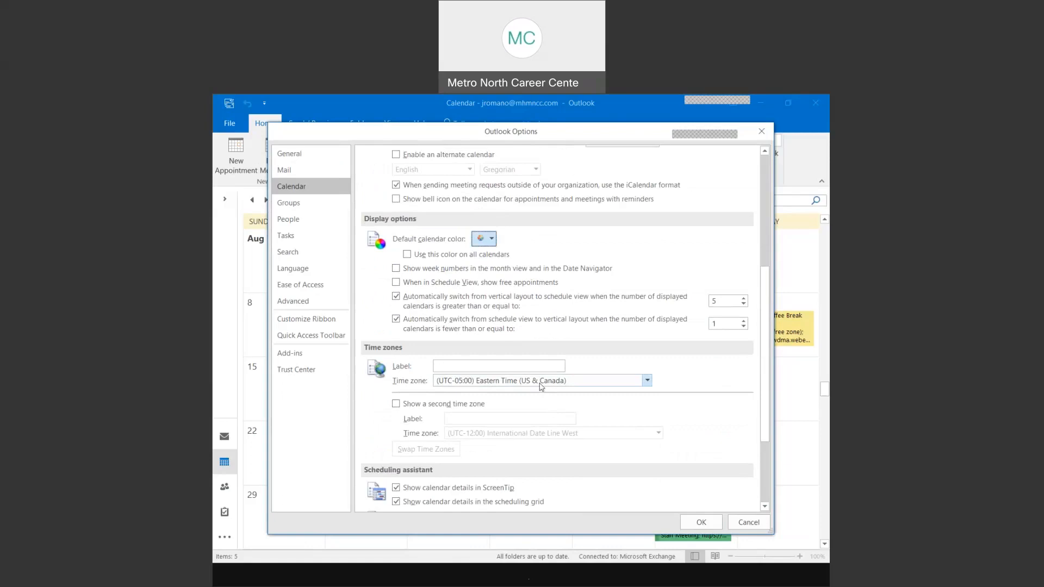
click(454, 409)
scroll(532, 375, down, 5)
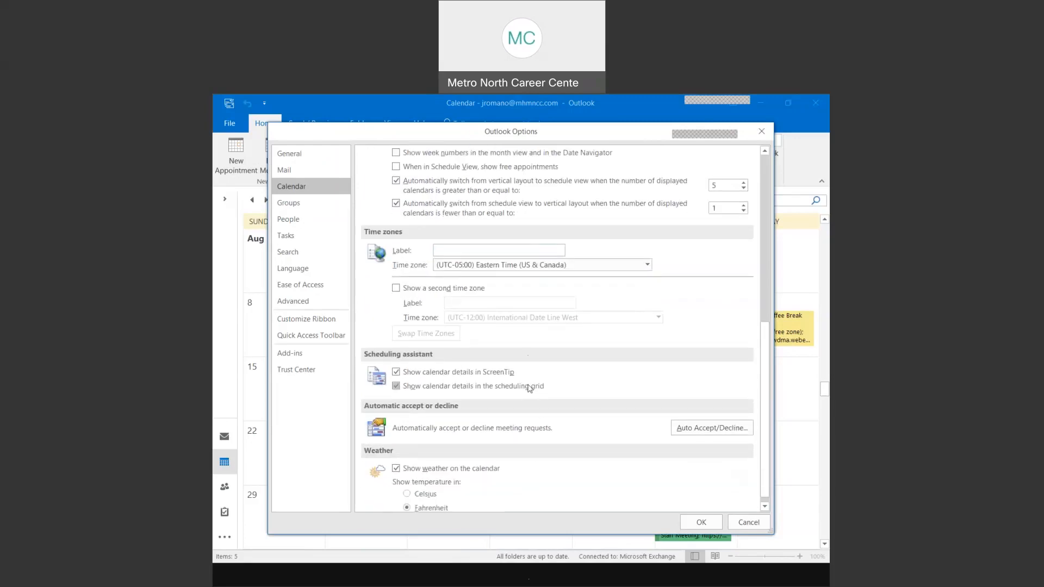
scroll(529, 387, down, 1)
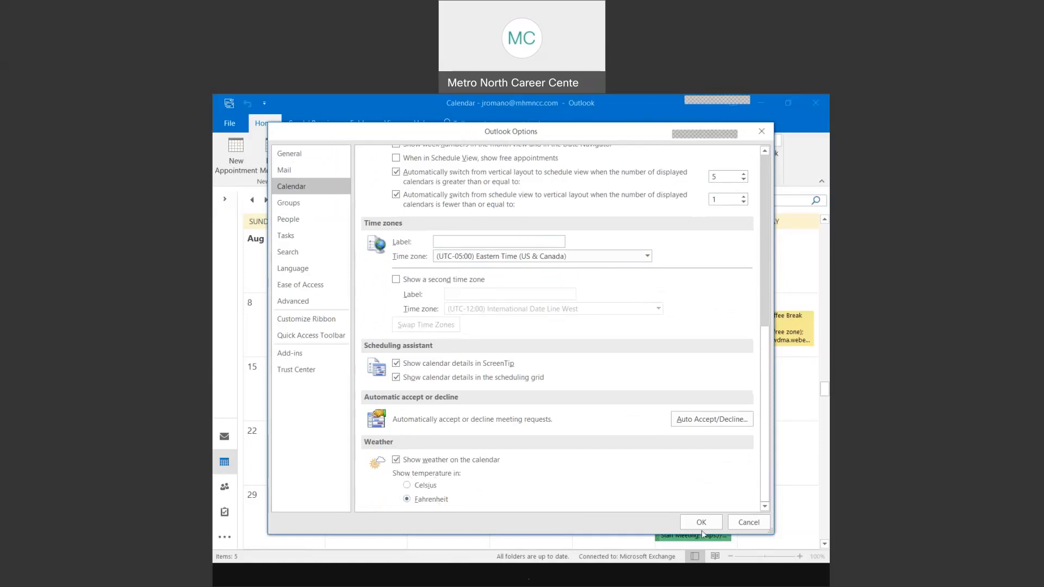
scroll(466, 267, up, 3)
scroll(466, 267, up, 5)
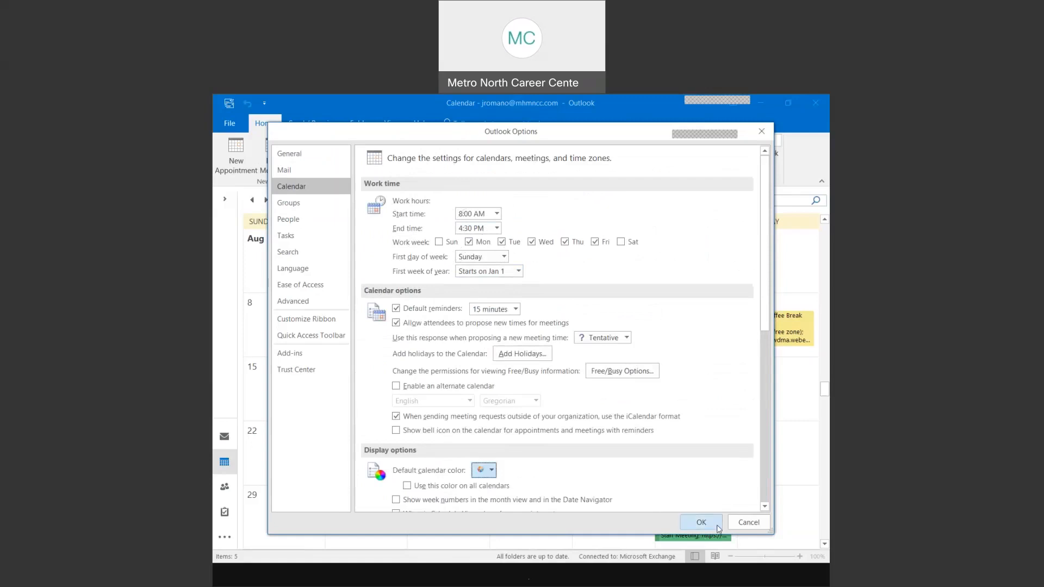
click(701, 521)
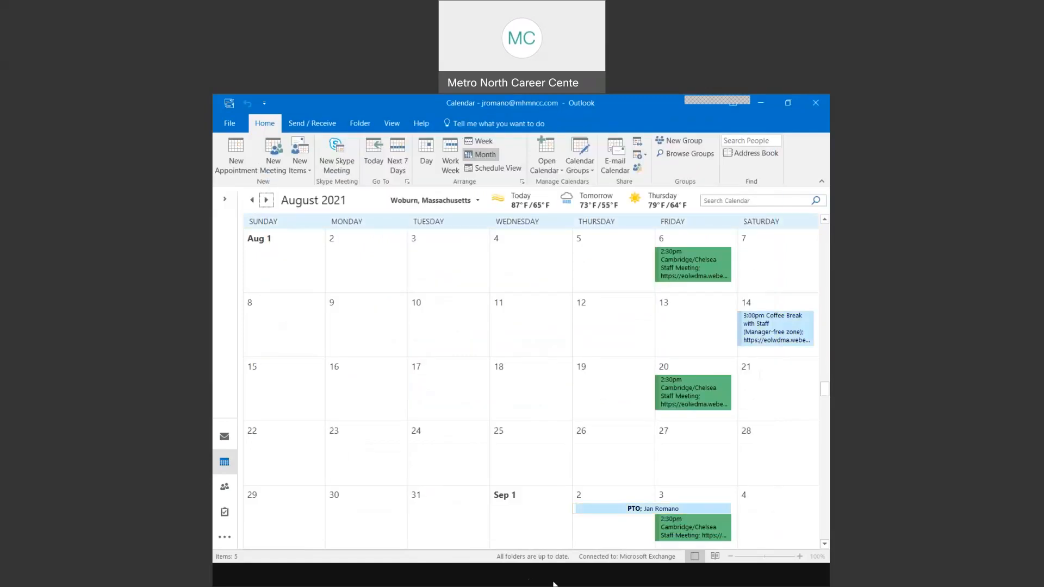
- Advance the slide show to slide 7, 'Calendar Views', then return to Outlook's August 2021 calendar
click(559, 569)
click(507, 214)
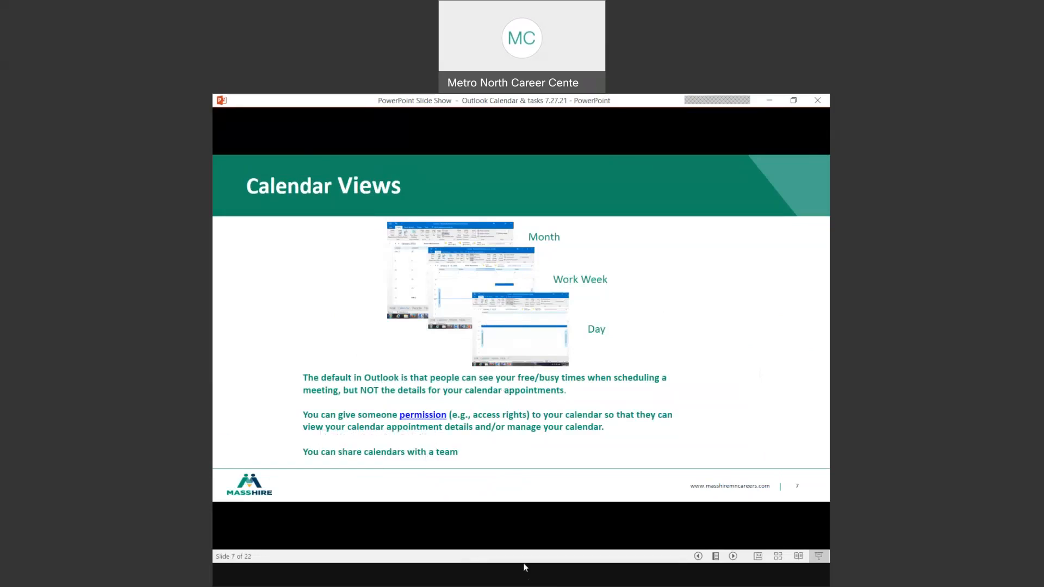
mouse_move(490, 575)
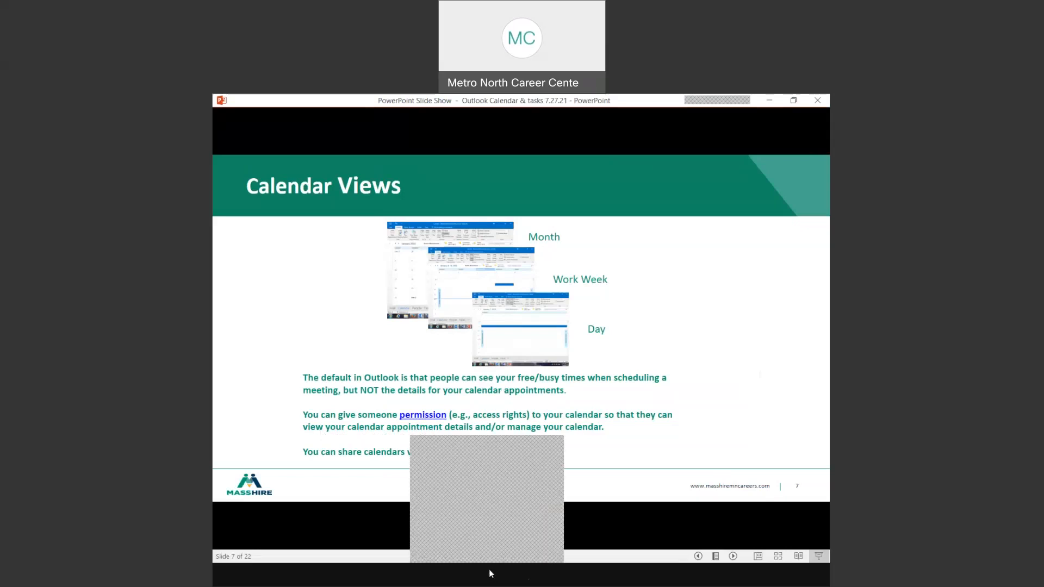
click(477, 440)
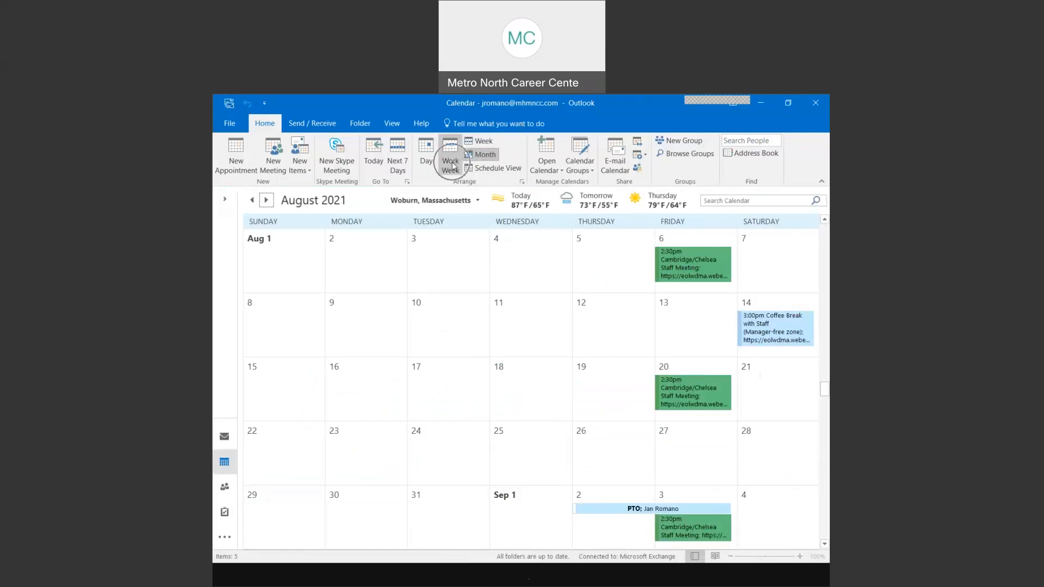
- Show Week, then the July 26–30 Work Week, then just Tuesday, July 27 as a day
click(374, 168)
key(ctrl)
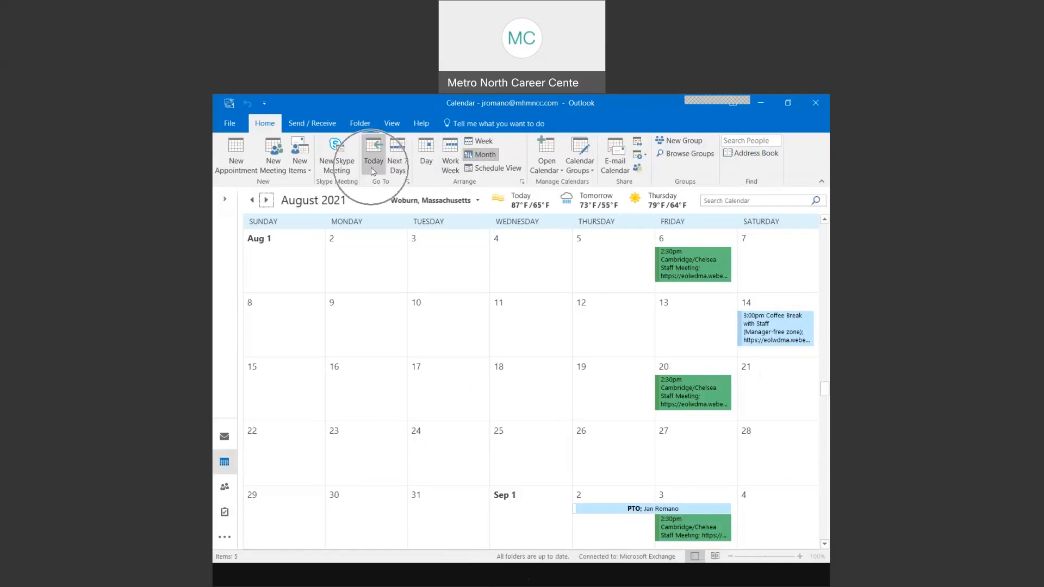
click(484, 143)
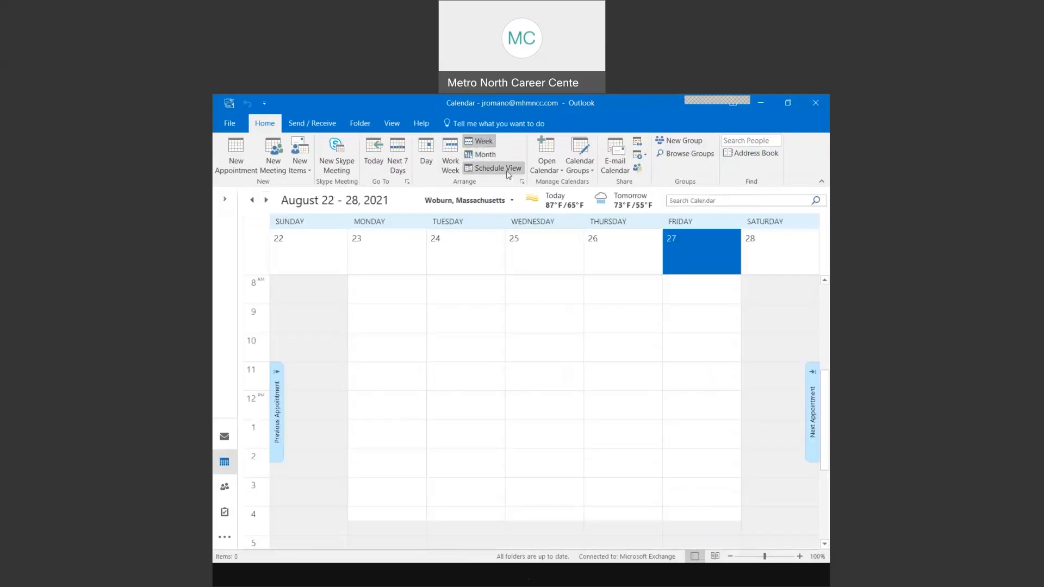
click(450, 171)
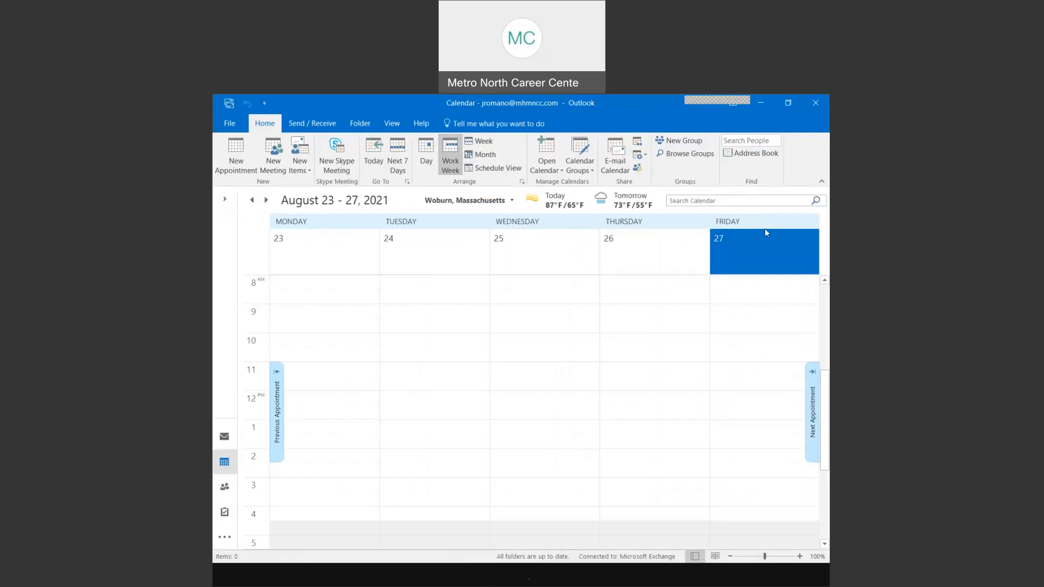
click(373, 162)
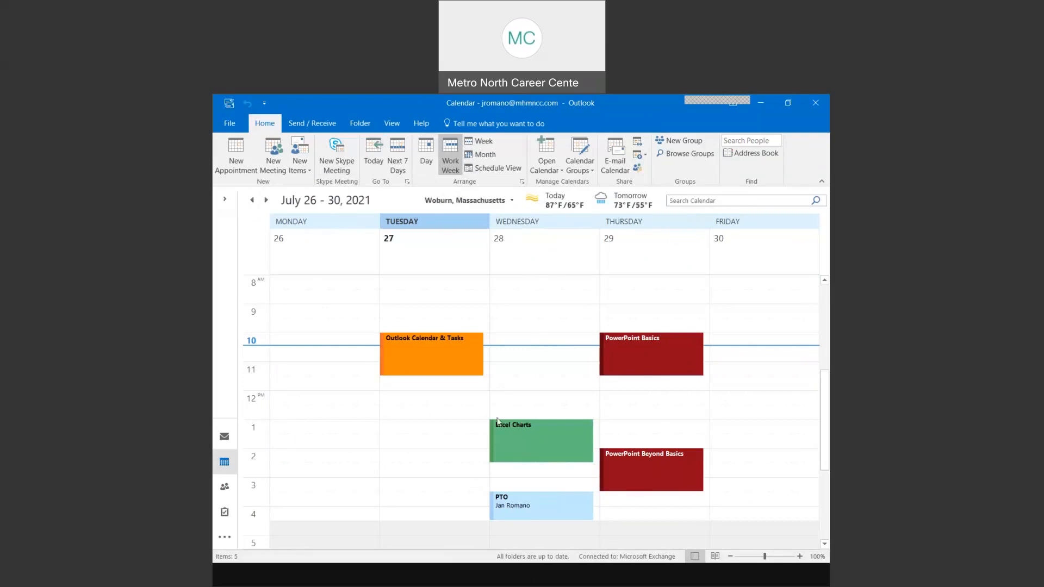
click(427, 165)
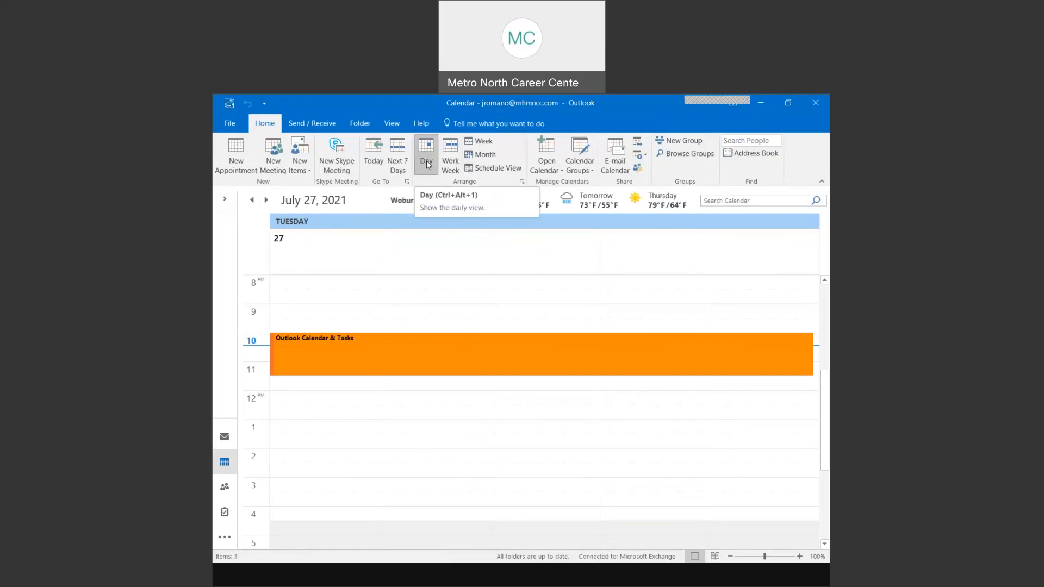
- Show the July 2021 month, advance to August 2021, then return to the Calendar Views slide
click(481, 154)
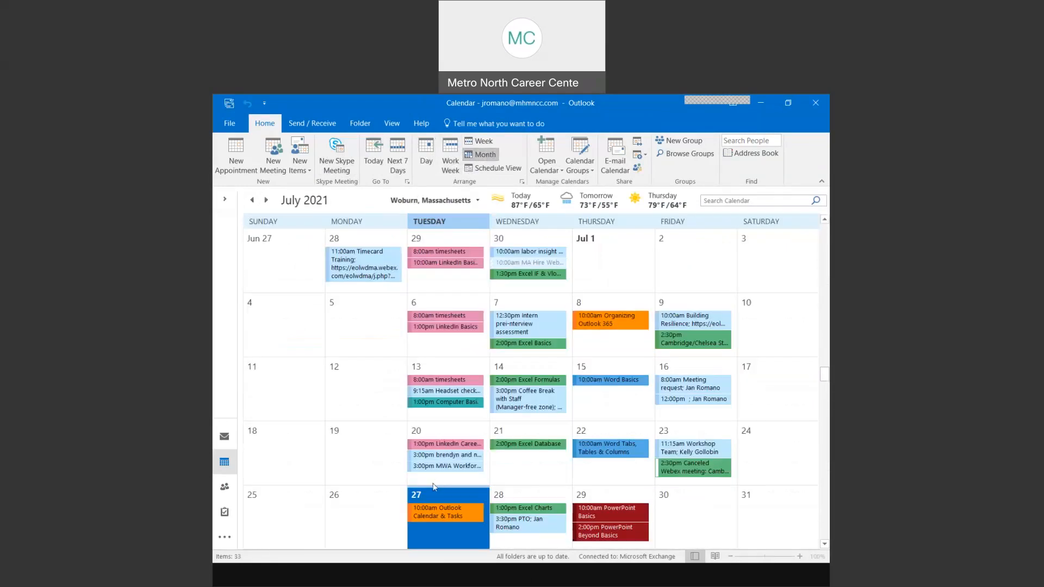
click(266, 200)
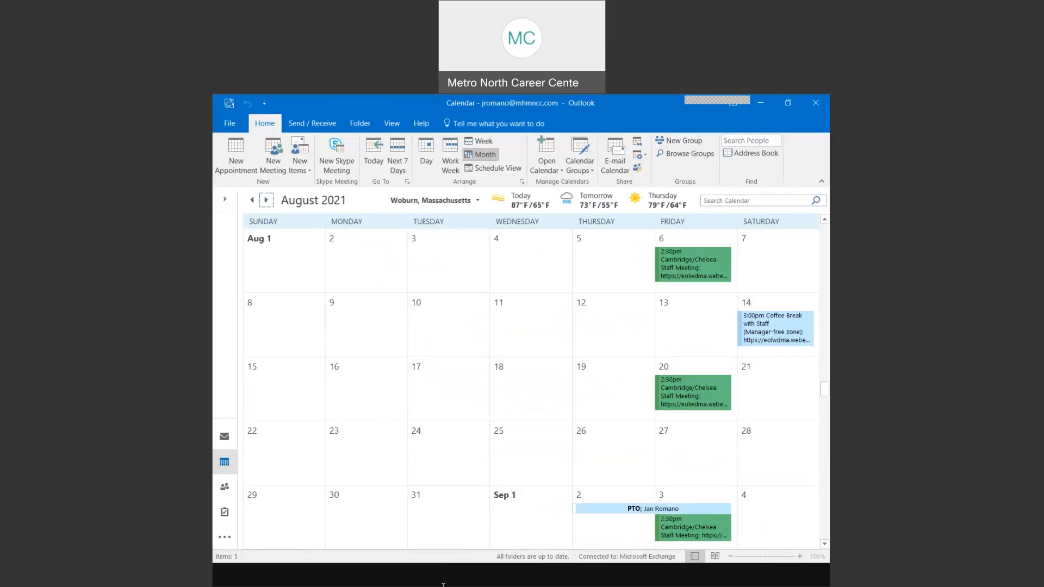
click(559, 520)
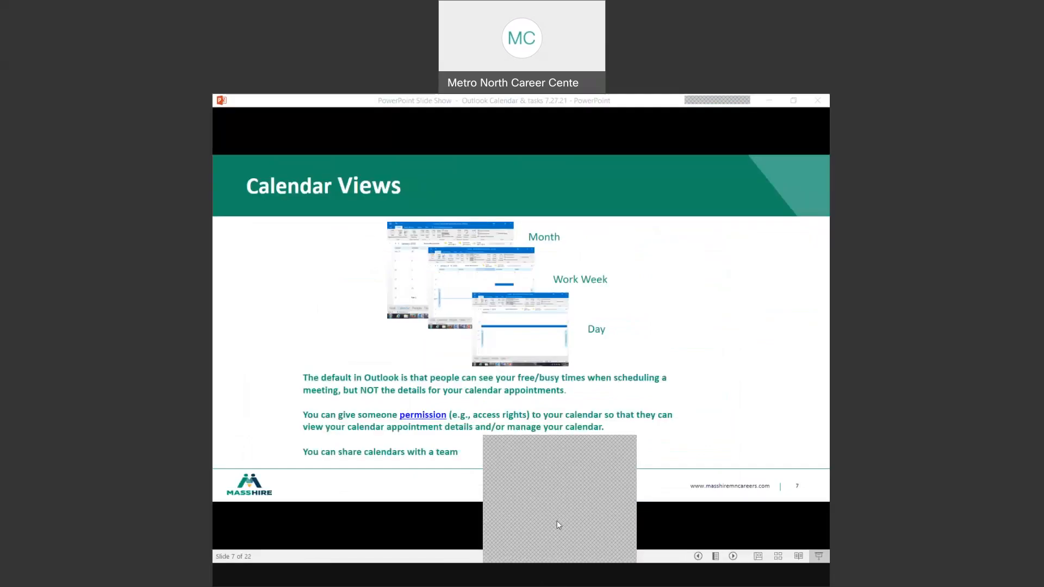
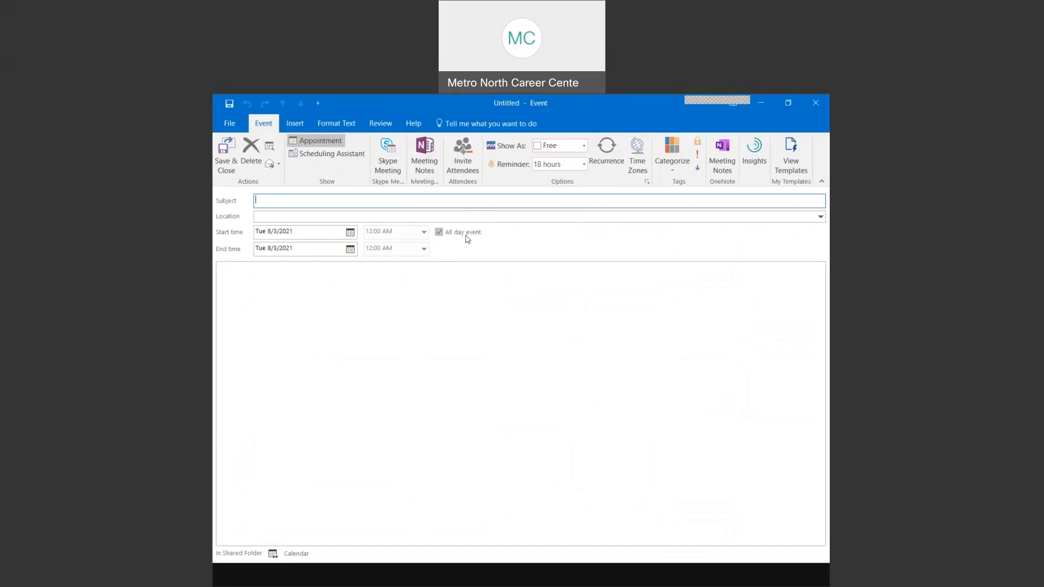
- Uncheck All day event to turn the draft into a timed appointment
click(468, 239)
click(468, 239)
click(467, 239)
click(468, 239)
click(467, 239)
click(439, 233)
click(440, 233)
click(440, 232)
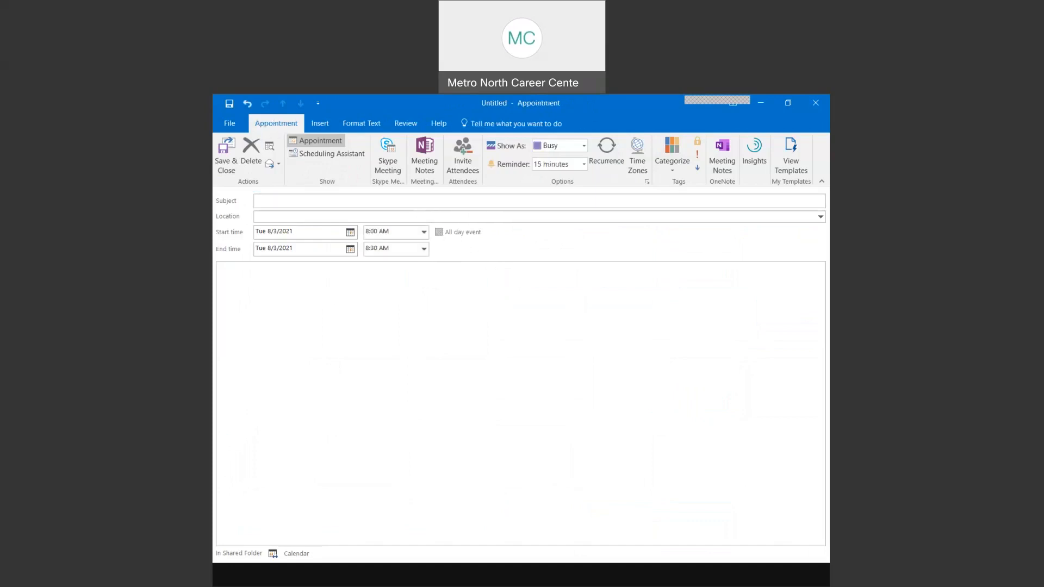
- Turn the appointment into a meeting with Invite Attendees
click(541, 105)
click(467, 169)
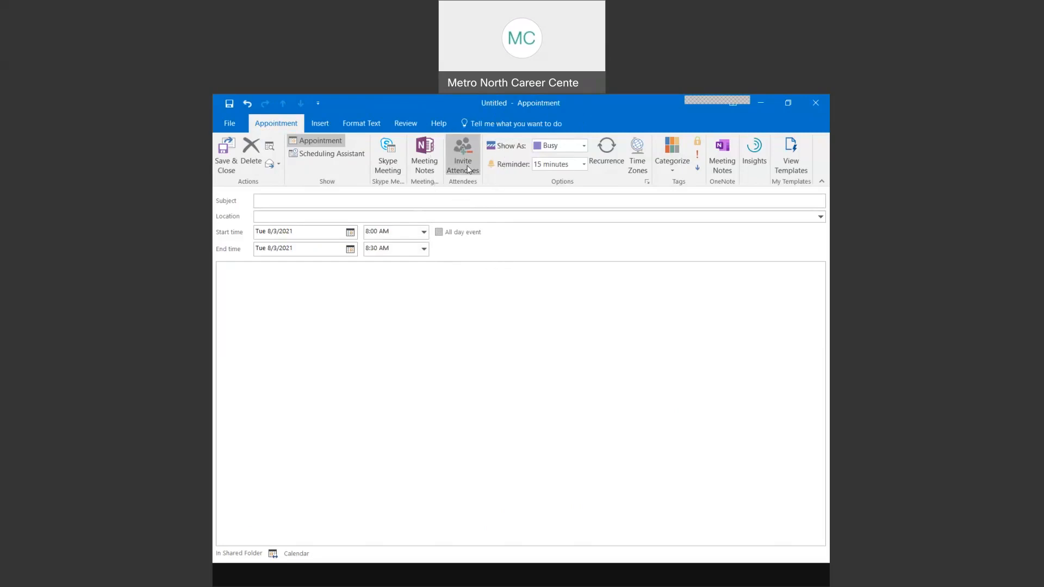
click(468, 169)
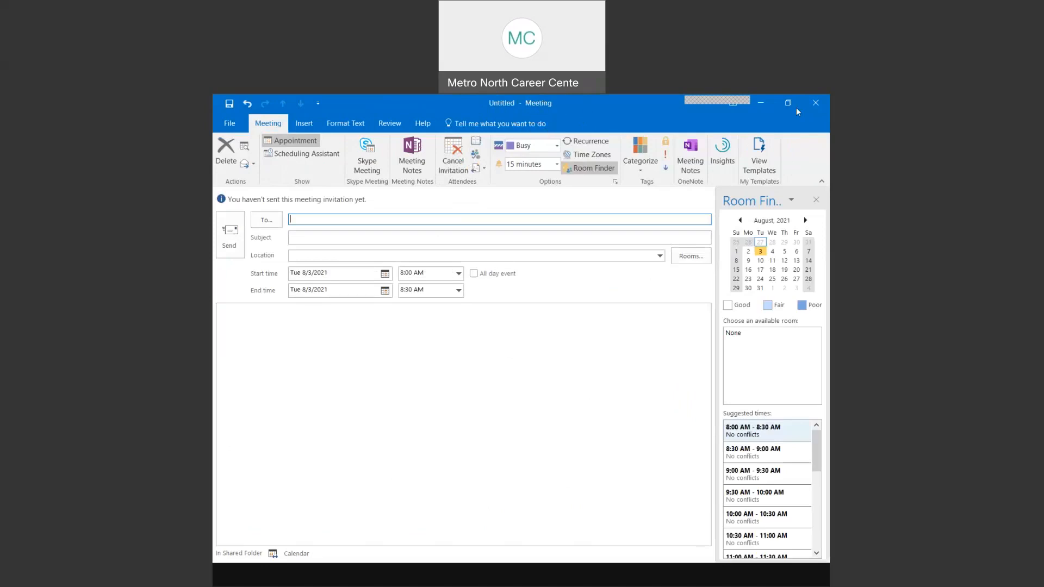
- Close the meeting draft without saving and open a new all-day event for August 3
click(816, 103)
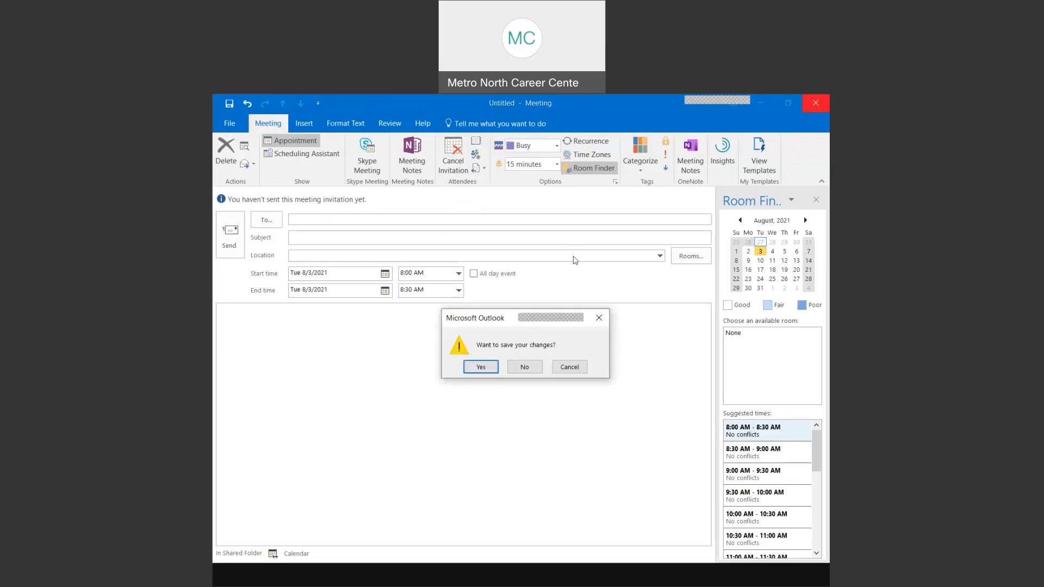
click(531, 369)
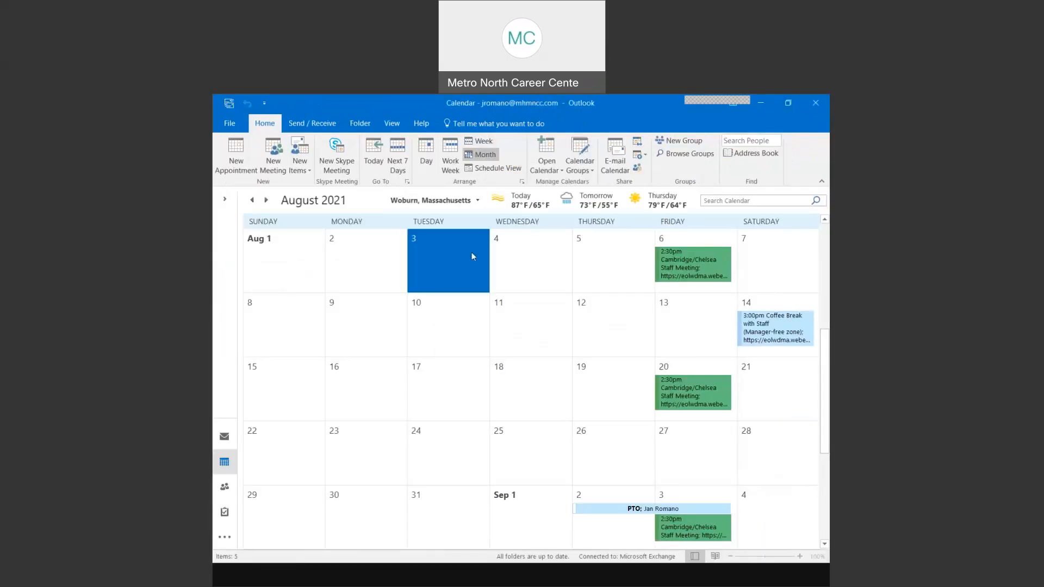
click(446, 253)
click(445, 253)
double_click(445, 253)
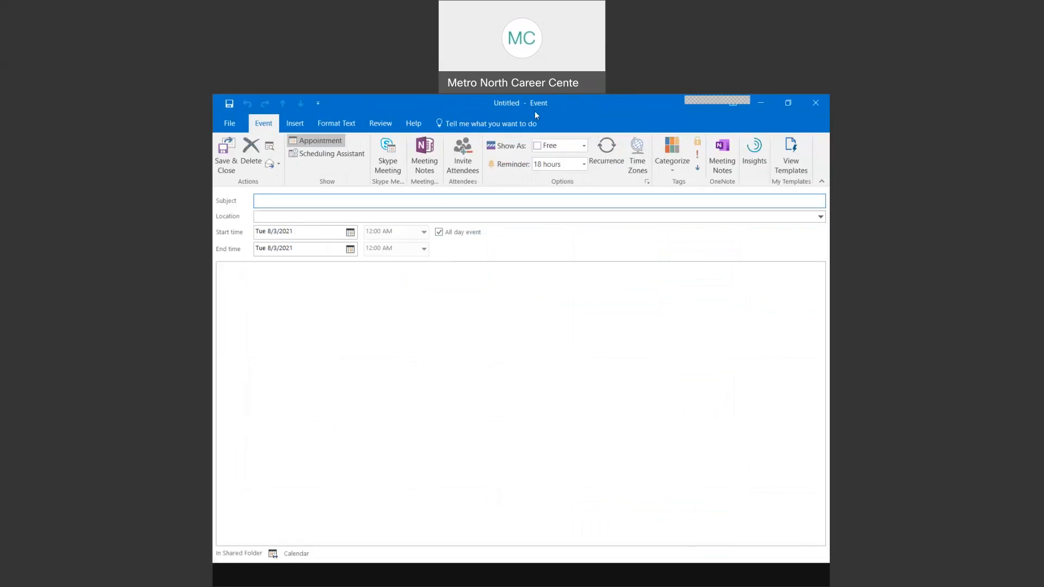
click(474, 239)
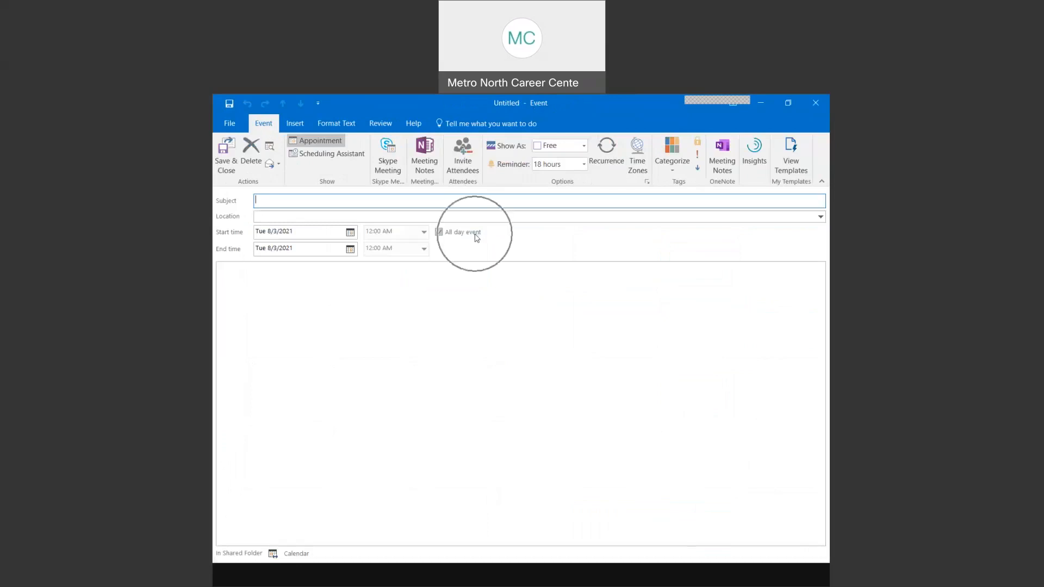
click(439, 232)
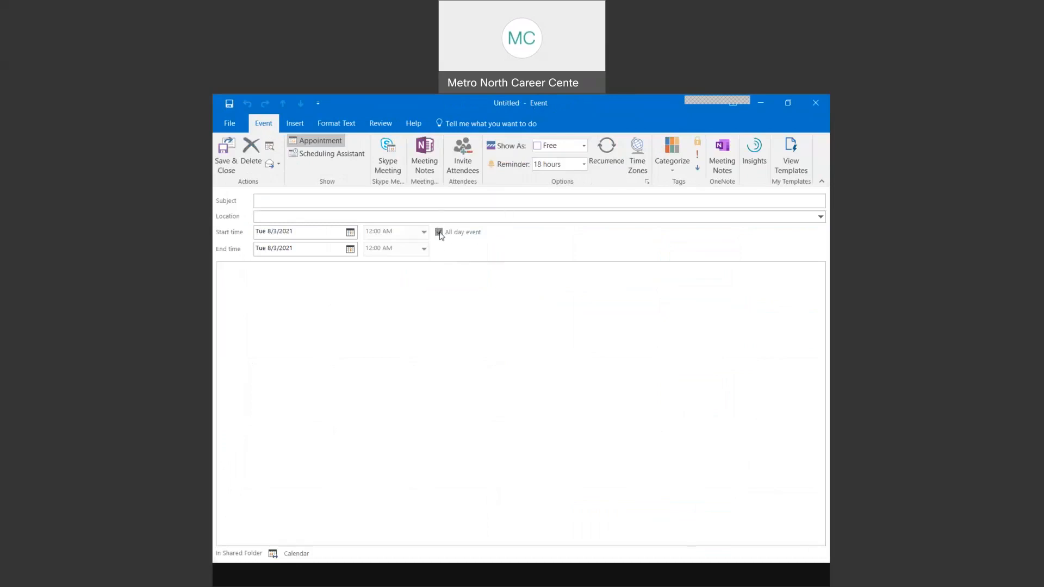
click(267, 215)
click(271, 234)
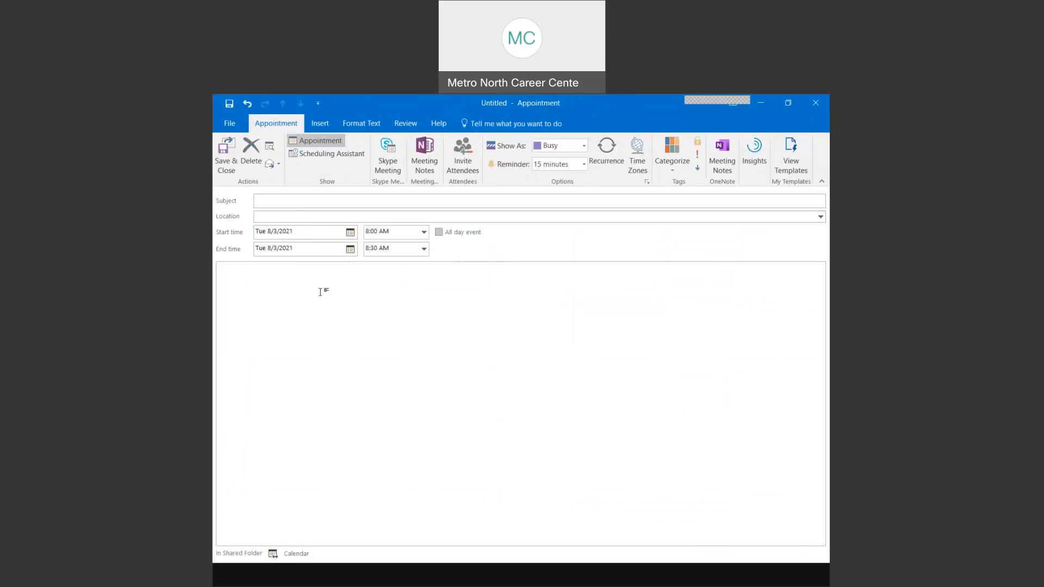
click(584, 147)
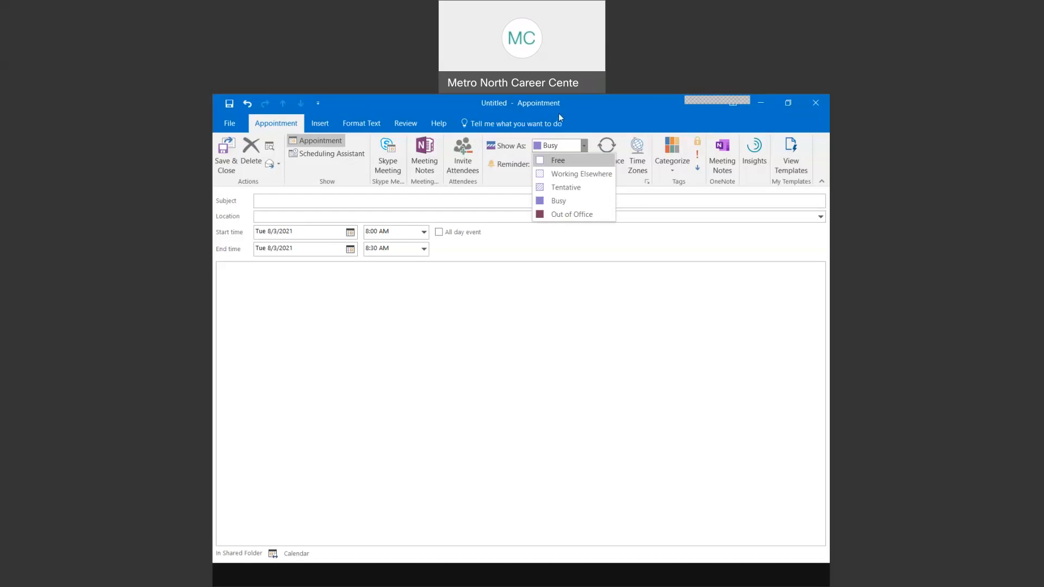
click(816, 105)
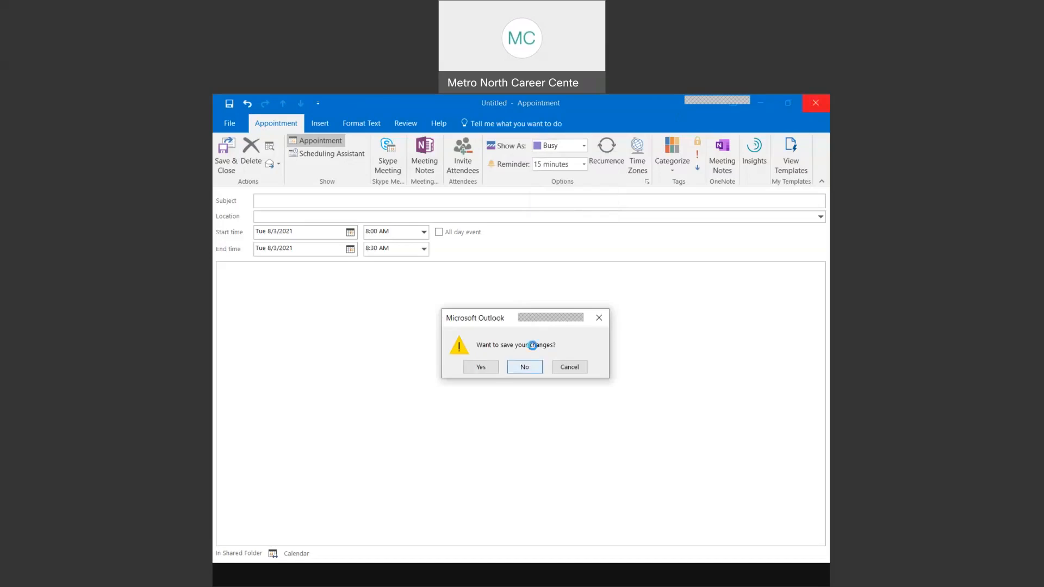
click(525, 366)
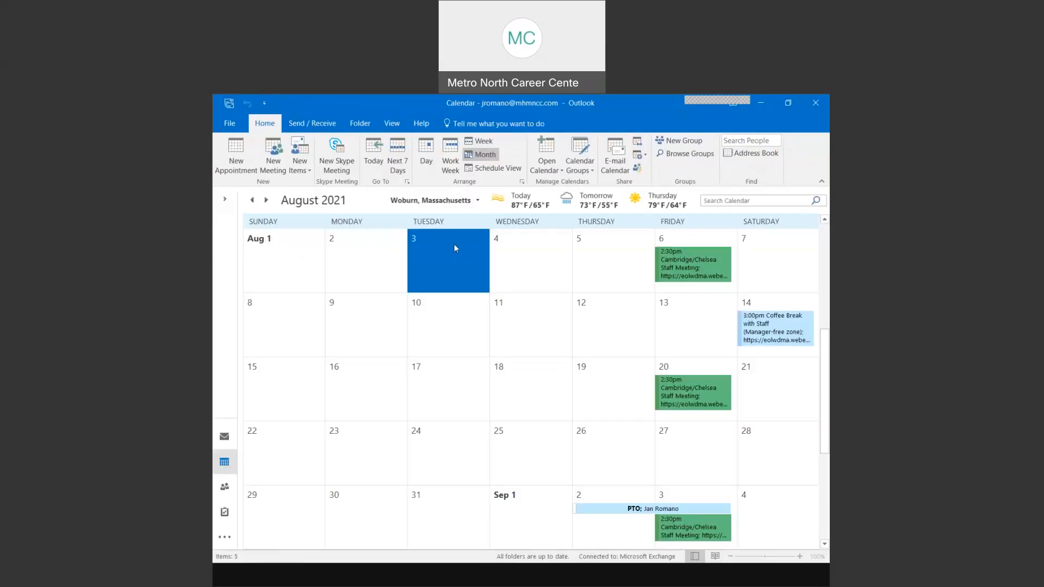
- Try the New Appointment, New Meeting and New Items buttons on the Home ribbon
click(238, 164)
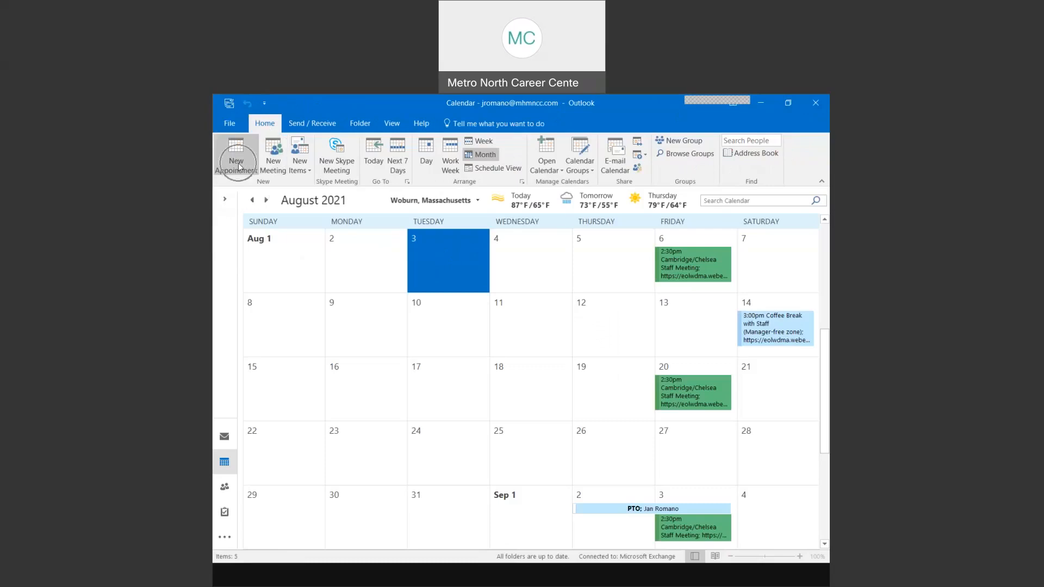
click(238, 165)
click(237, 165)
click(272, 165)
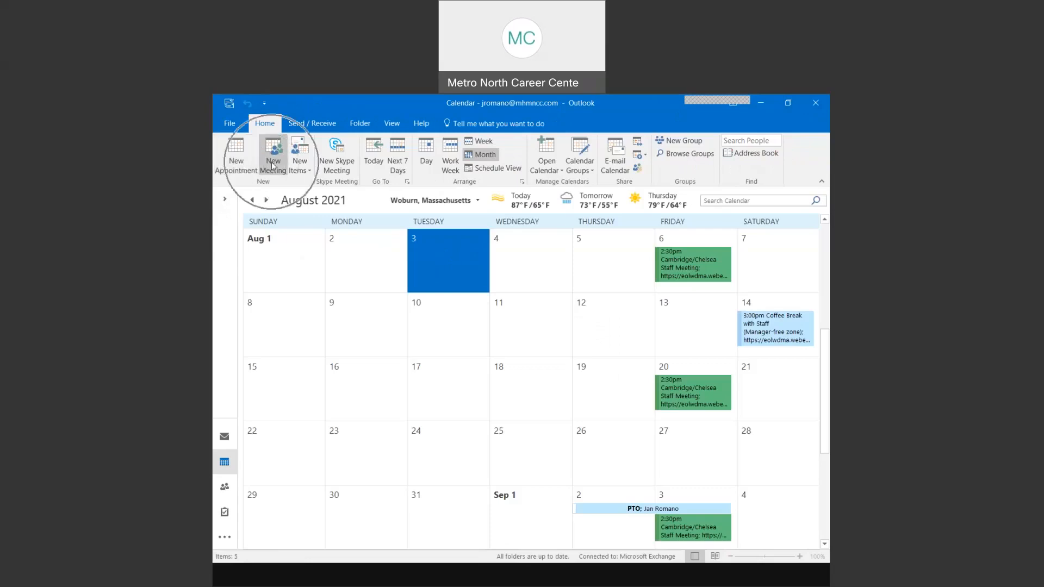
click(273, 165)
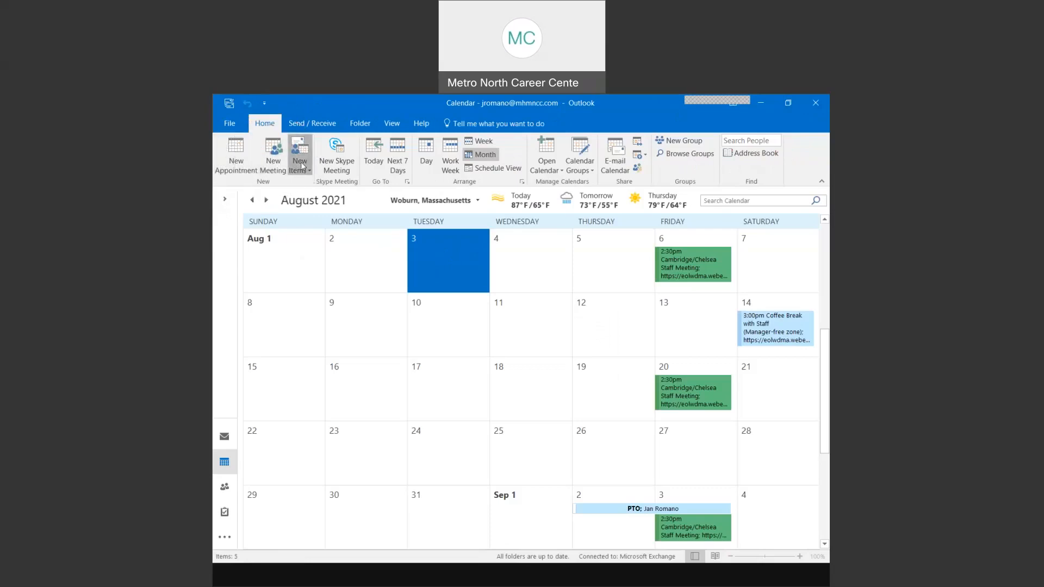
click(301, 165)
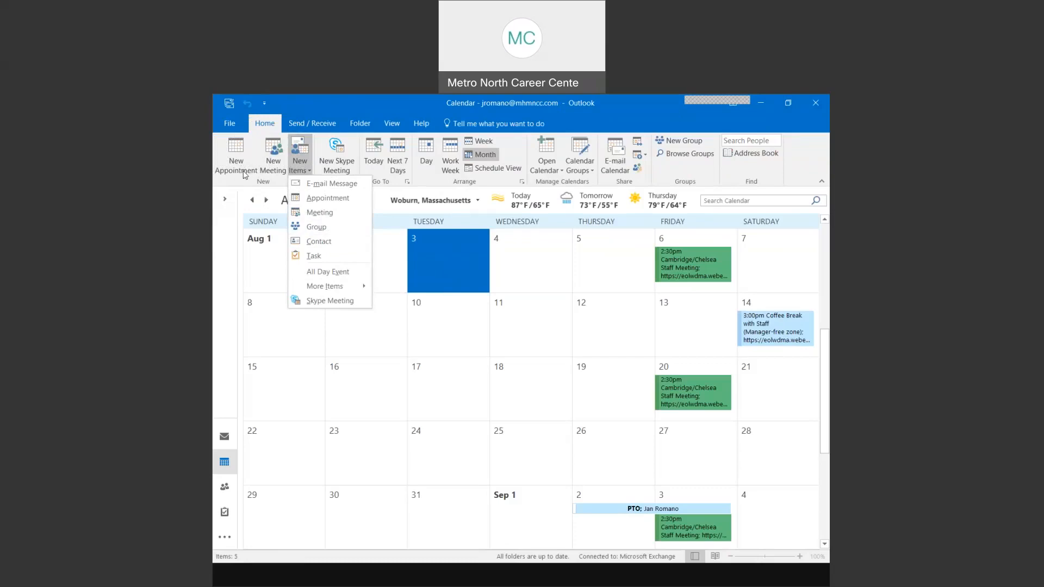
- Select Tuesday, August 3 in the month view and double-click it to start an event
click(438, 262)
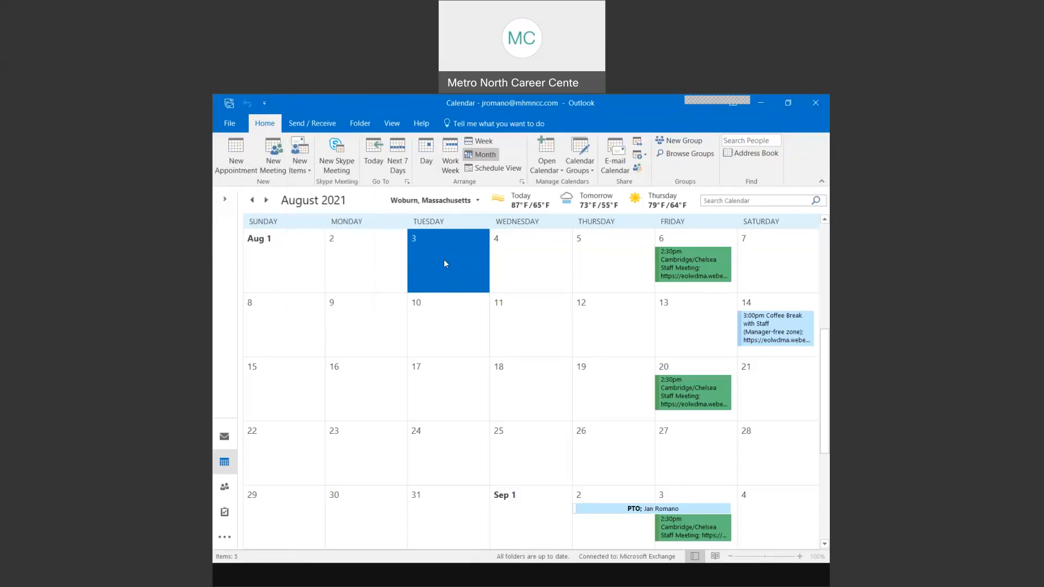
click(445, 260)
click(516, 253)
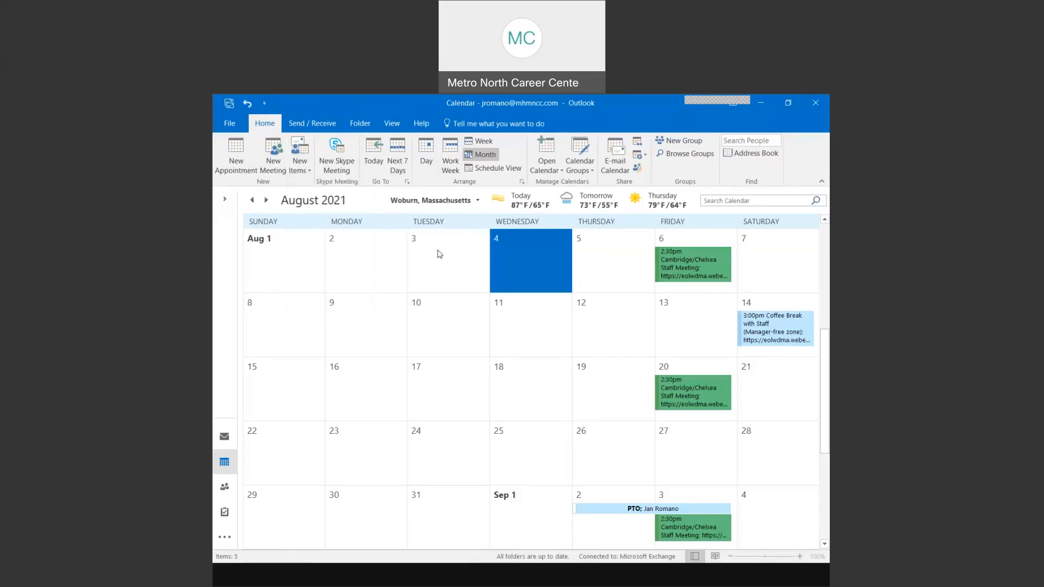
click(438, 252)
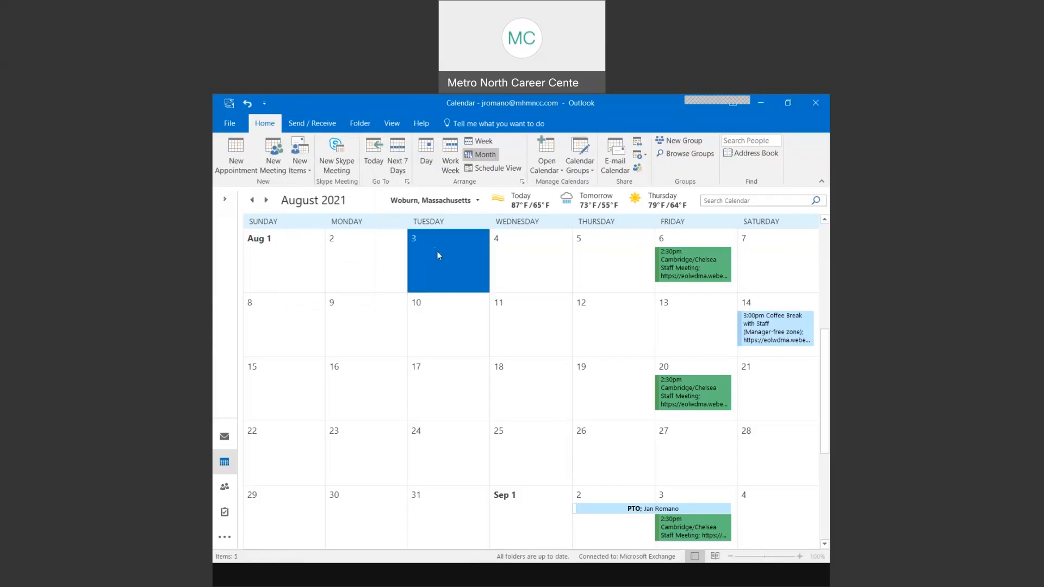
double_click(437, 251)
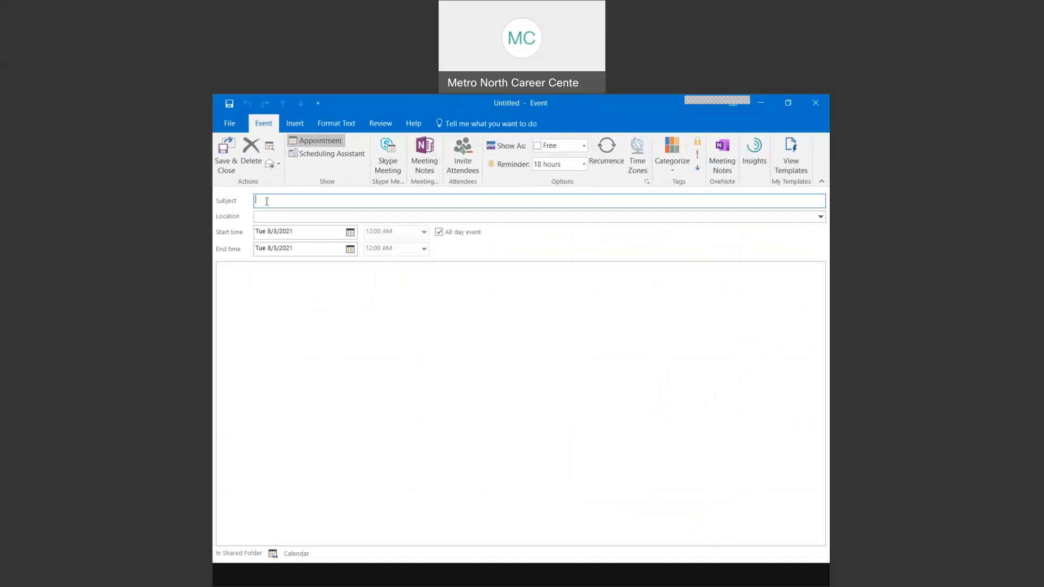
click(814, 105)
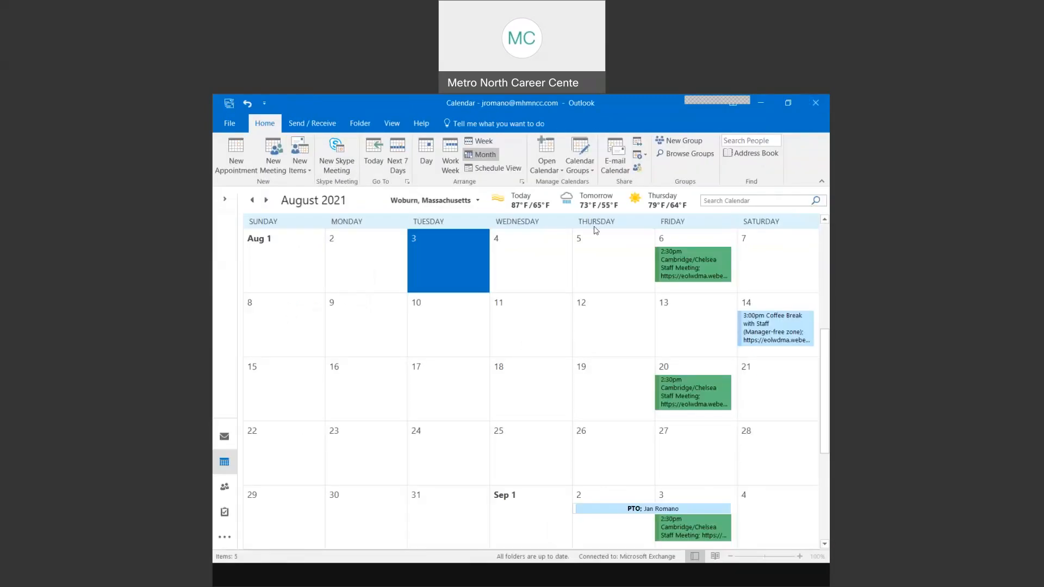
click(512, 326)
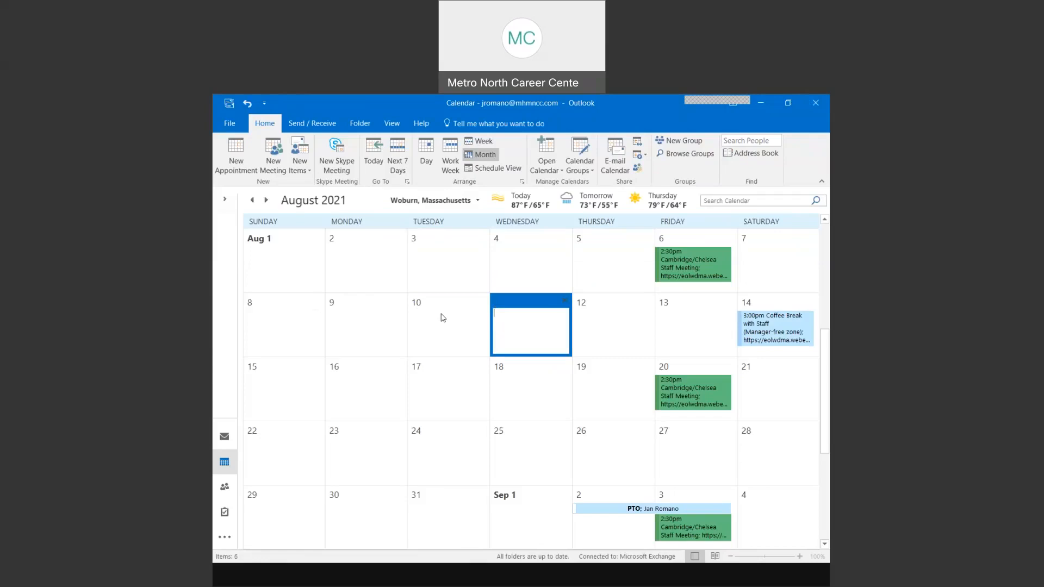
click(438, 265)
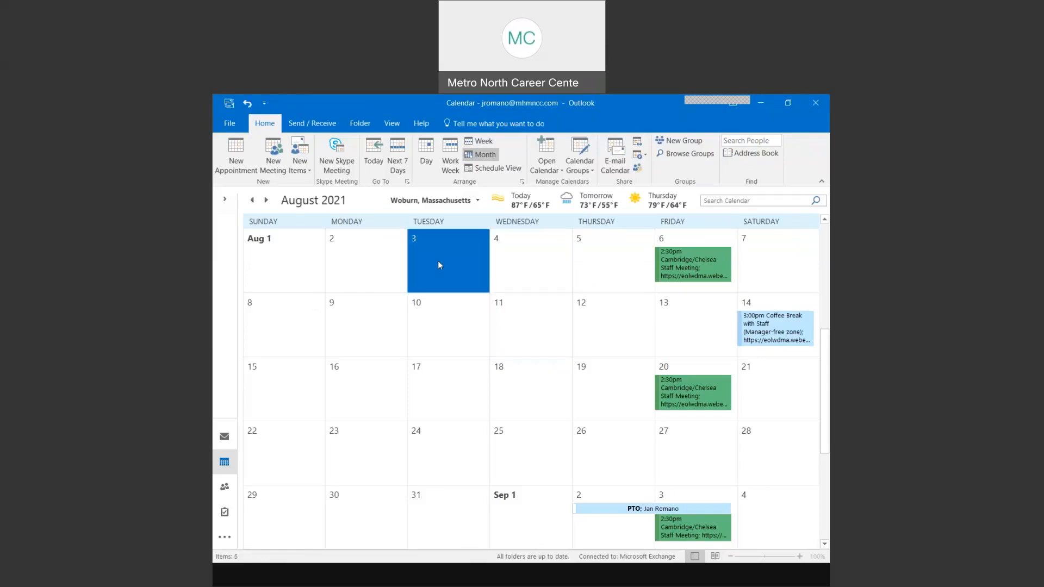
click(525, 262)
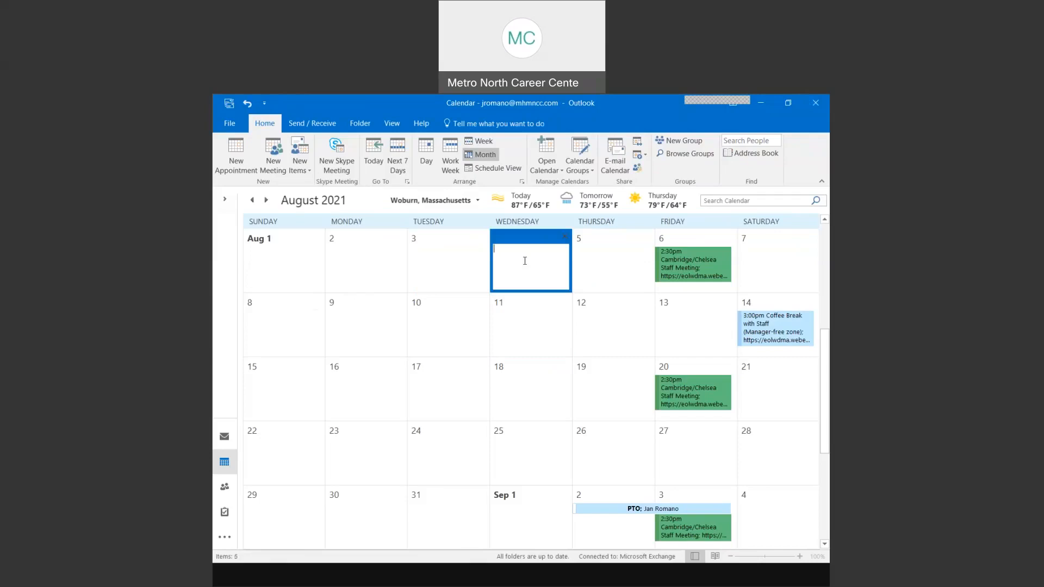
click(451, 262)
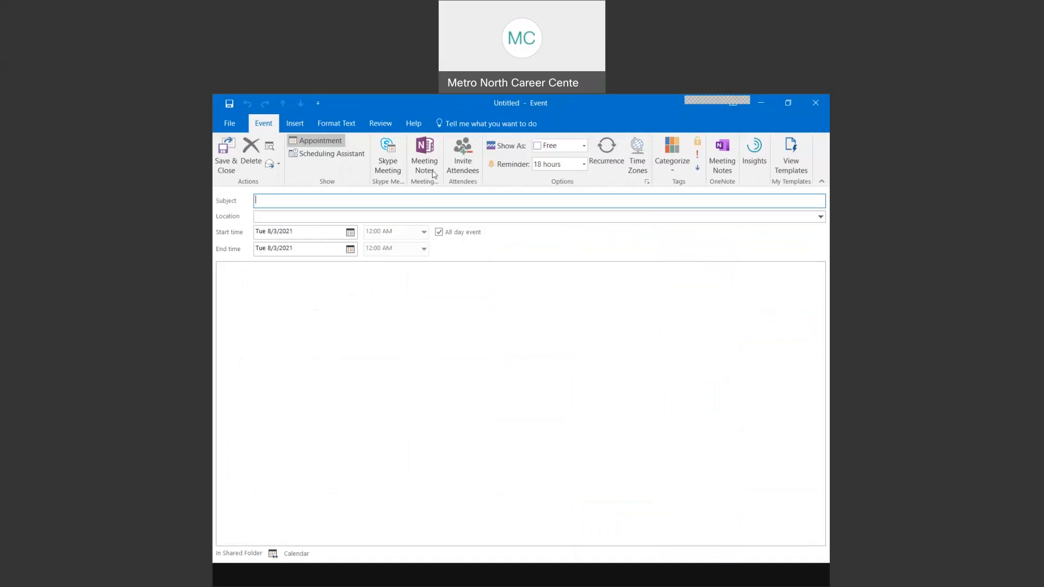
click(788, 103)
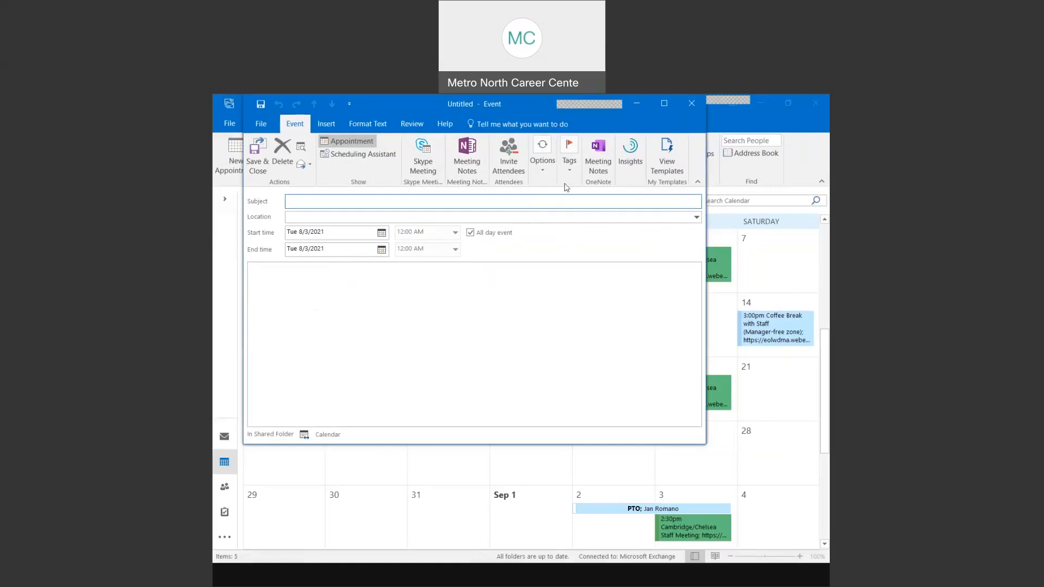
drag(642, 111, 688, 188)
key(ctrl)
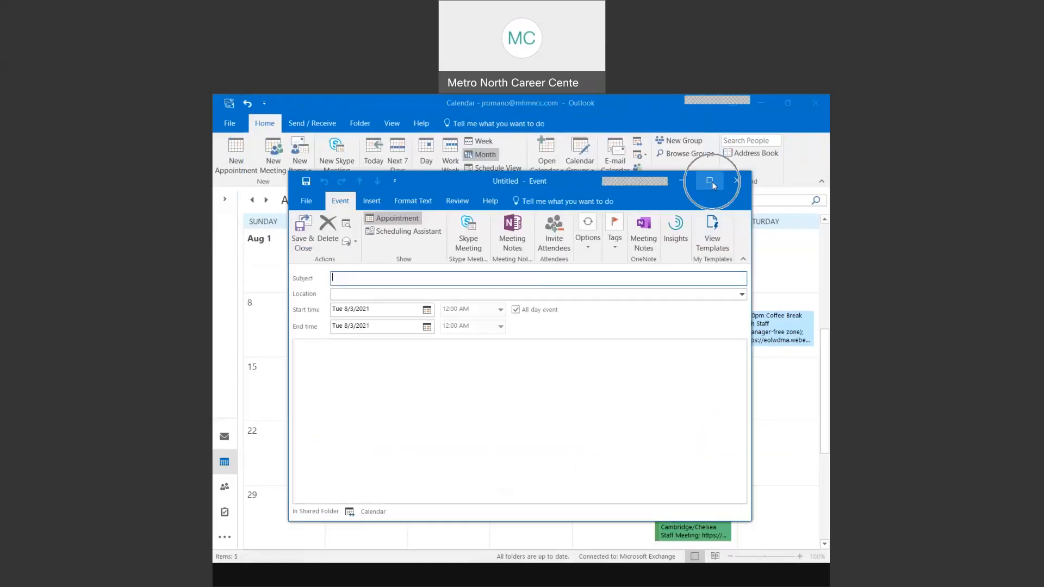
click(710, 181)
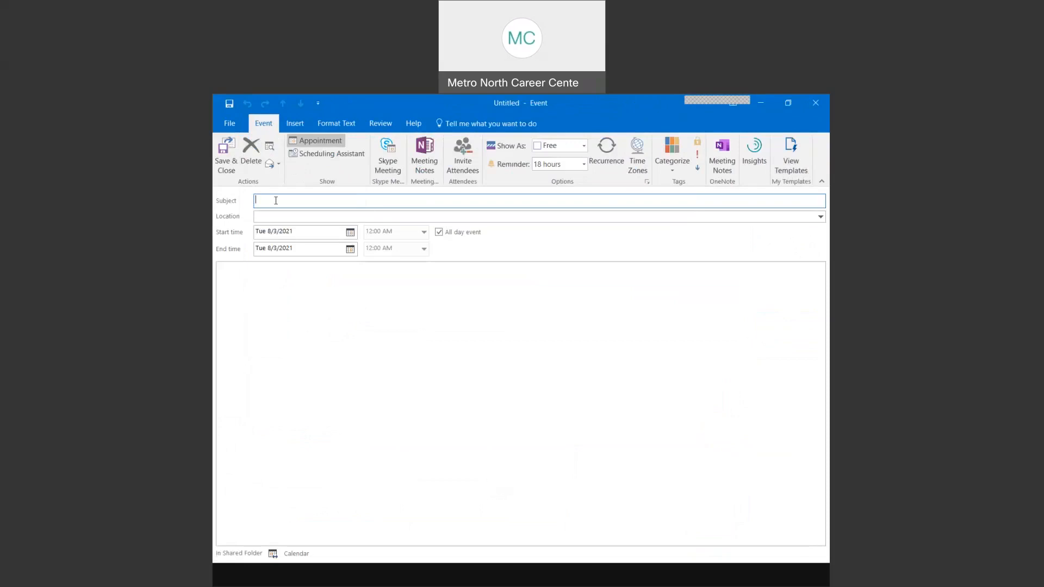
- Make the event a timed appointment titled 'dentist' on Thursday, August 5
click(439, 232)
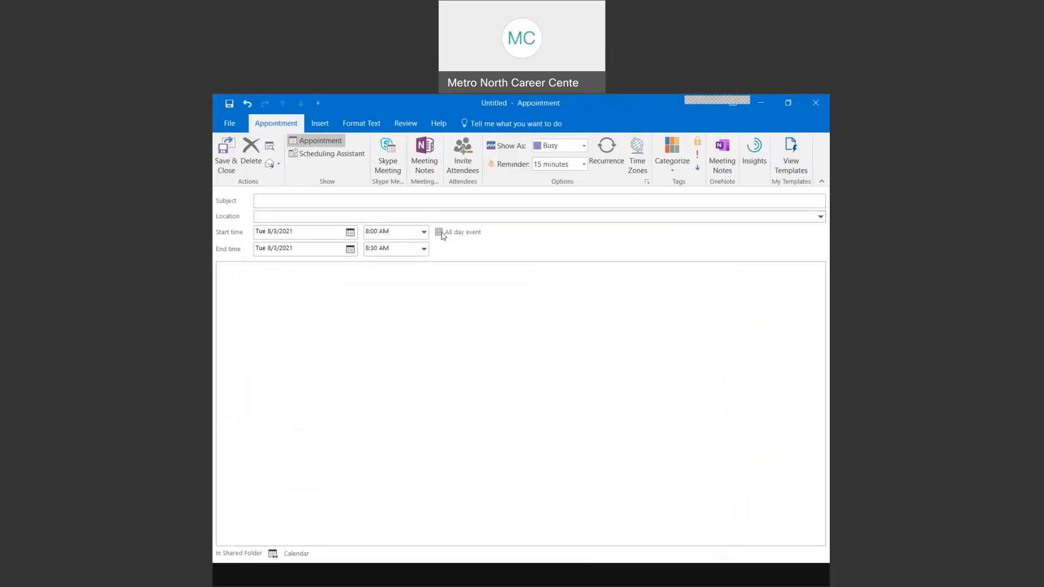
click(274, 200)
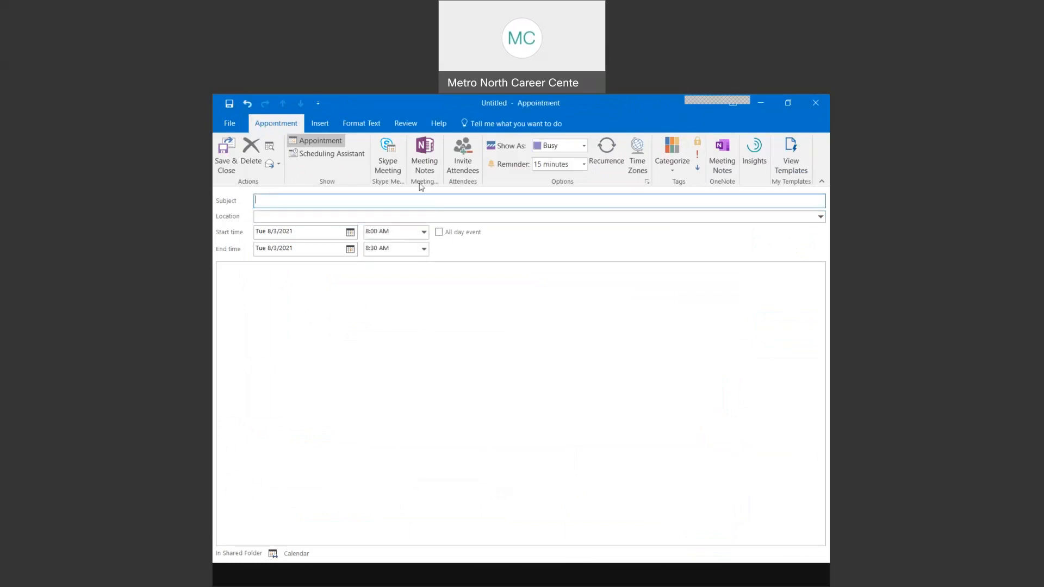
text(dentist)
click(350, 232)
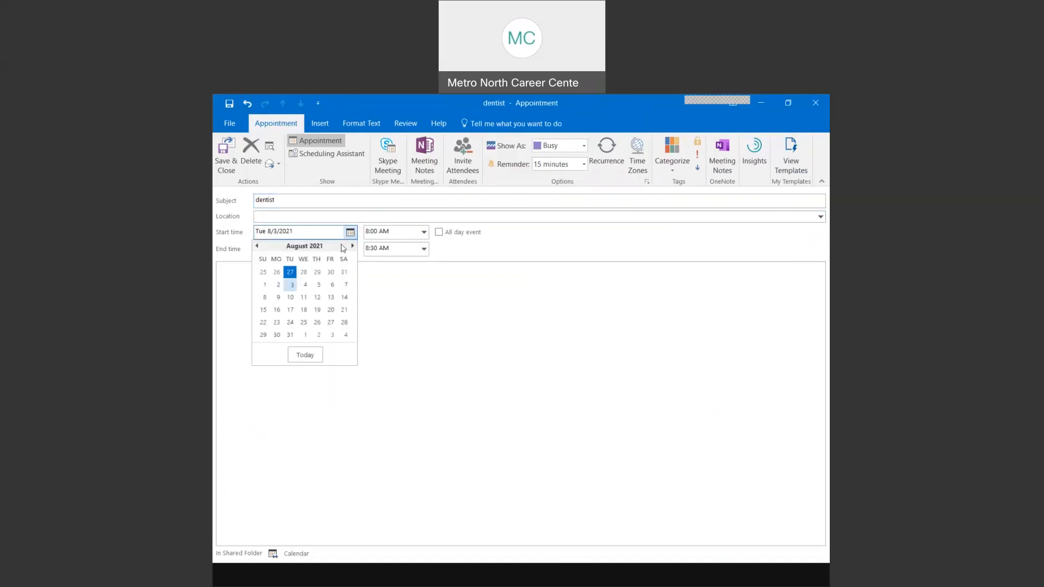
click(320, 286)
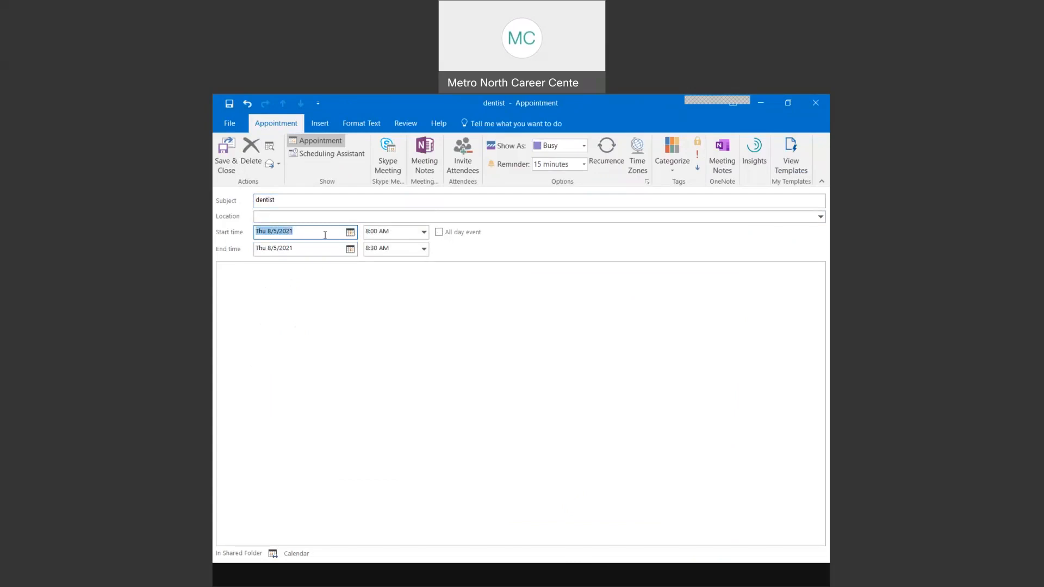
- Set the dentist appointment to run from 10:00 AM to 12:00 PM
click(424, 232)
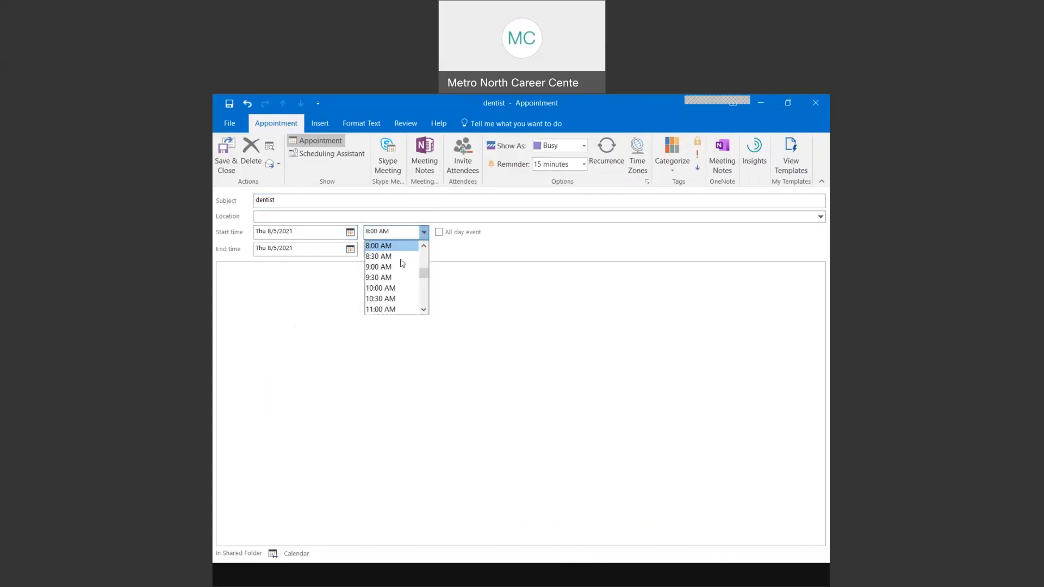
click(392, 292)
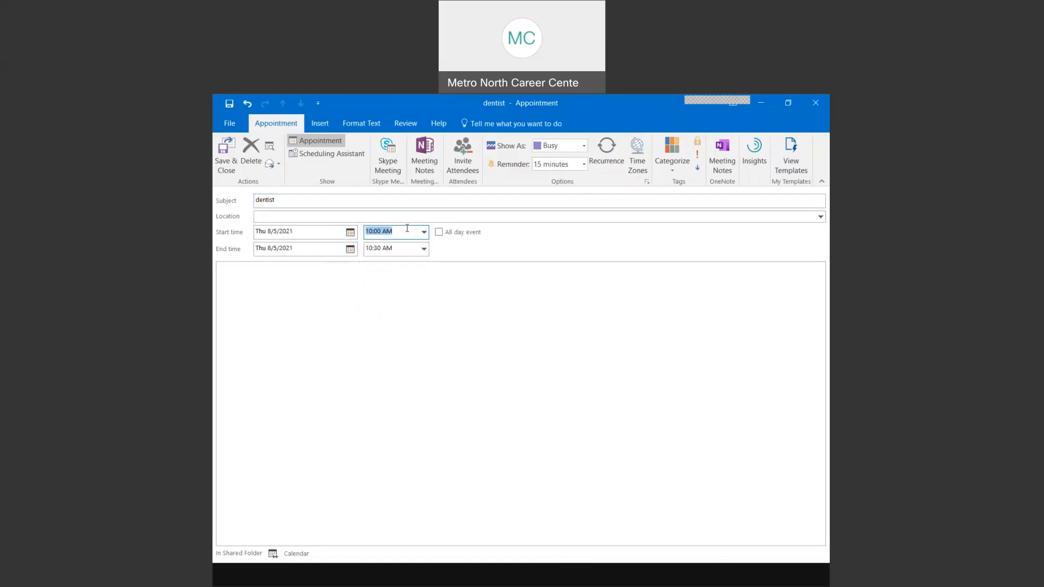
click(424, 250)
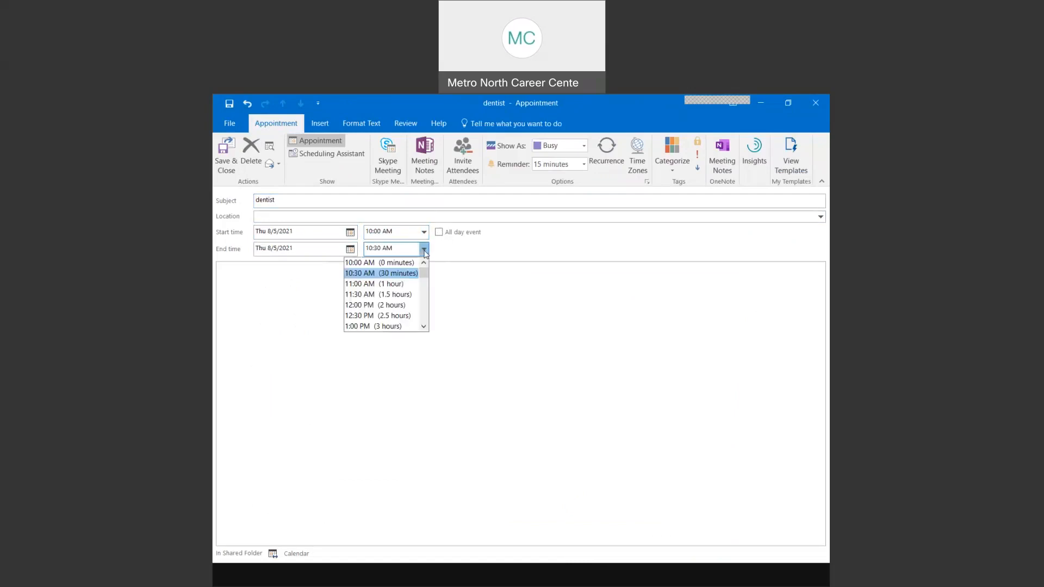
click(372, 304)
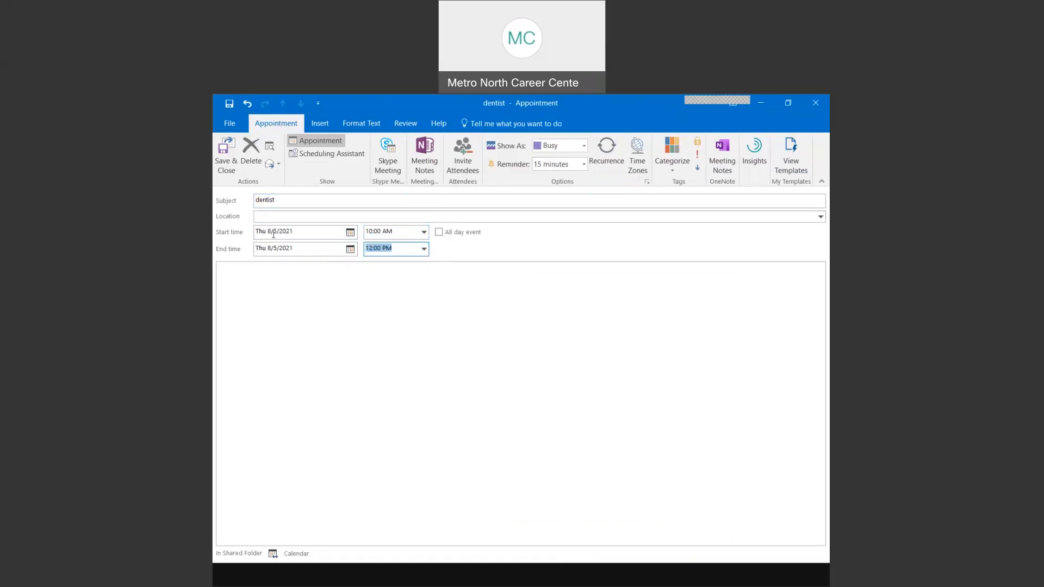
click(262, 216)
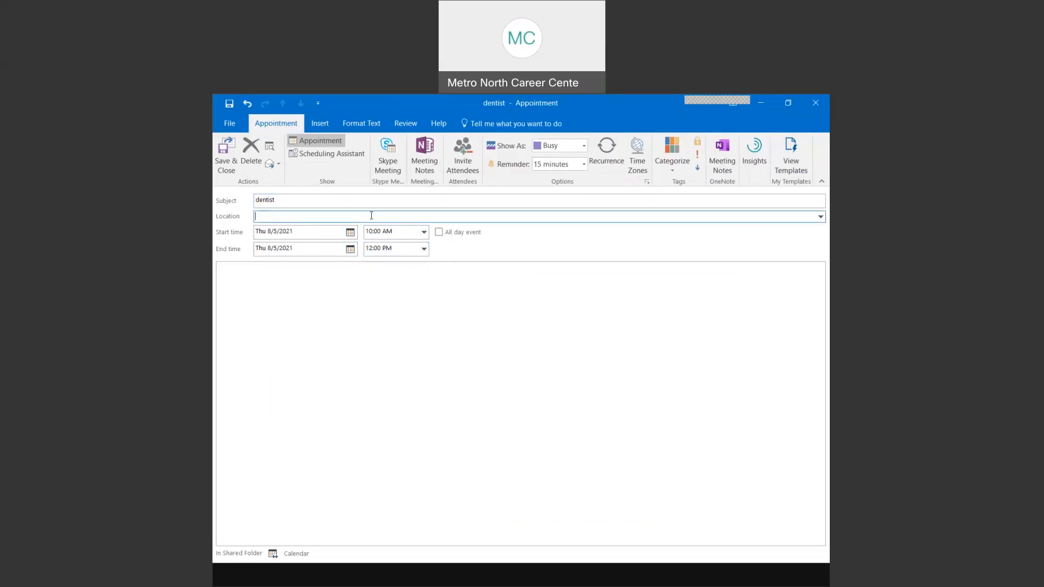
- Enter location 'woburn' and several lines of placeholder notes
text(woburn)
click(285, 274)
text(Laskfjlasdfjalska)
key(Return)
text(sdfal)
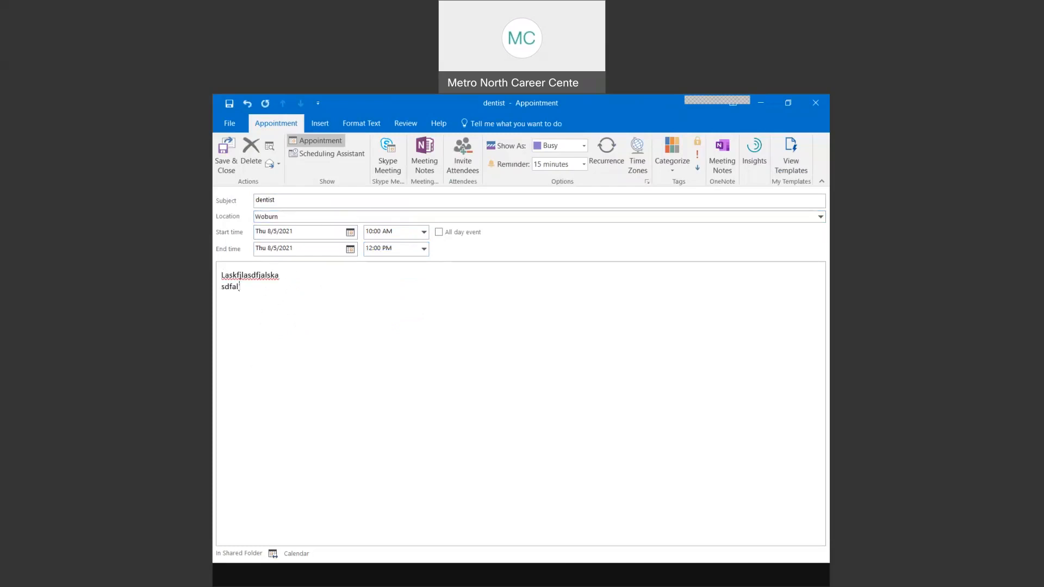
text(jsdfljasdf)
key(Return)
text(asdkjfsdkasdf)
key(Return)
text(asdfkjasdf)
key(Return)
text(asdfasdfkj)
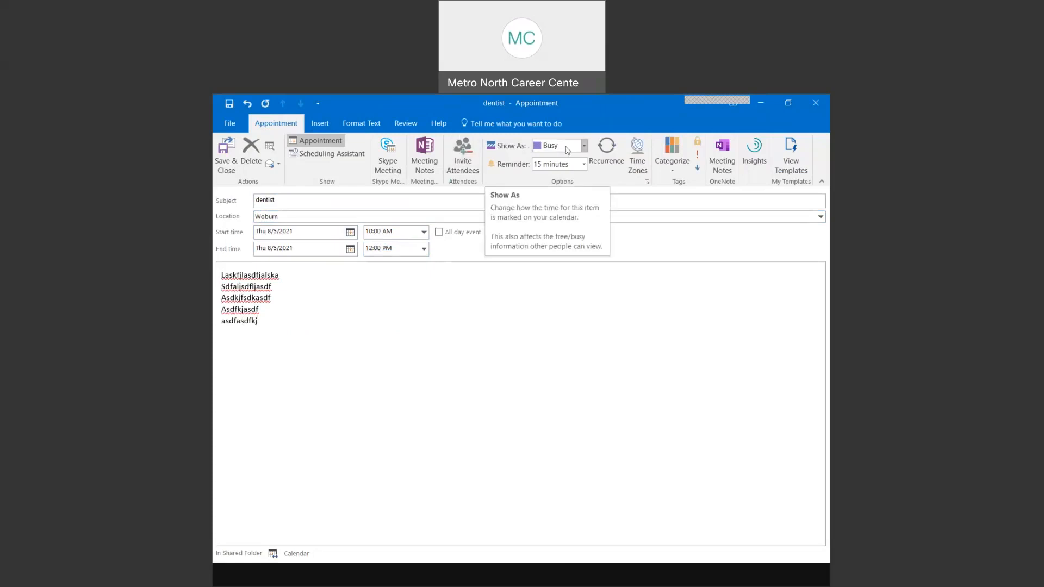
- Show the appointment as Out of Office and save it to the calendar
click(531, 108)
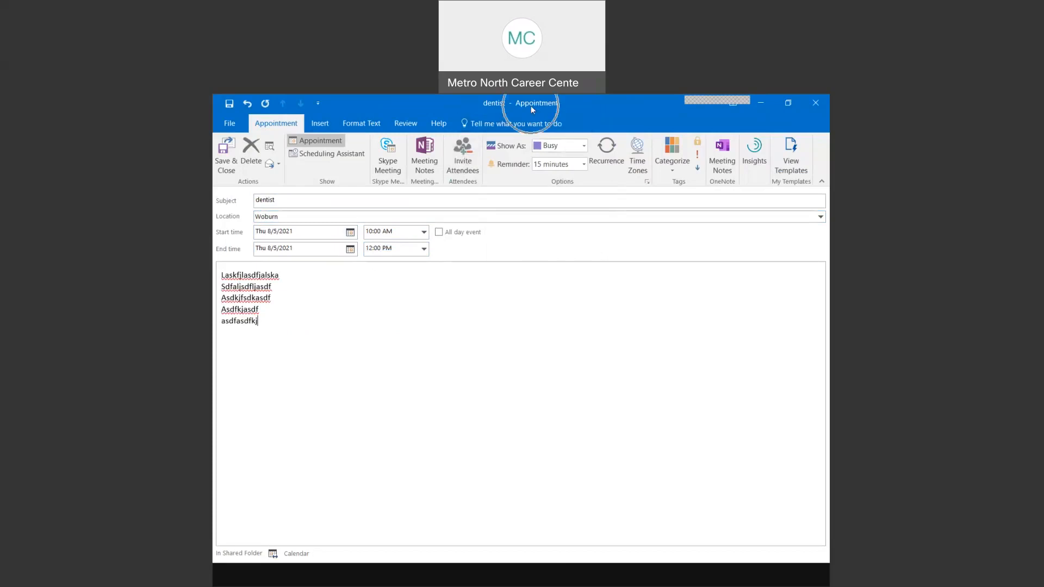
click(582, 146)
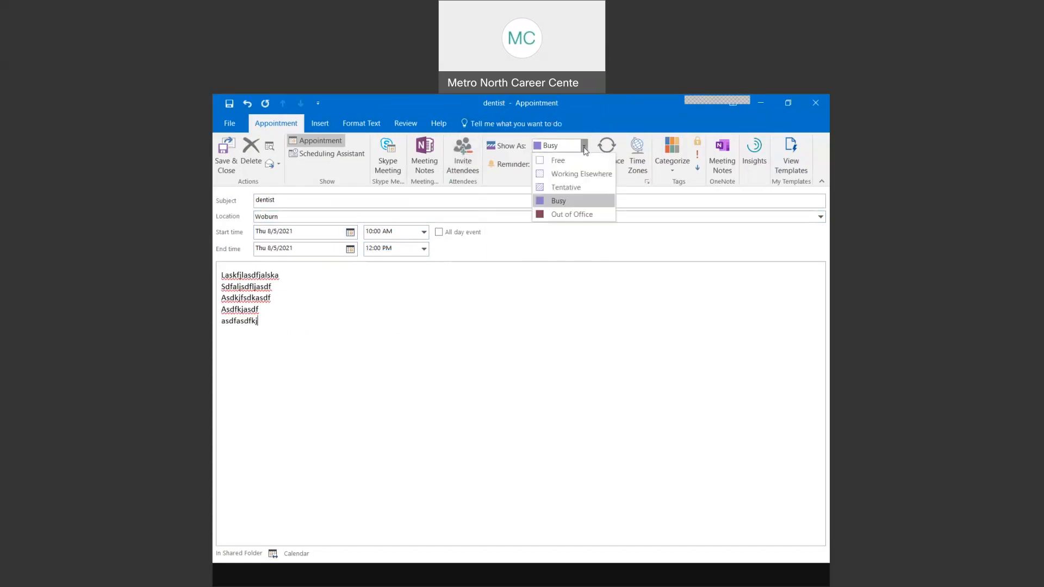
click(586, 215)
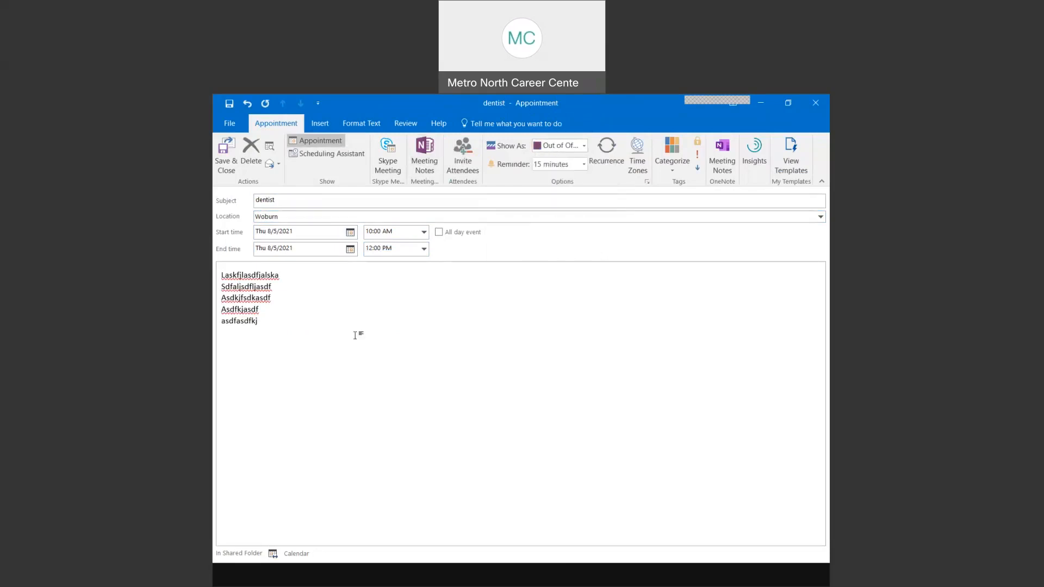
click(584, 145)
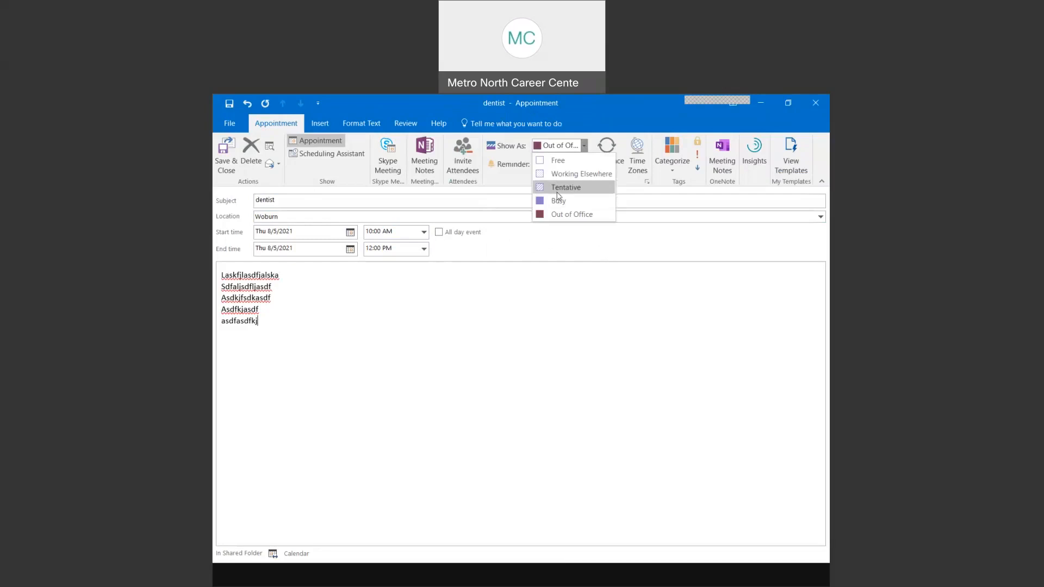
click(584, 146)
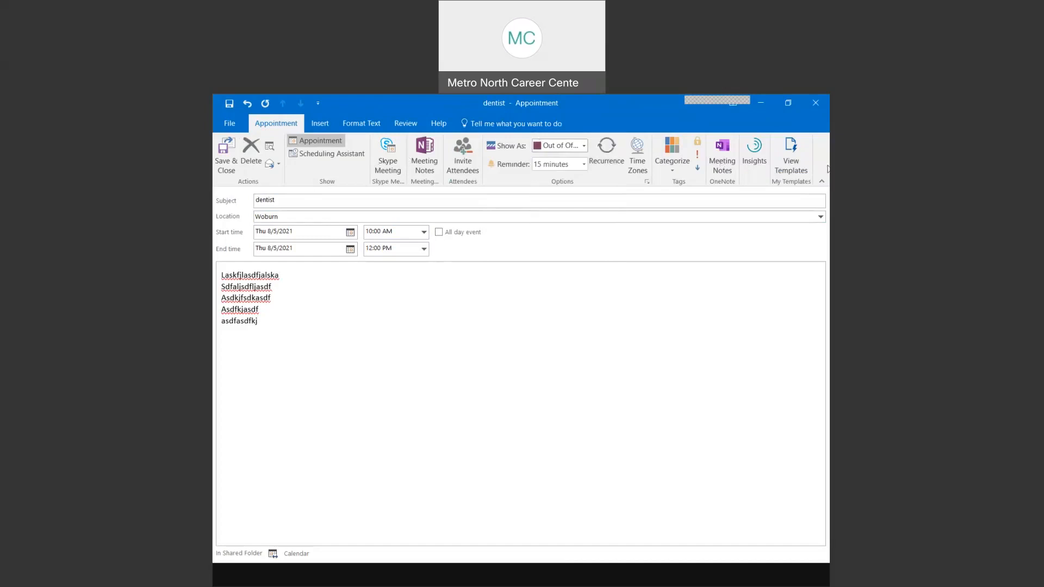
click(222, 158)
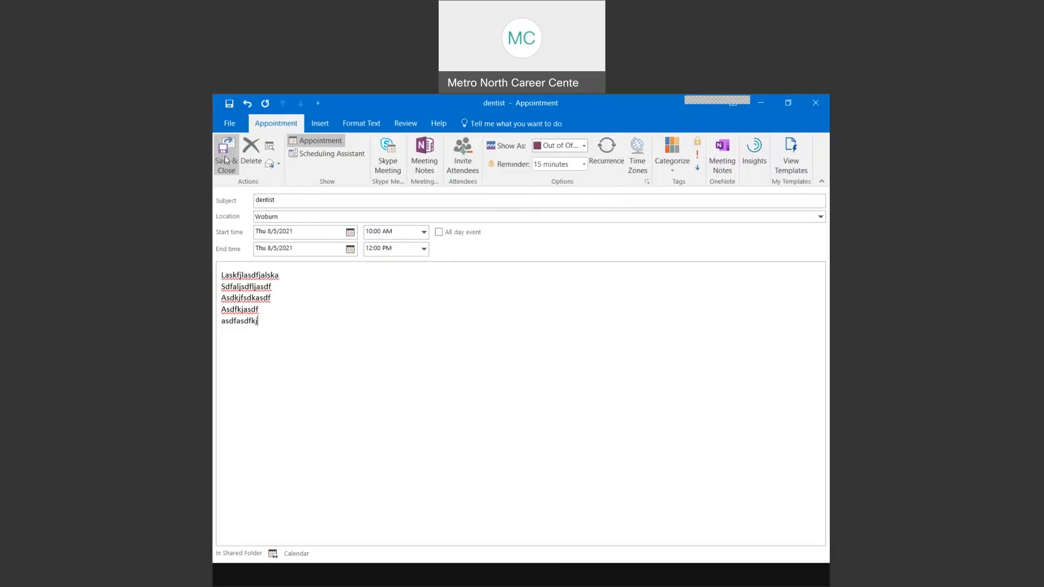
click(226, 158)
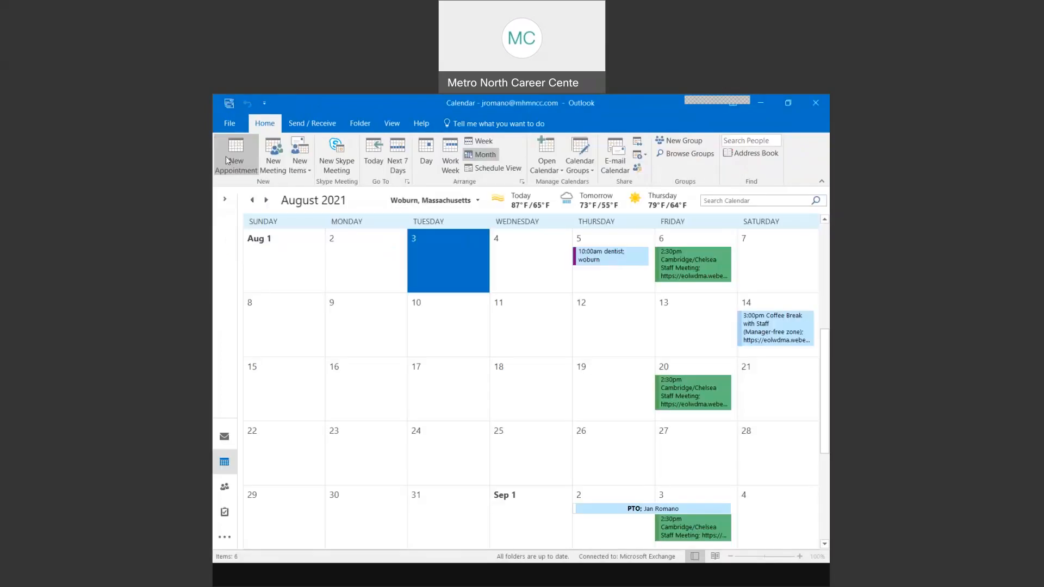
click(599, 263)
click(602, 263)
click(602, 263)
click(602, 263)
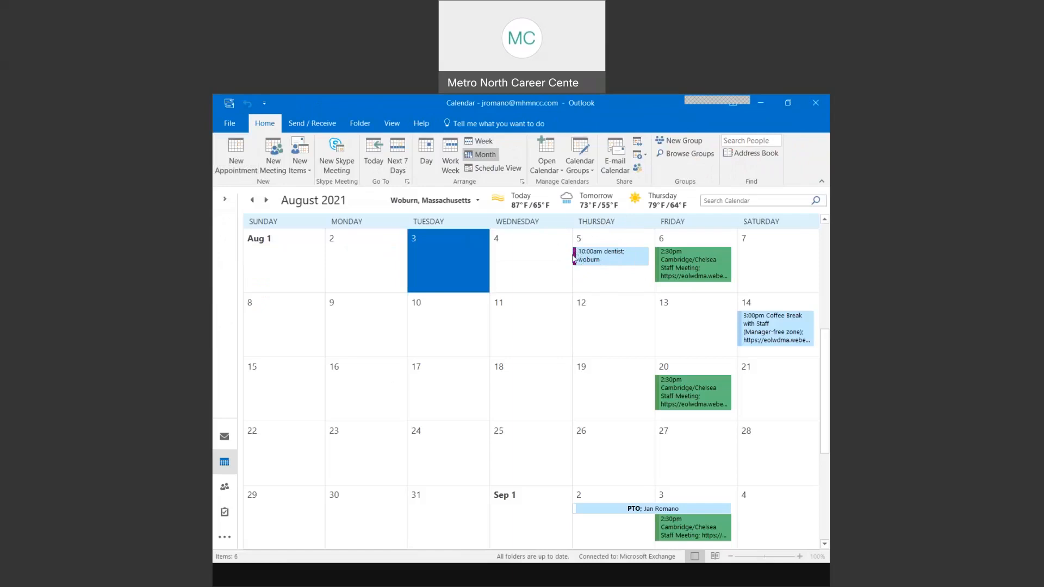
mouse_move(575, 263)
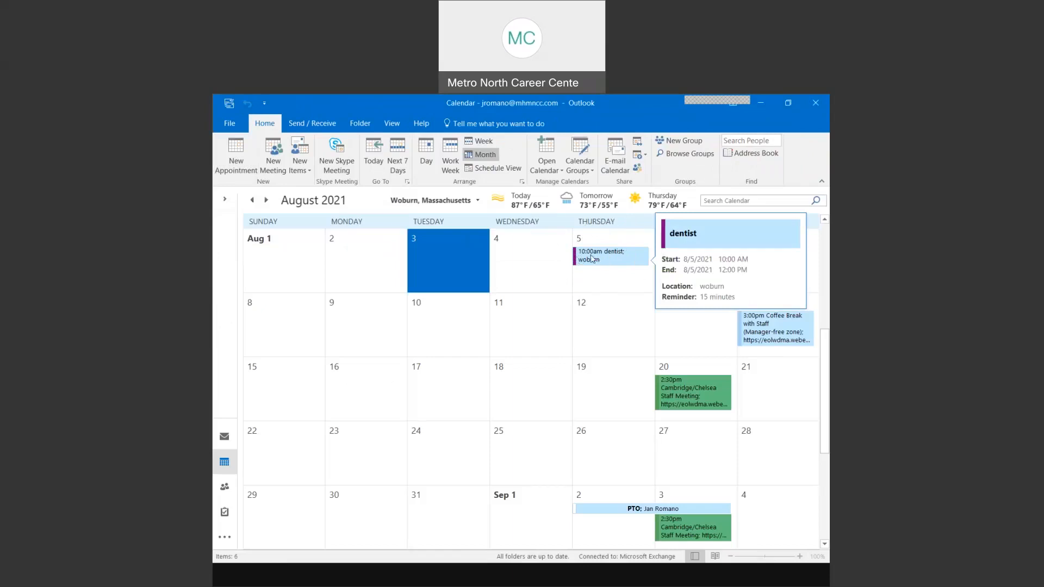
click(593, 283)
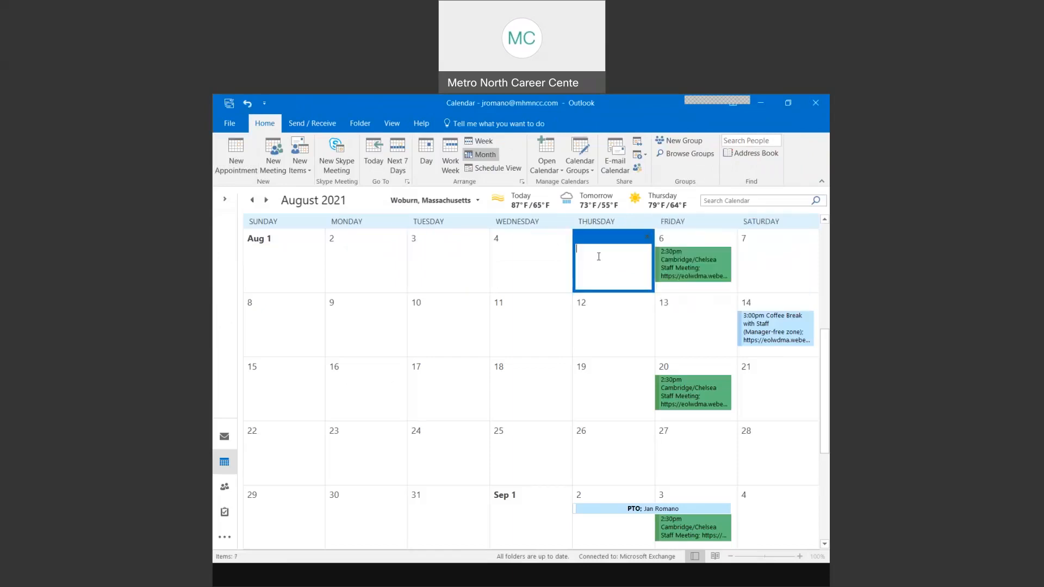
click(537, 260)
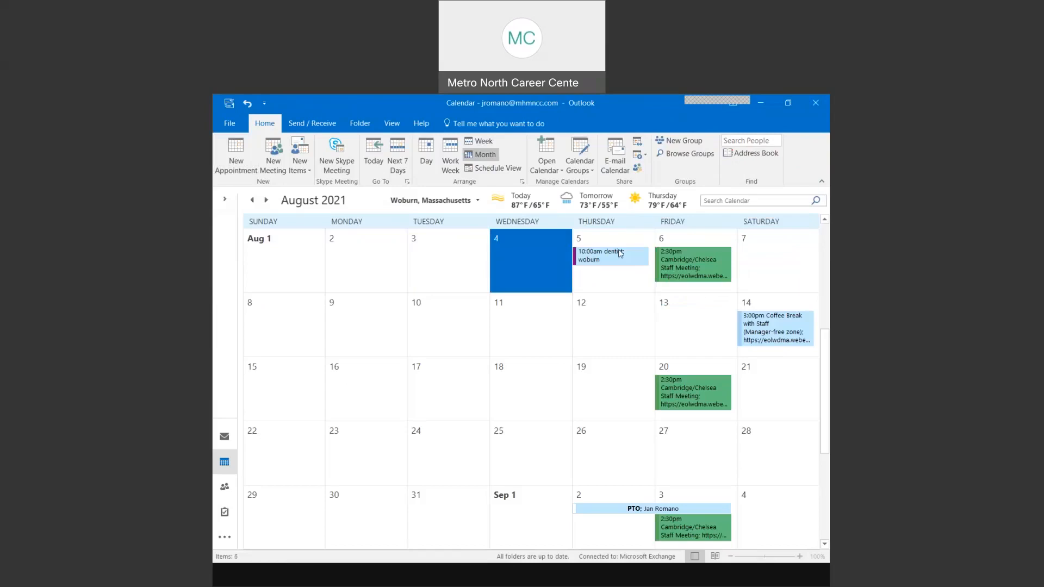
click(443, 312)
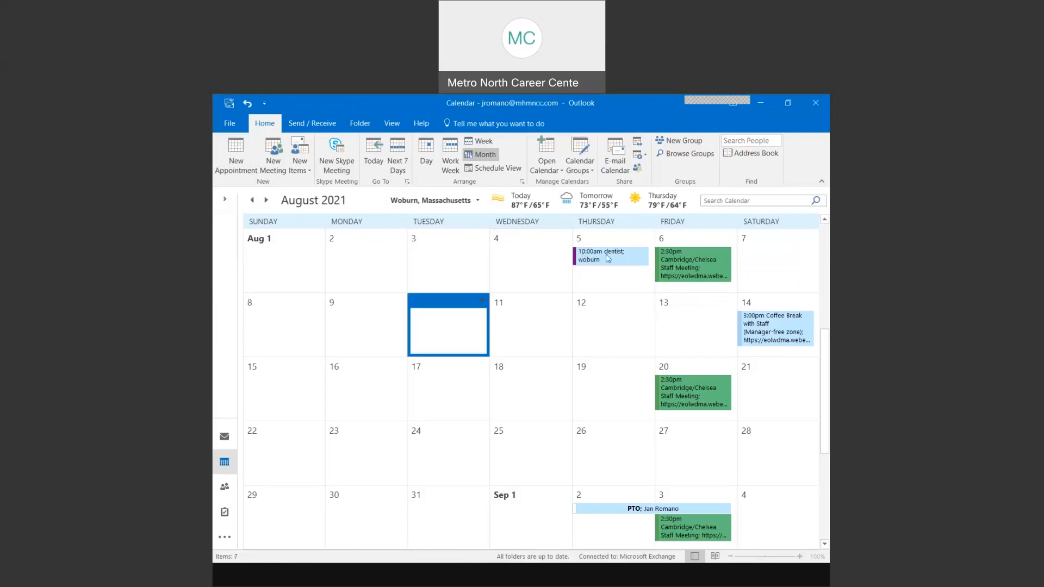
right_click(609, 259)
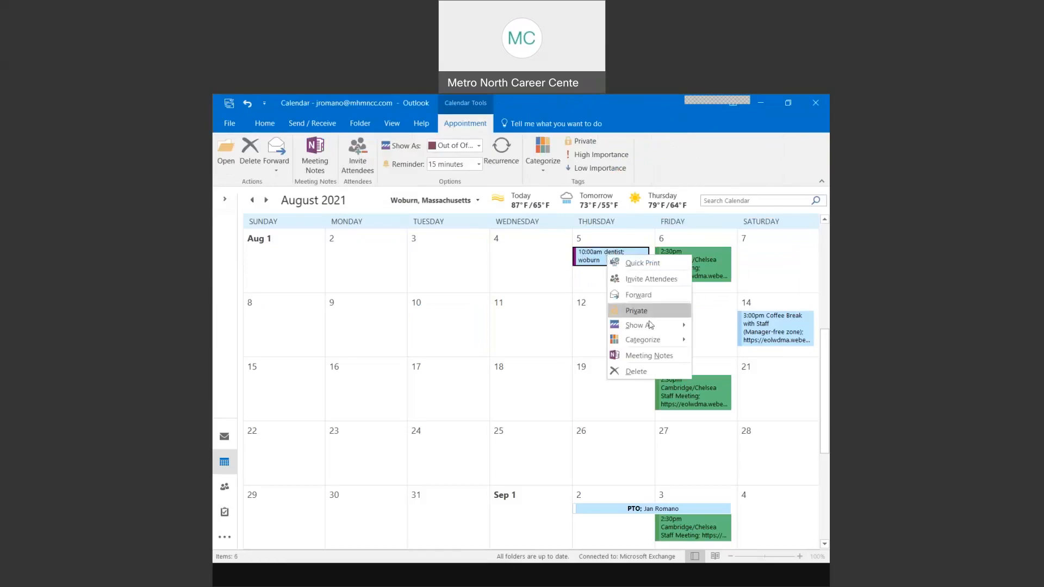
mouse_move(652, 328)
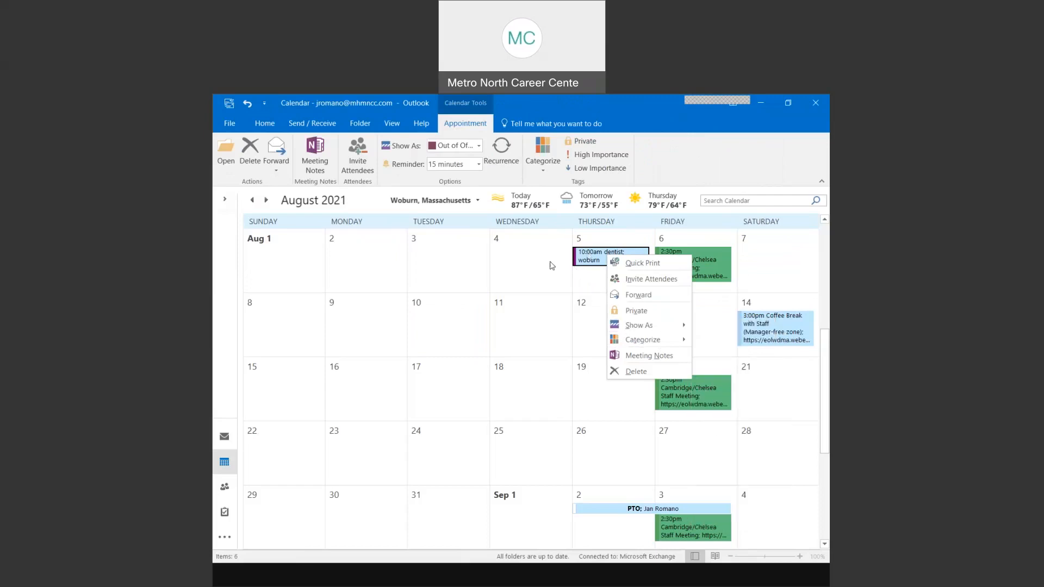
click(525, 263)
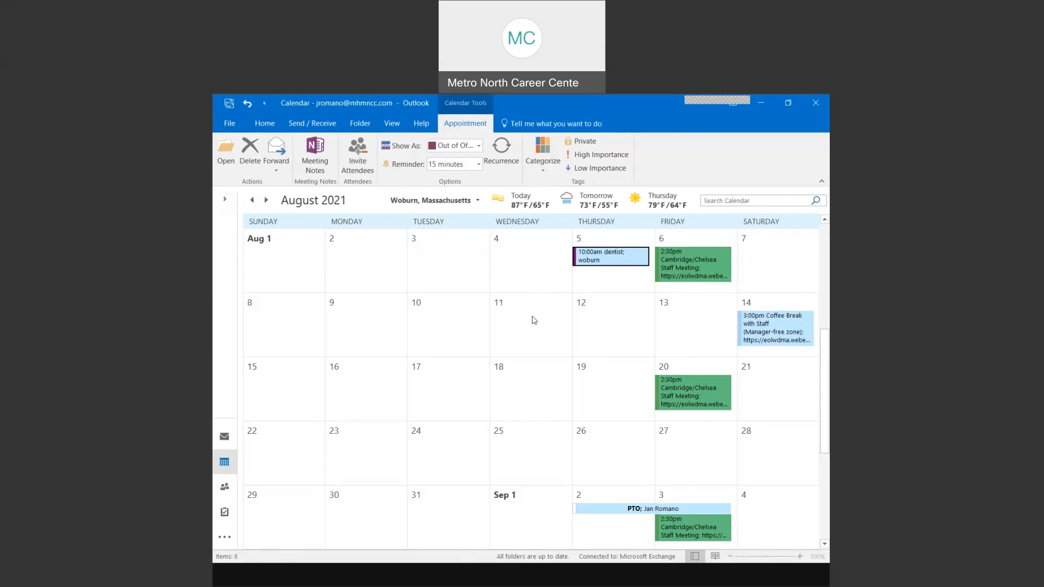
- Review the dentist appointment, then drag it from August 5 onto Tuesday, August 10
click(598, 260)
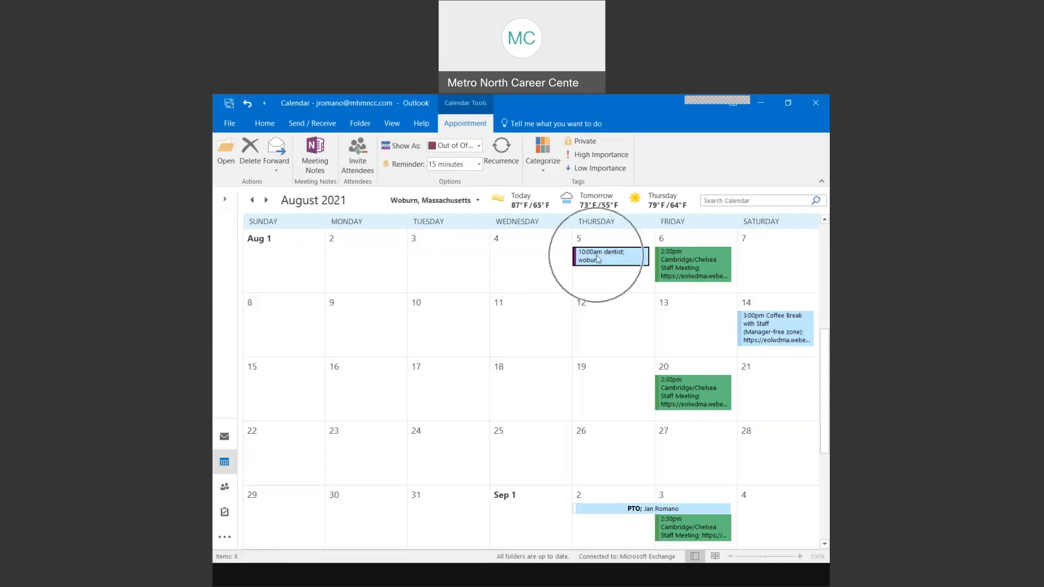
double_click(597, 259)
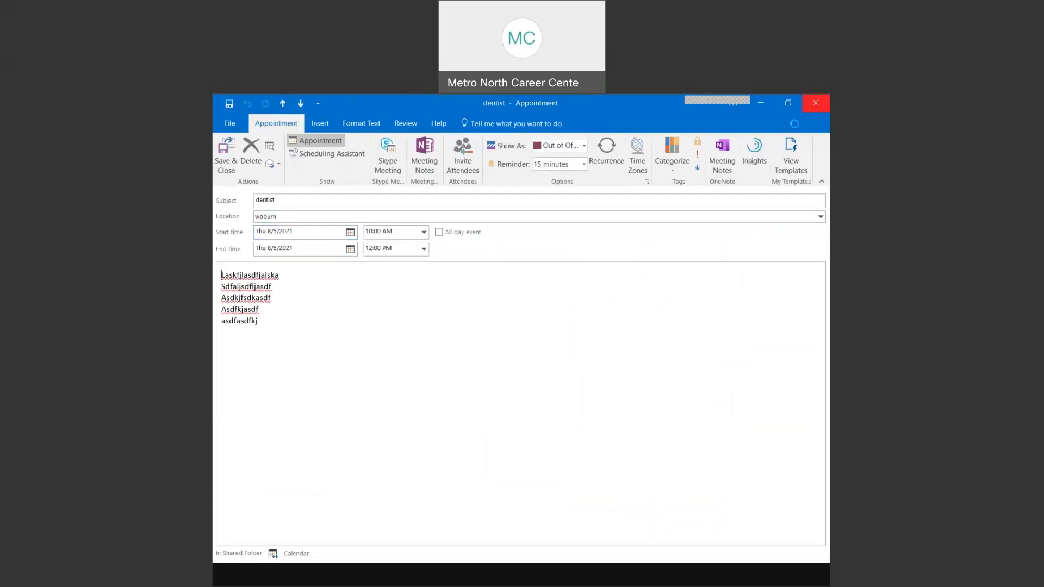
click(815, 103)
mouse_move(585, 254)
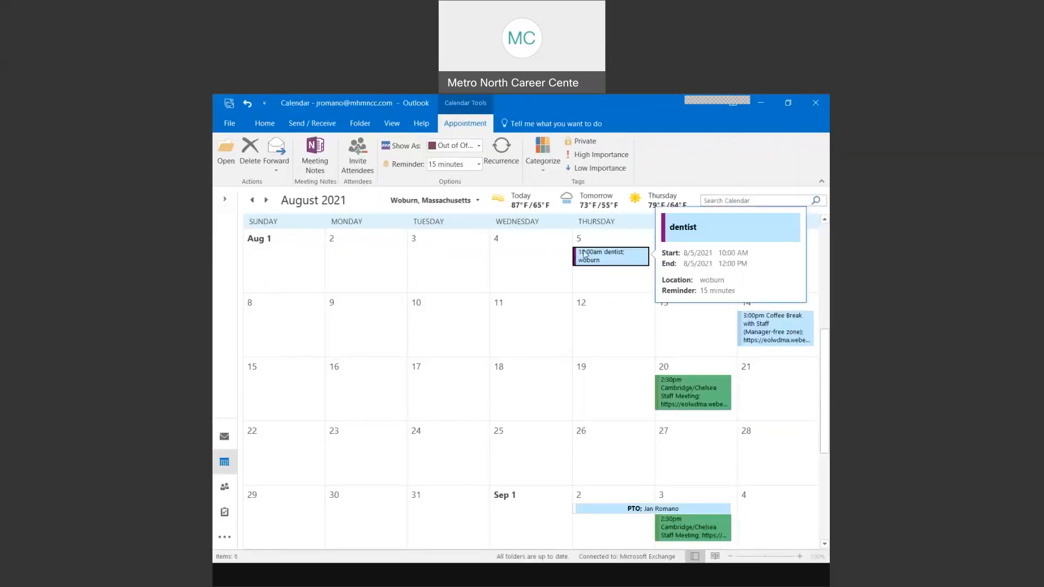
drag(585, 254, 463, 319)
click(471, 344)
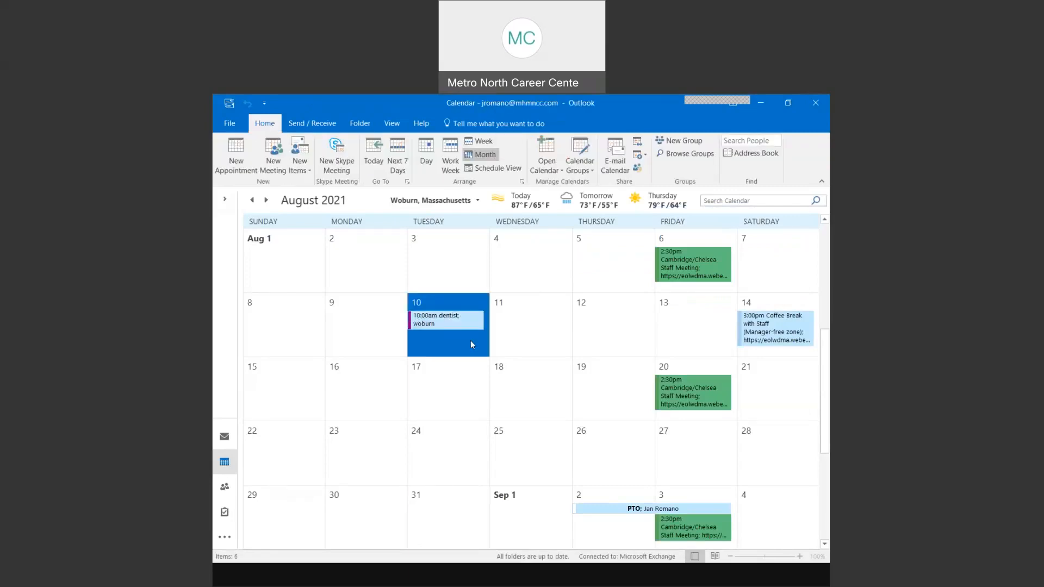
- Change the August 10 dentist appointment to start at 11:00 AM, ending 1:00 PM
double_click(448, 321)
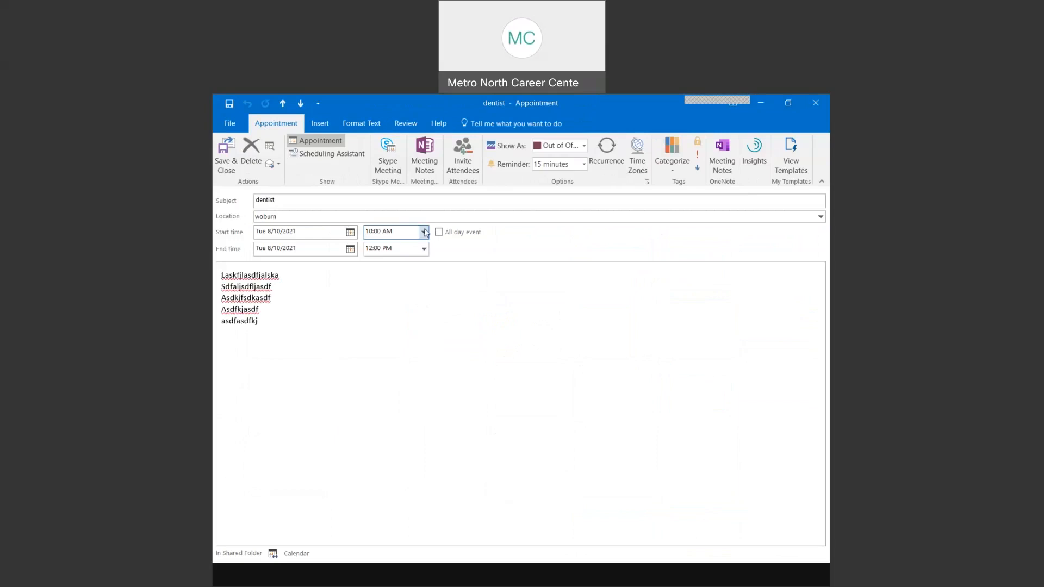
click(424, 232)
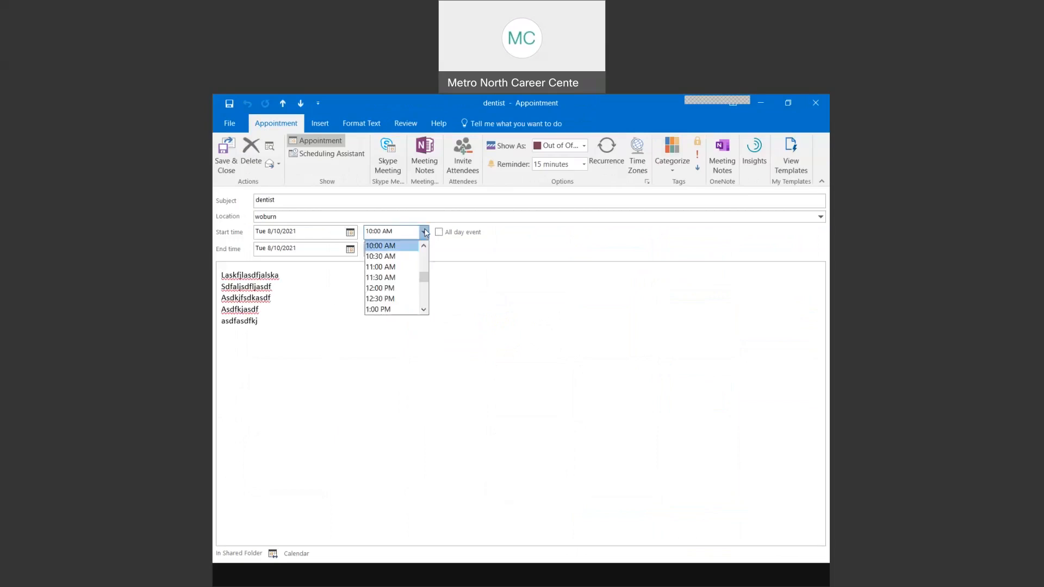
click(398, 267)
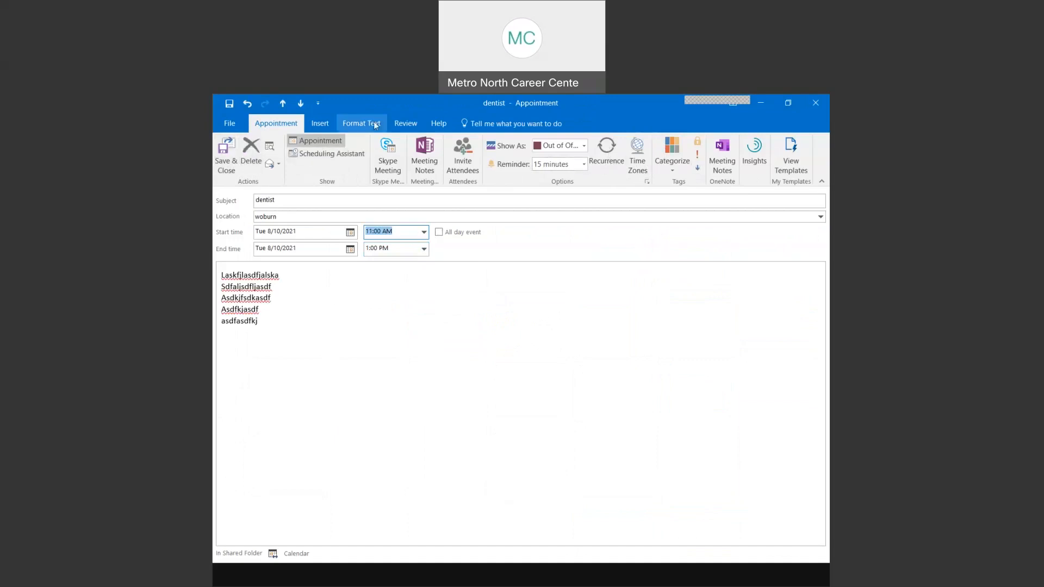
click(321, 123)
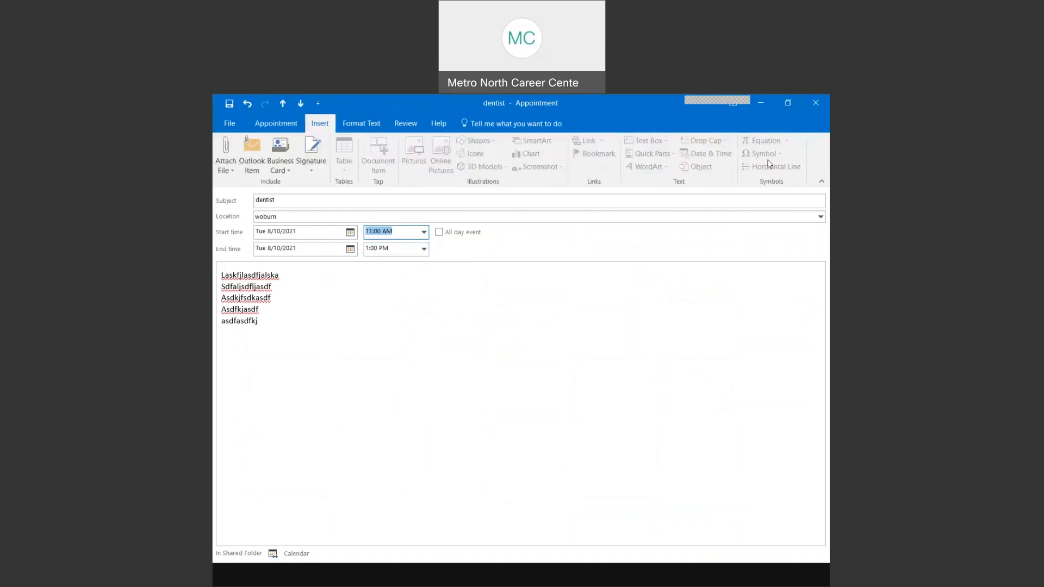
click(282, 125)
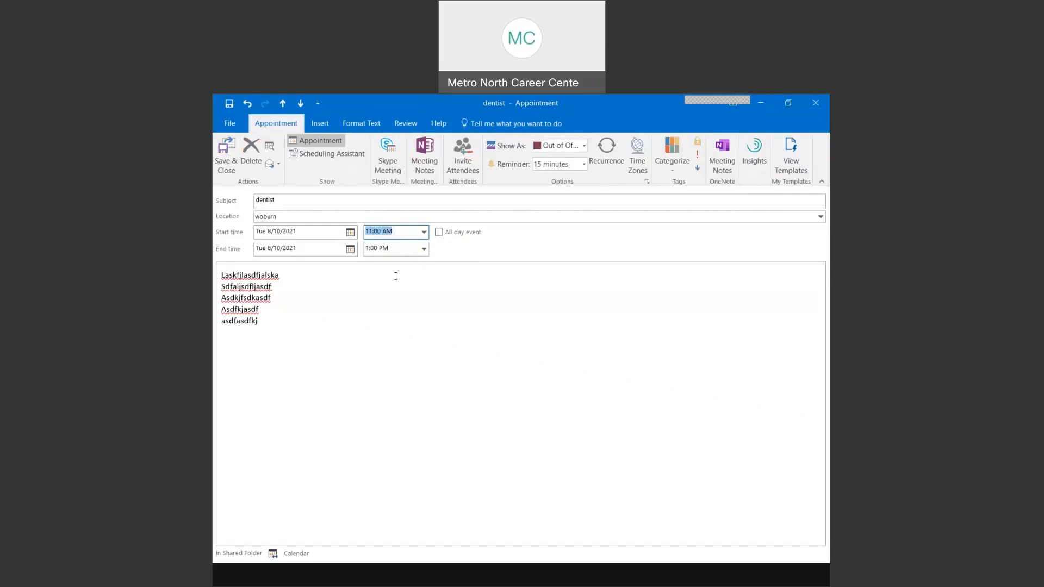
- Save the 11:00 AM change, then give the dentist appointment a 1-day reminder and save
click(221, 152)
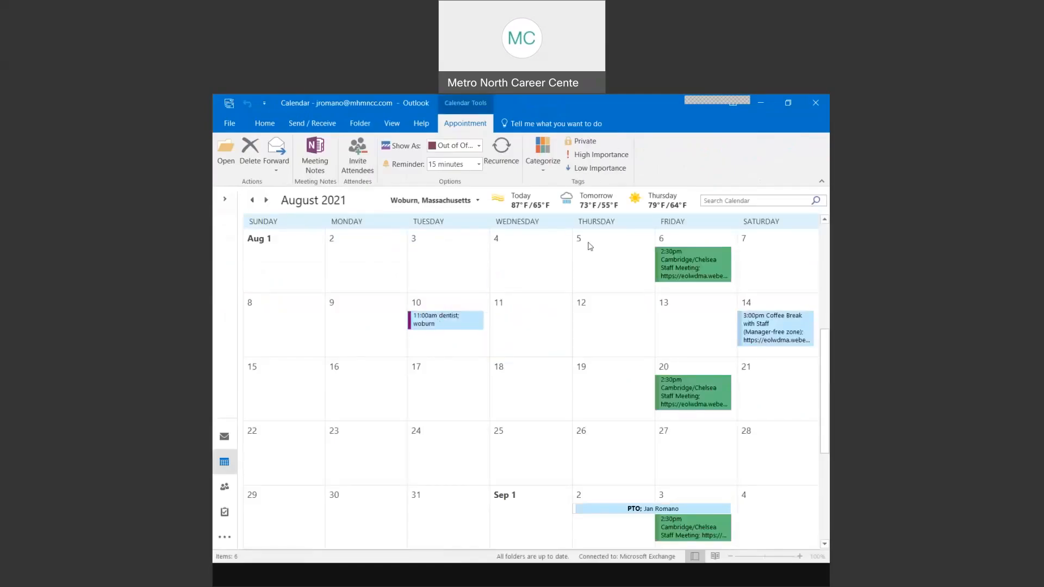
mouse_move(438, 321)
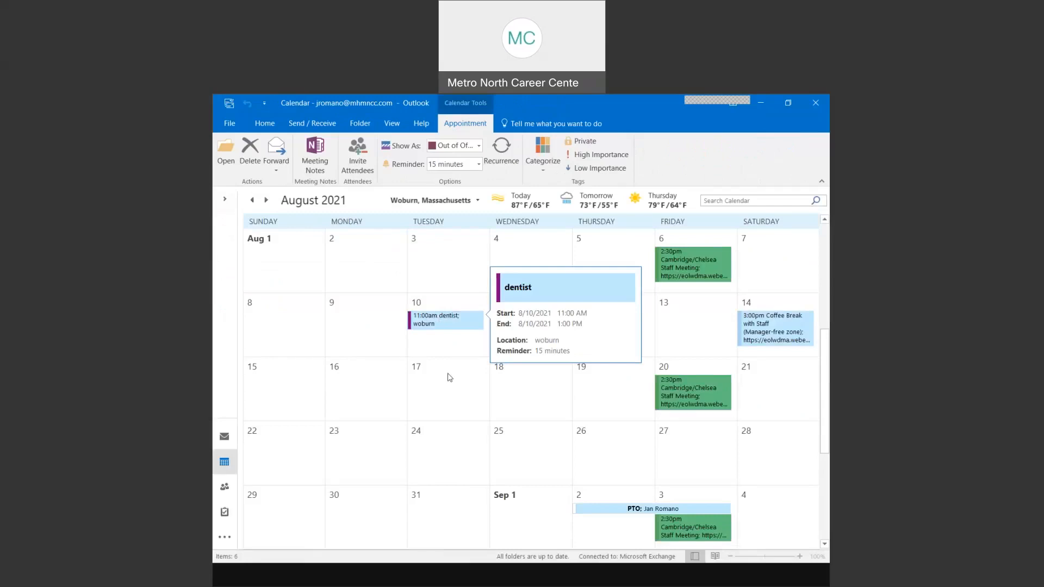
double_click(429, 324)
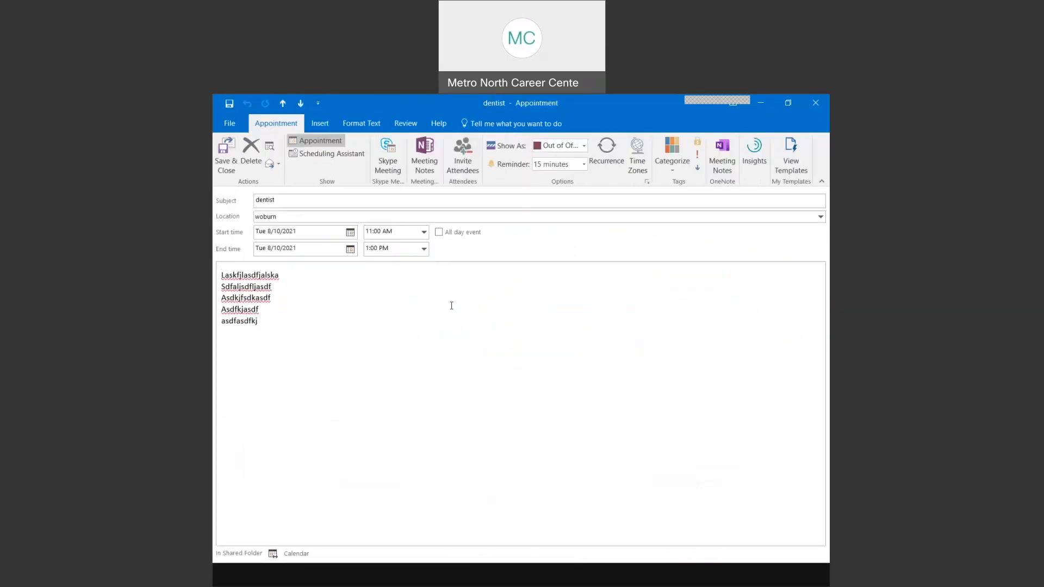
click(584, 165)
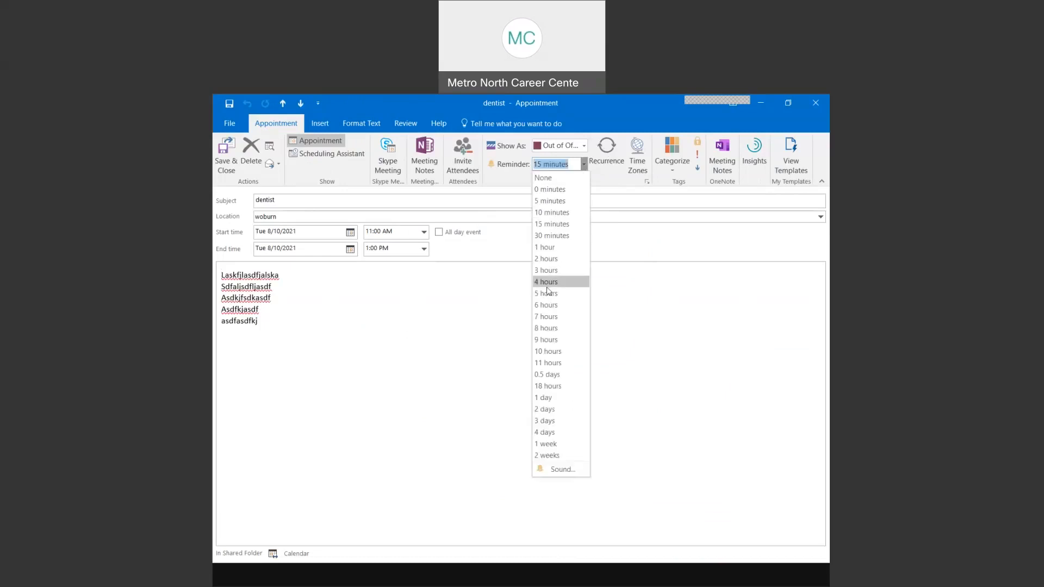
click(544, 398)
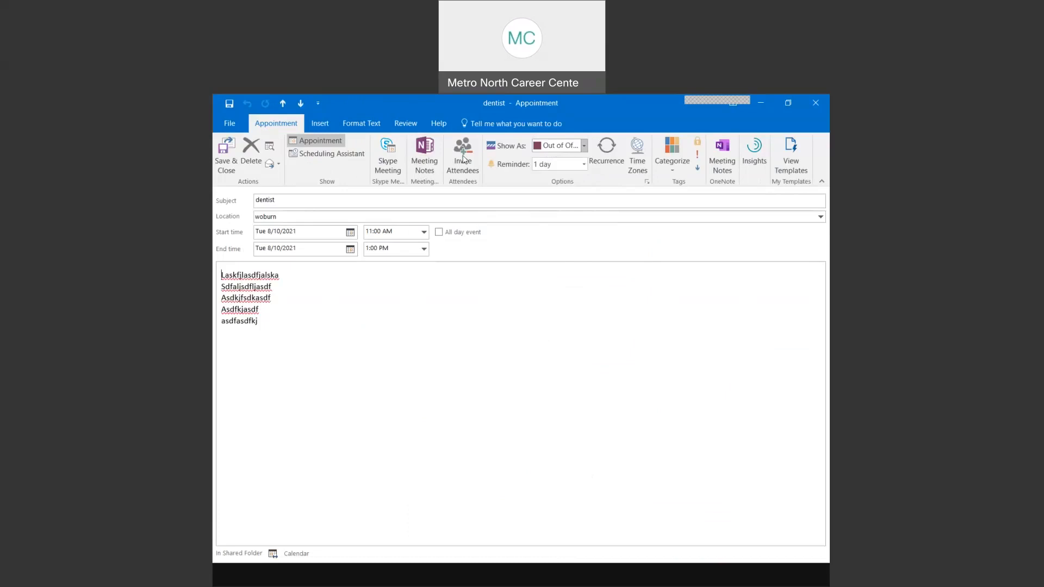
click(226, 154)
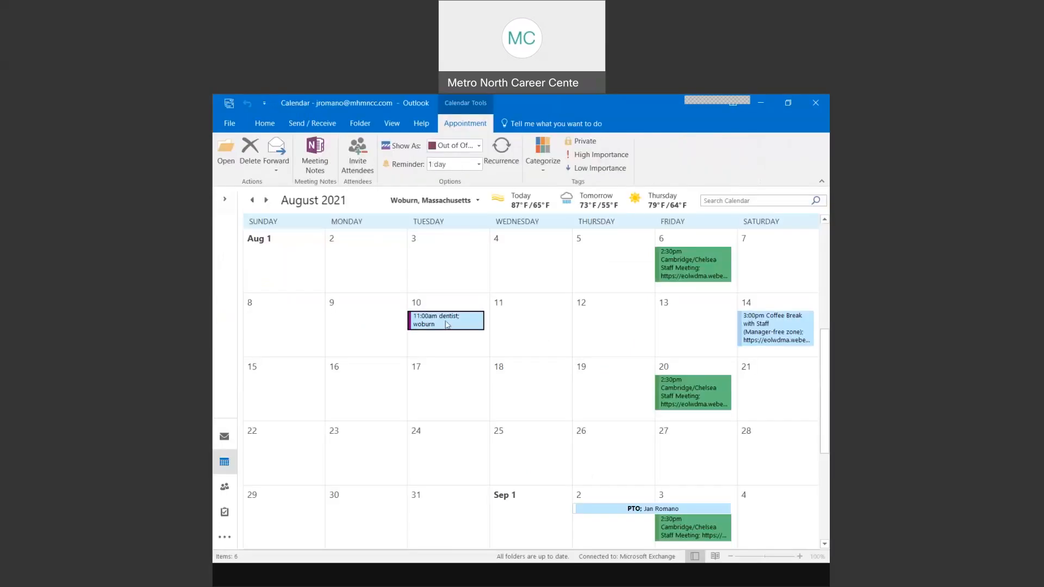
mouse_move(447, 325)
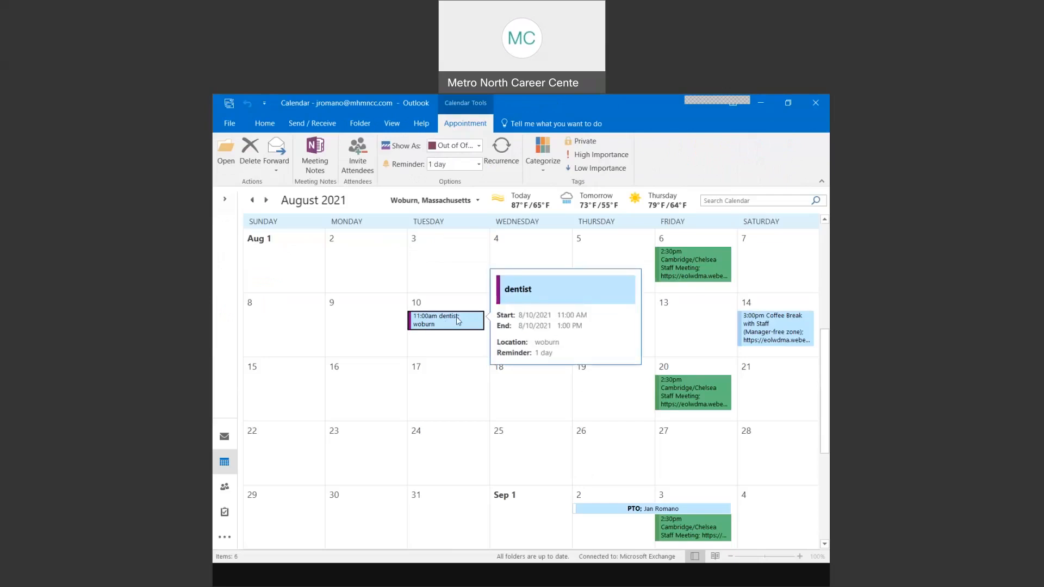
key(Delete)
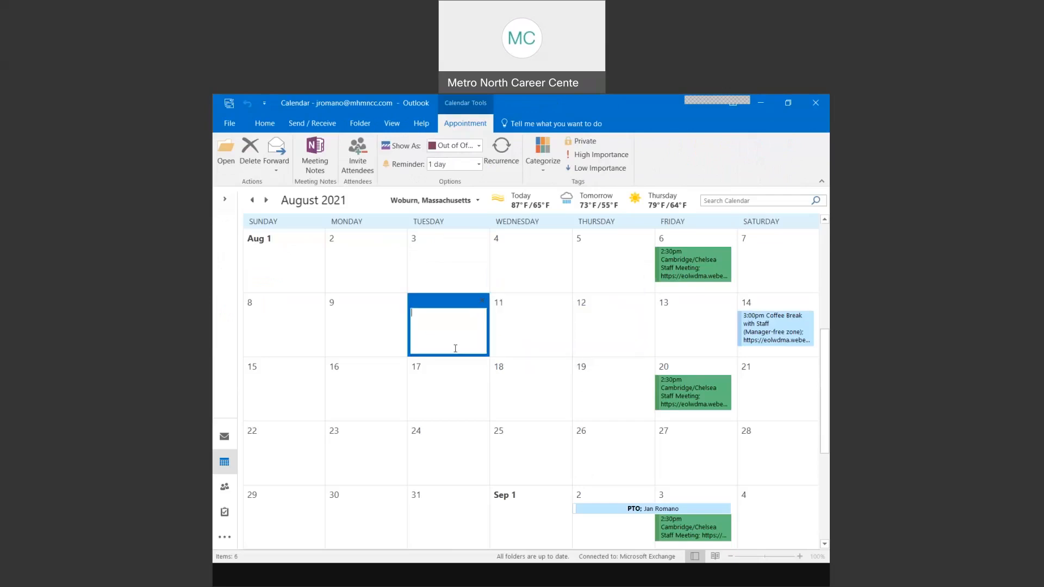
click(449, 270)
key(ctrl+z)
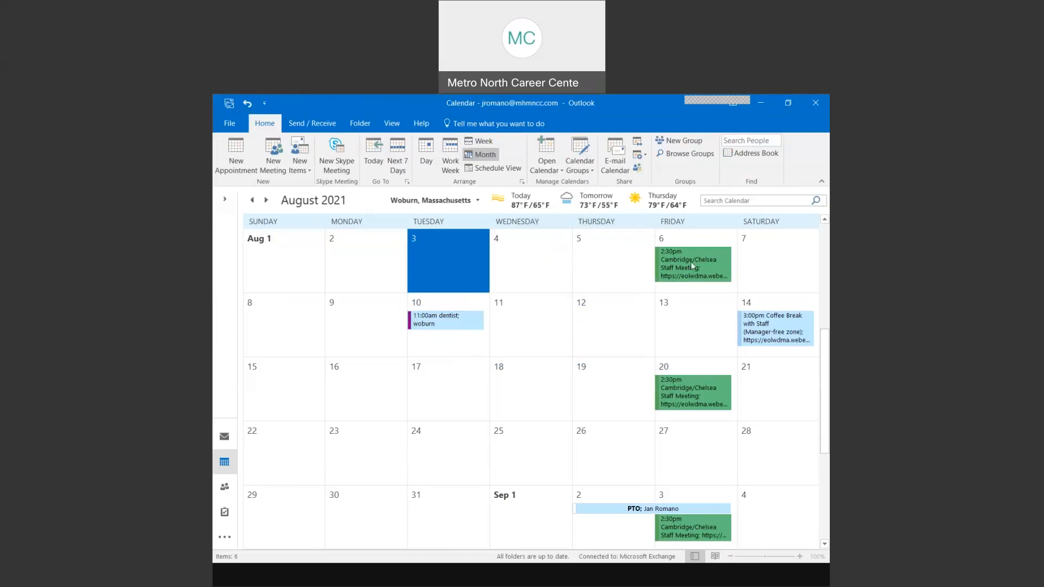
mouse_move(691, 262)
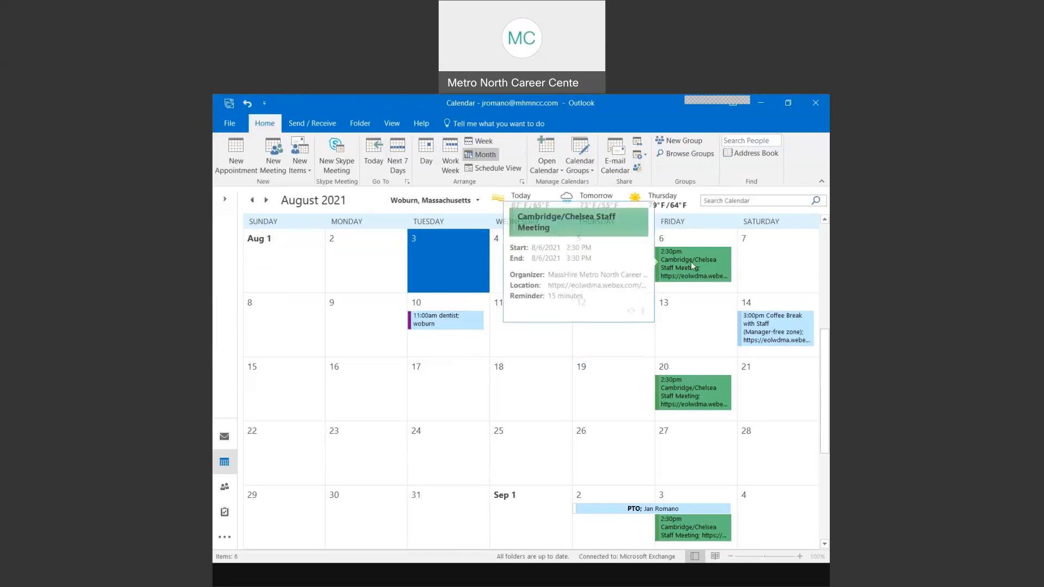
mouse_move(691, 393)
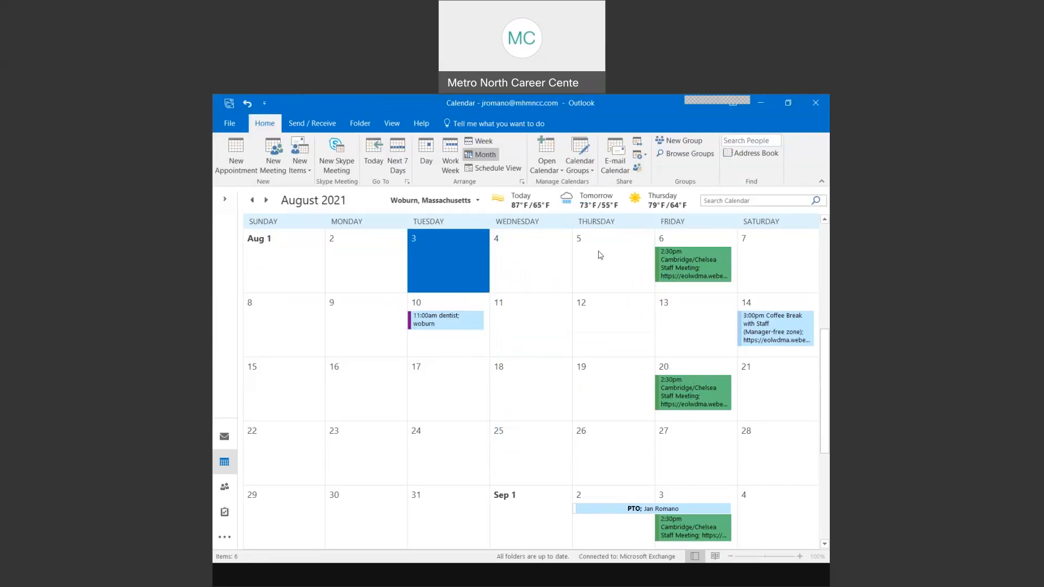
- Create an all-day event on August 5 with a staff meeting subject and location 'lunch room'
click(599, 251)
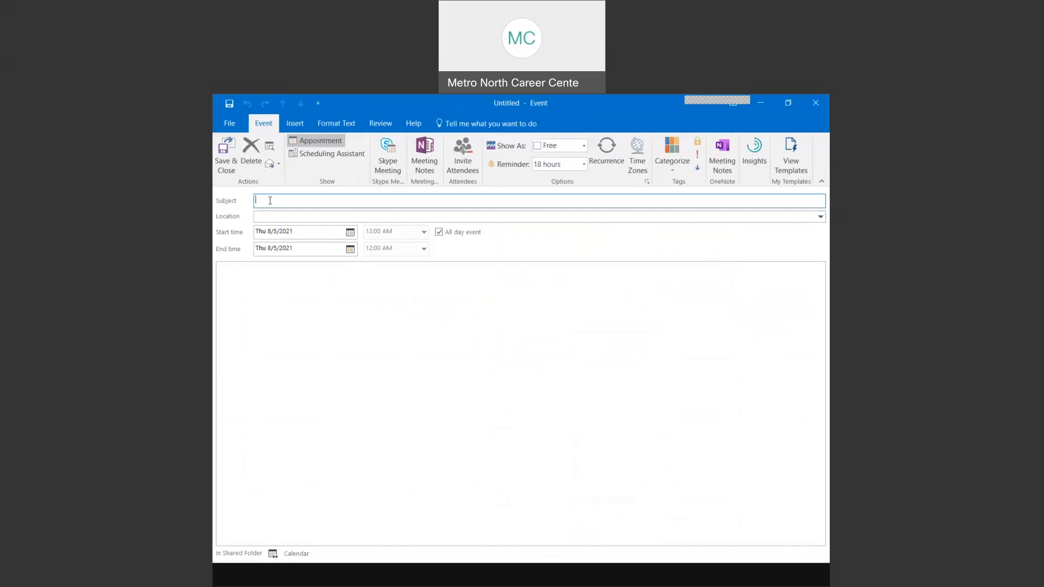
text(Jan's Staff meeting)
click(266, 215)
text(lunch room)
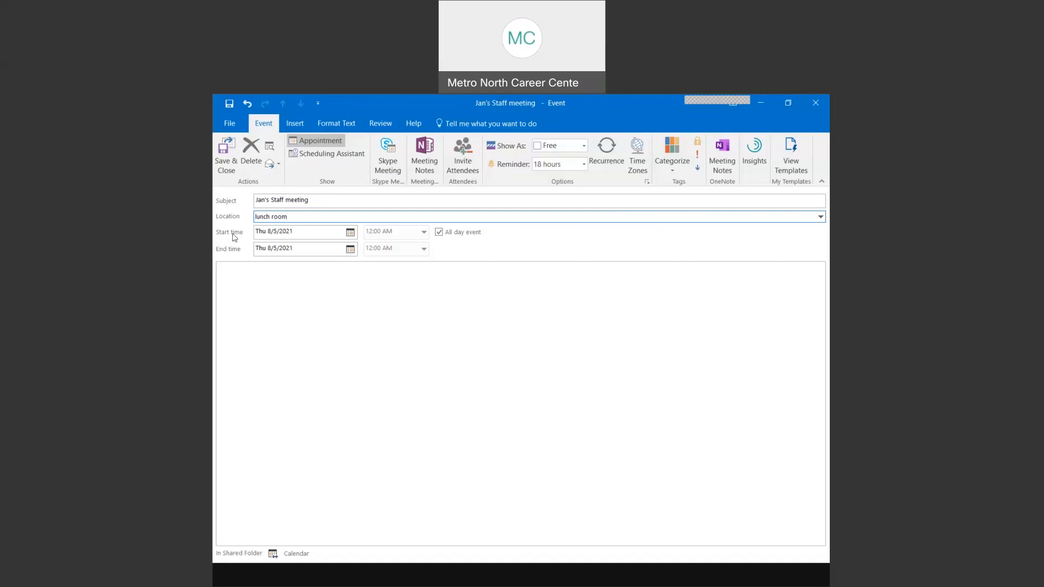
- Make the staff meeting a timed 8:00–8:30 AM appointment and select its subject text
click(325, 233)
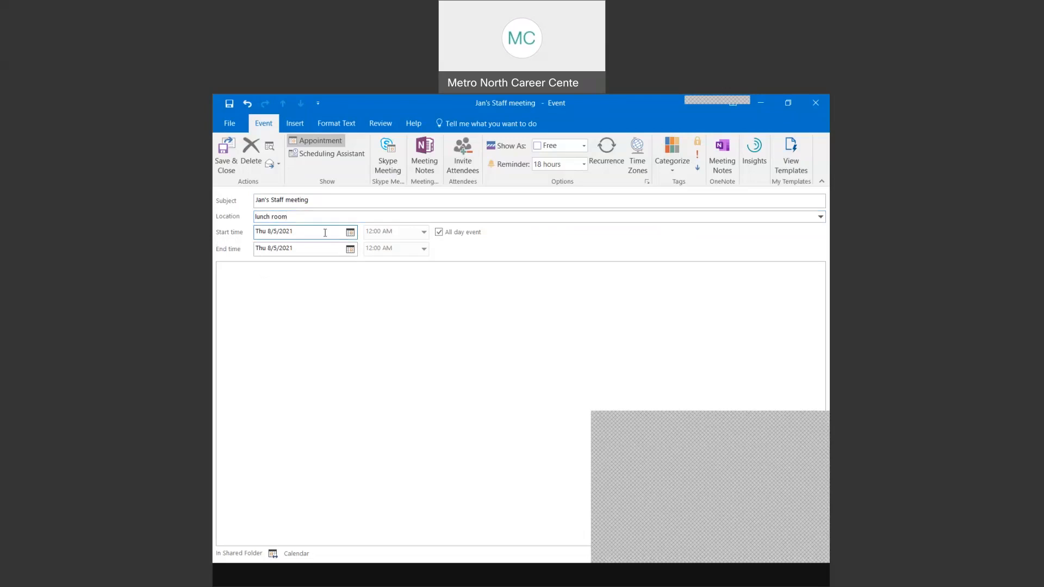
click(438, 232)
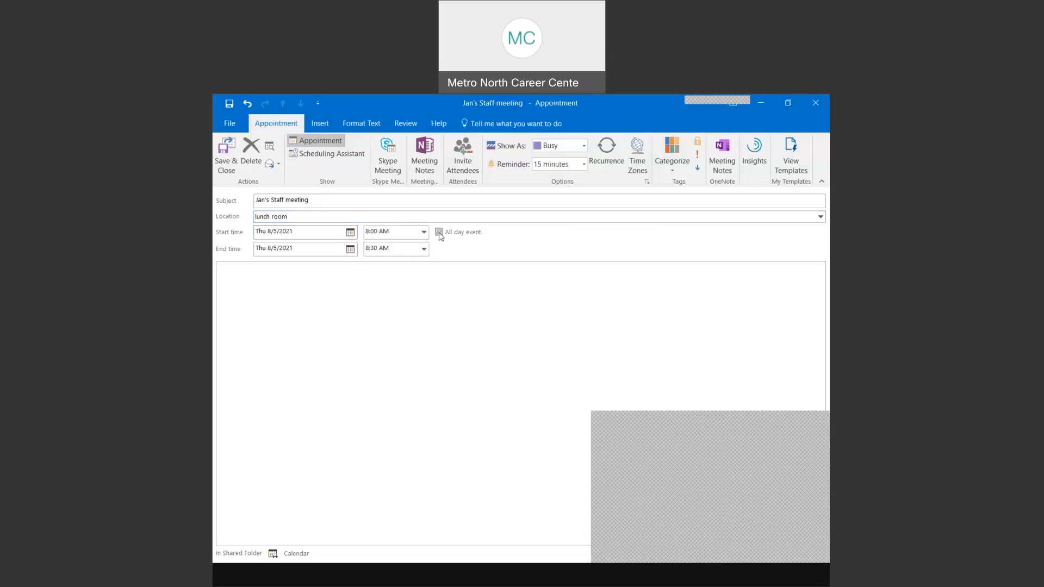
click(257, 234)
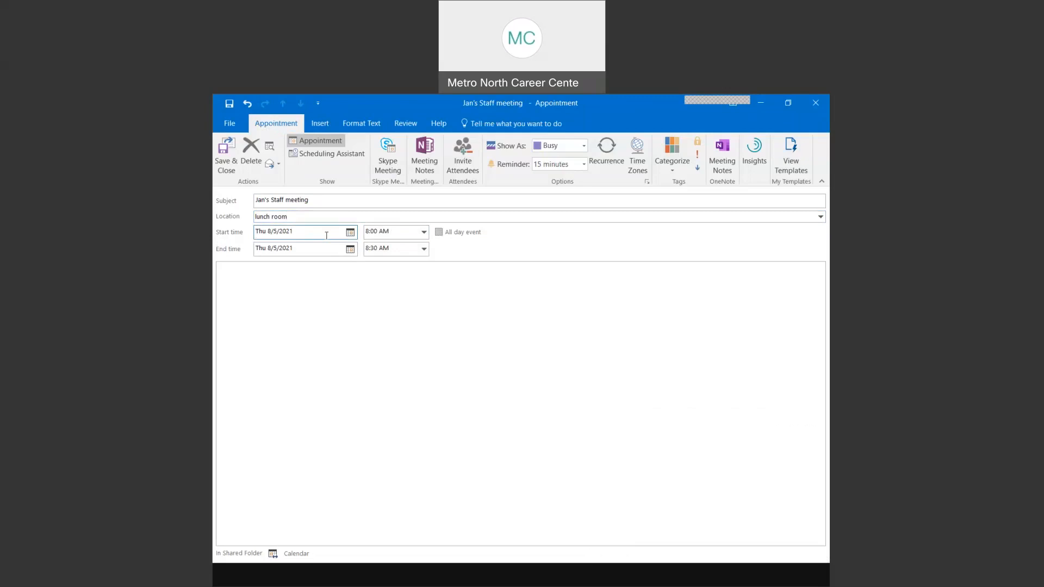
click(302, 200)
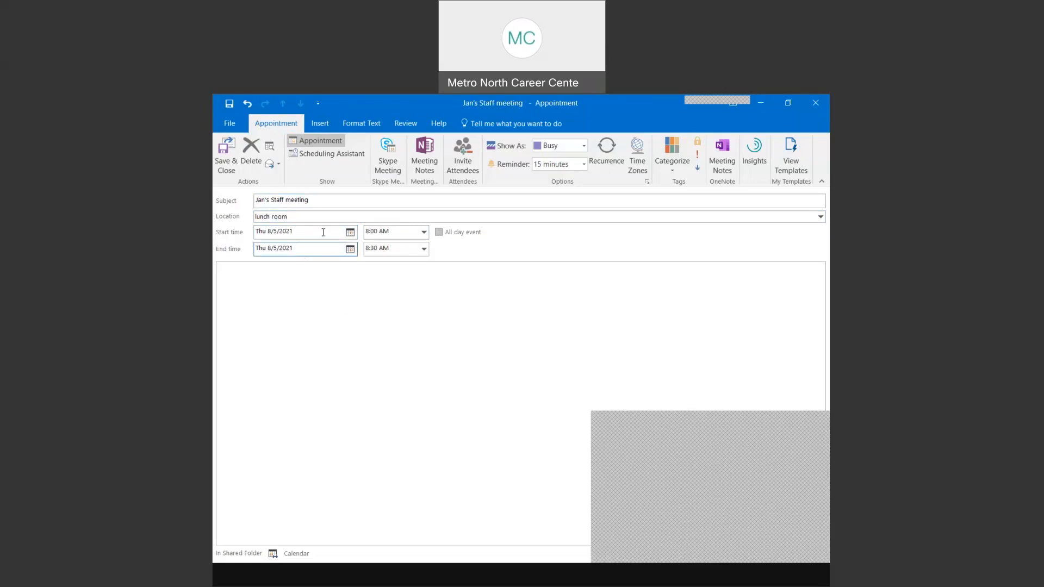
drag(322, 200, 219, 200)
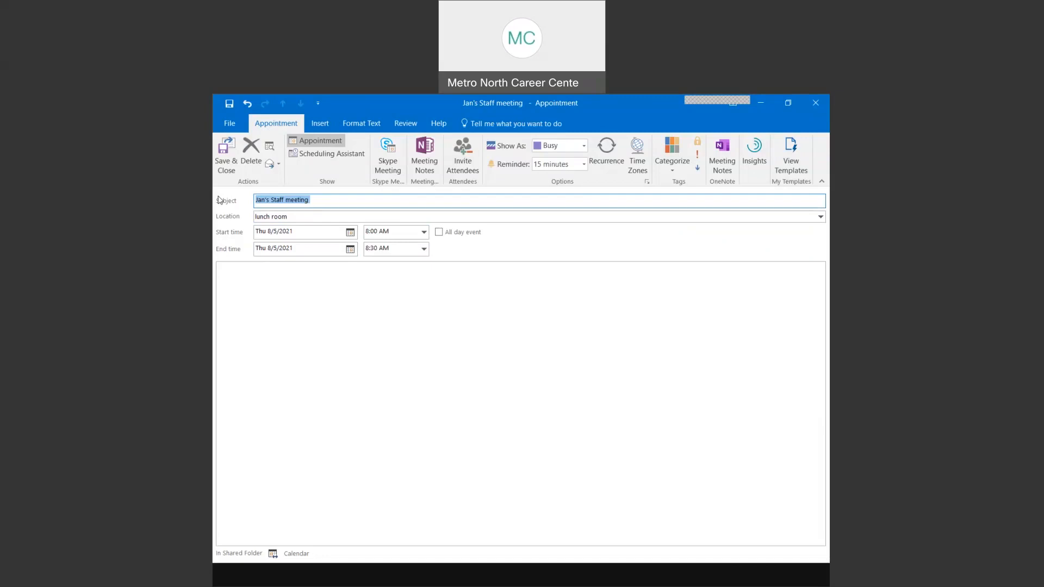
- Retitle the appointment 'client phone call' and clear the lunch room location
key(BackSpace)
text(lun)
key(BackSpace)
key(BackSpace)
key(BackSpace)
text(cli ent phone call)
key(Tab)
key(BackSpace)
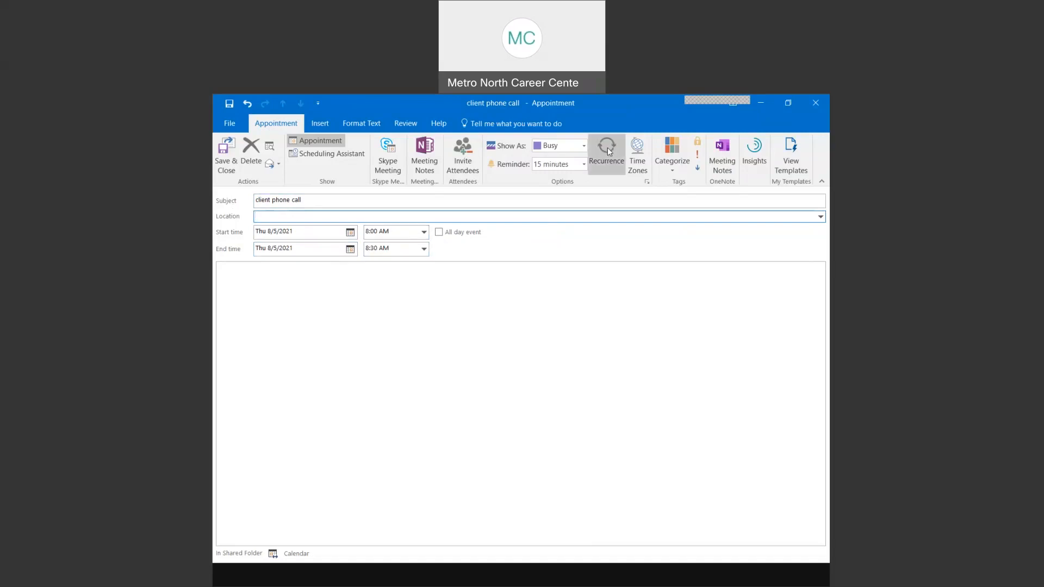
- Open the Recurrence settings, which show weekly on Thursday
click(608, 147)
click(608, 148)
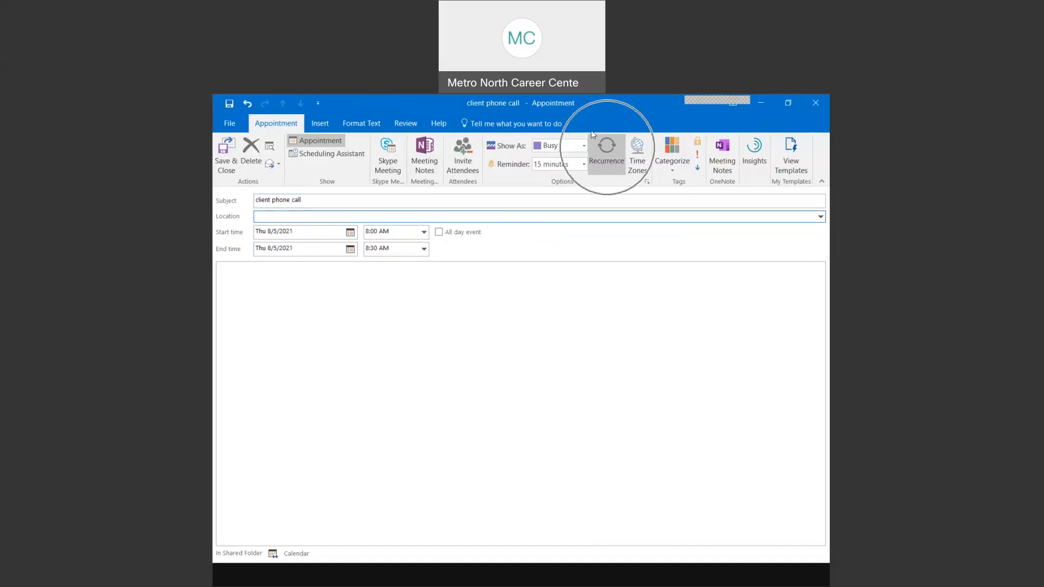
click(555, 105)
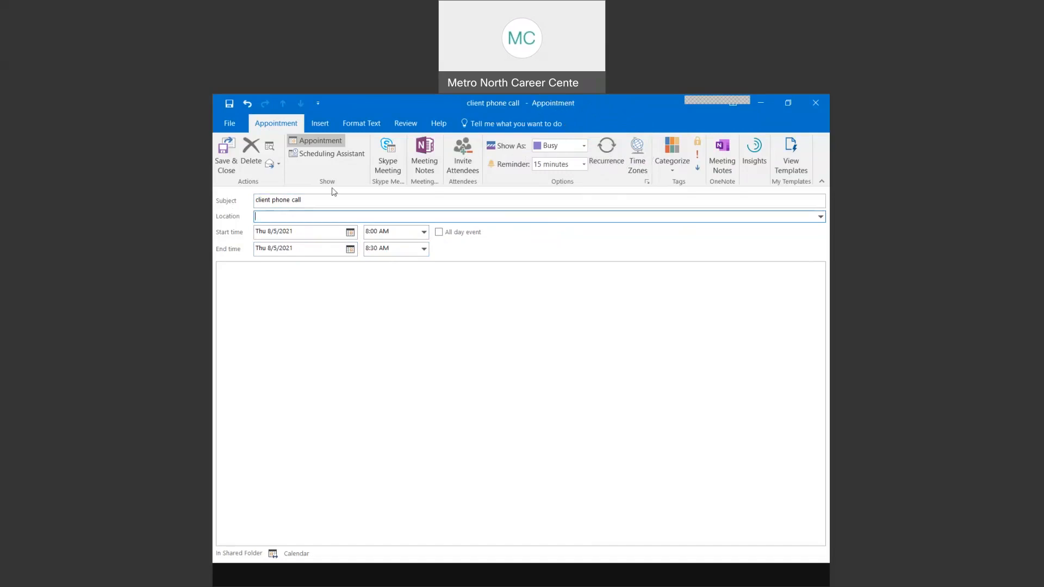
key(ctrl)
- Make the client phone call recur weekly on Thursday, ending by September 30, 2021
click(608, 161)
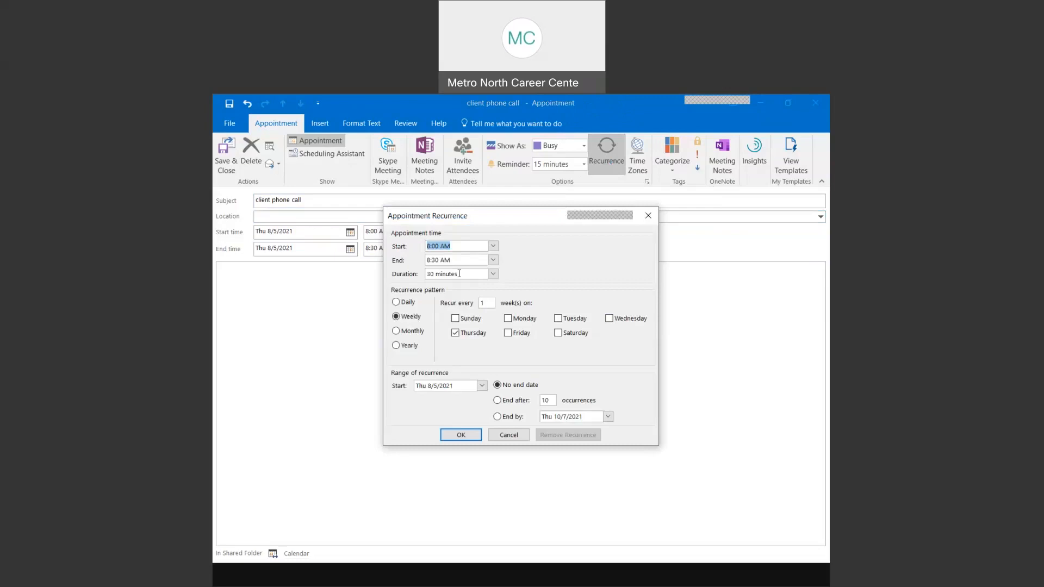
click(408, 322)
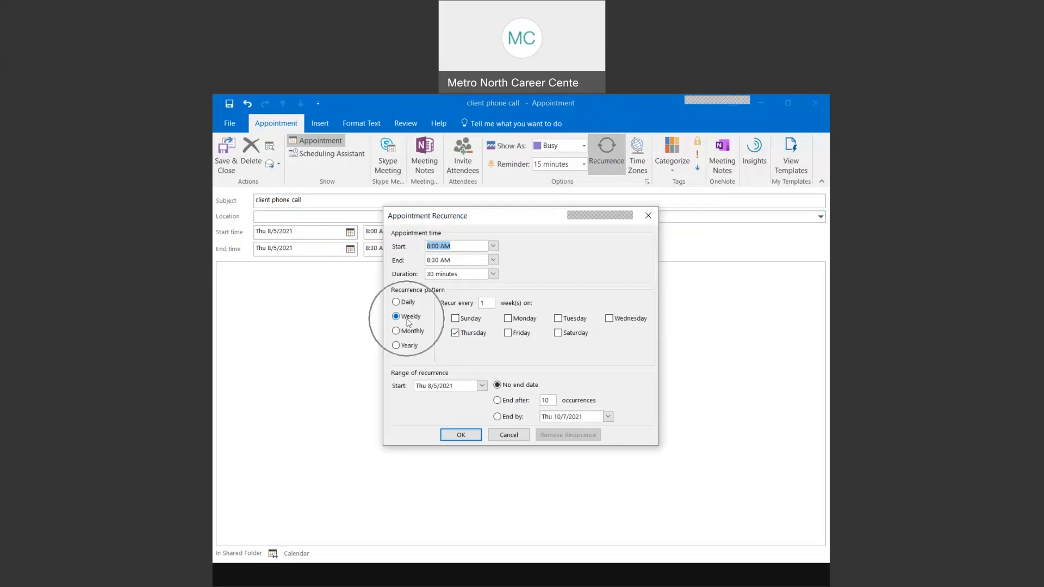
key(ctrl)
key(ctrl)
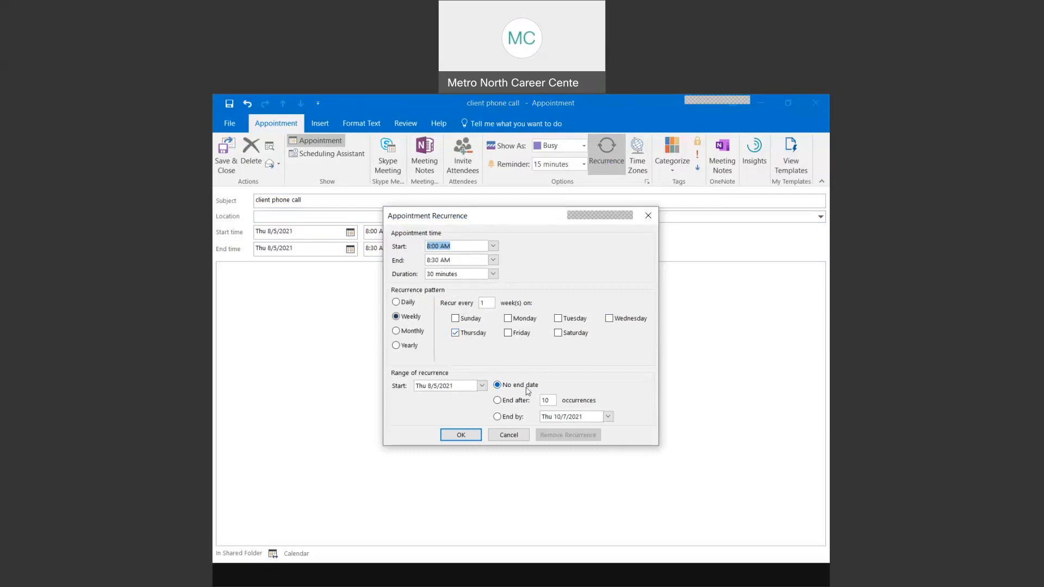
click(497, 418)
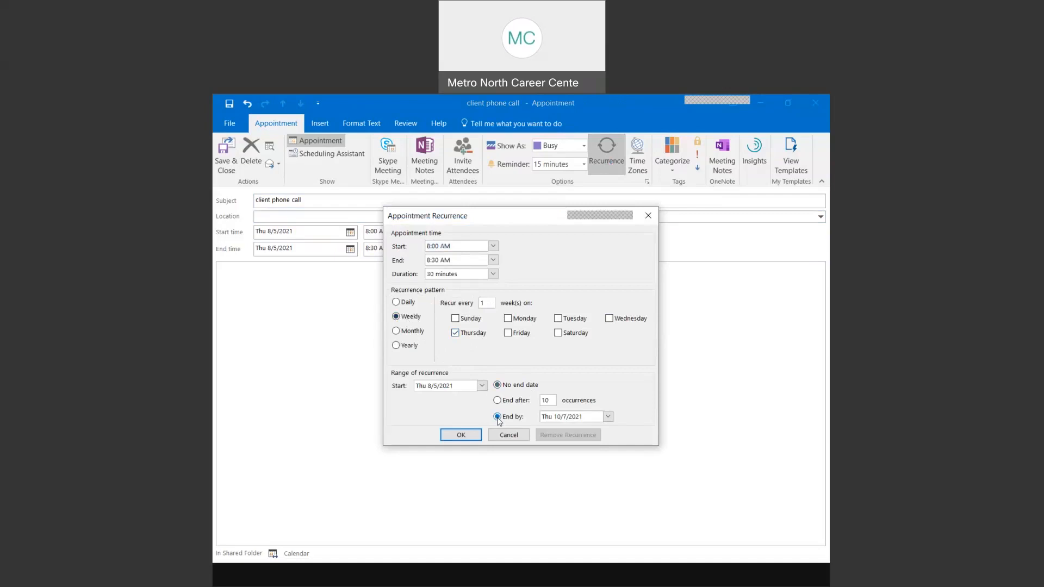
click(608, 417)
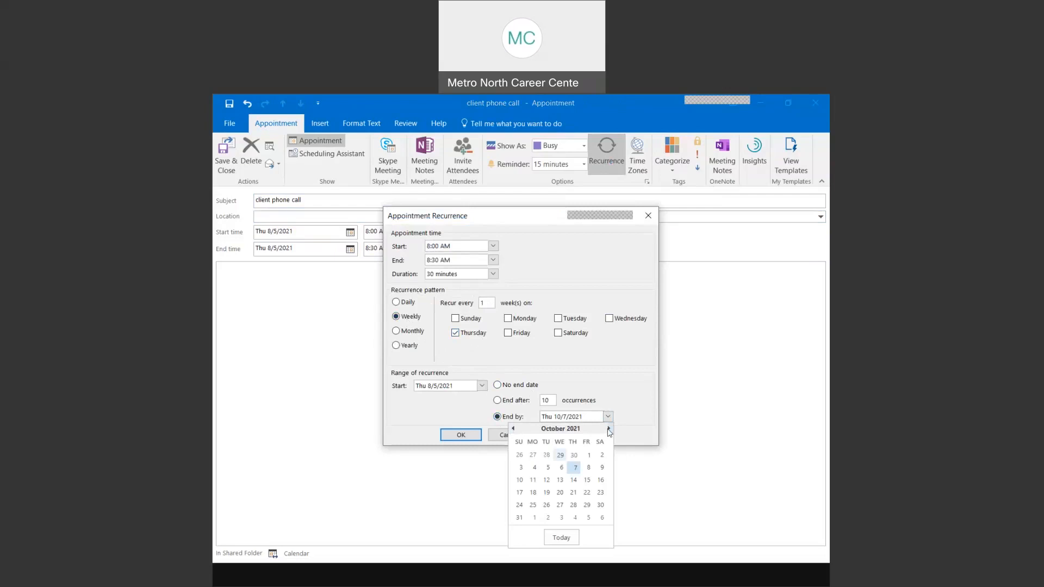
click(514, 429)
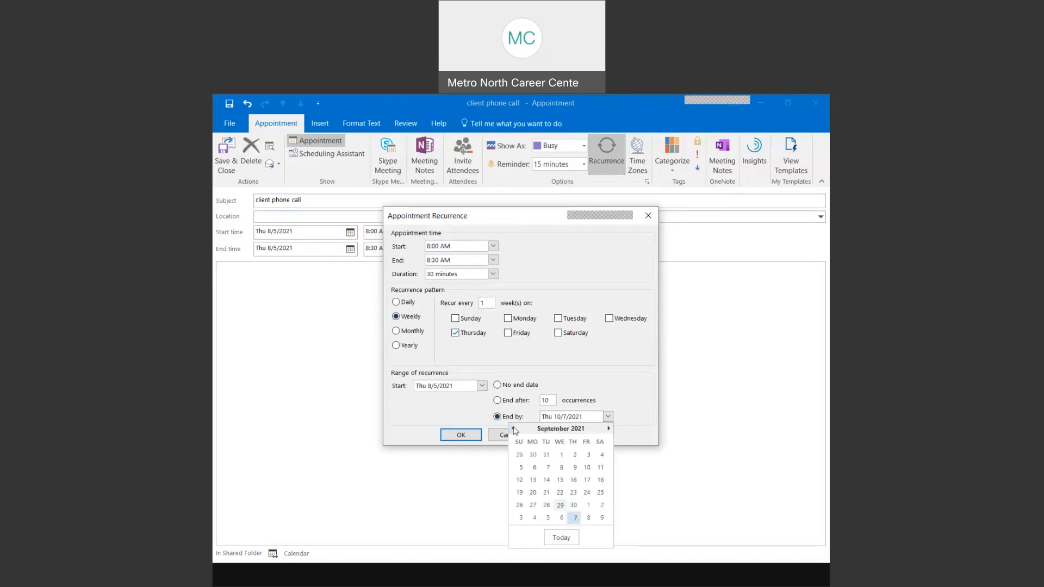
click(575, 505)
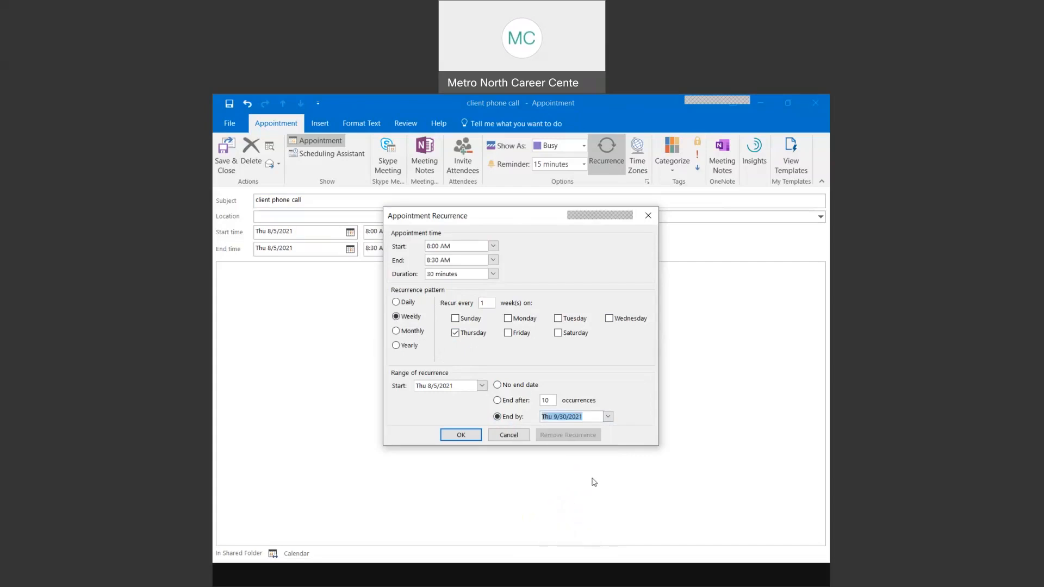
click(461, 436)
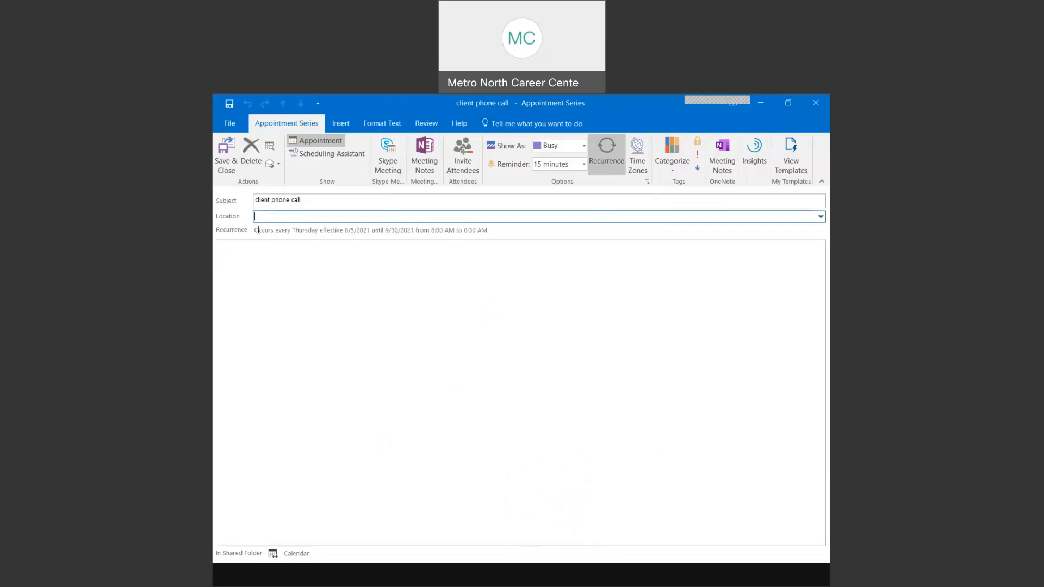
drag(255, 229, 522, 228)
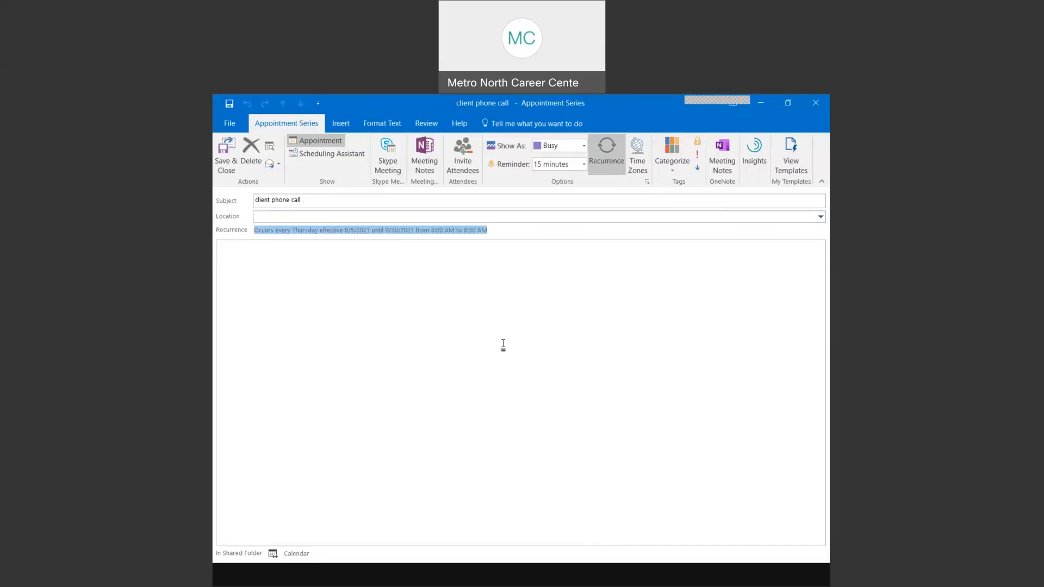
click(335, 269)
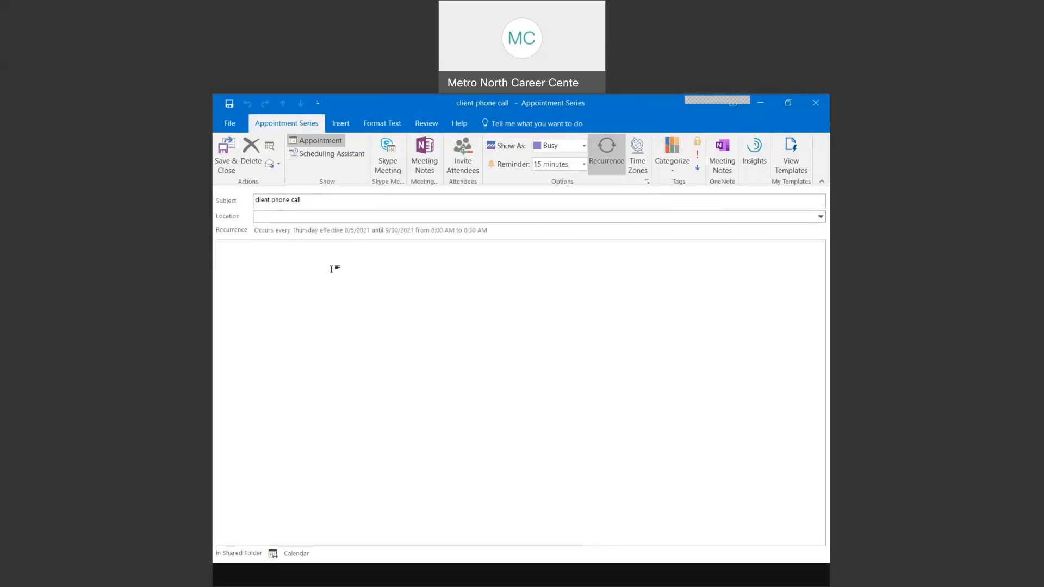
text(Lkjdsfljsdfs)
key(Return)
text(Akasdfl;asdf)
key(Return)
text(asdfkjh)
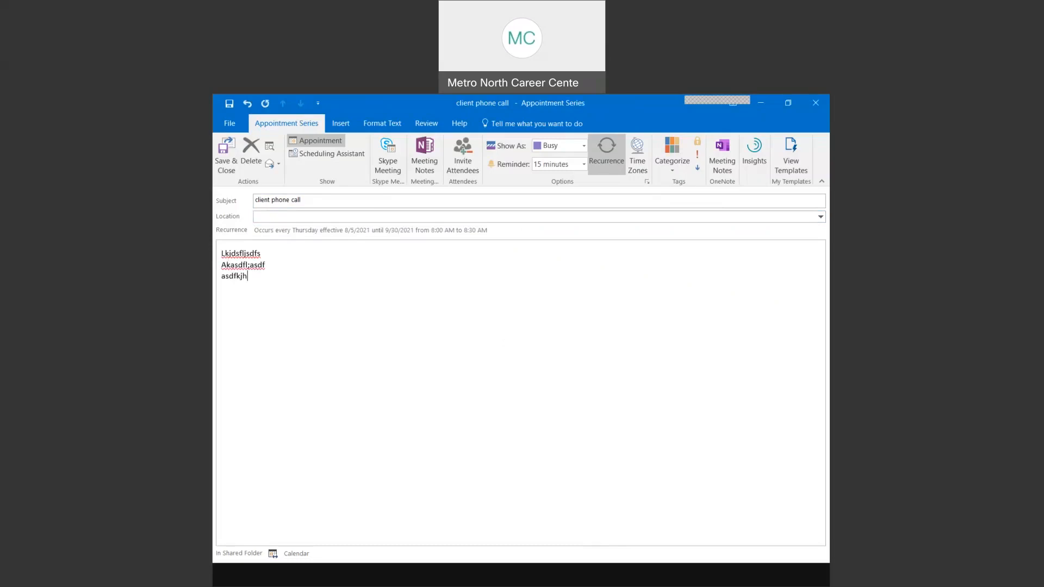
click(572, 151)
click(585, 146)
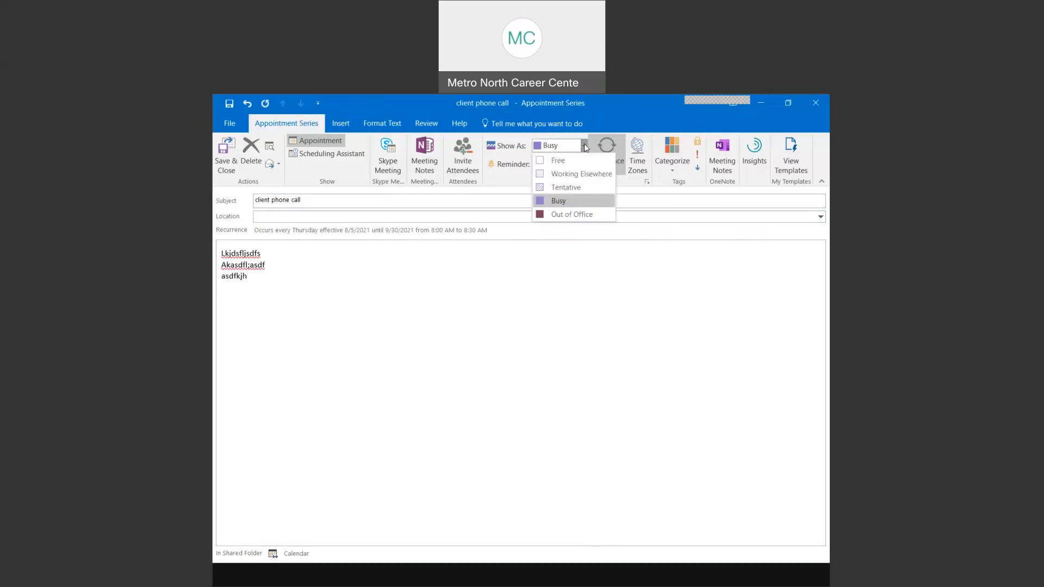
click(558, 202)
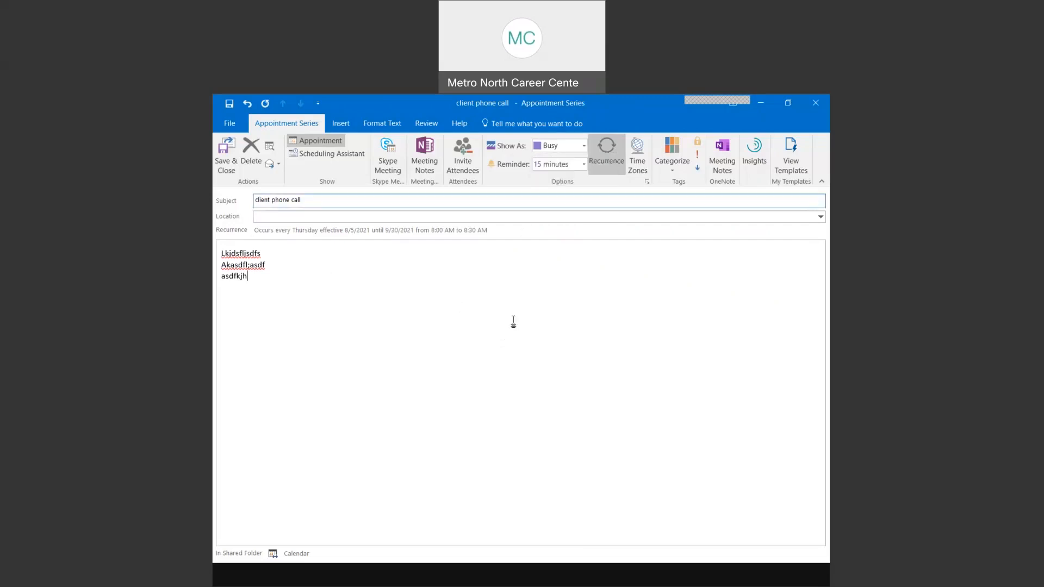
click(604, 159)
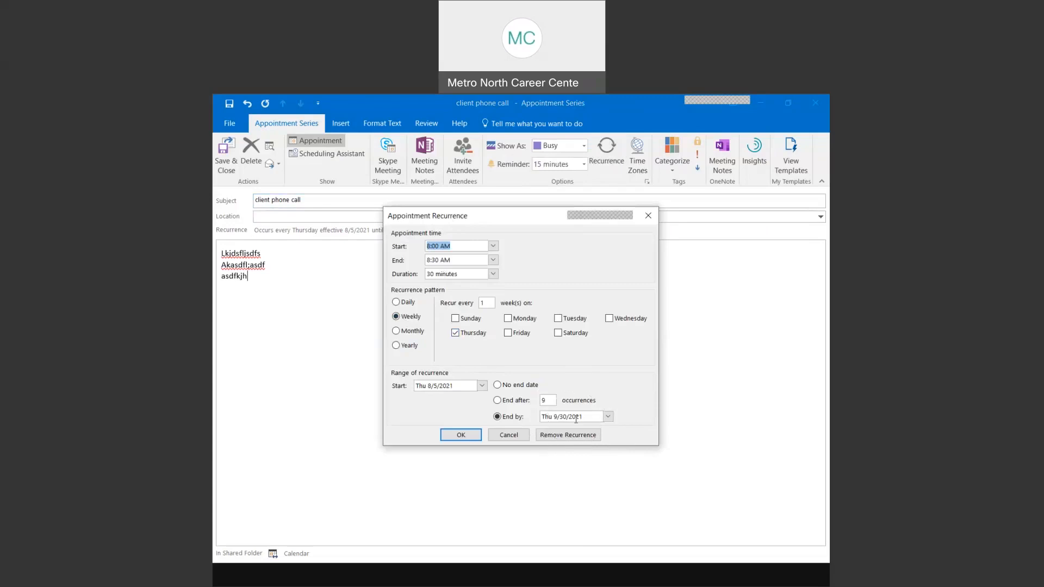
click(648, 215)
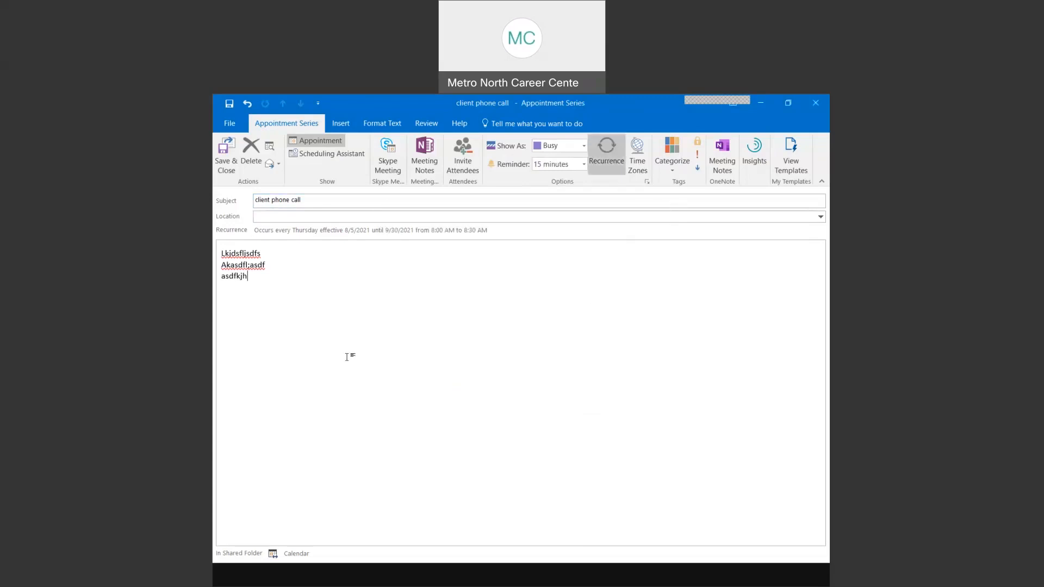
click(229, 162)
key(ctrl)
- Save the client call series, review the month view, and select the Aug 19 call
click(229, 162)
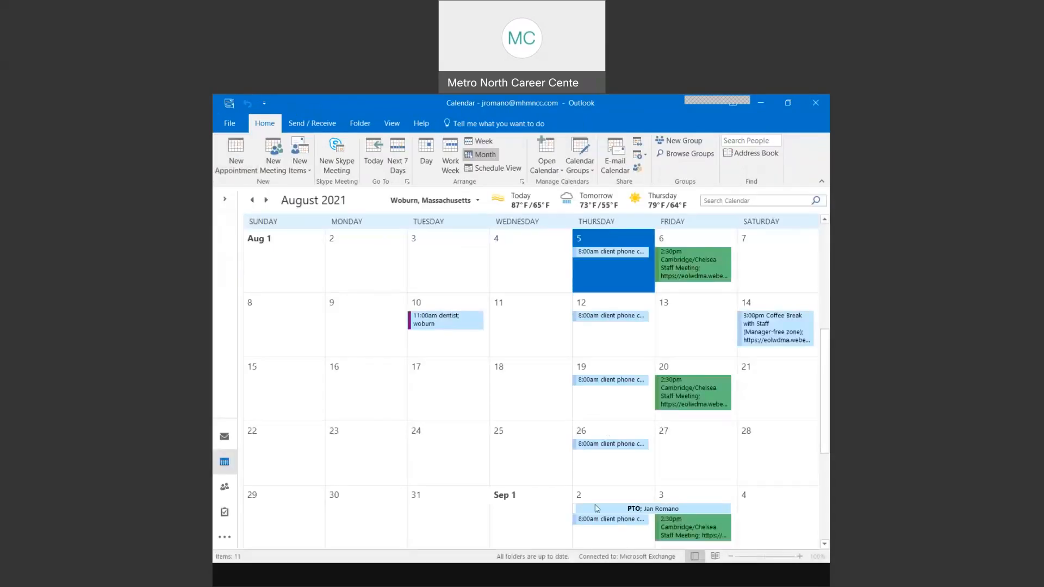
scroll(595, 508, down, 6)
scroll(596, 508, down, 3)
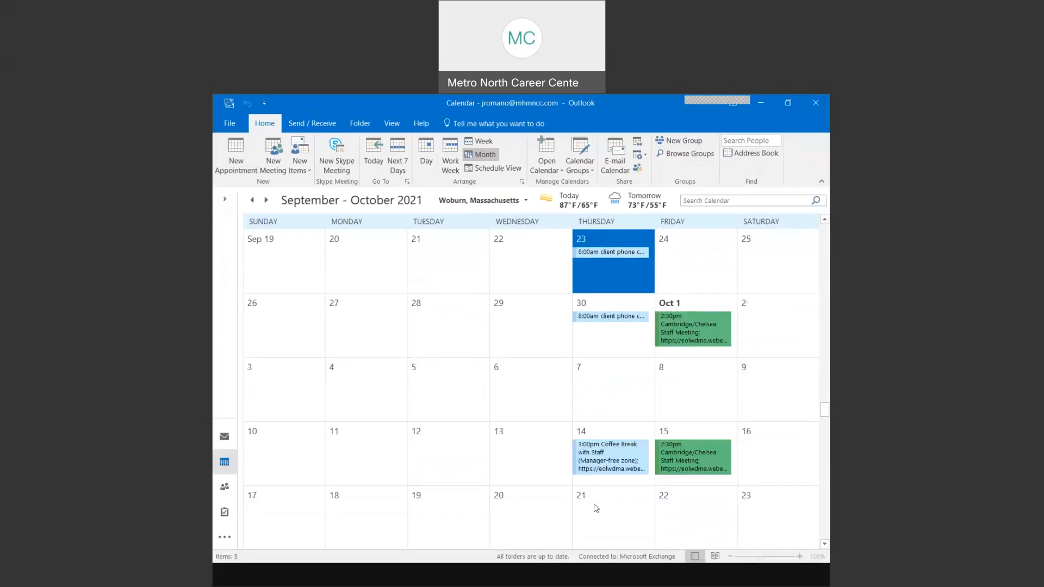
scroll(596, 508, up, 8)
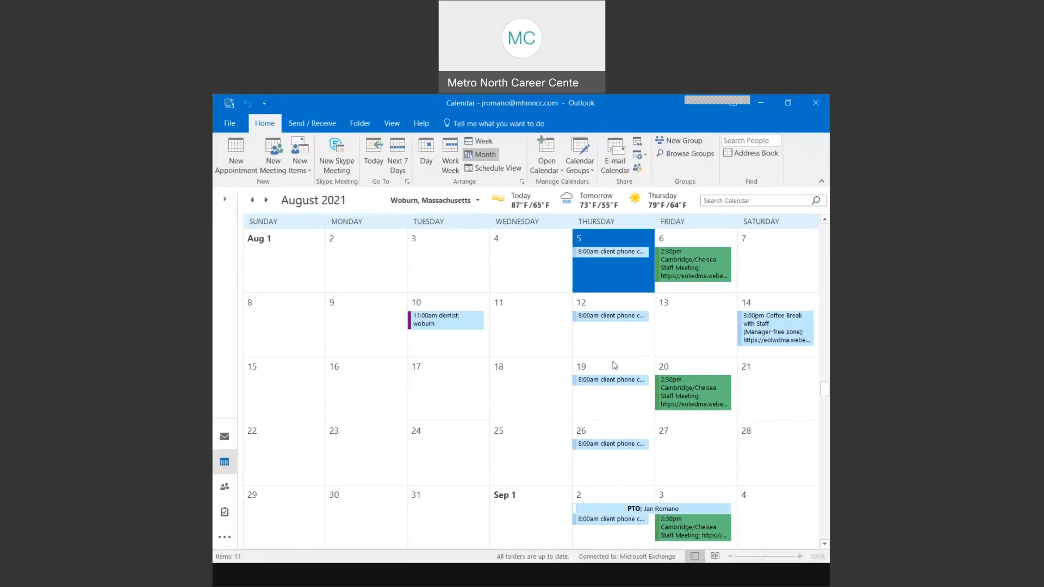
click(602, 382)
key(ctrl)
key(ctrl)
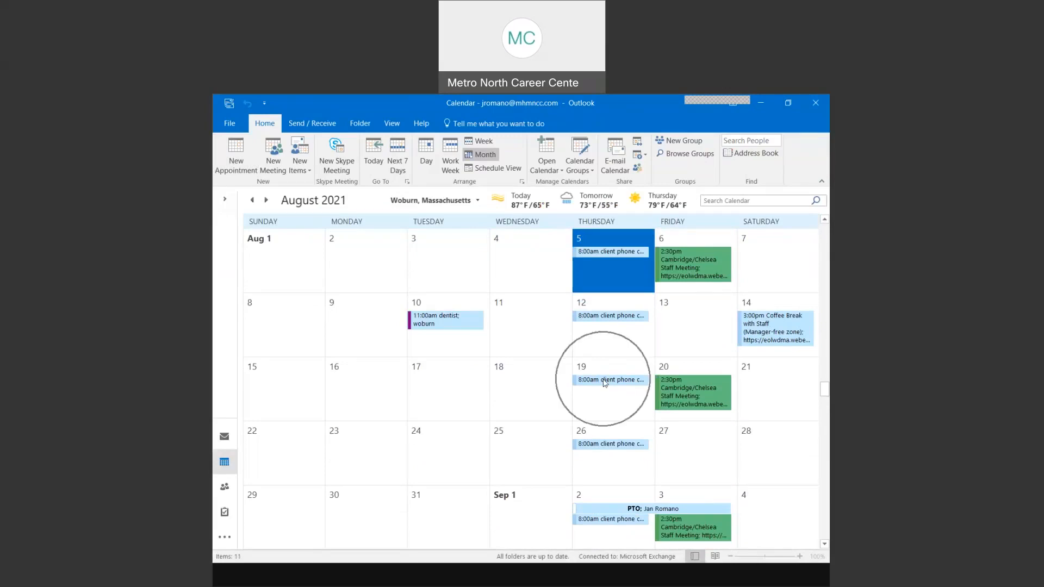
- Delete just the Aug 19 client call occurrence, then bring up slide 9 of the slideshow
right_click(605, 384)
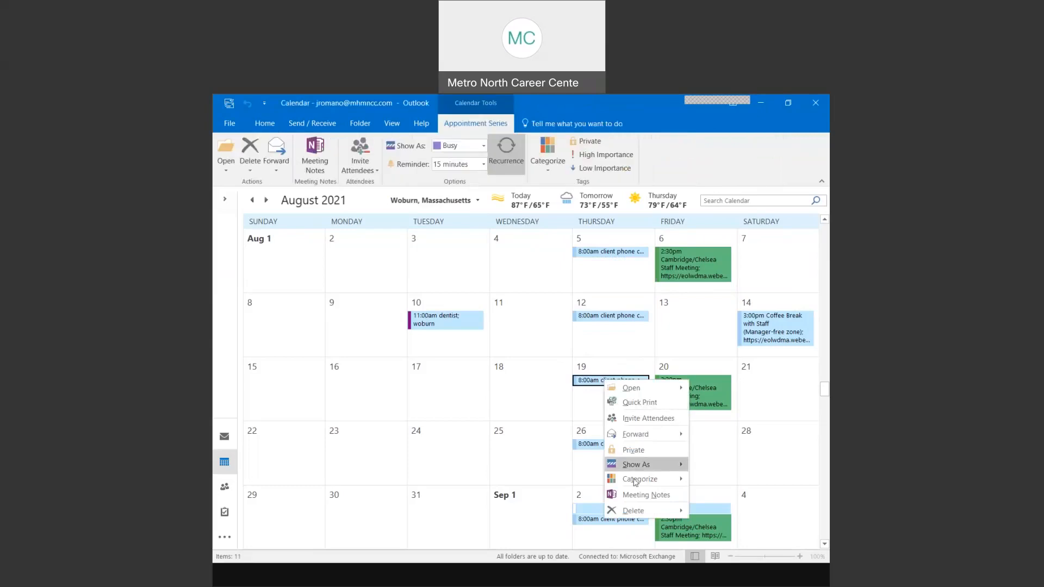
mouse_move(637, 513)
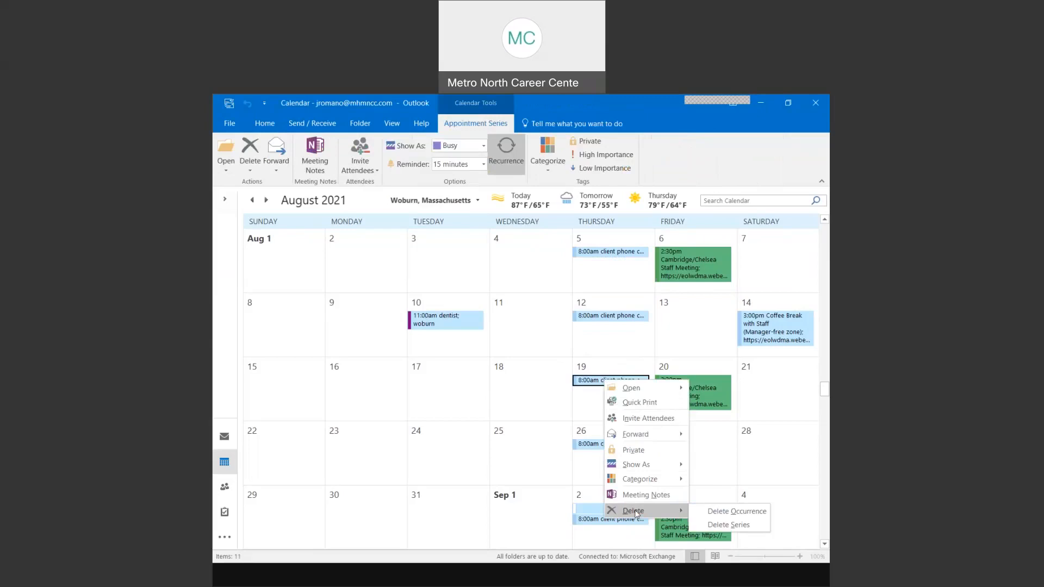
click(743, 515)
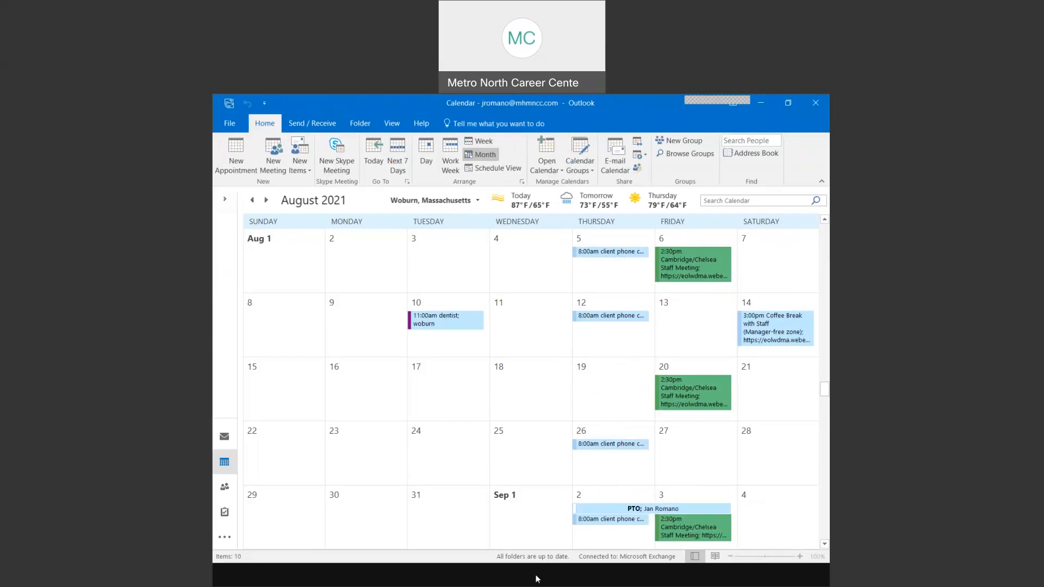
click(559, 574)
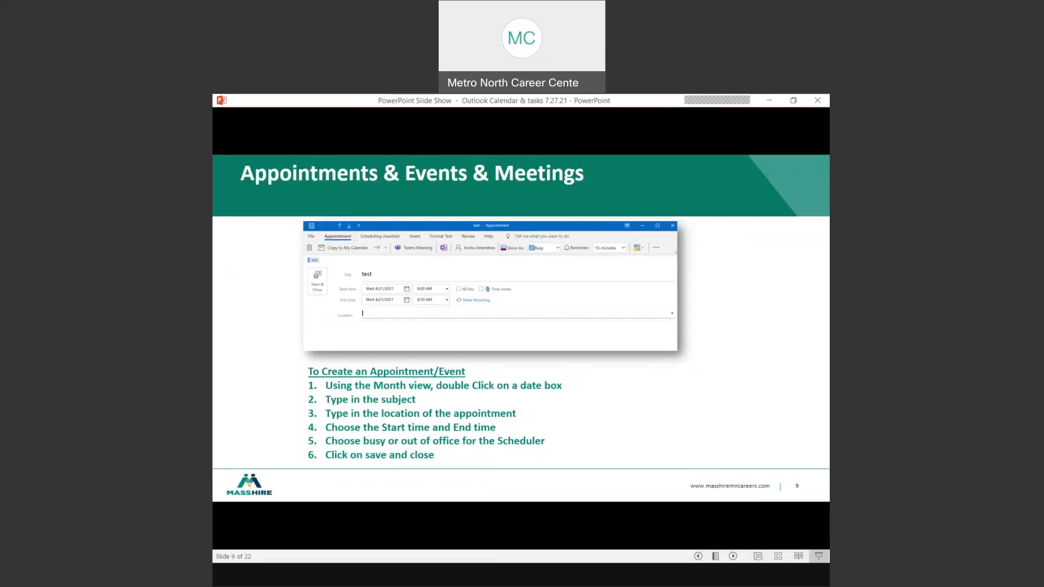
- Advance to slide 10, Recurring Event, then return to the Outlook calendar
key(Right)
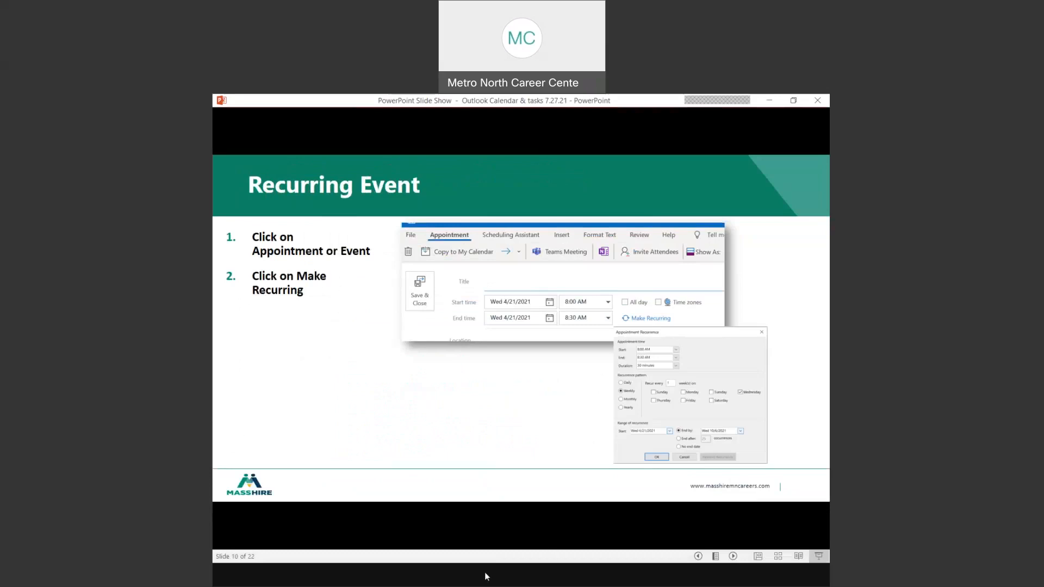
key(alt+Tab)
- Scroll to September and delete only the Sep 16 occurrence of the client call
scroll(610, 360, down, 4)
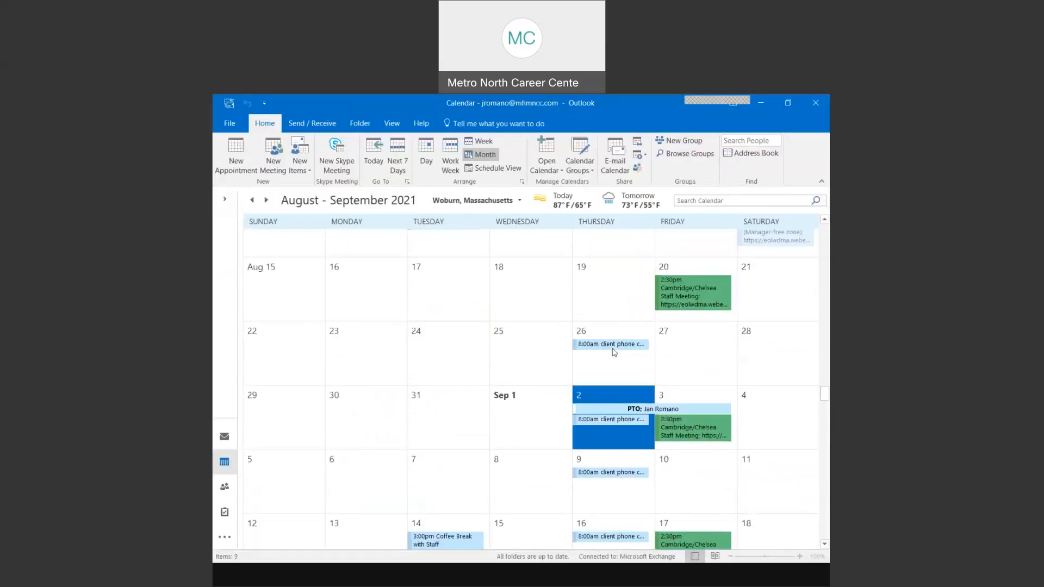
mouse_move(598, 382)
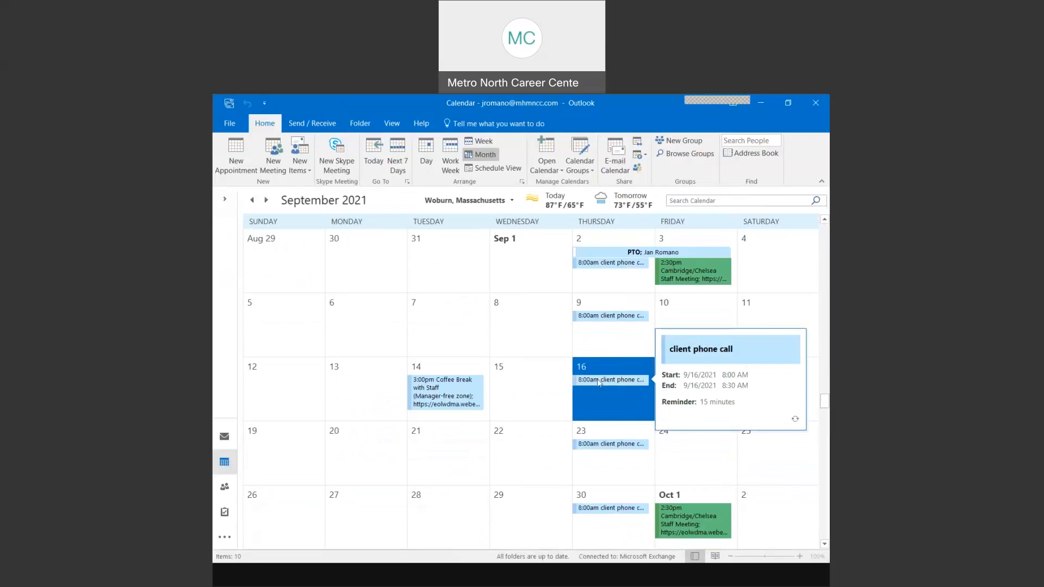
right_click(599, 382)
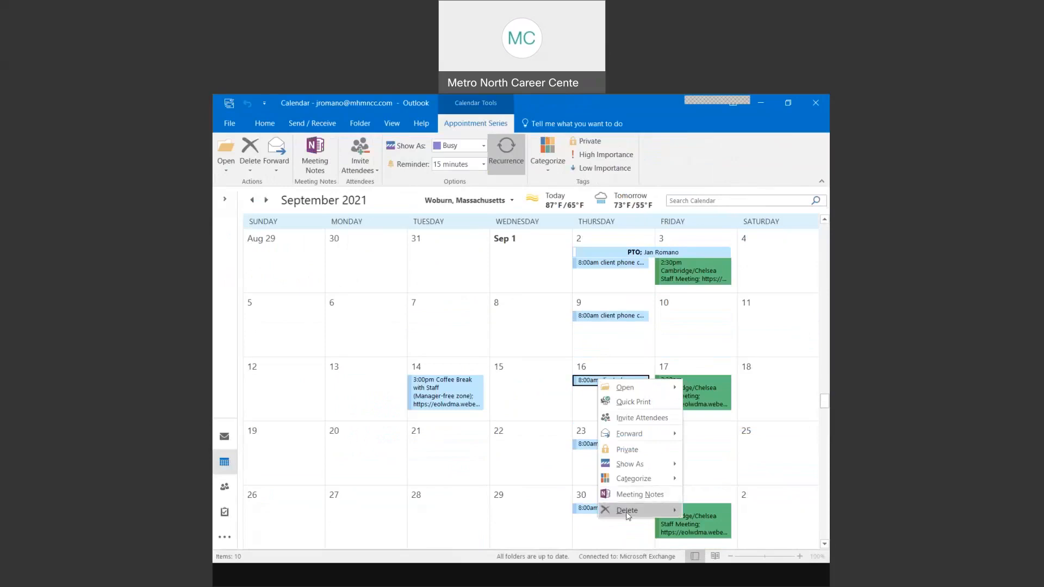
mouse_move(629, 515)
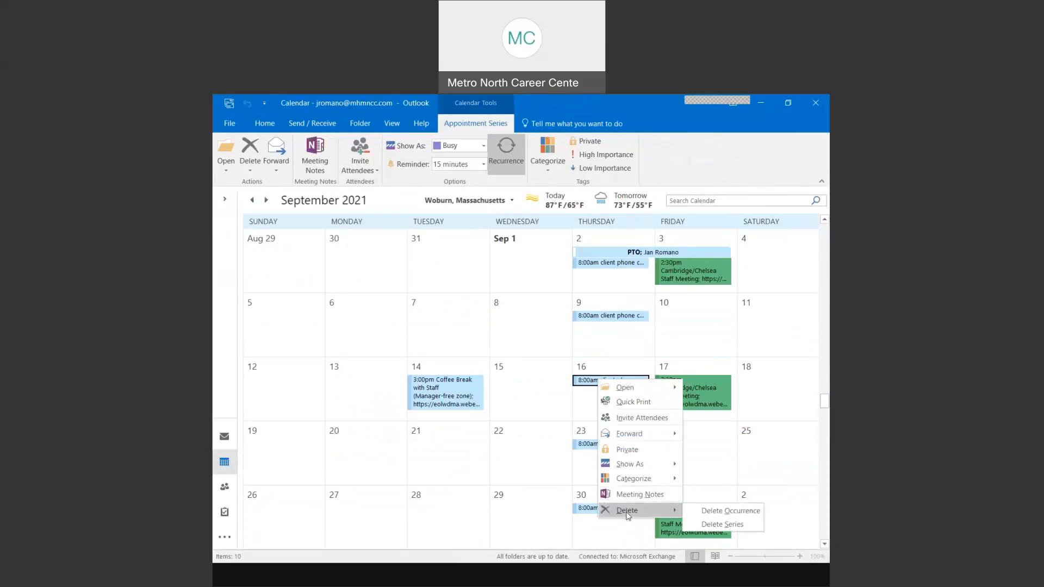
click(719, 514)
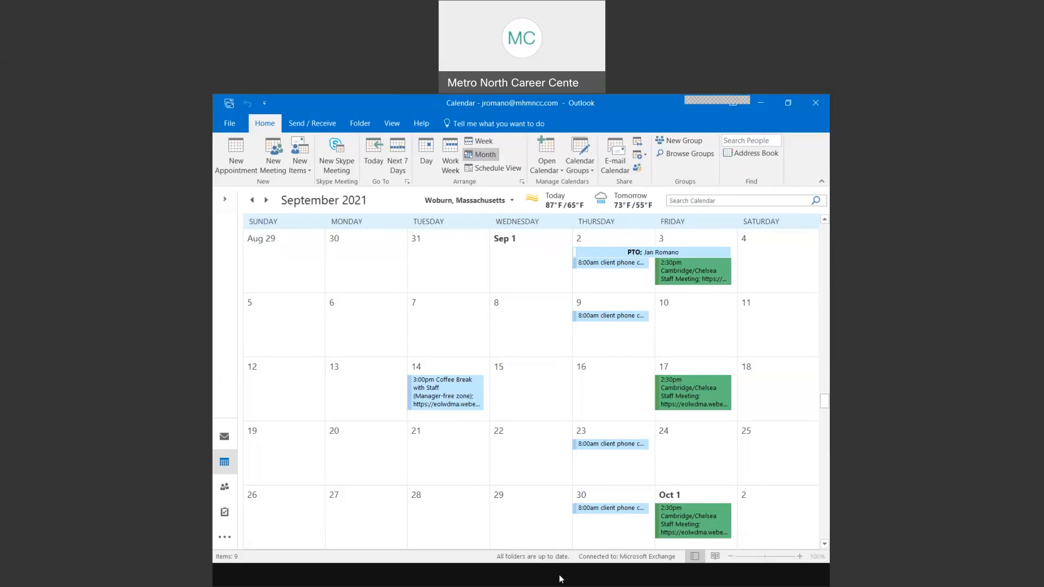
- Advance the slide show past Categories to slide 12, Invite Attendees, then return to Outlook
mouse_move(560, 577)
click(553, 539)
key(Right)
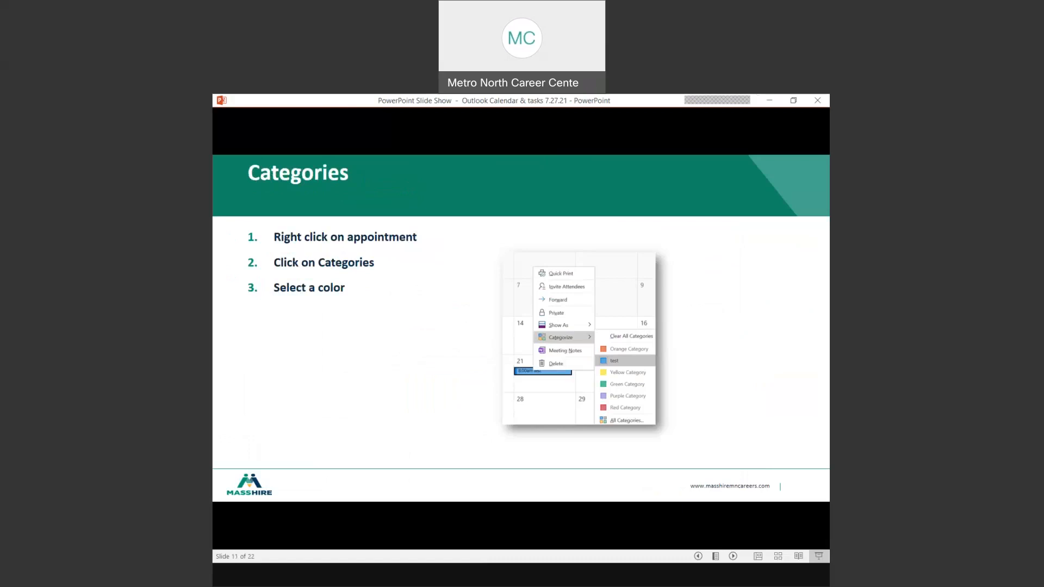
key(Right)
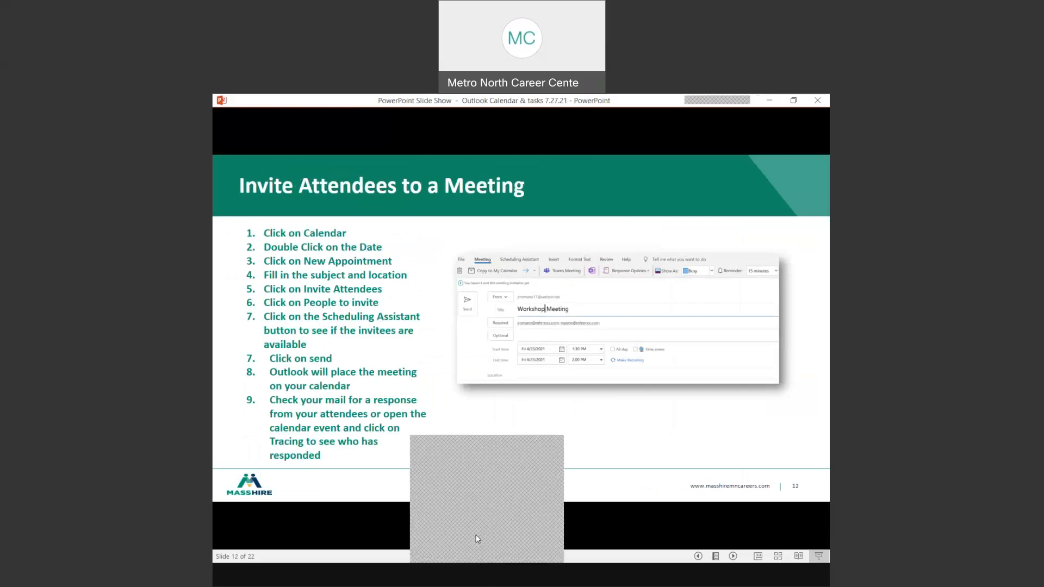
click(473, 490)
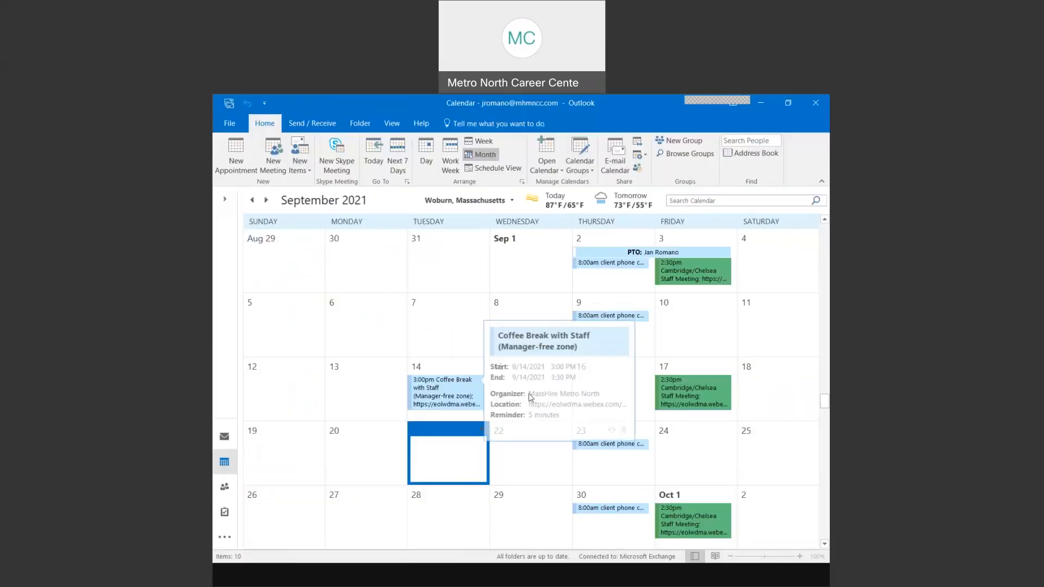
- Start an all-day event titled Training on Mon Sep 6, shown as Out of Office
click(353, 322)
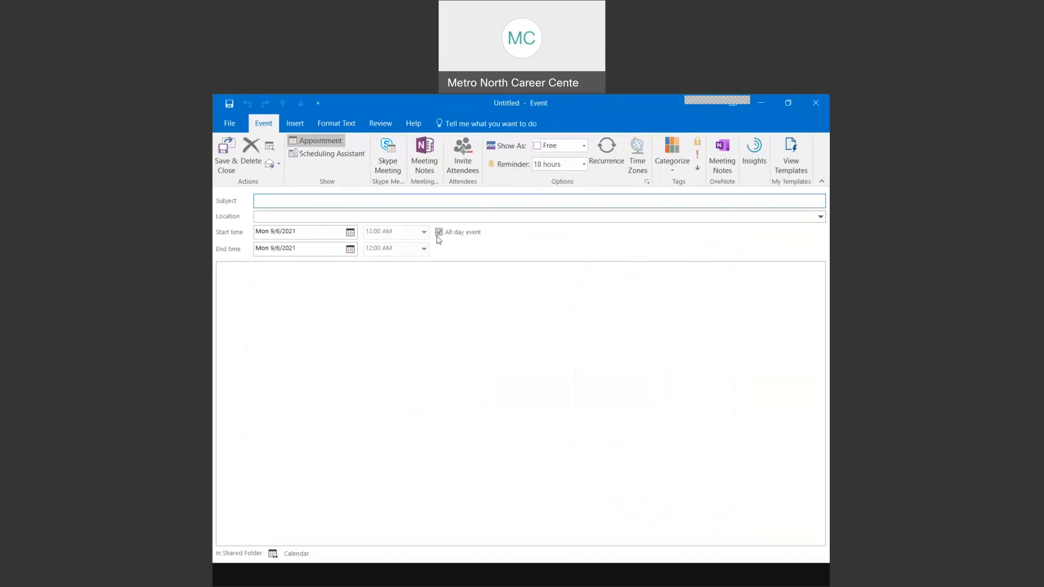
text(Training)
click(582, 145)
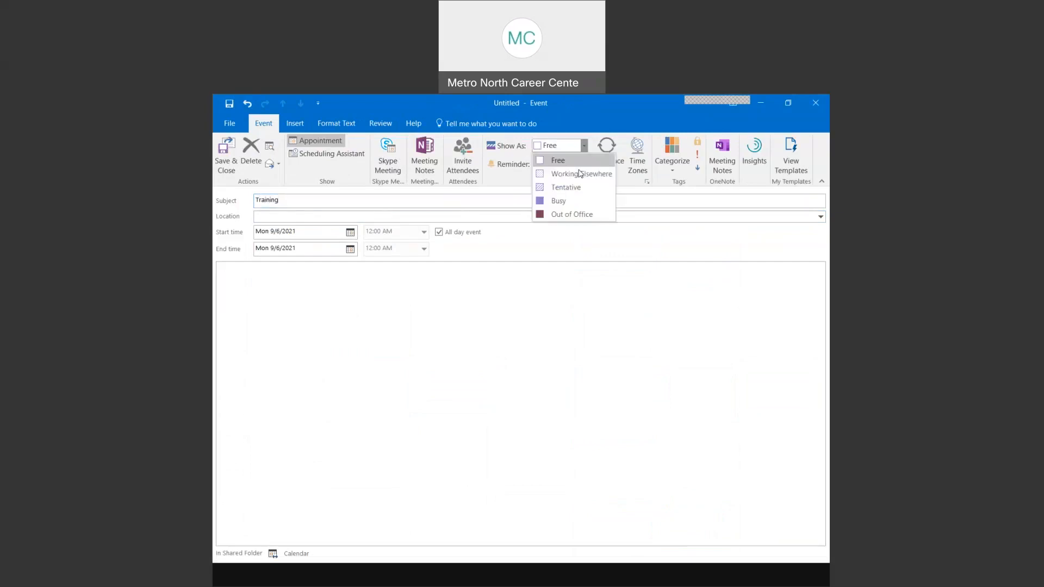
click(572, 215)
click(284, 282)
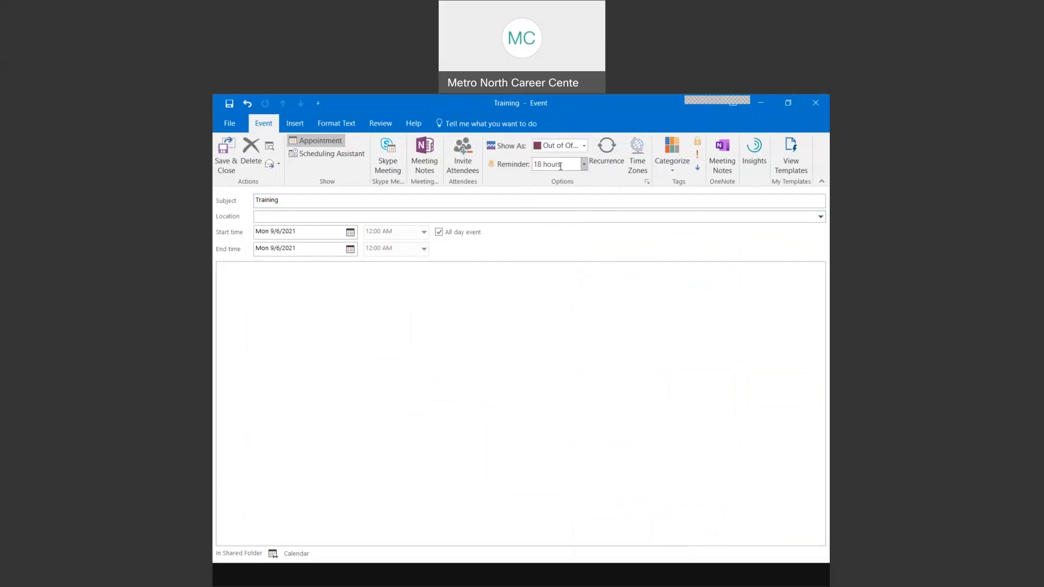
- Give the Training event a 2-day reminder and save it
click(584, 165)
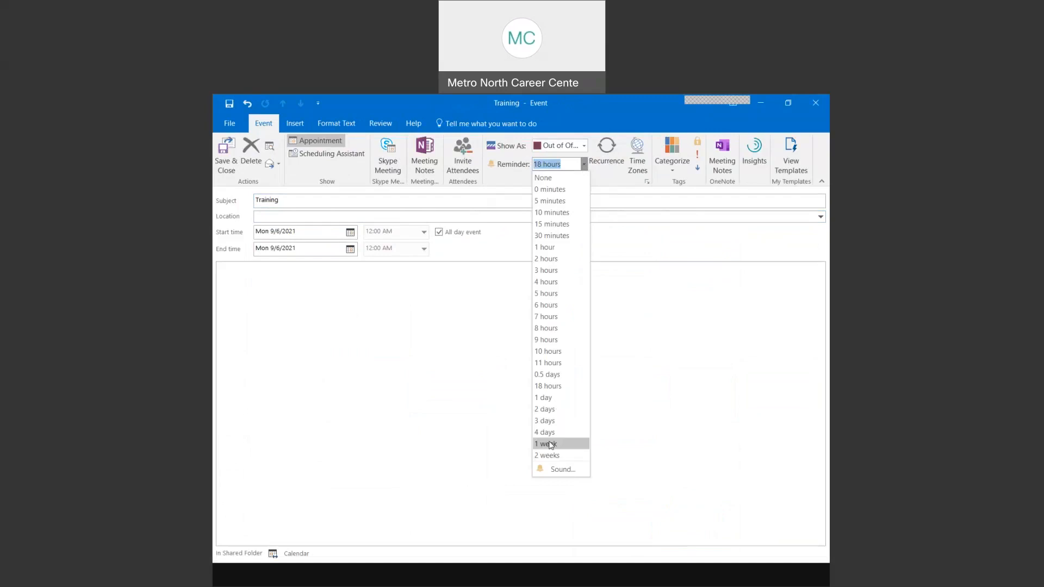
click(549, 410)
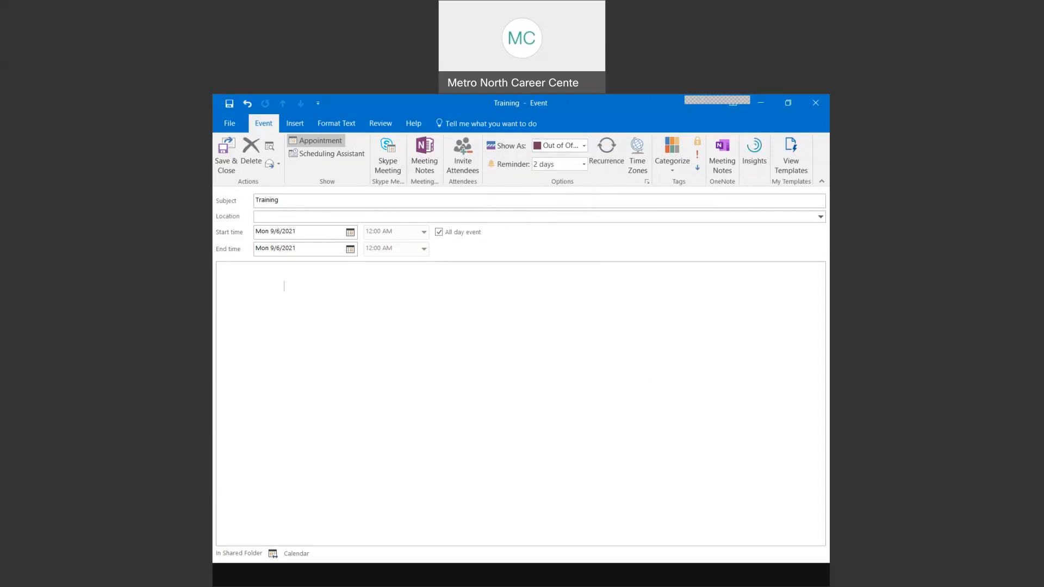
click(225, 157)
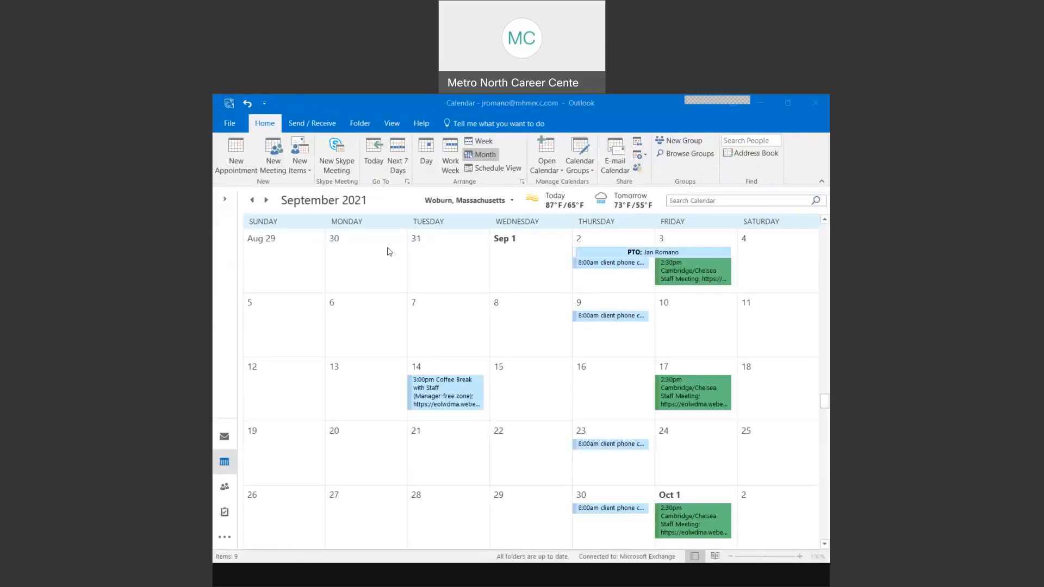
- Delete only the Sep 14 Coffee Break with Staff occurrence, without replying to the organizer
click(370, 337)
click(426, 335)
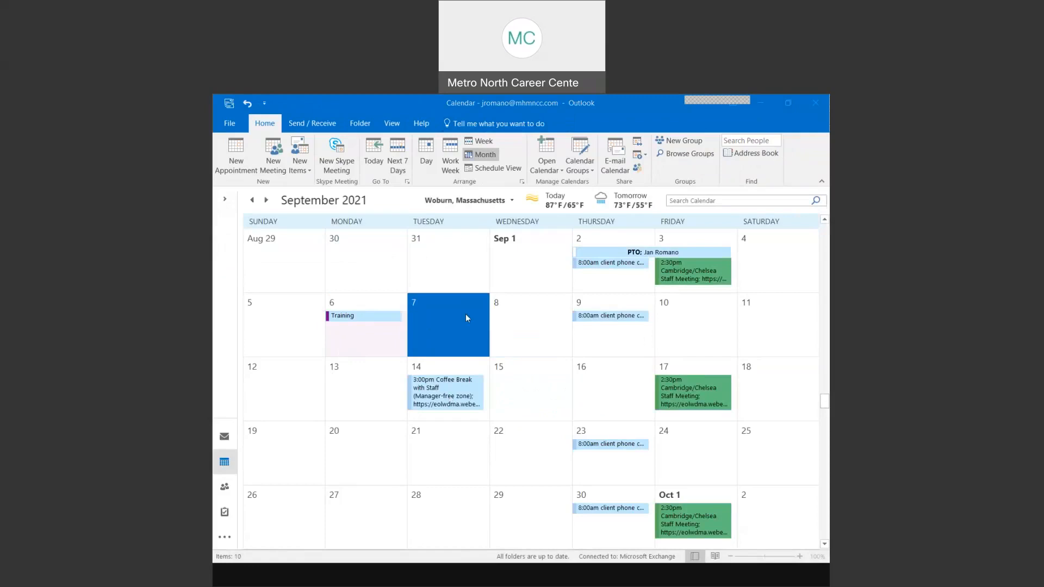
click(363, 343)
click(437, 401)
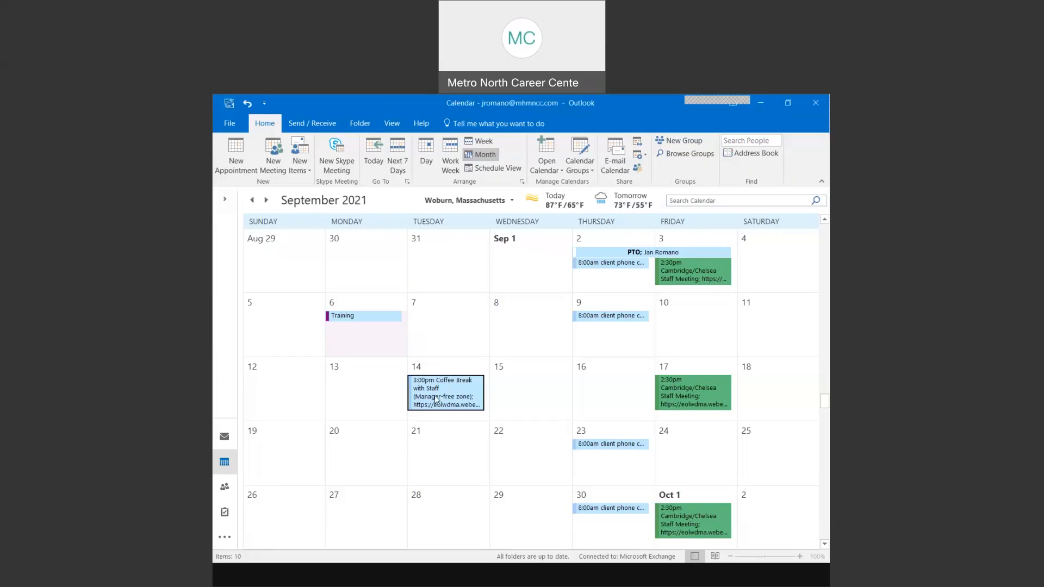
key(Delete)
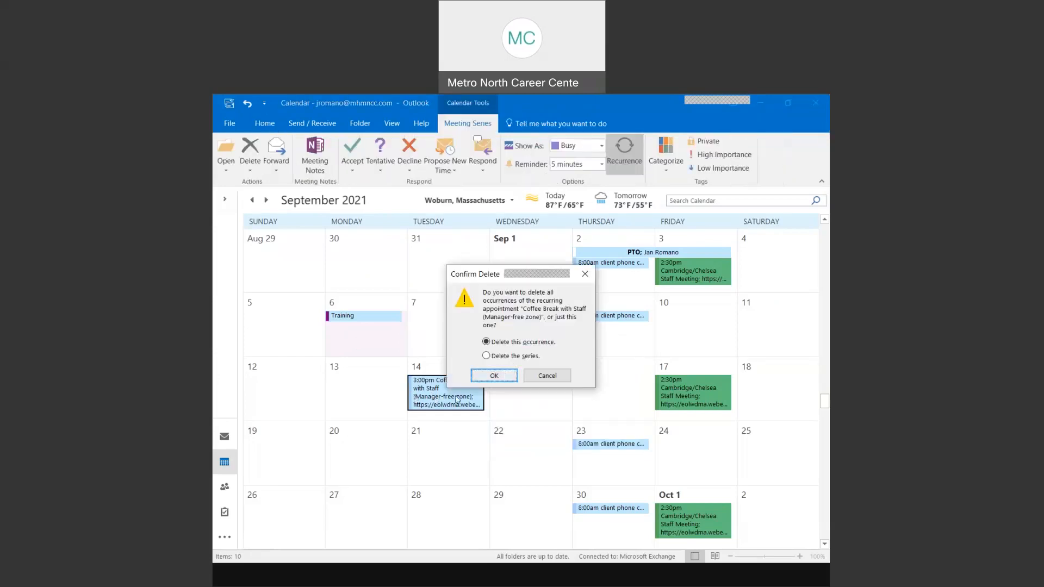
click(505, 375)
click(524, 368)
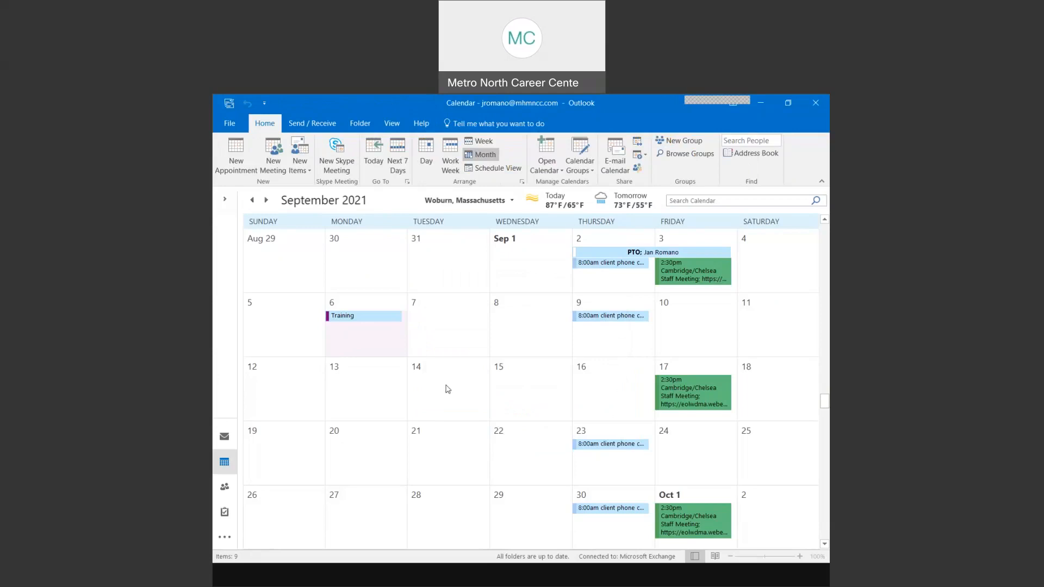
- Create an all-day 'vacation' event starting Sep 14 with its end date set to Sep 16
double_click(447, 388)
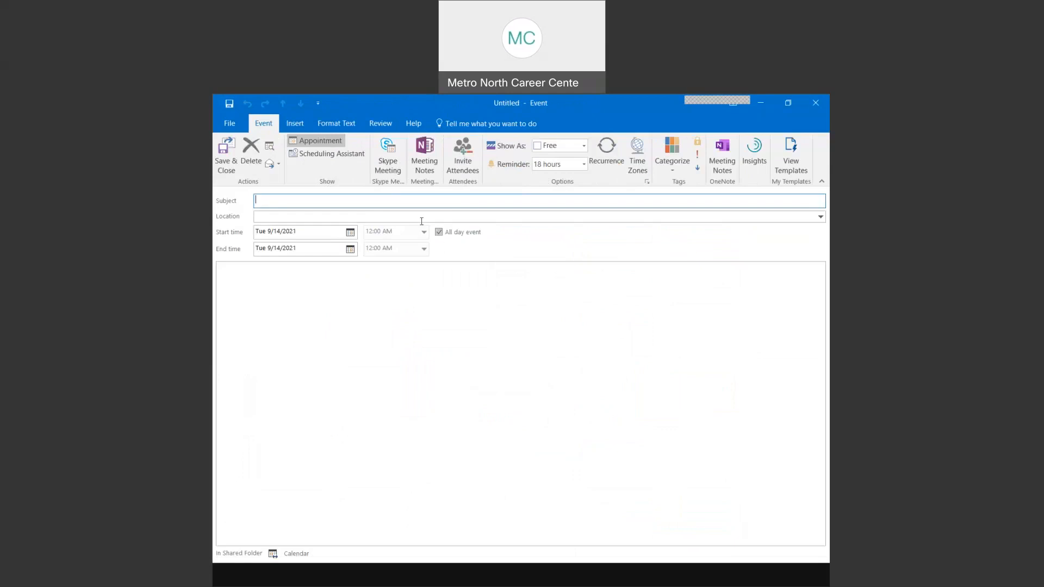
text(vacation)
click(349, 251)
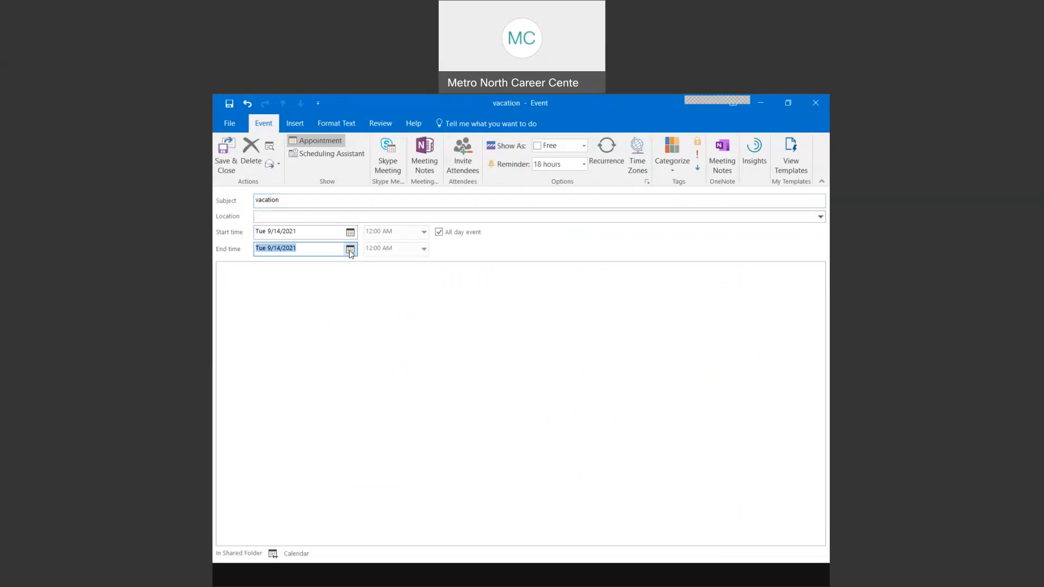
click(350, 250)
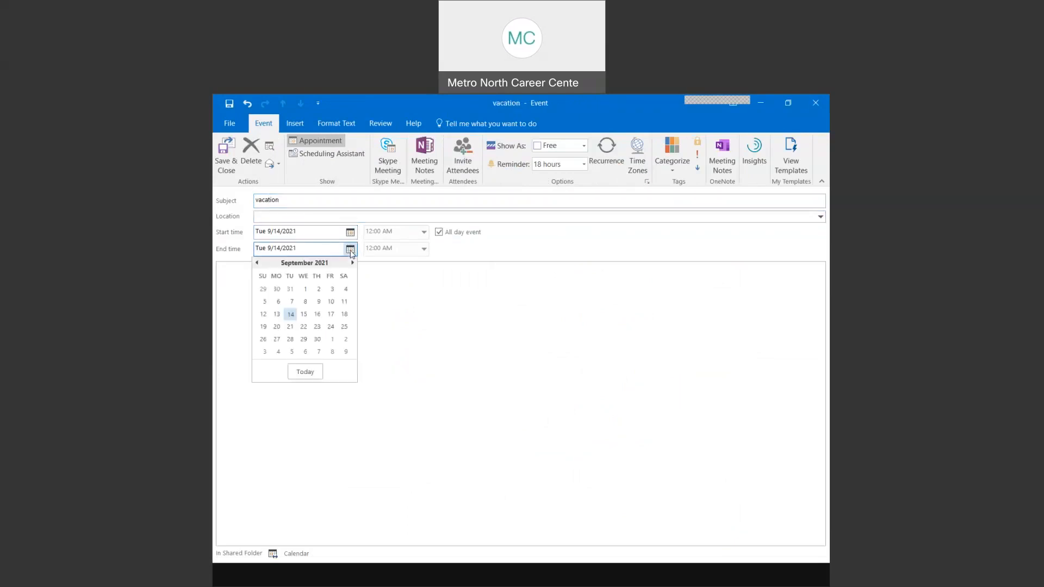
click(317, 314)
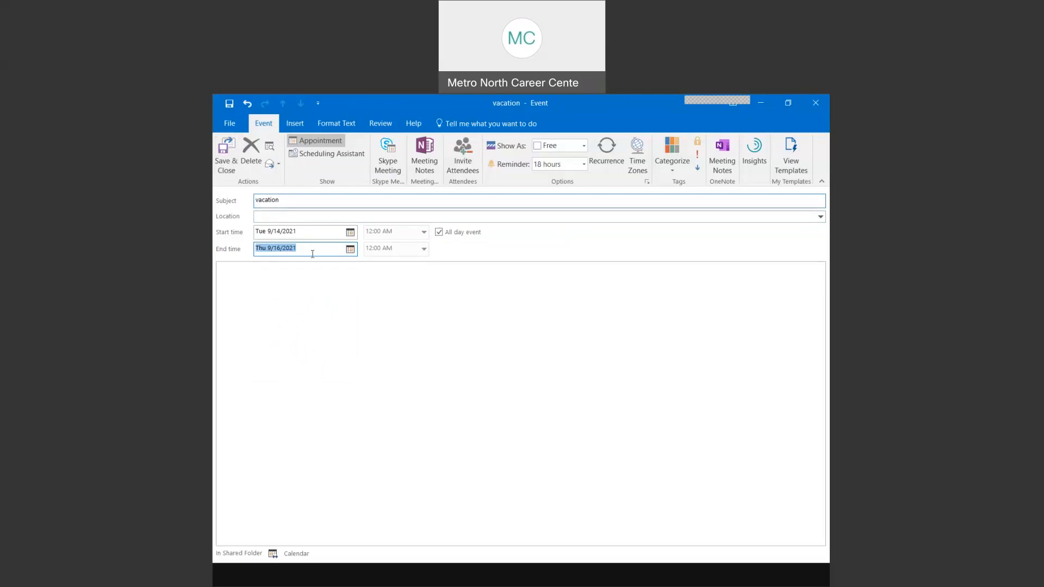
- Save the vacation event and reopen it from the September calendar
click(220, 152)
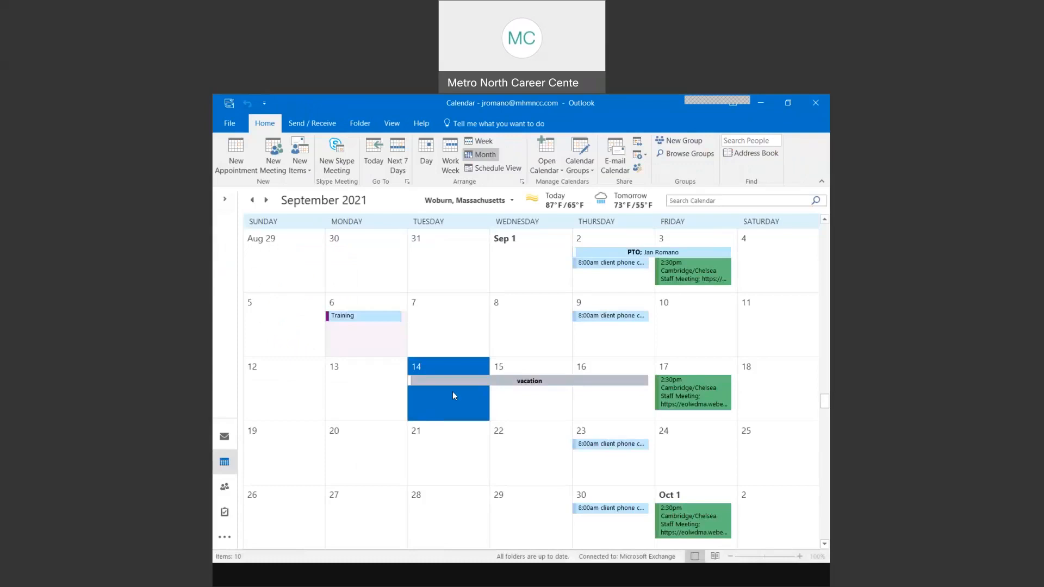
click(524, 336)
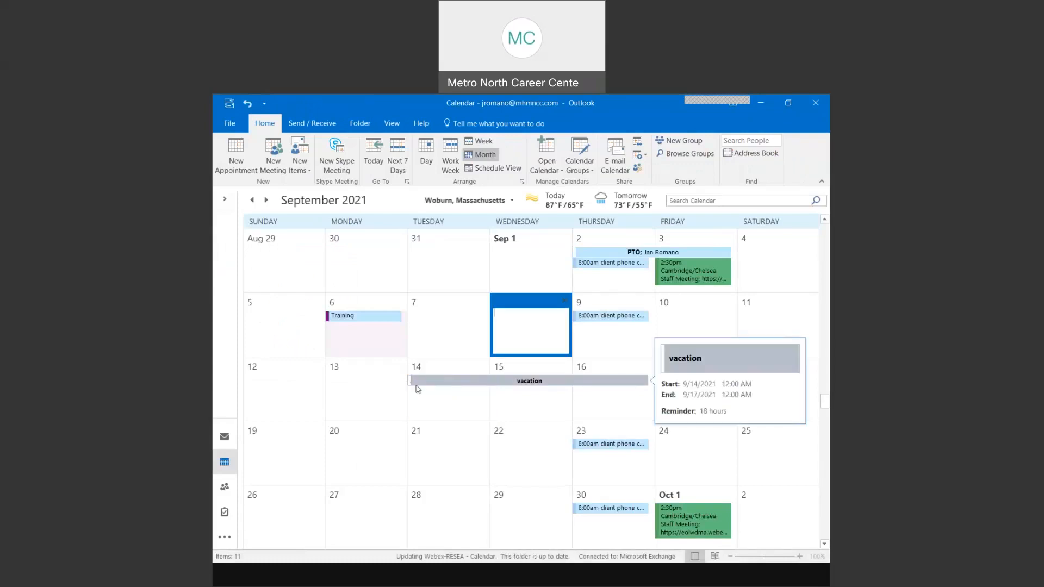
key(ctrl)
key(ctrl)
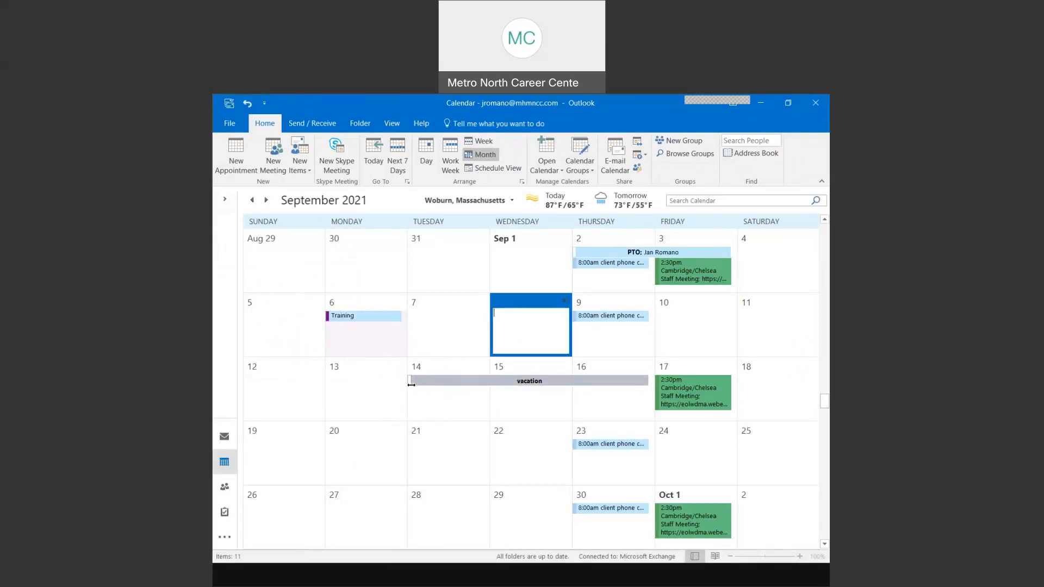
mouse_move(466, 388)
key(ctrl)
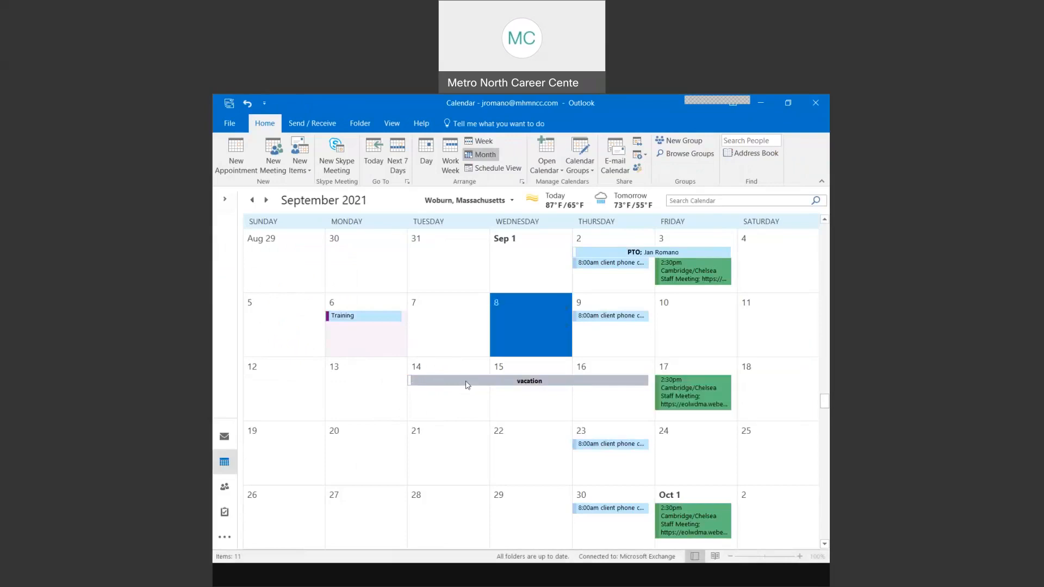
click(467, 382)
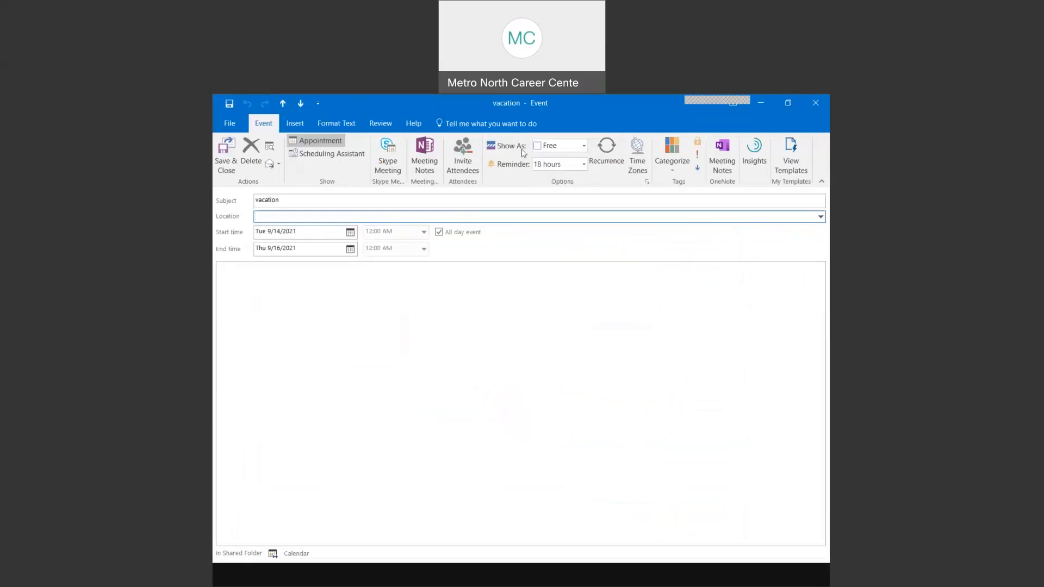
- Set the vacation event's Show As to Out of Office and save it
click(585, 146)
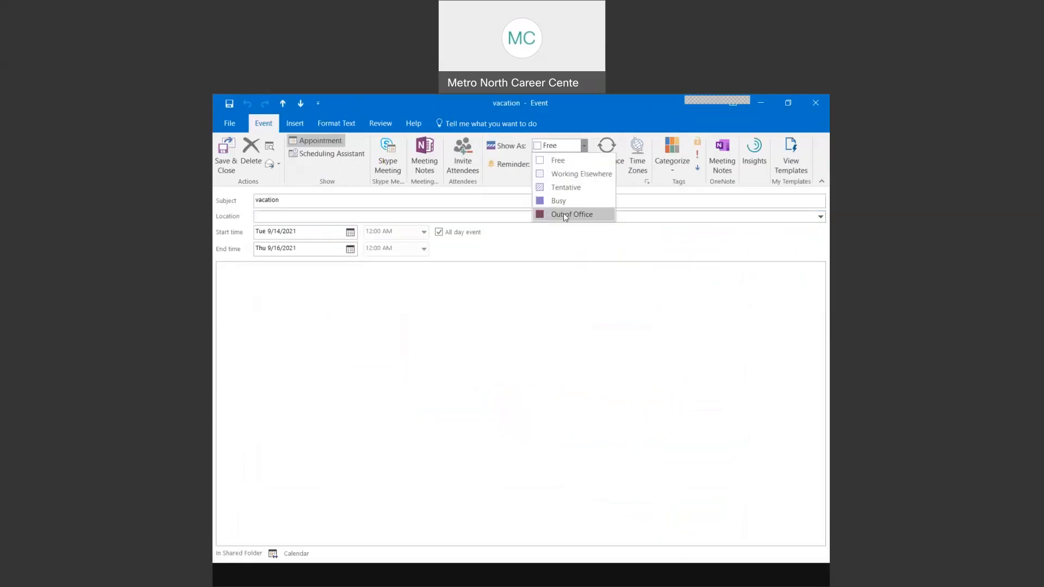
click(565, 216)
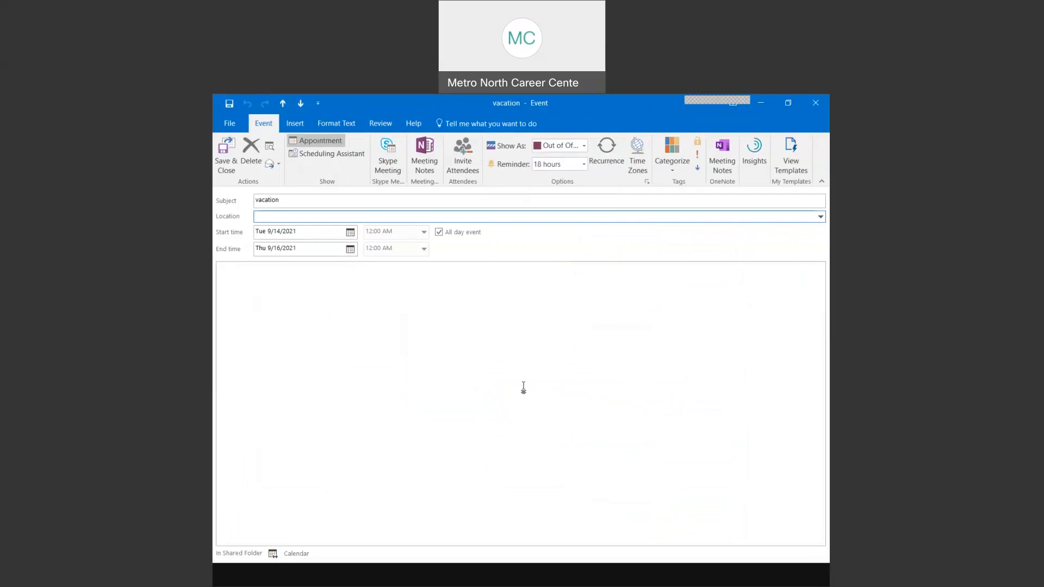
click(223, 163)
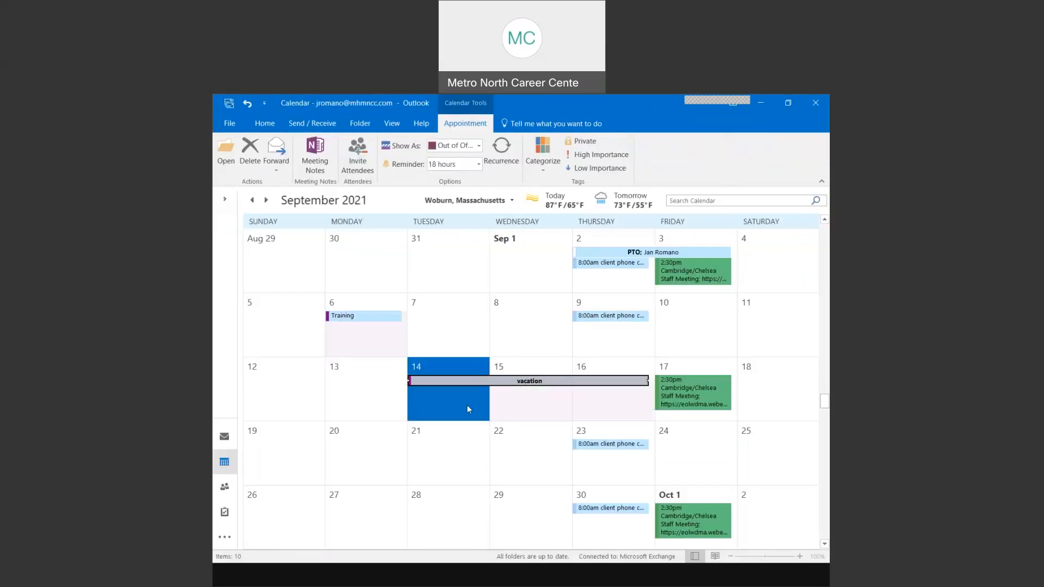
click(461, 314)
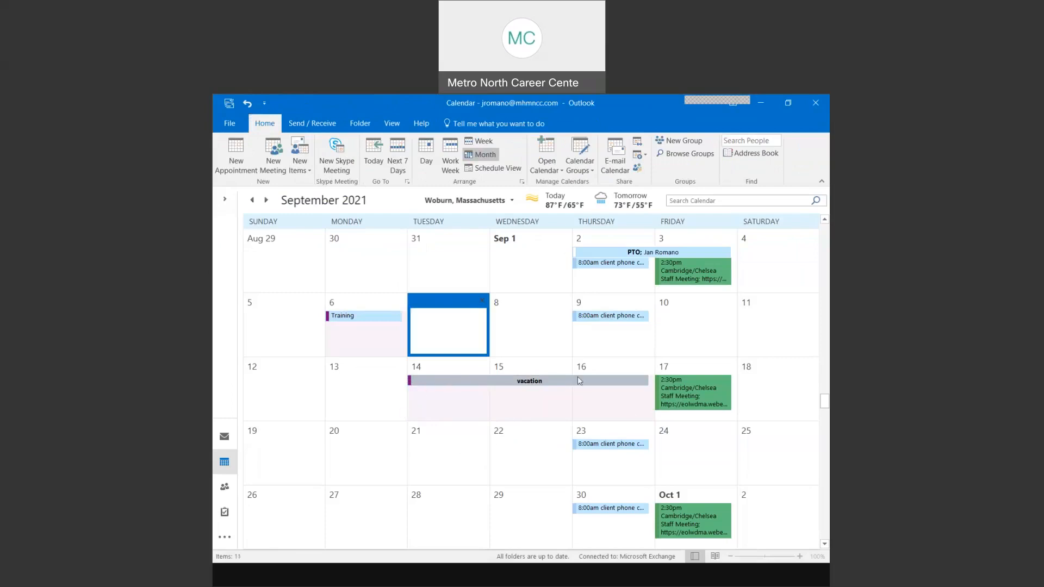
mouse_move(609, 379)
click(351, 341)
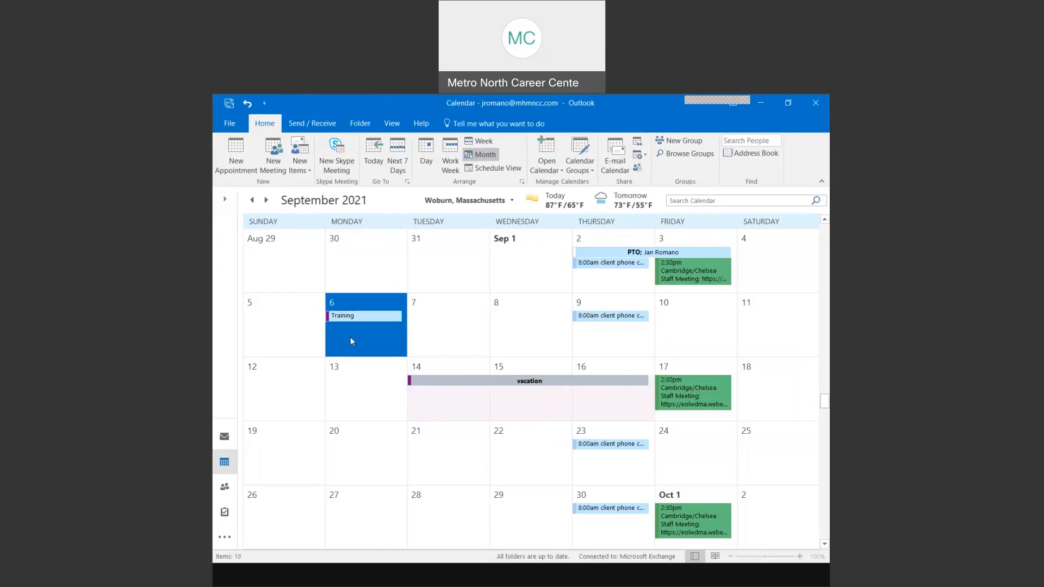
double_click(603, 317)
click(545, 362)
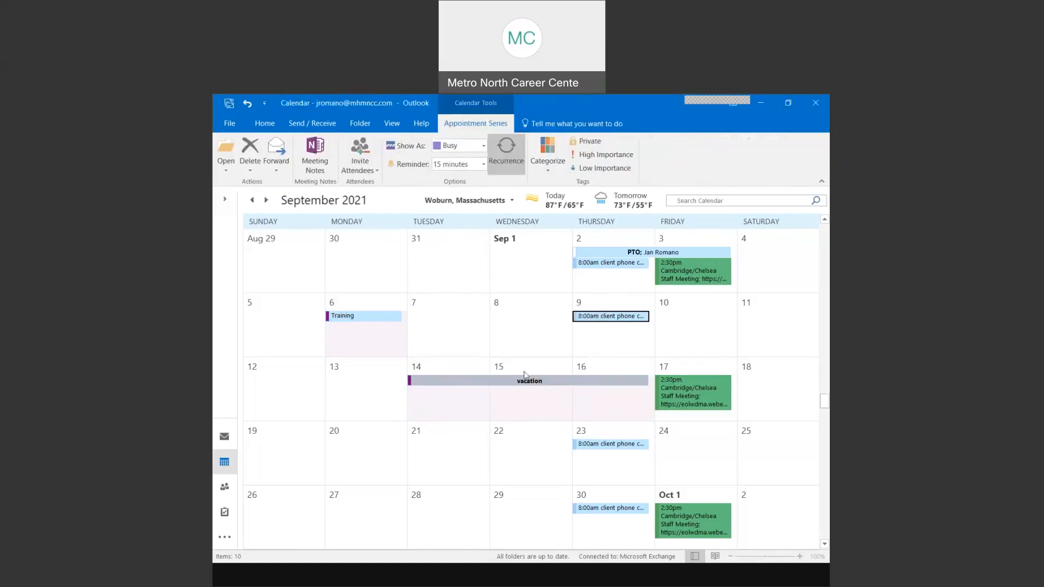
scroll(526, 375, up, 5)
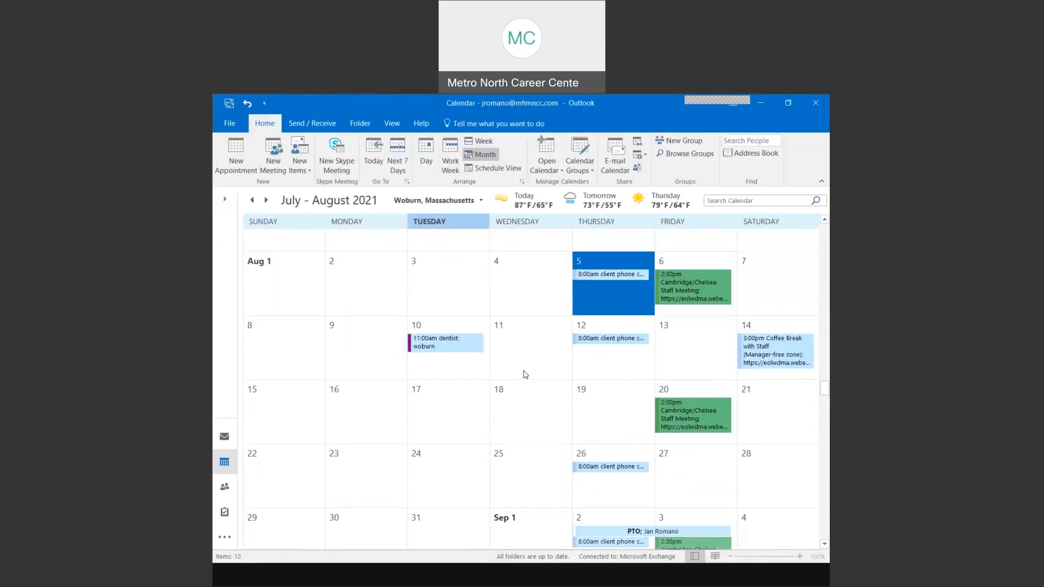
scroll(525, 375, up, 1)
mouse_move(455, 388)
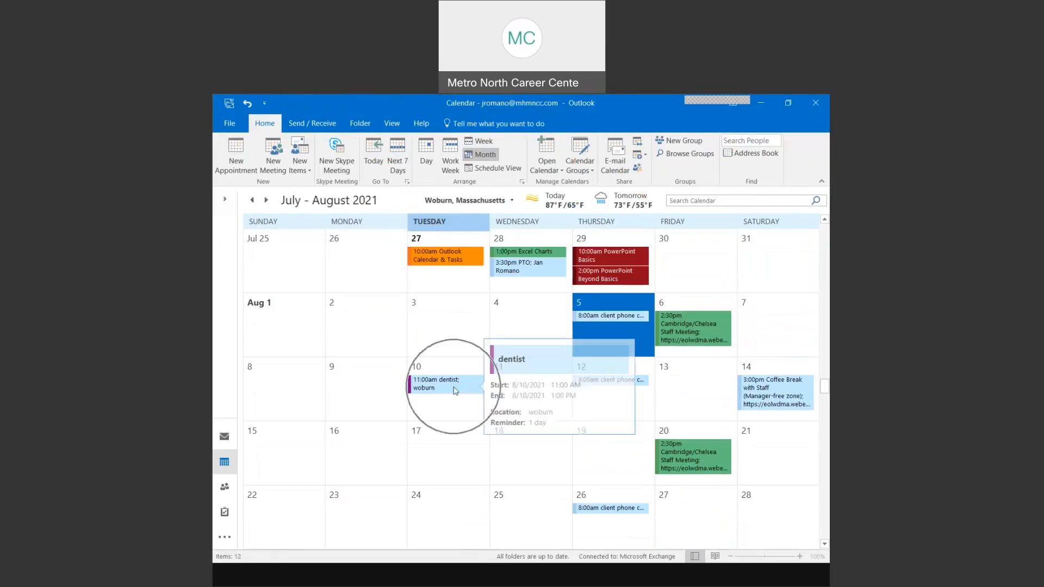
double_click(454, 416)
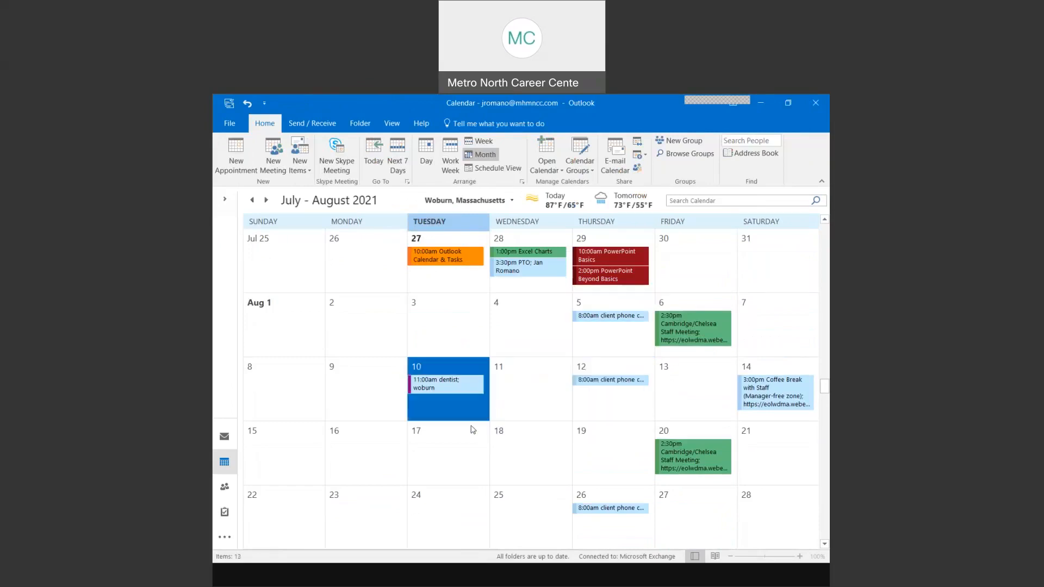
click(515, 443)
scroll(437, 465, down, 2)
scroll(438, 465, down, 2)
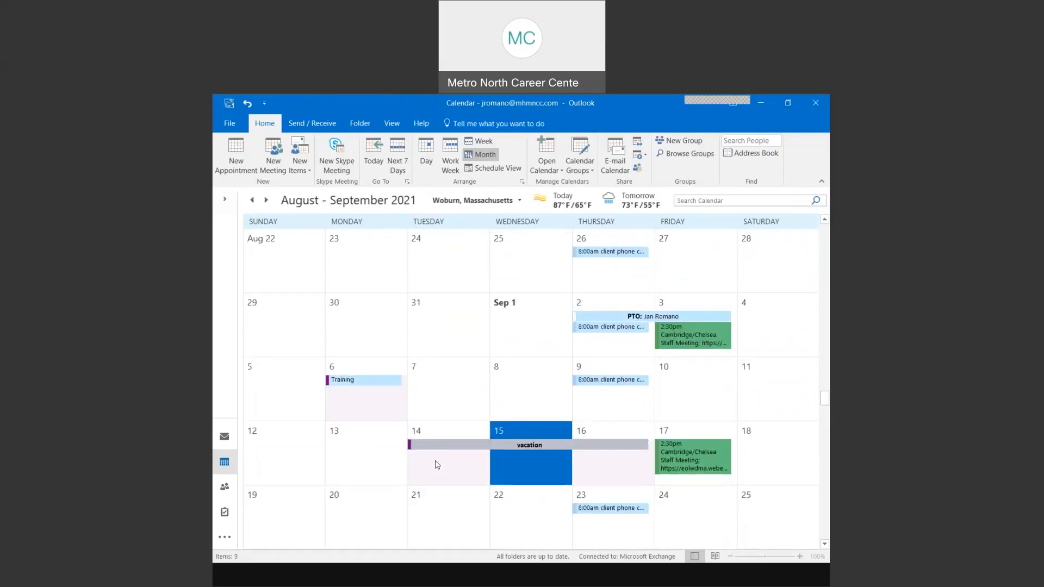
scroll(437, 465, down, 1)
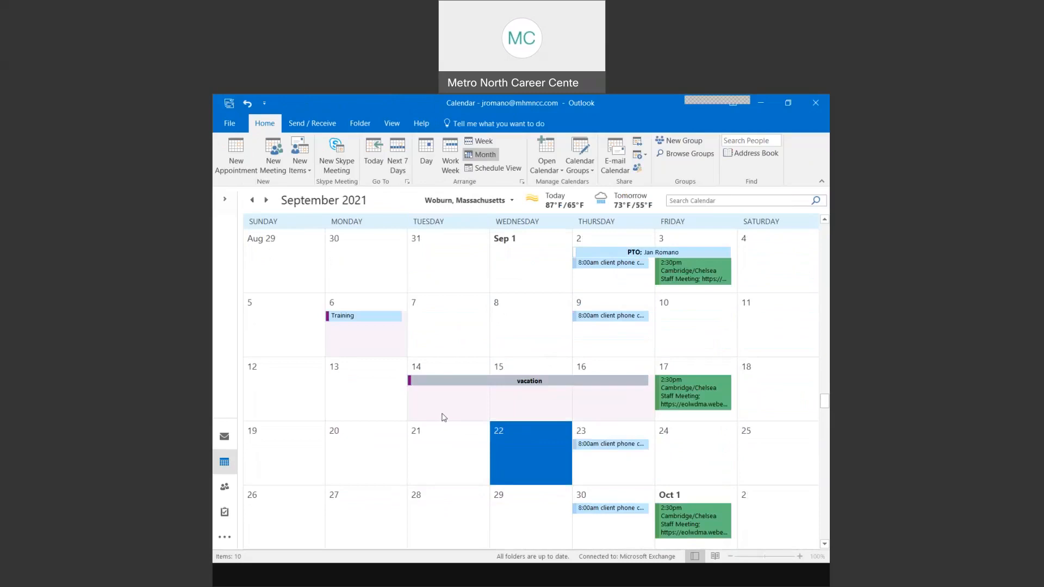
mouse_move(446, 386)
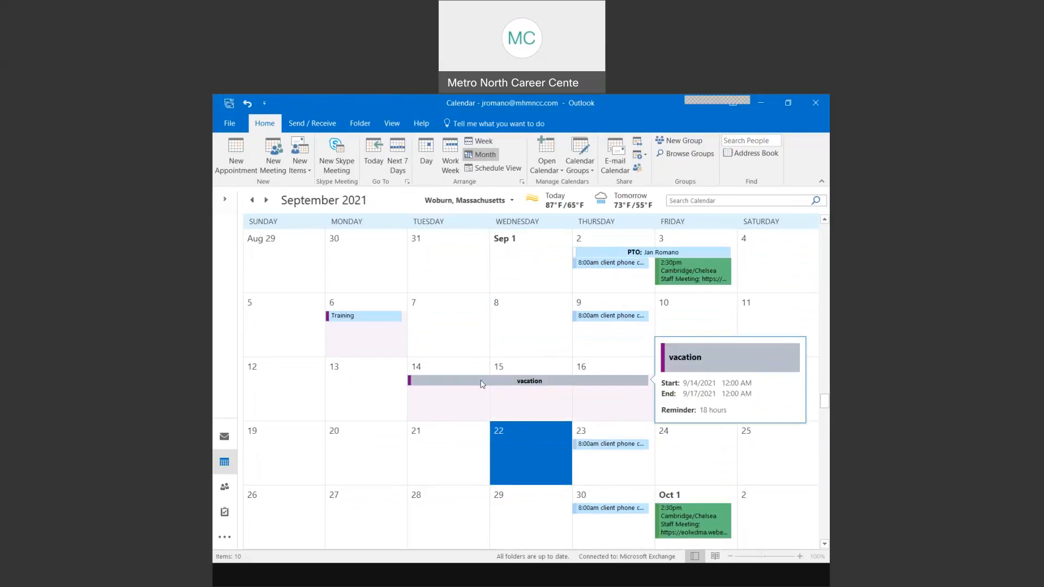
- Assign the purple Vacation category to the Sep 14–16 vacation event through All Categories
right_click(482, 383)
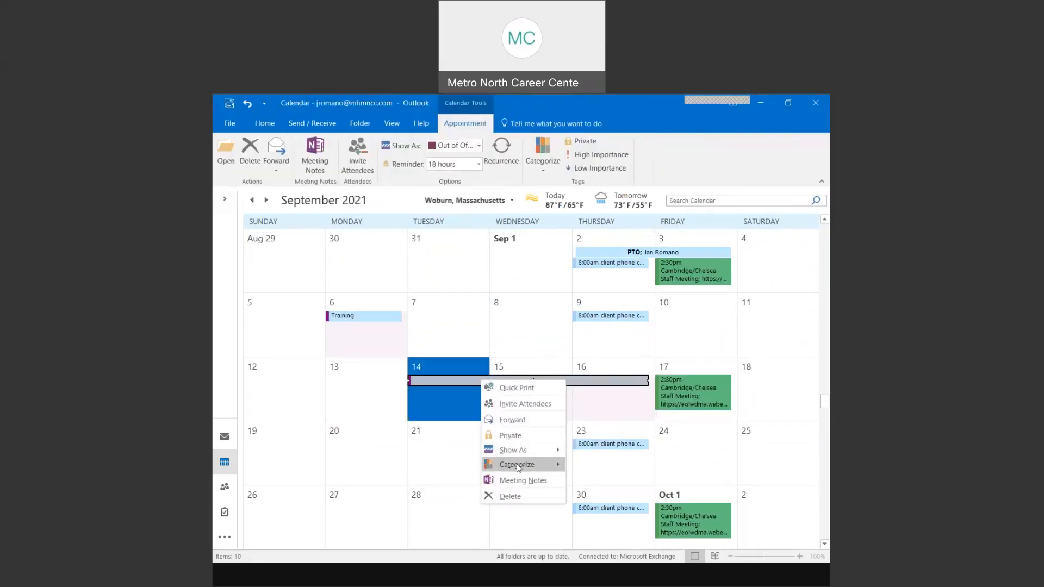
mouse_move(519, 467)
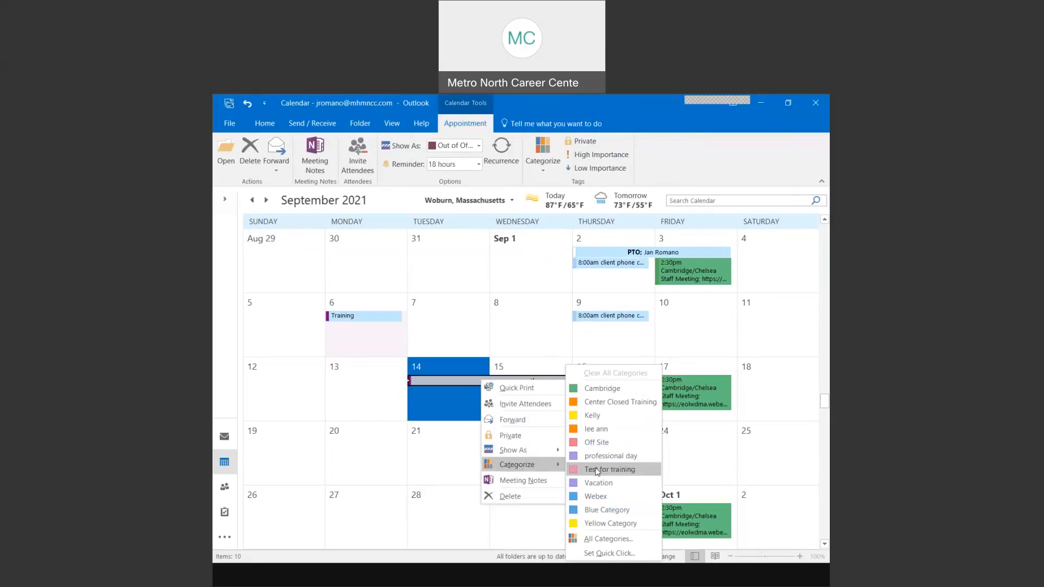
click(608, 539)
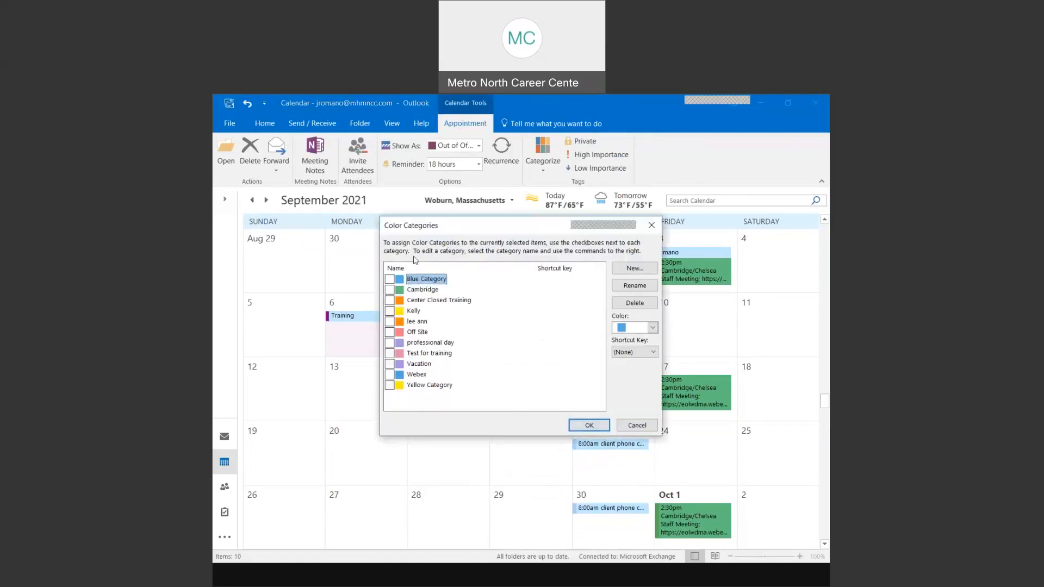
click(653, 328)
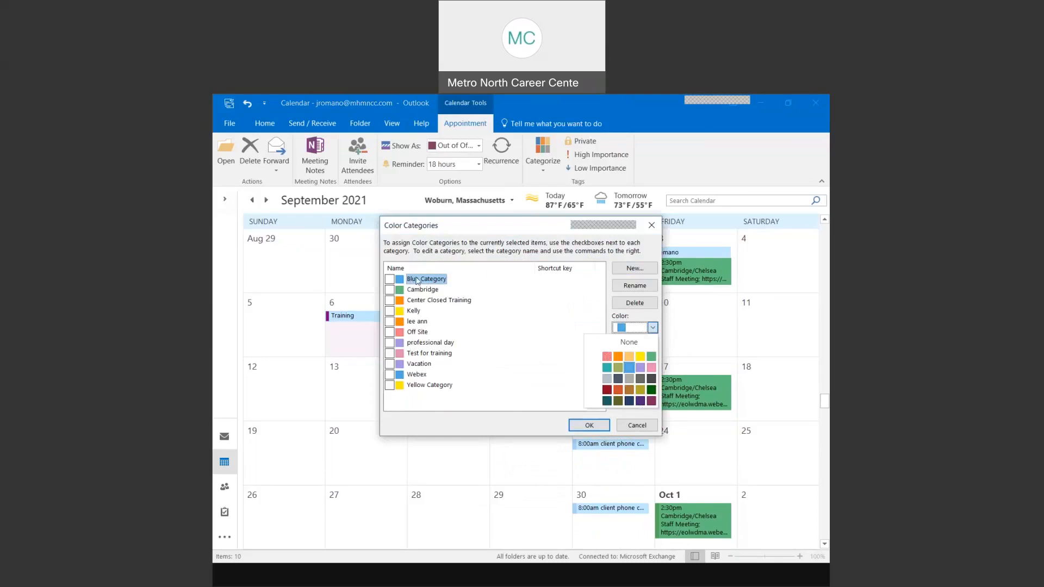
click(423, 366)
click(391, 365)
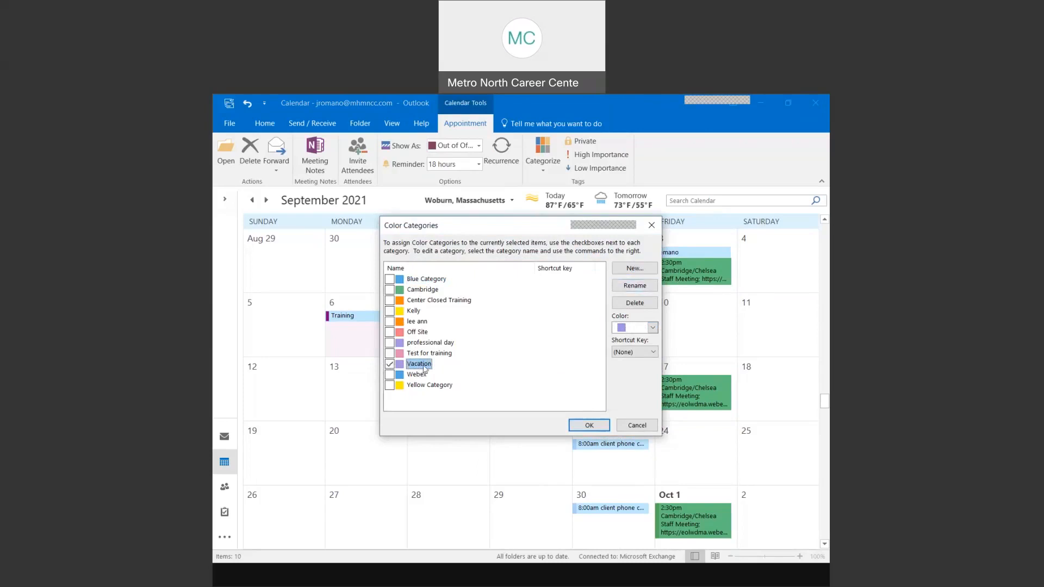
click(589, 425)
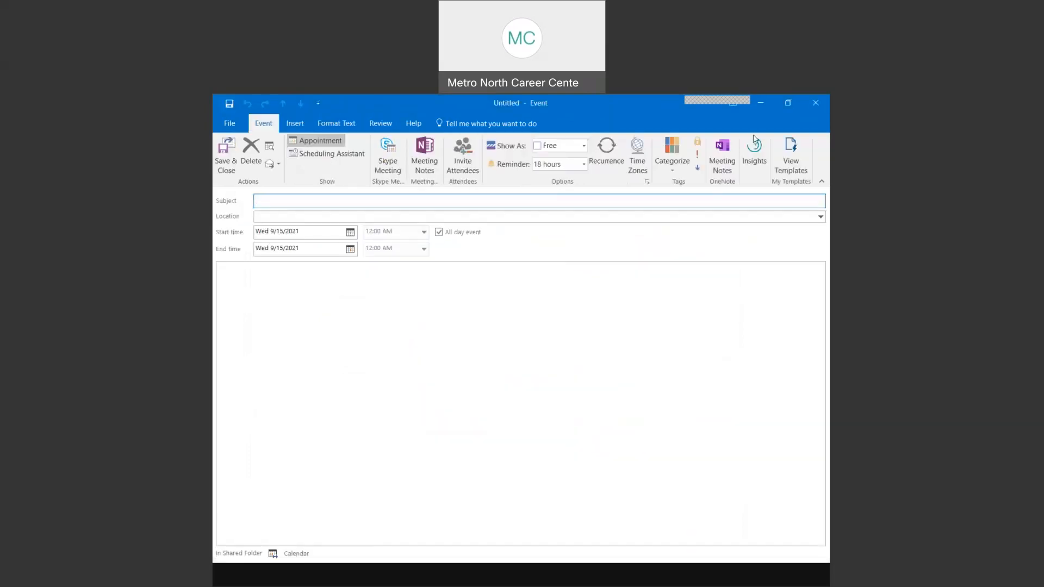
- Close the blank Sep 15 event and scroll the month view back to show Aug 8–Sep 11
click(803, 106)
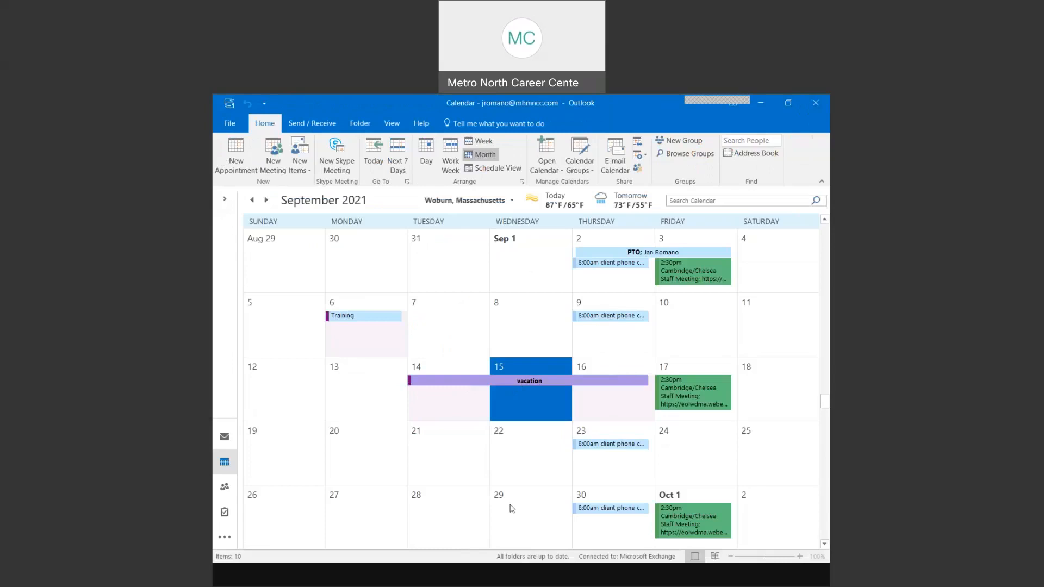
scroll(510, 507, down, 1)
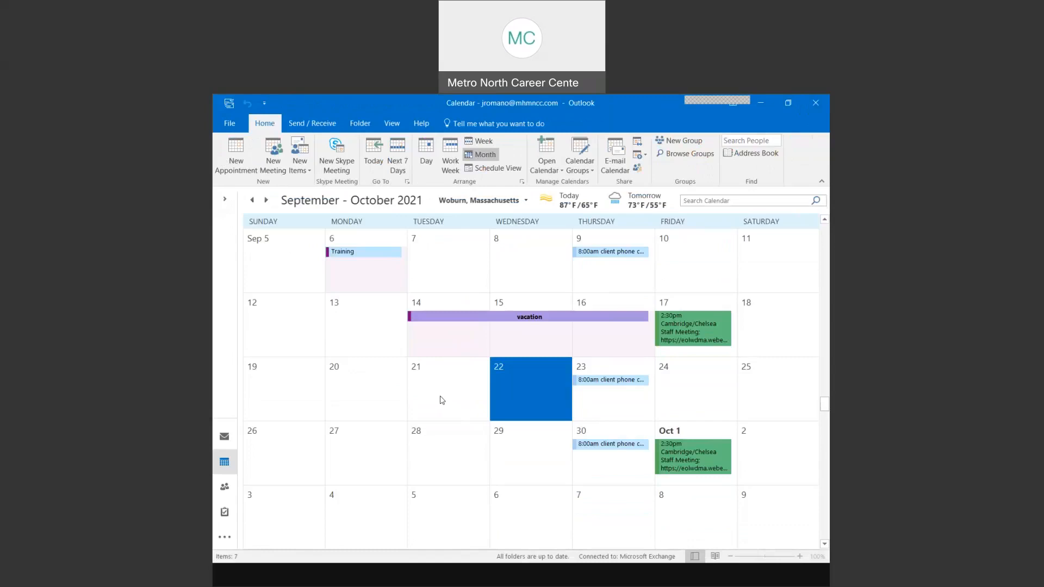
scroll(442, 400, up, 1)
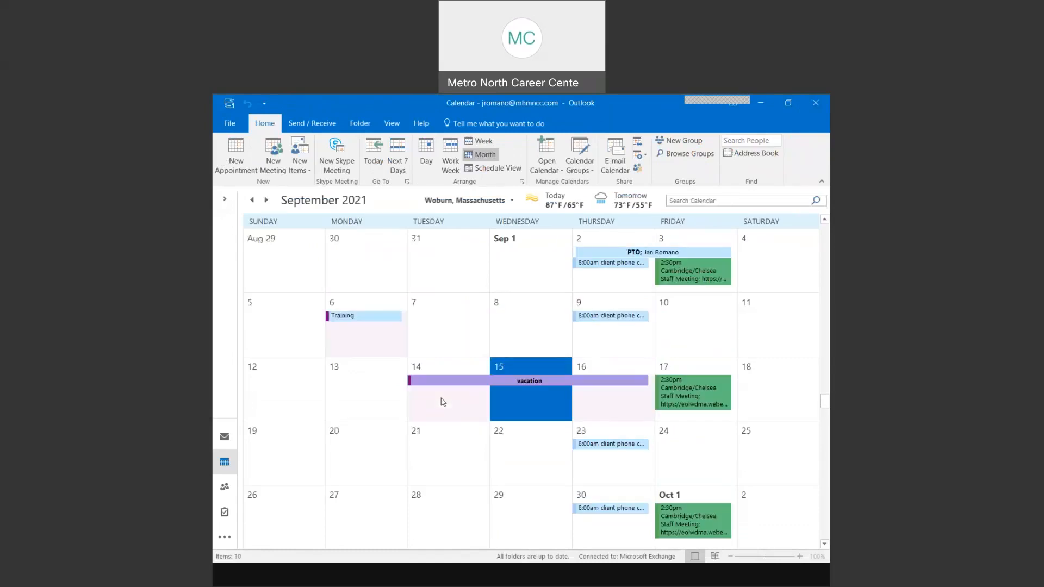
scroll(443, 402, up, 2)
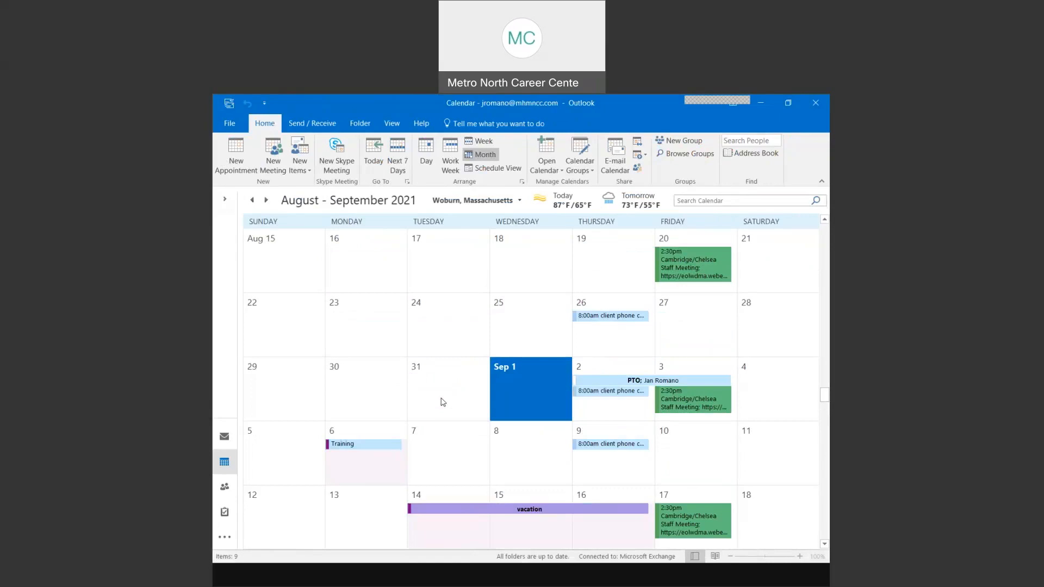
scroll(443, 403, up, 1)
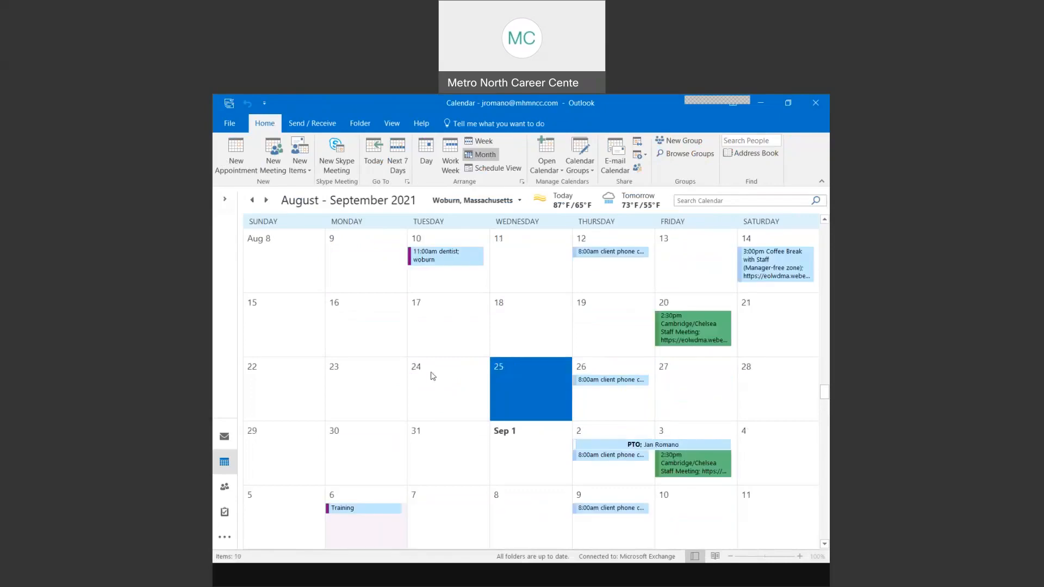
- Create an event on Aug 24 titled 'Jan's meeting' at 'woburn office lunchroom'
click(434, 376)
click(433, 383)
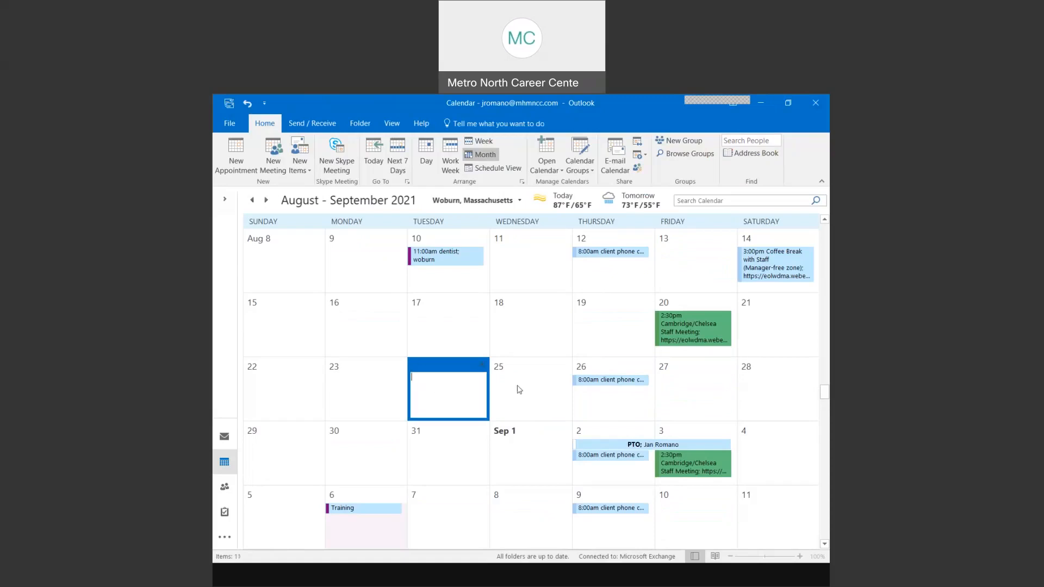
click(517, 391)
double_click(432, 392)
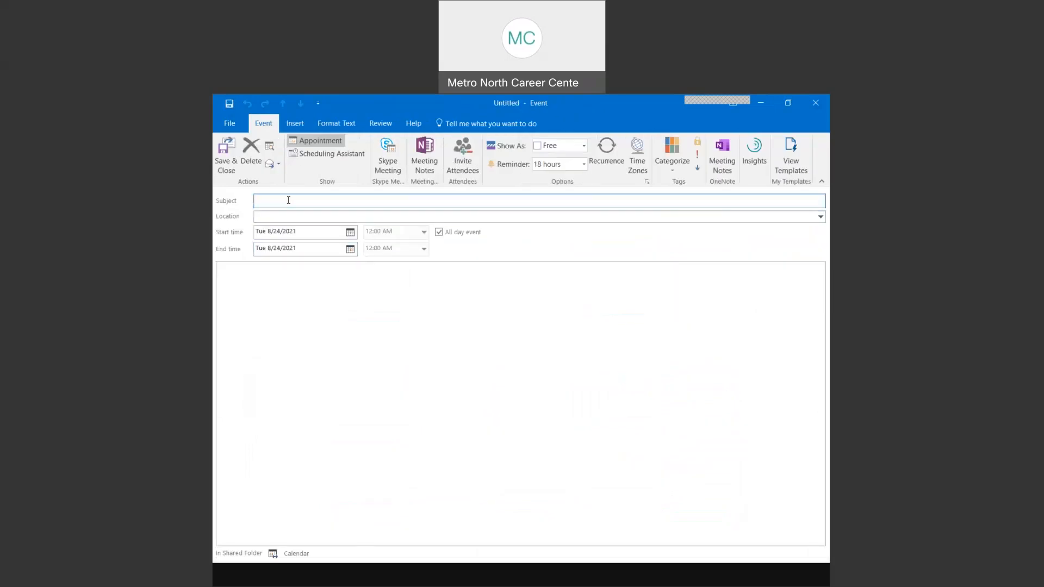
text(Jan's meeting)
key(Tab)
text(wob)
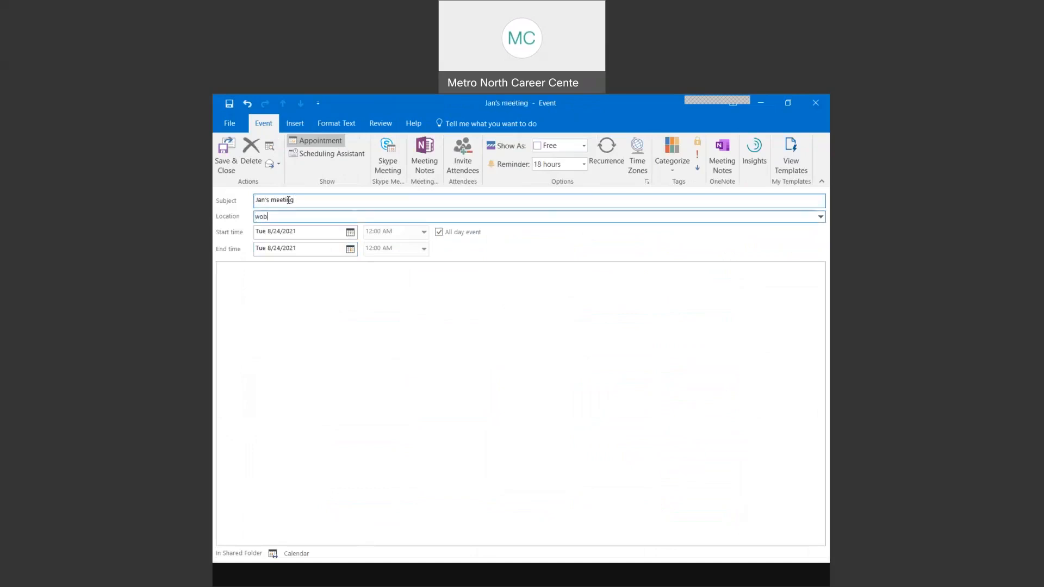
text(urn office lunchroom)
- Make it a timed appointment from 12:00 PM to 1:00 PM instead of all-day
click(439, 232)
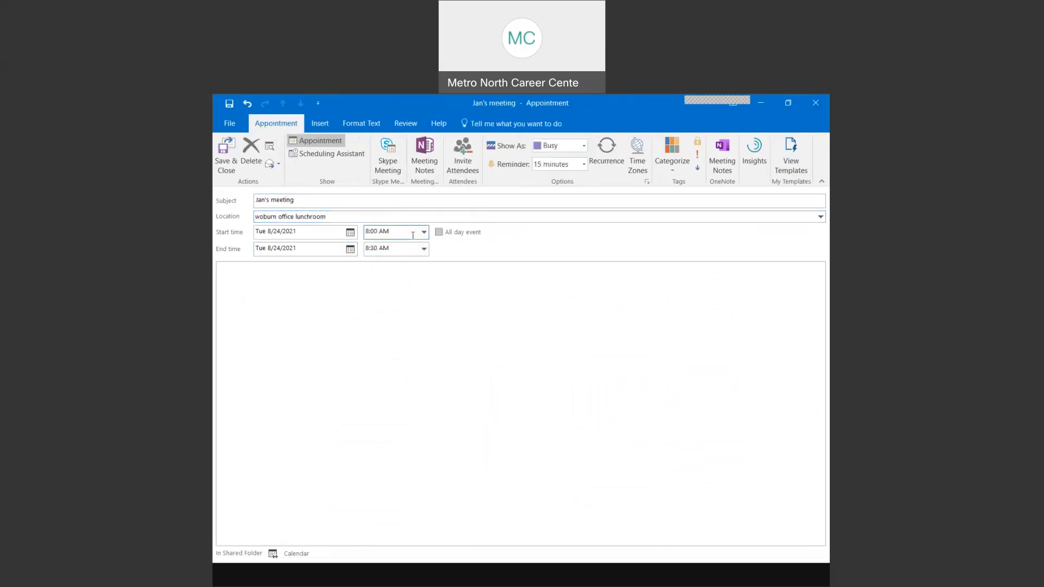
click(424, 232)
click(424, 310)
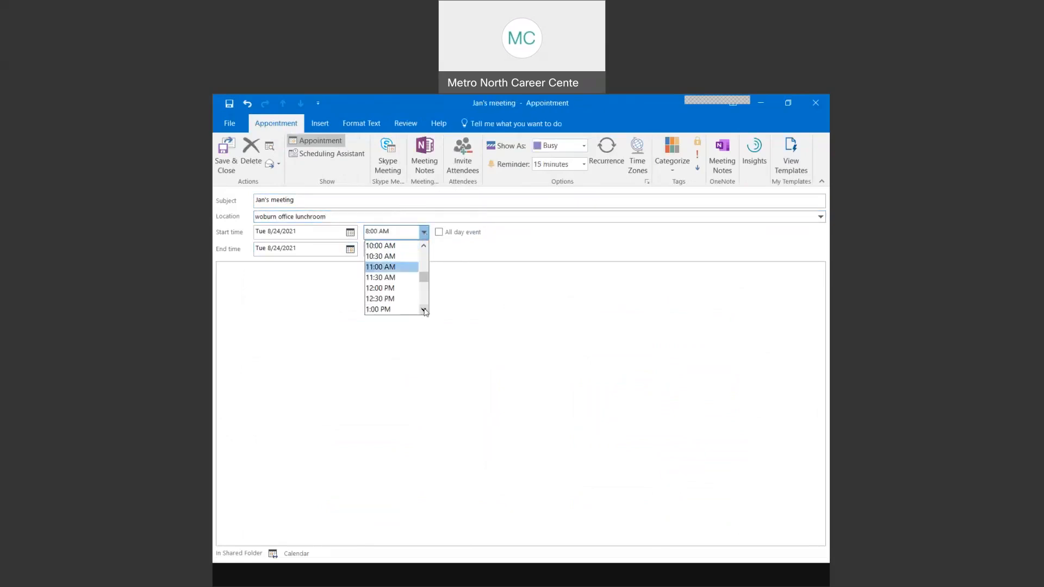
click(395, 290)
click(424, 249)
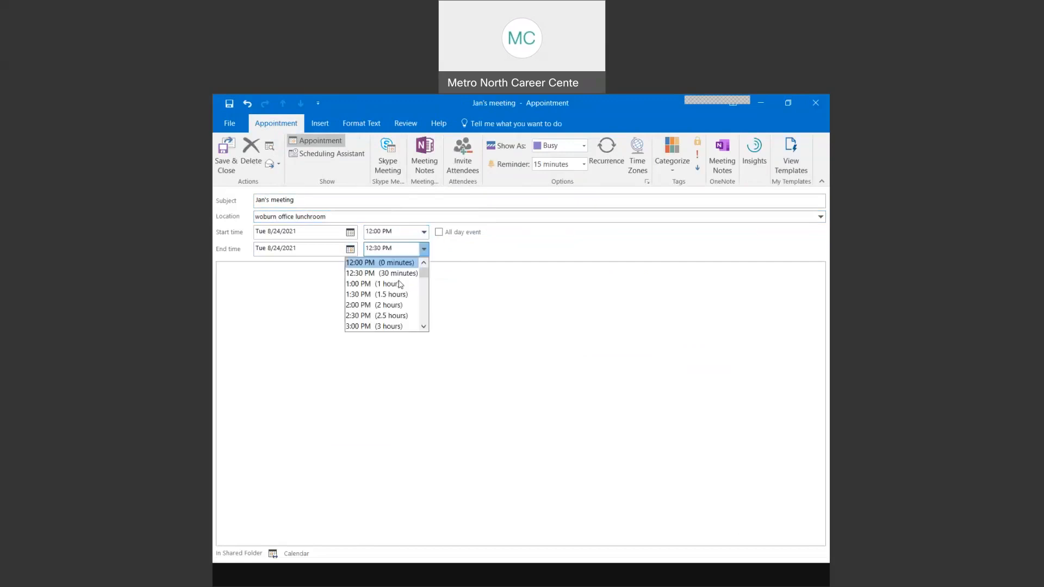
click(367, 283)
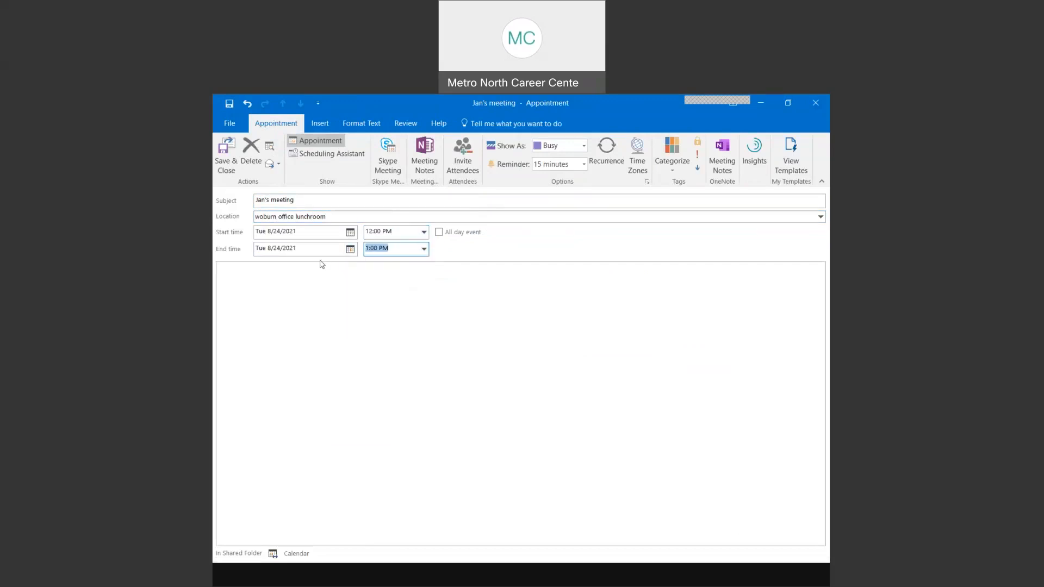
- Add notes asking people to bring their monthly reports and saying lunch will be provided
click(288, 274)
text(Bring your monthly reports)
key(BackSpace)
text(-I will b)
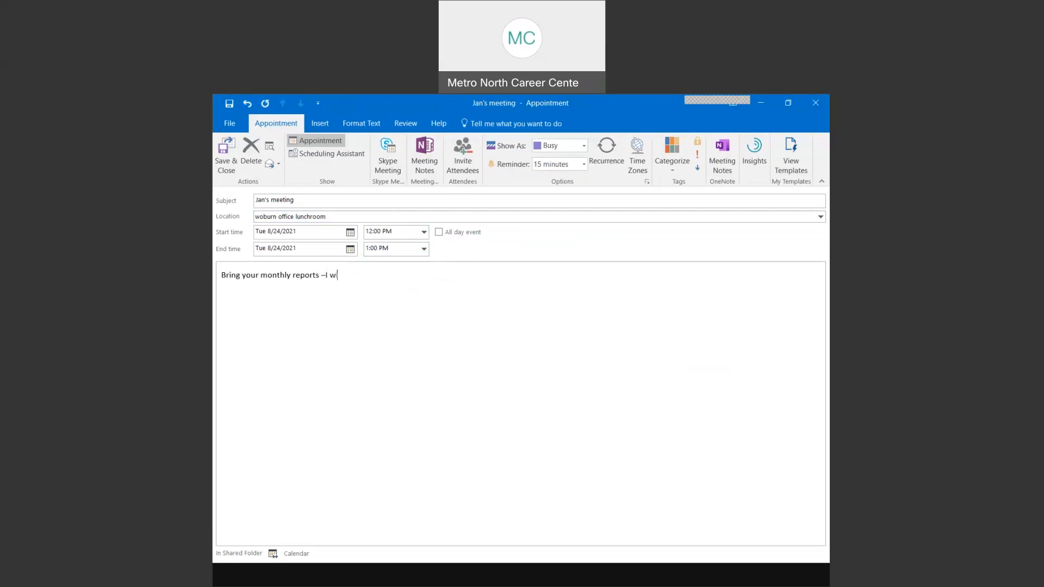
text(rovide lunch!)
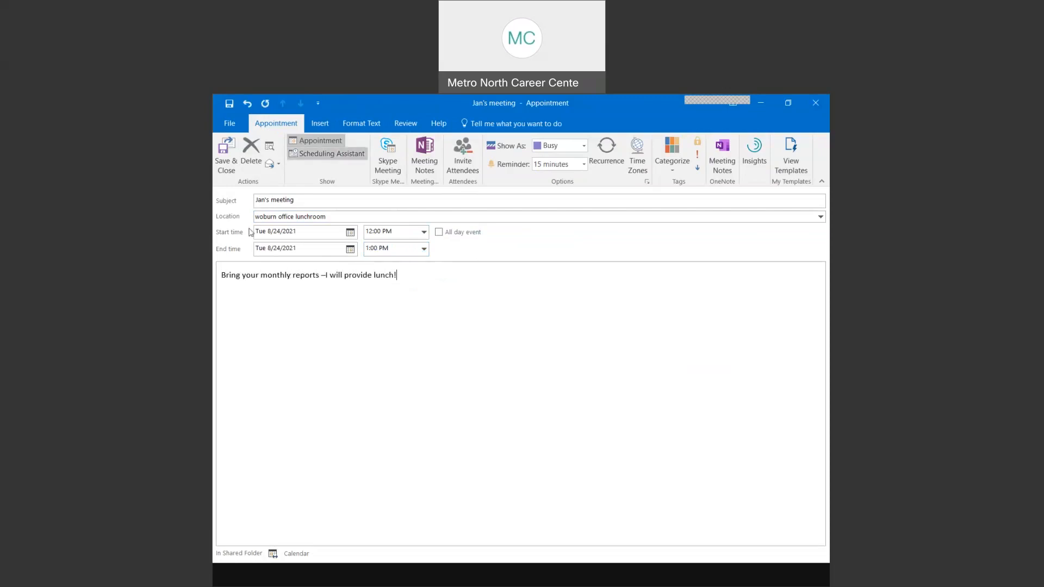
- Convert the appointment into a meeting invitation and add the first required attendee from the address book
click(221, 169)
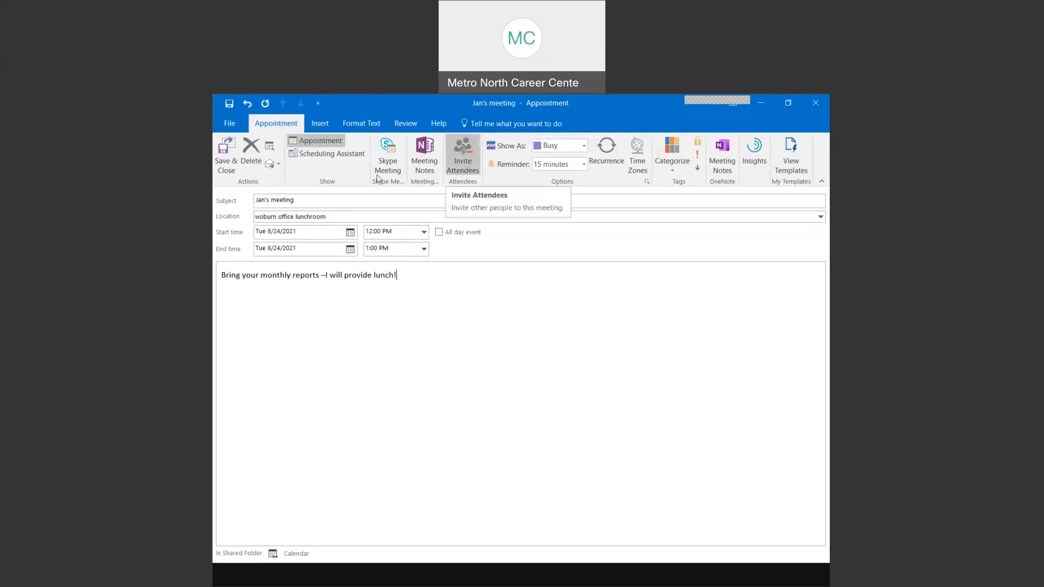
click(463, 163)
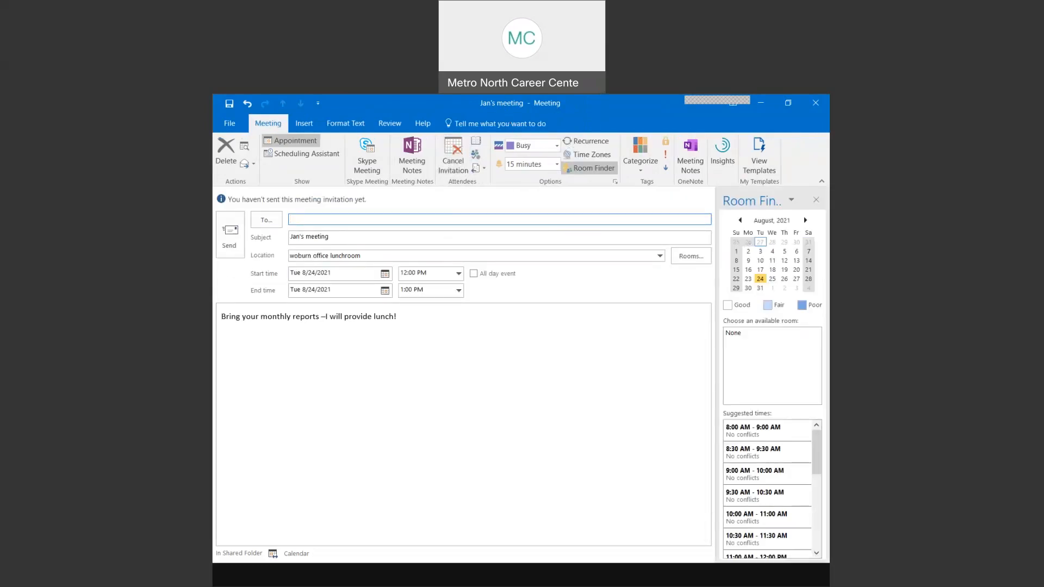
click(815, 201)
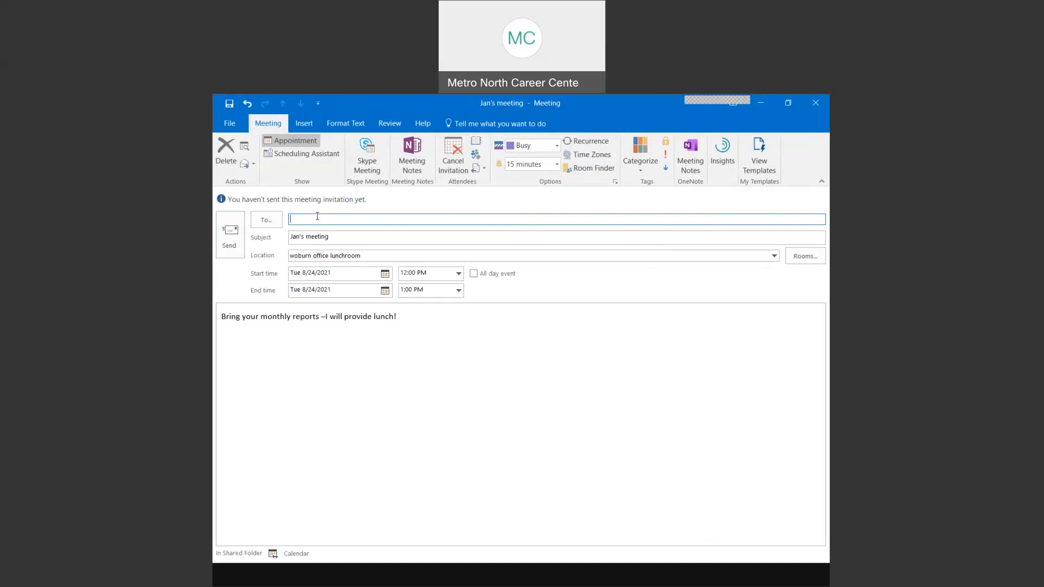
click(267, 221)
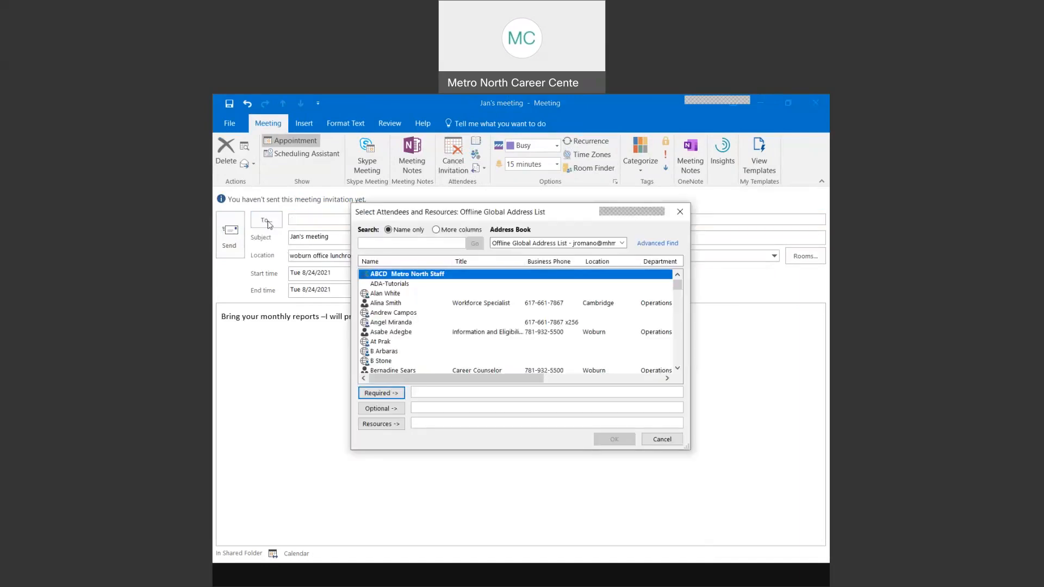
scroll(386, 337, down, 2)
scroll(386, 360, down, 3)
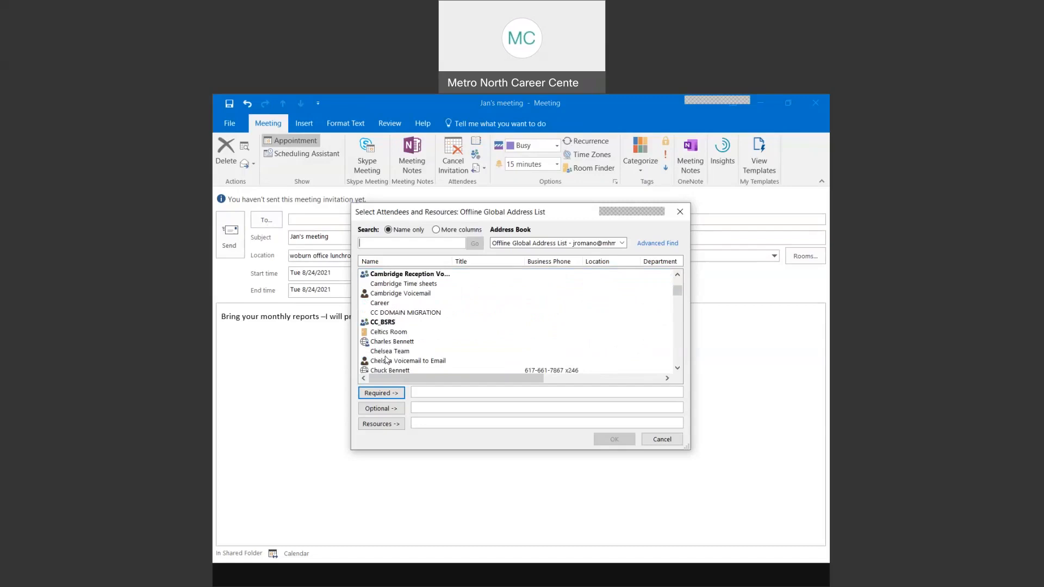
scroll(387, 359, up, 1)
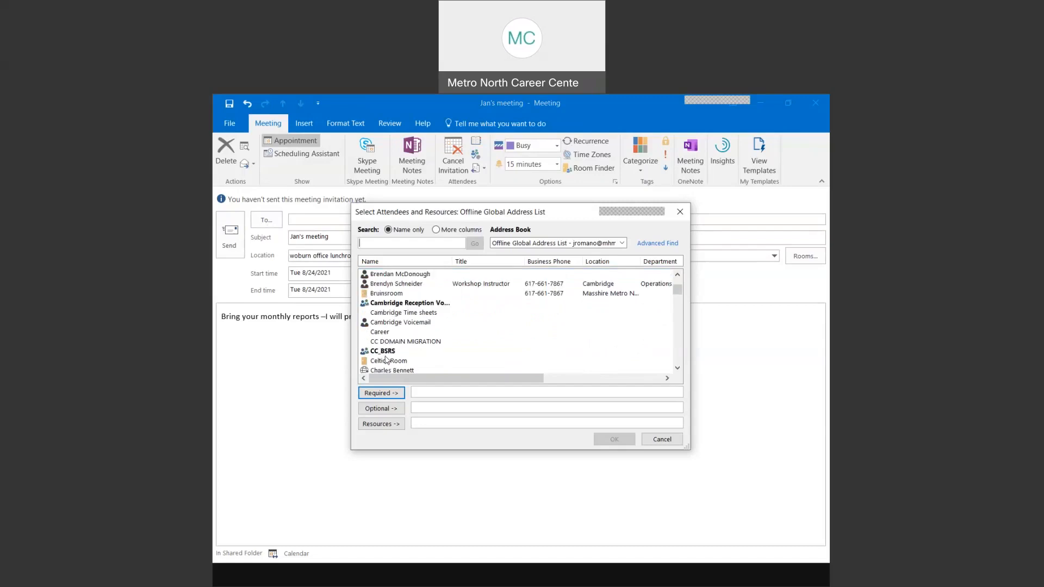
scroll(386, 360, down, 1)
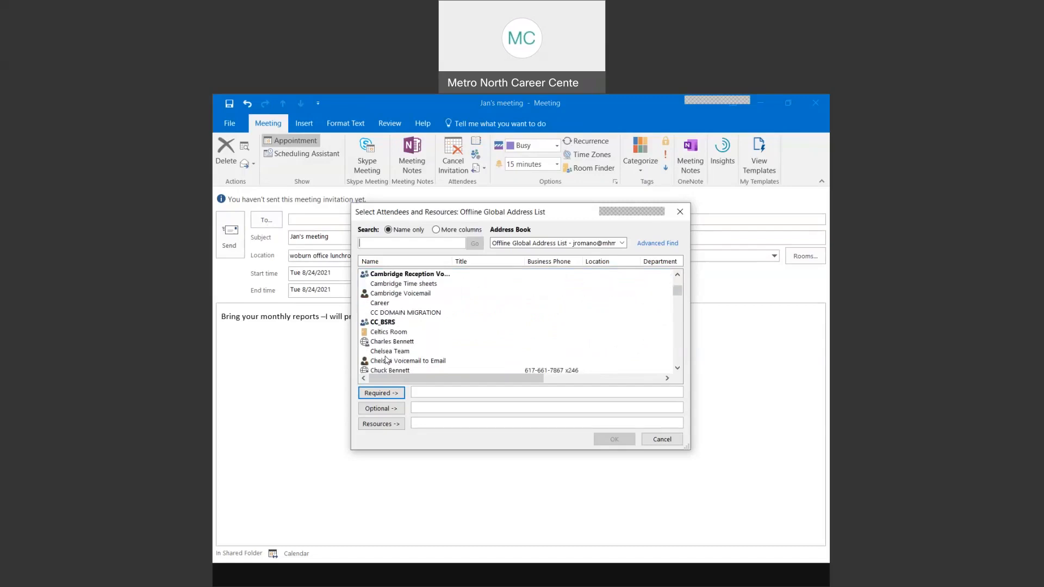
scroll(409, 343, down, 2)
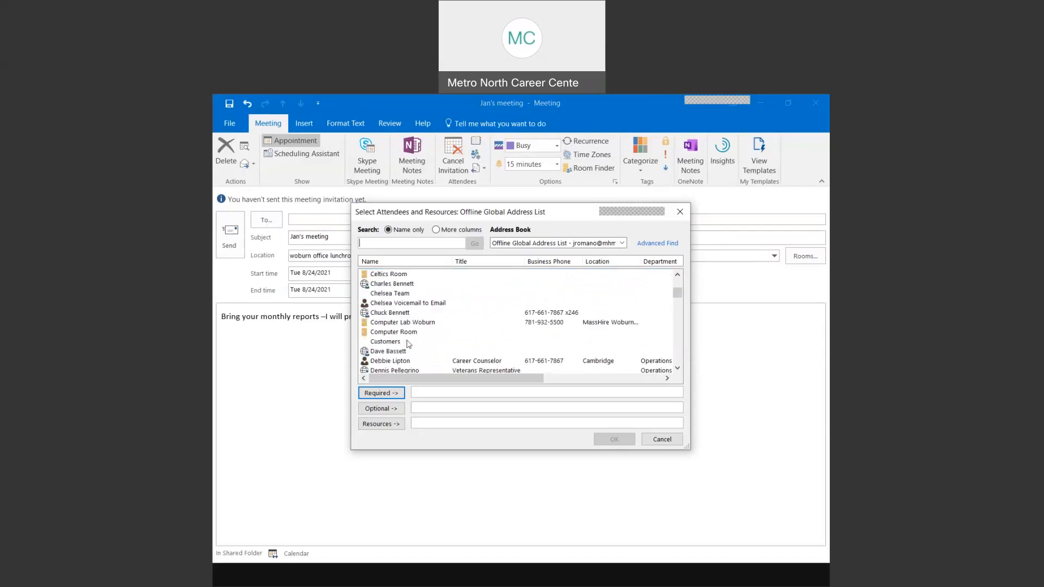
scroll(409, 344, down, 3)
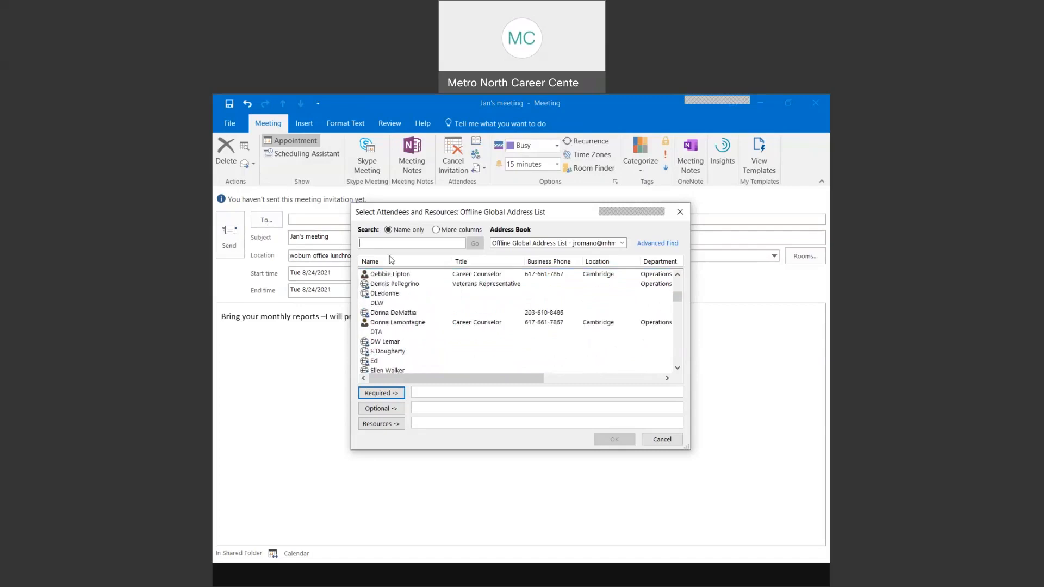
text(n)
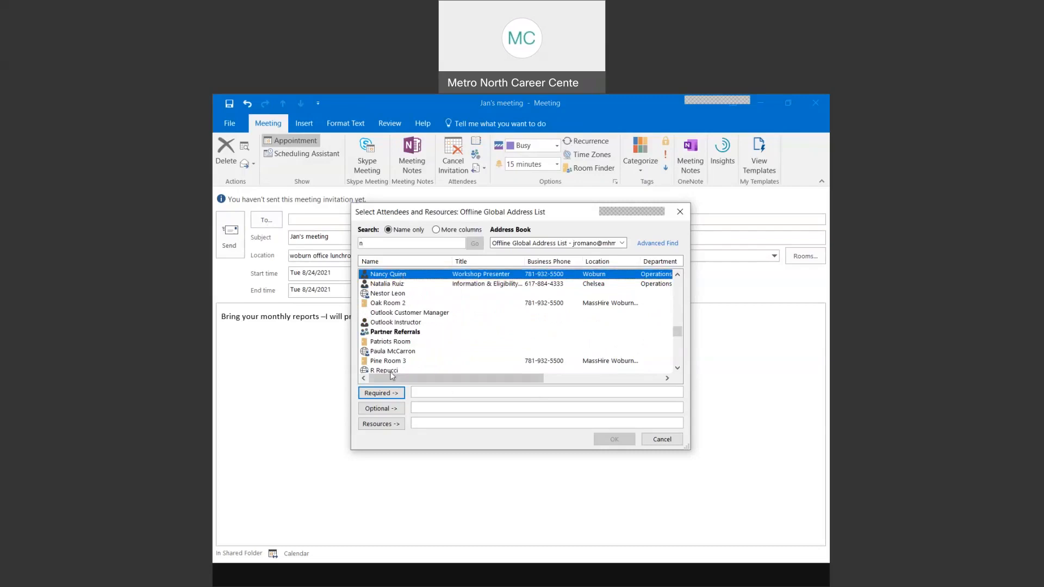
key(Return)
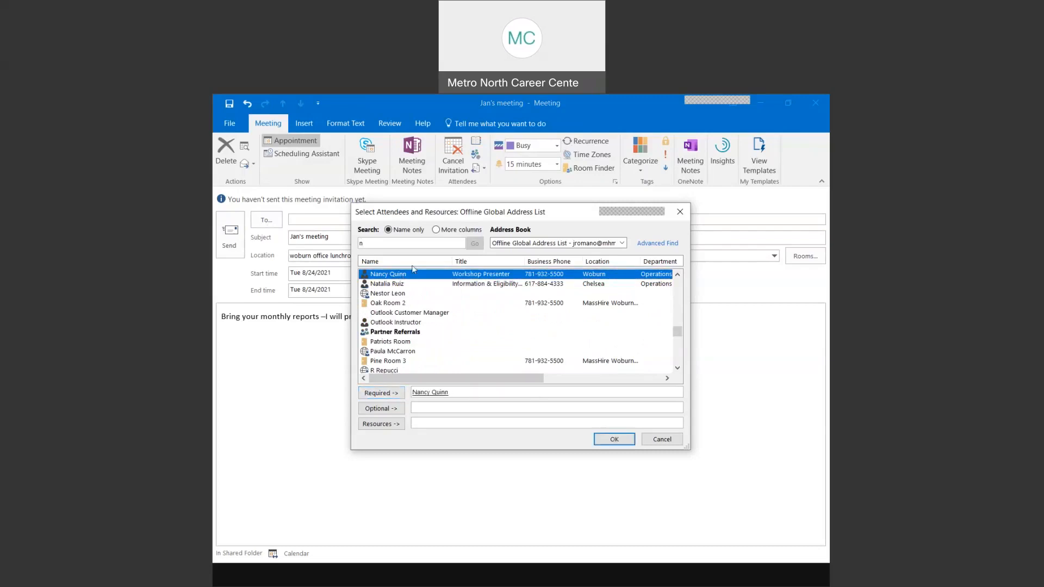
- Search for and add the second and third required attendees, then confirm the selection
click(384, 241)
text(brendyn)
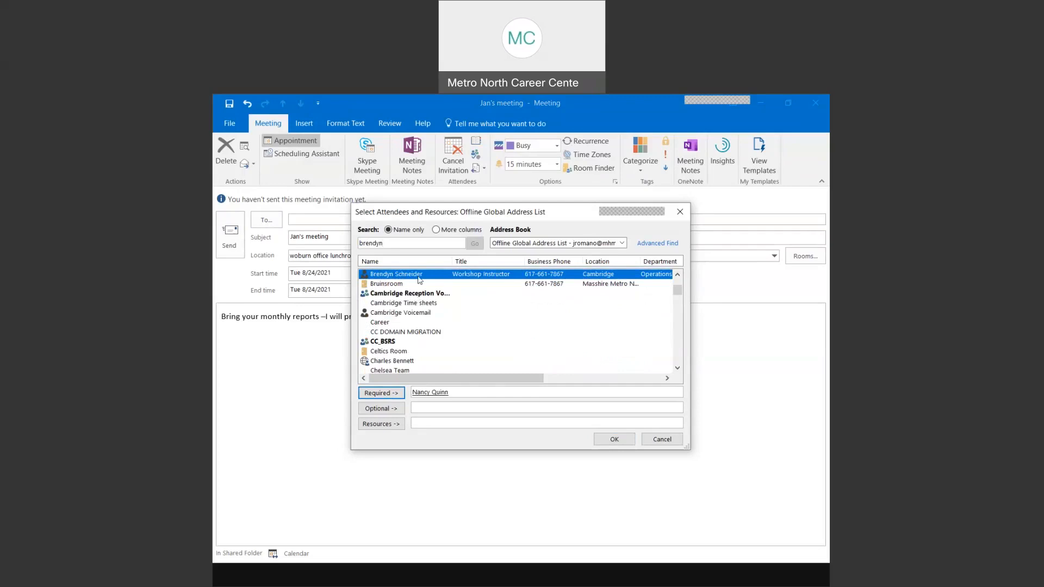
click(385, 394)
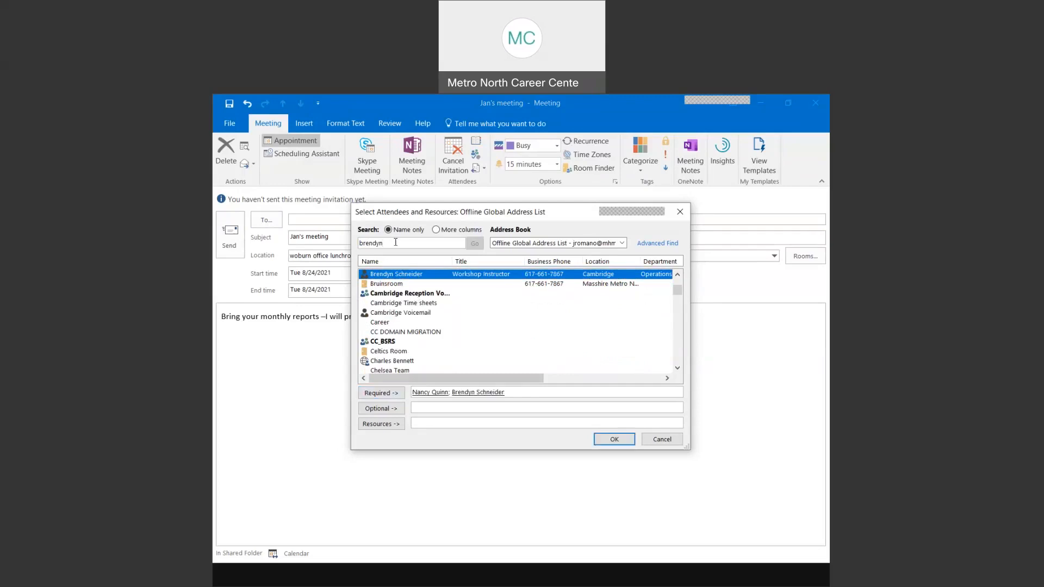
drag(383, 243, 347, 241)
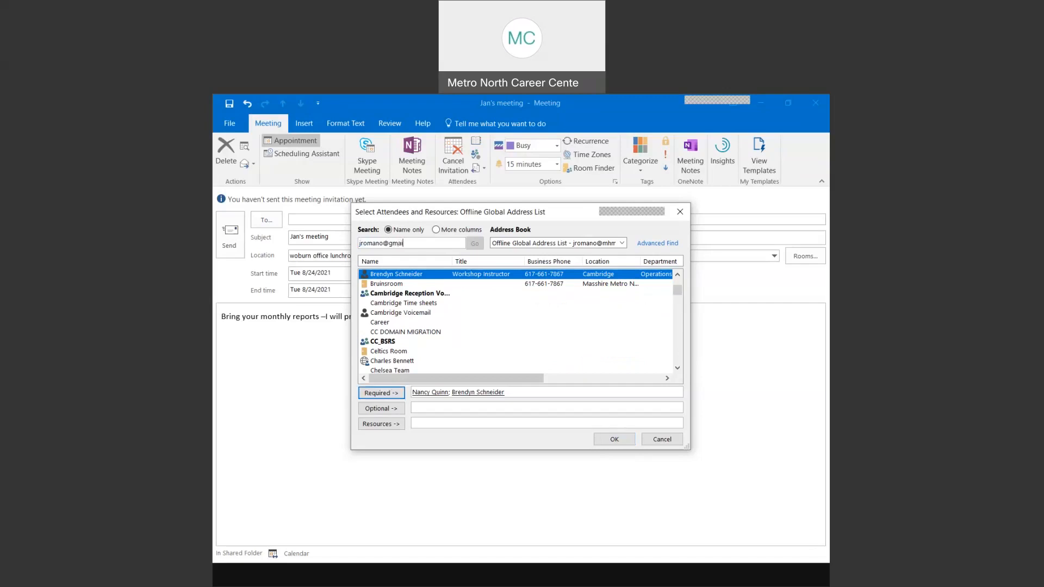
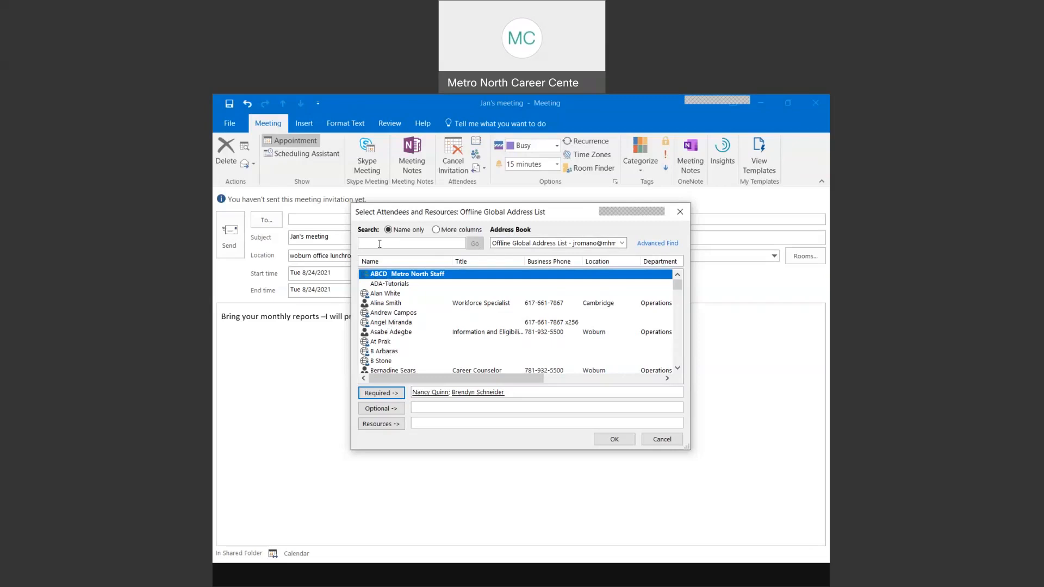
text(j)
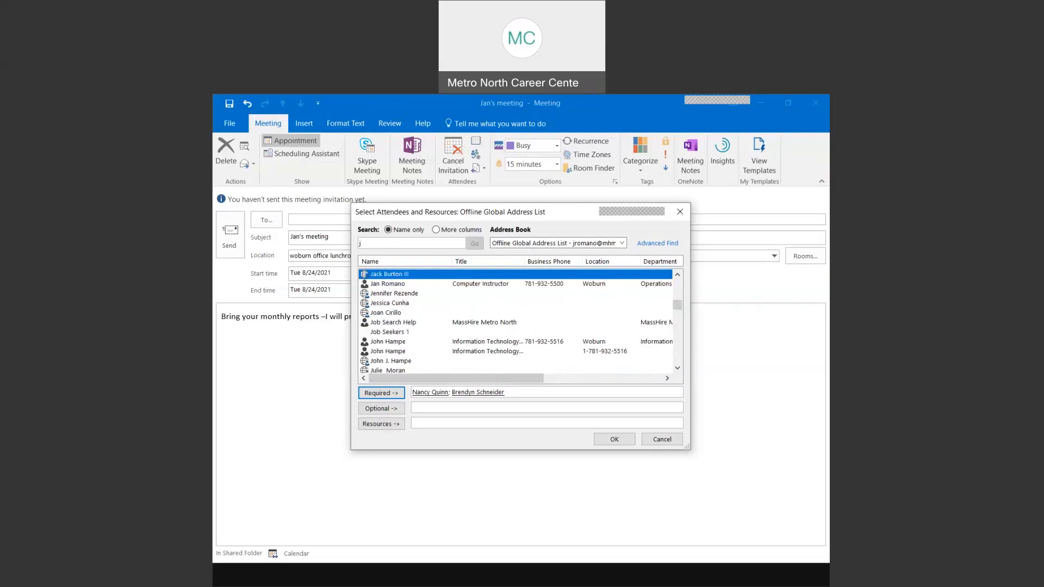
click(387, 284)
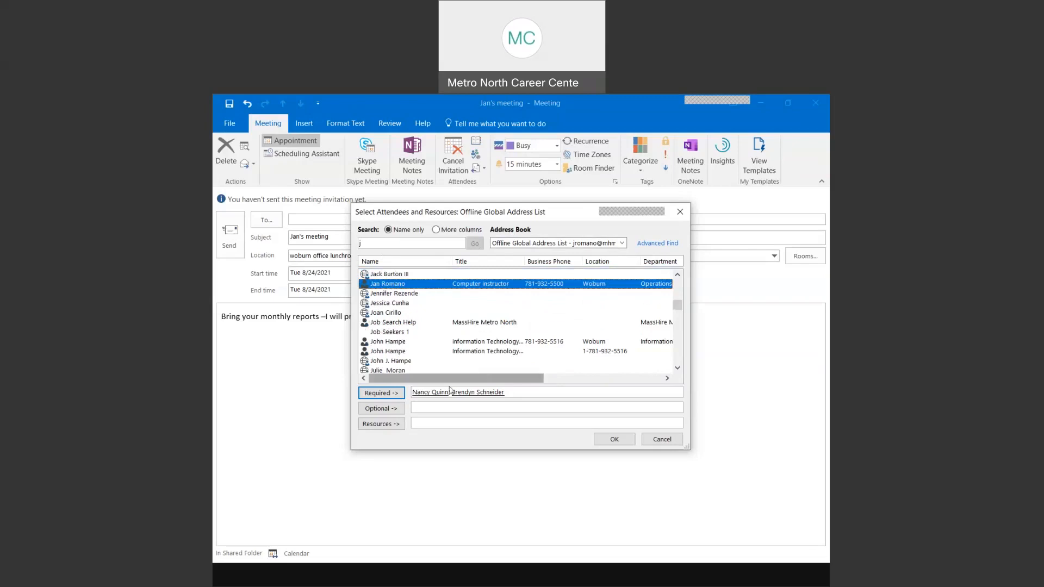
key(Return)
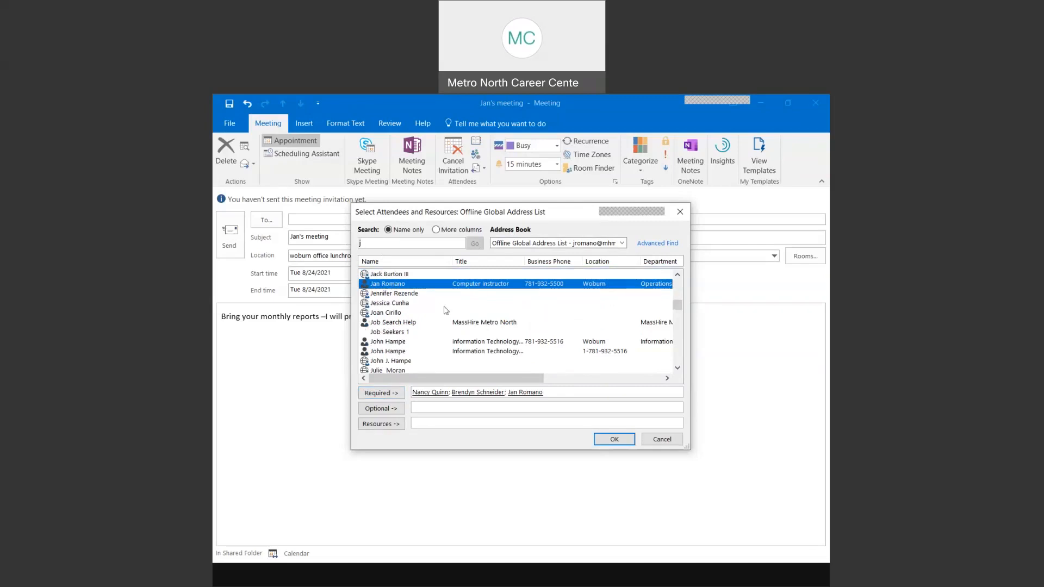
click(381, 393)
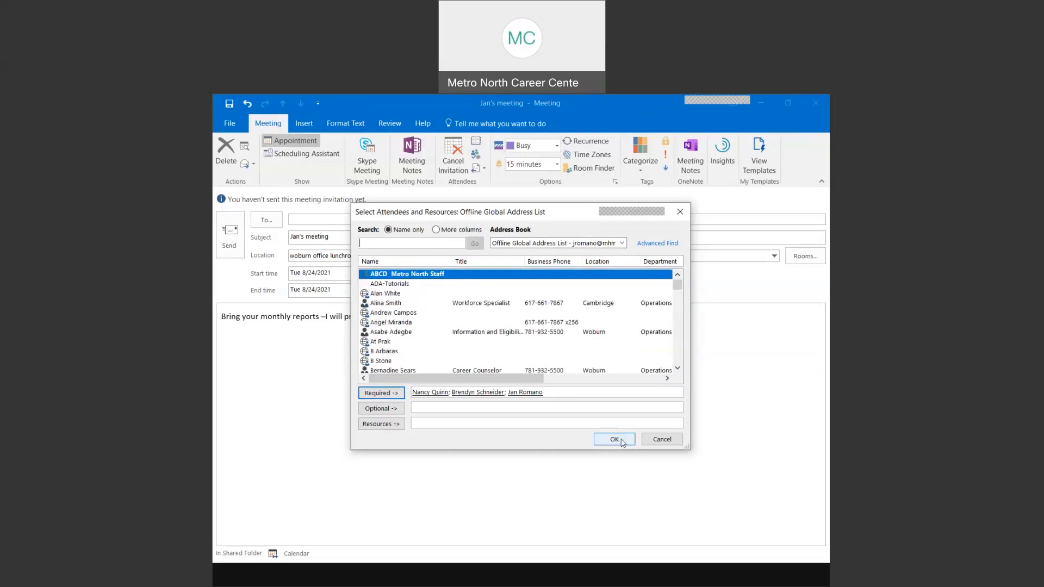
click(614, 439)
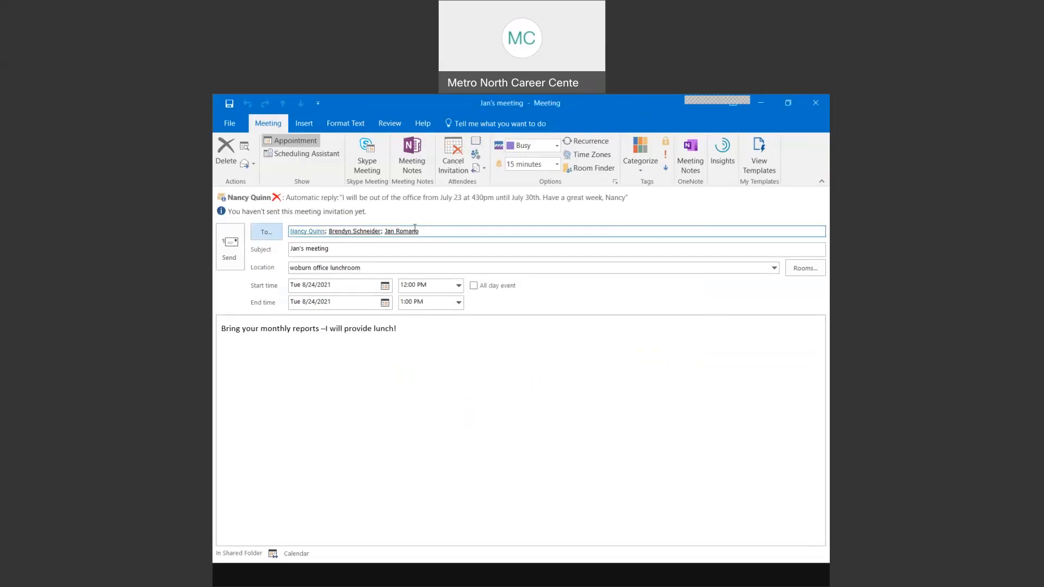
- Move the out-of-office invitee to the end of the To list, then switch to PowerPoint
click(277, 197)
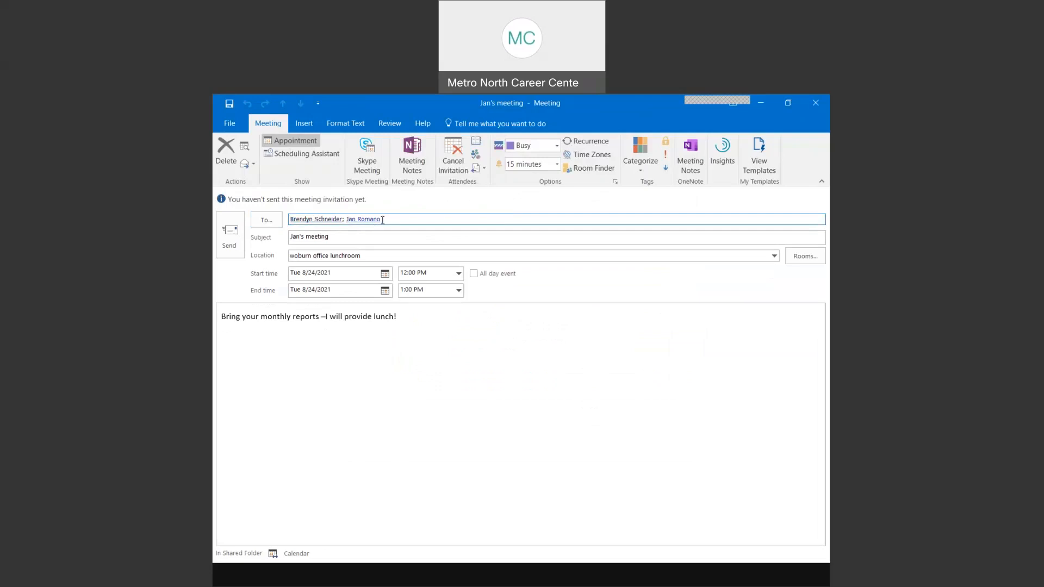
text(;)
click(386, 235)
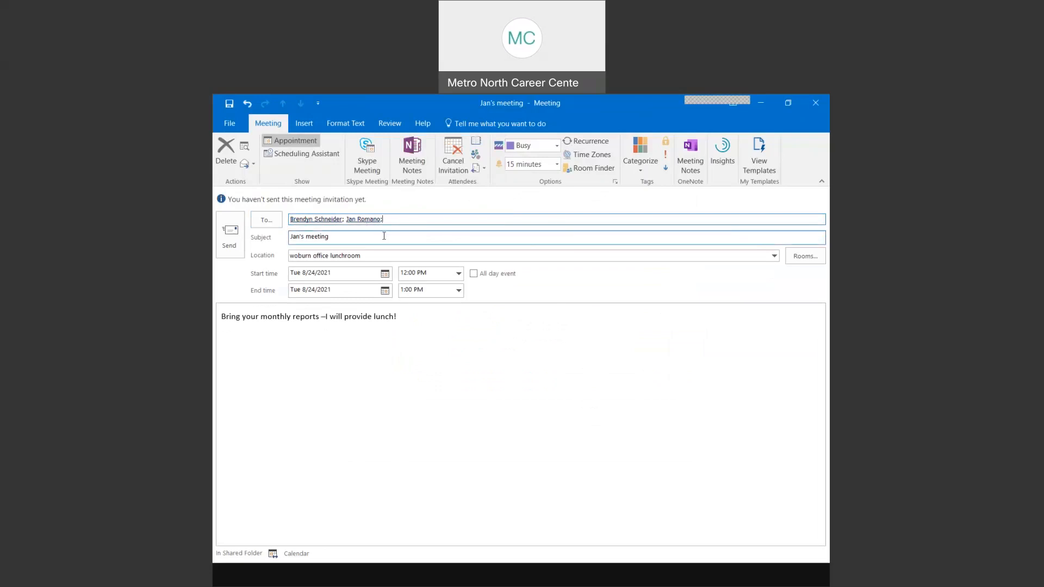
text(n)
click(440, 235)
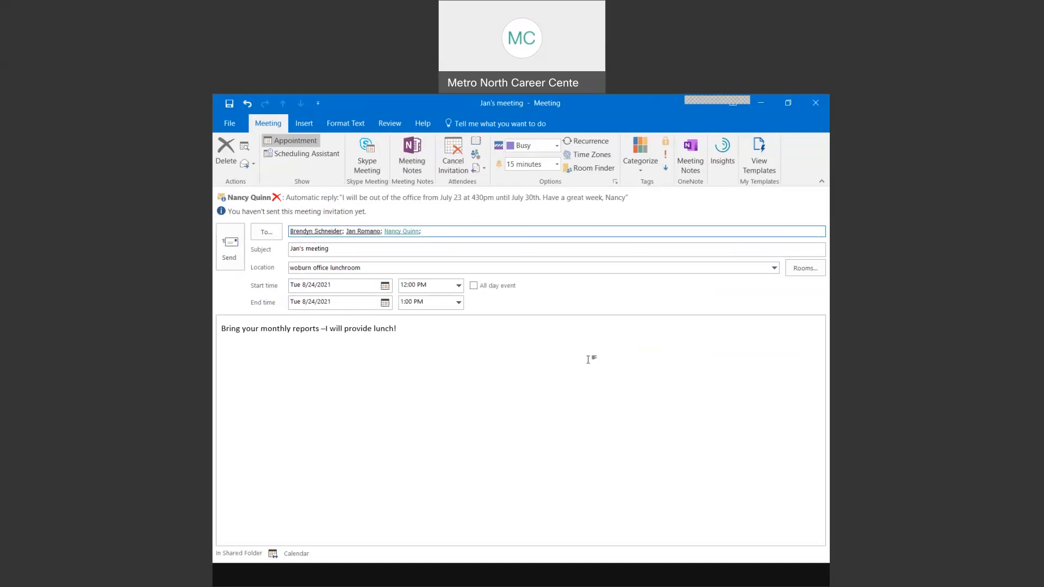
click(562, 583)
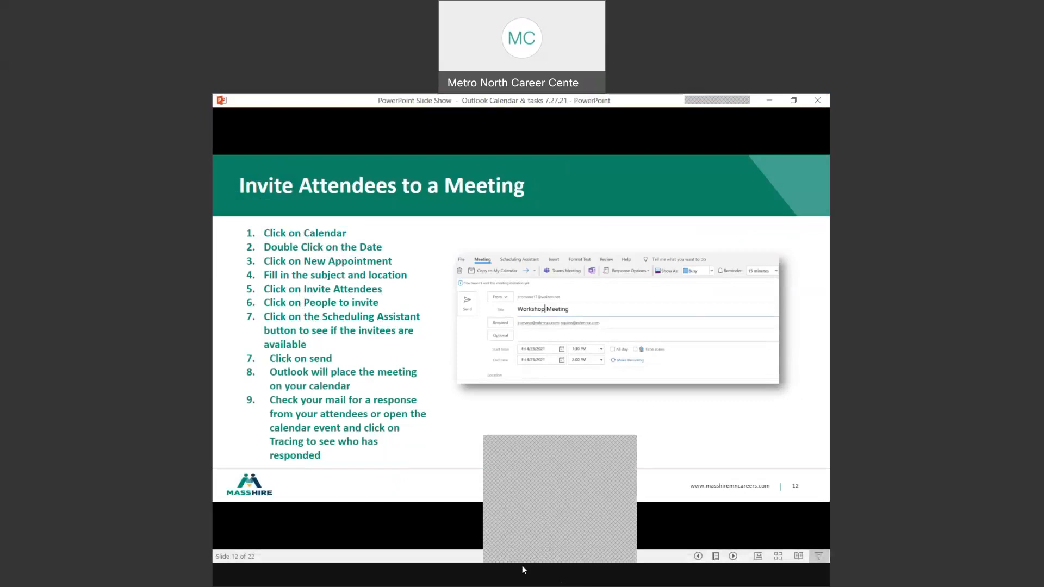
- Switch from the PowerPoint slide show back to the Outlook meeting invitation
click(520, 527)
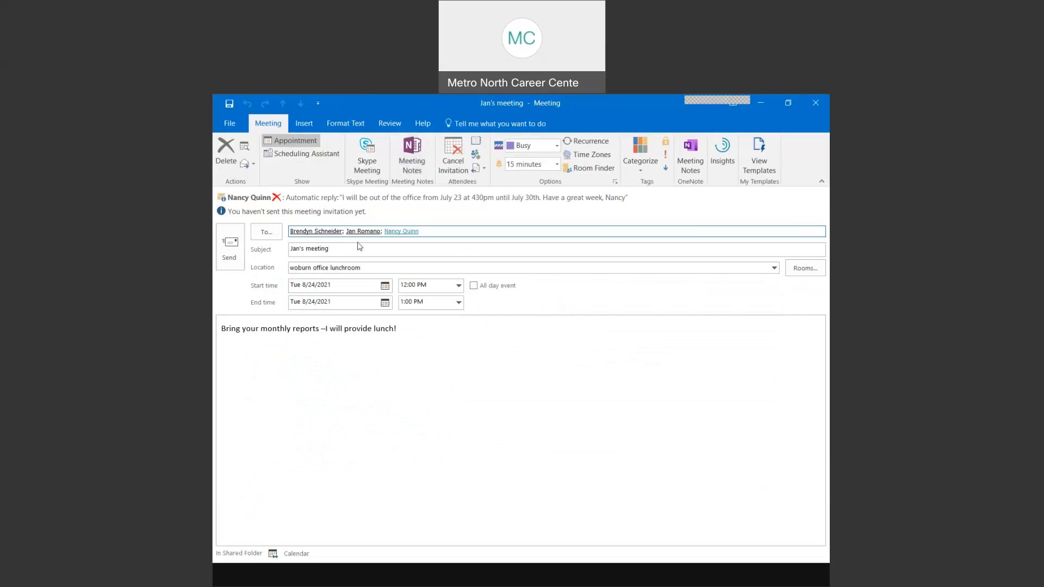
- Add the contact matching 'ke' from the address list as a fourth required attendee
mouse_move(404, 232)
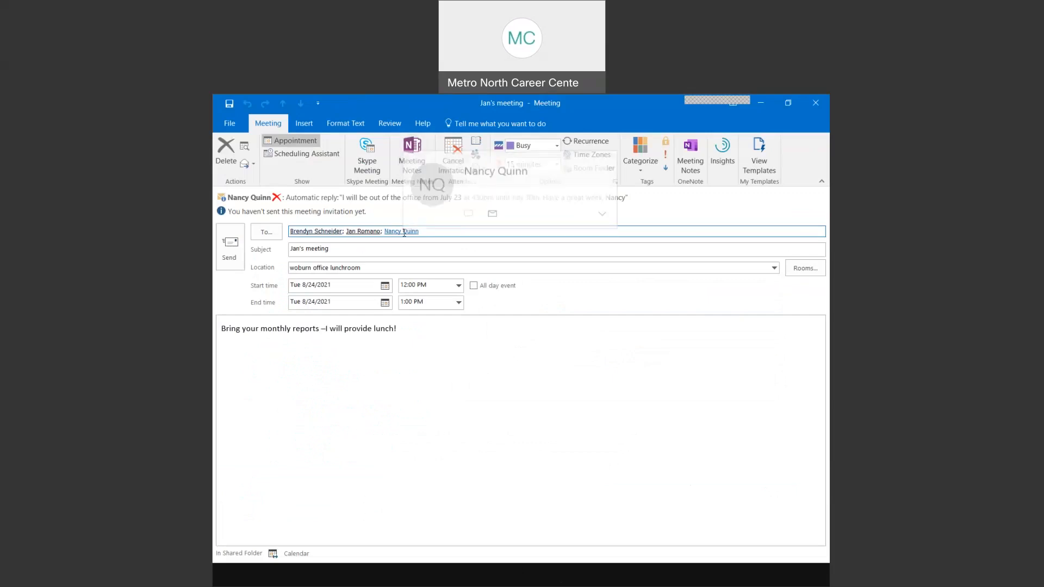
click(275, 236)
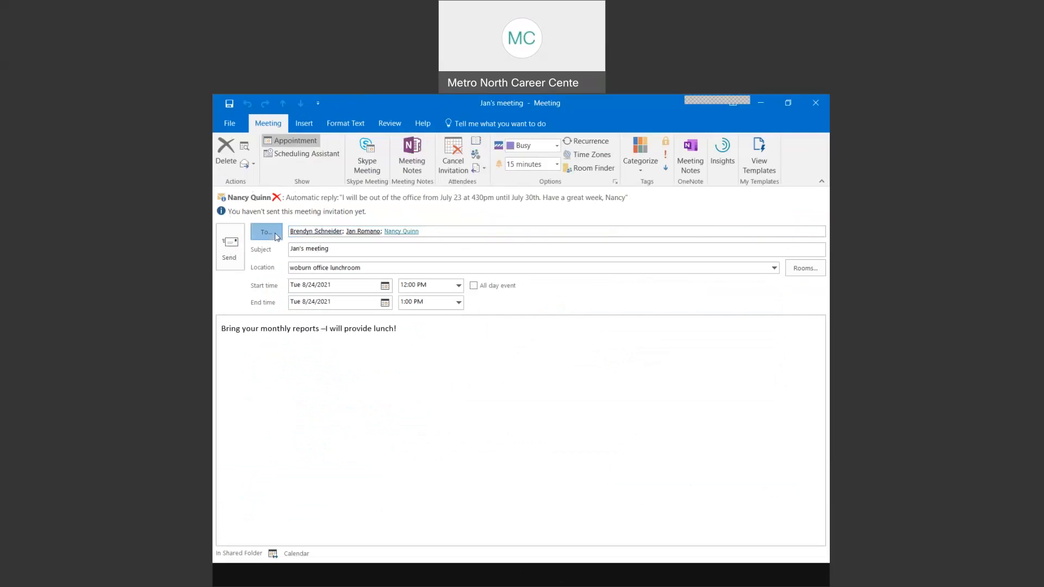
scroll(396, 338, down, 2)
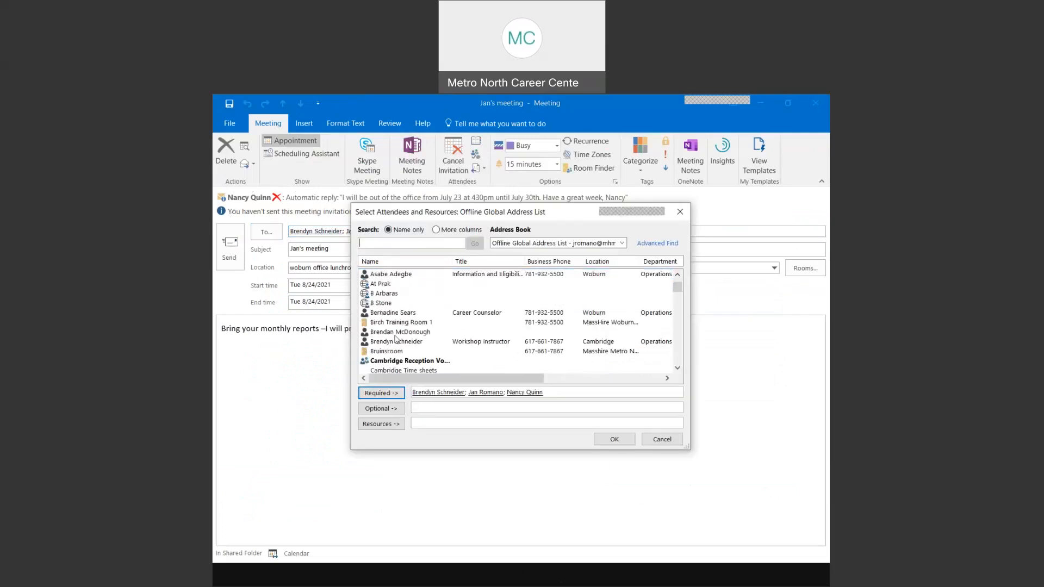
scroll(397, 338, down, 1)
text(ke)
key(Return)
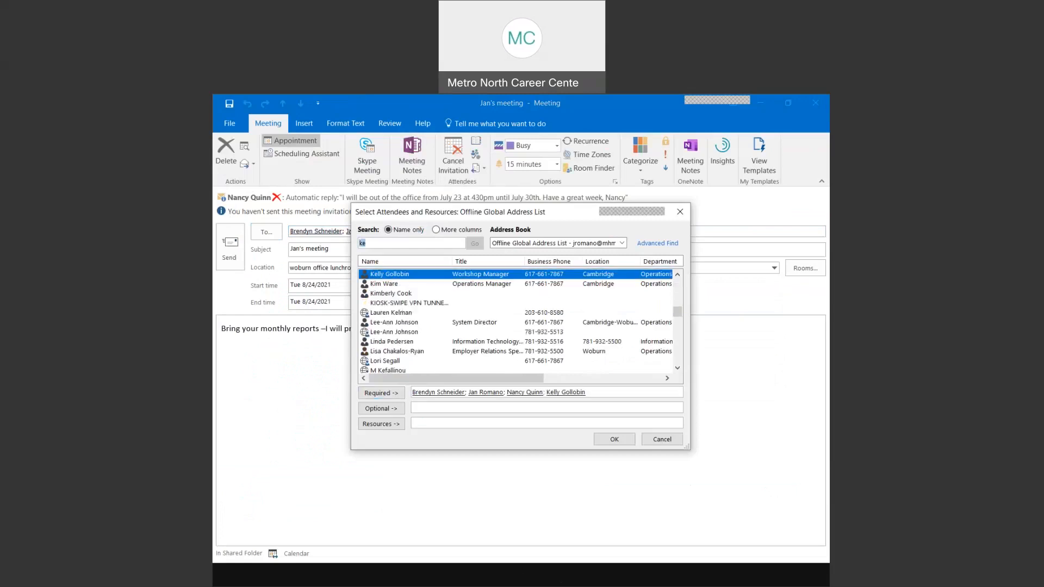
click(387, 277)
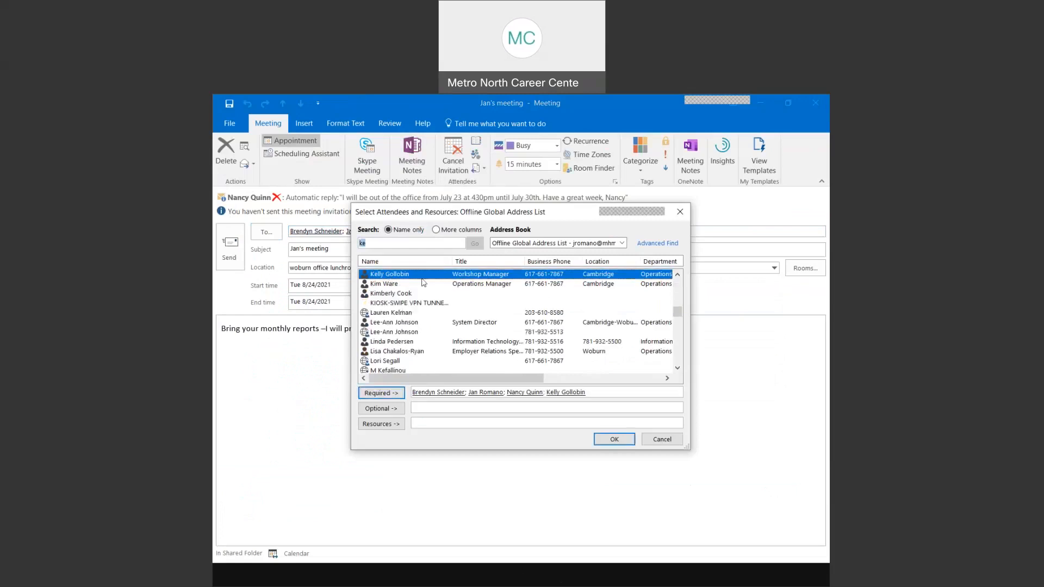
click(614, 440)
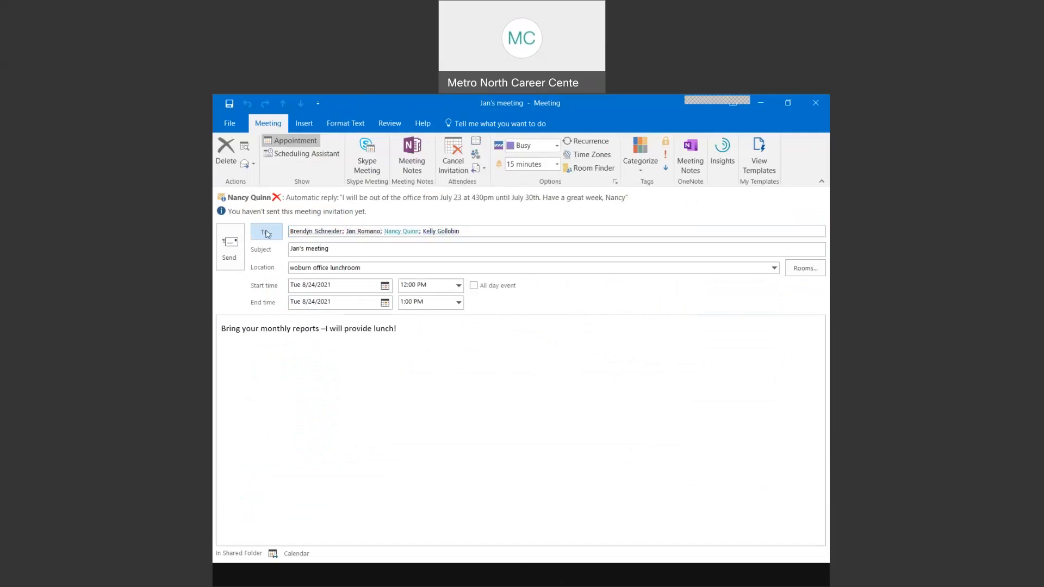
- Append '(test for outlook training today)' to the meeting subject
click(337, 248)
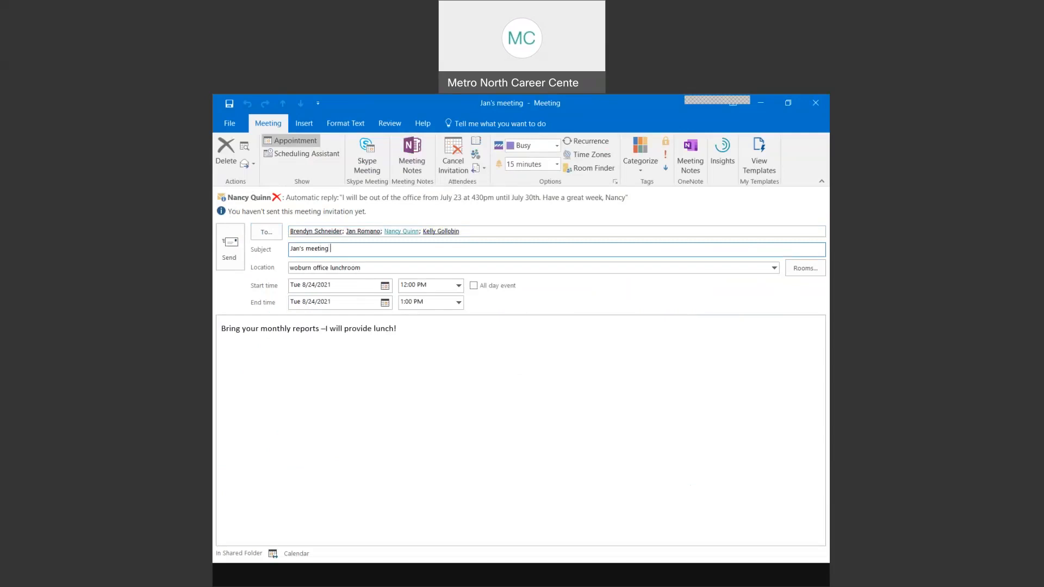
text((test for)
key(BackSpace)
text(outlook training today)
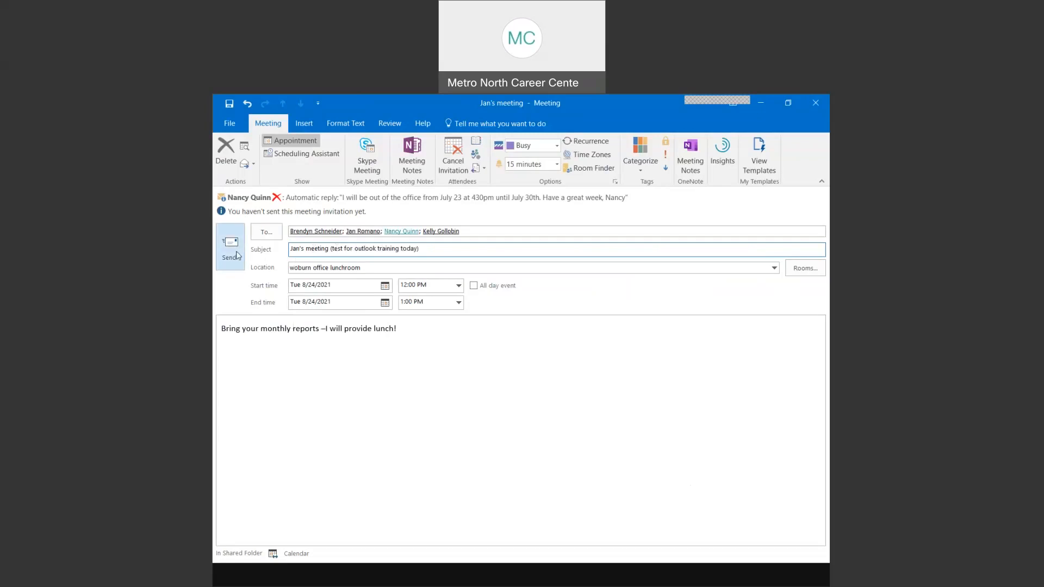
click(329, 157)
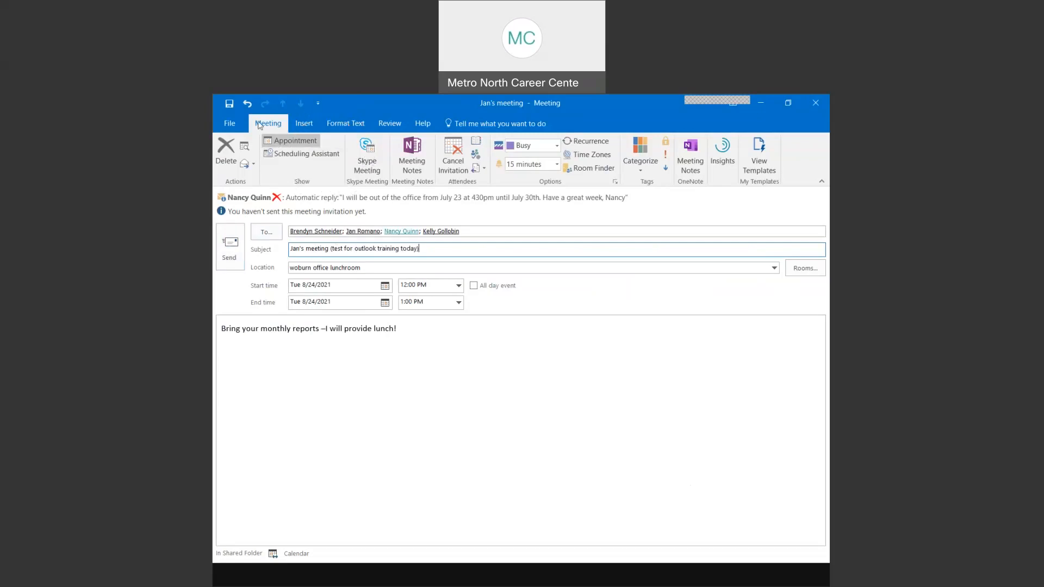
click(266, 126)
click(309, 156)
- Open the Scheduling Assistant to see the four attendees' free/busy timeline and suggested times
click(322, 156)
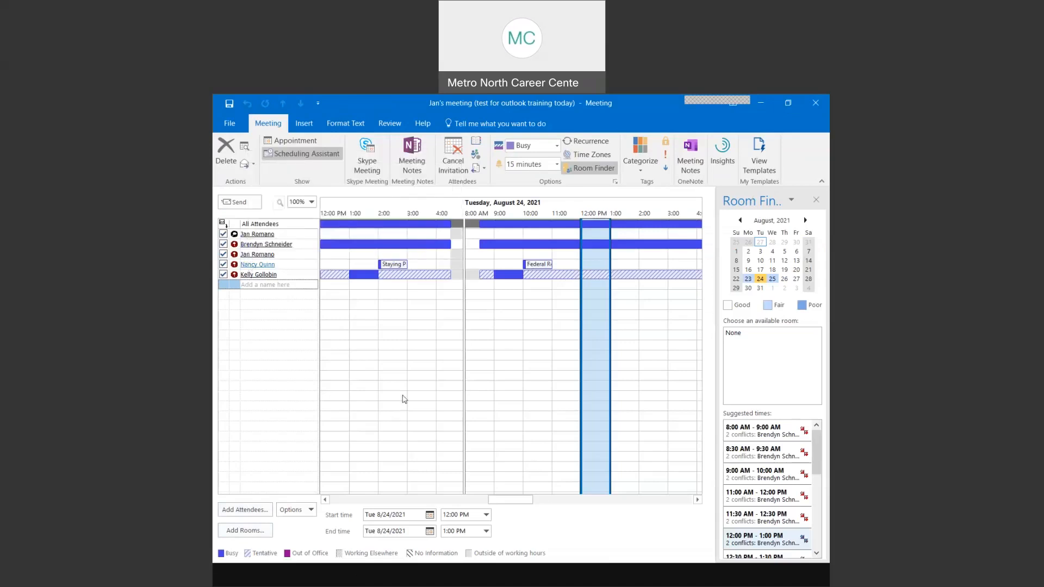
mouse_move(395, 266)
mouse_move(261, 267)
key(ctrl)
key(ctrl)
key(ctrl)
- Scroll the attendee timeline forward through later days, then drag it back to late July
click(697, 499)
click(697, 500)
click(697, 500)
click(697, 500)
click(697, 500)
click(697, 500)
click(698, 500)
click(697, 500)
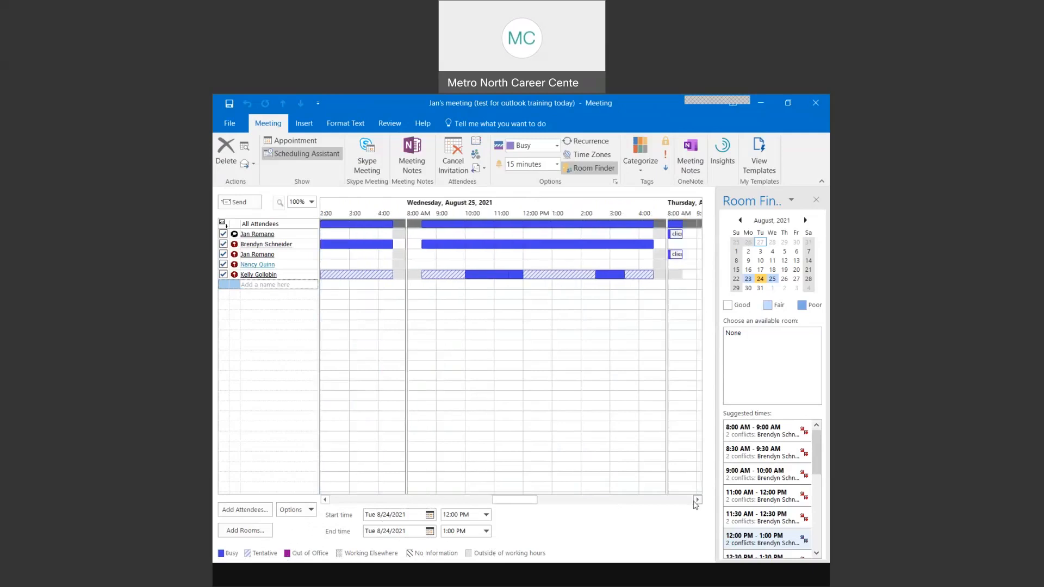
click(697, 501)
click(697, 500)
click(697, 500)
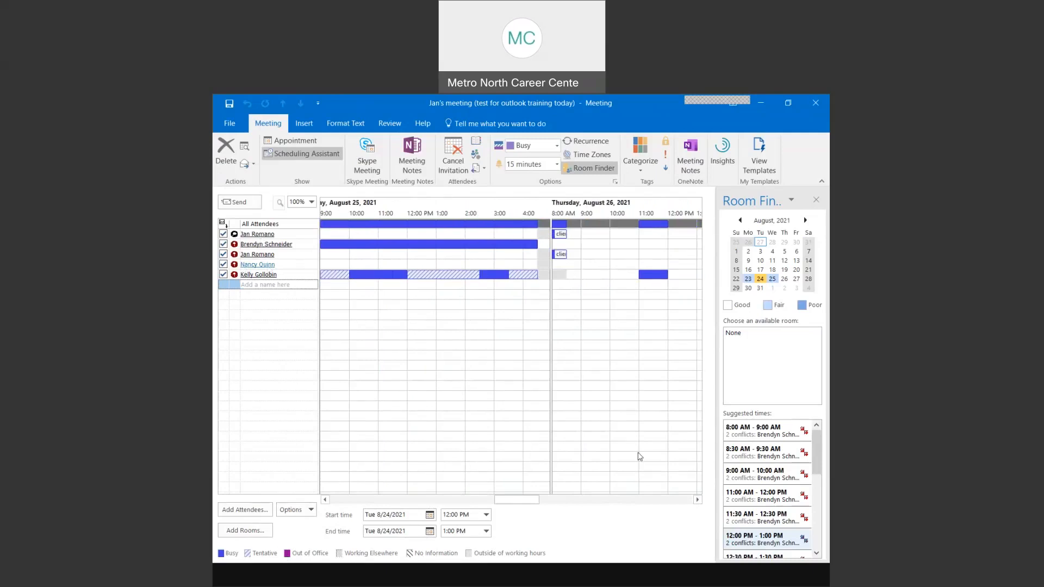
click(696, 501)
click(697, 500)
click(697, 501)
click(697, 500)
click(697, 501)
click(697, 500)
click(697, 501)
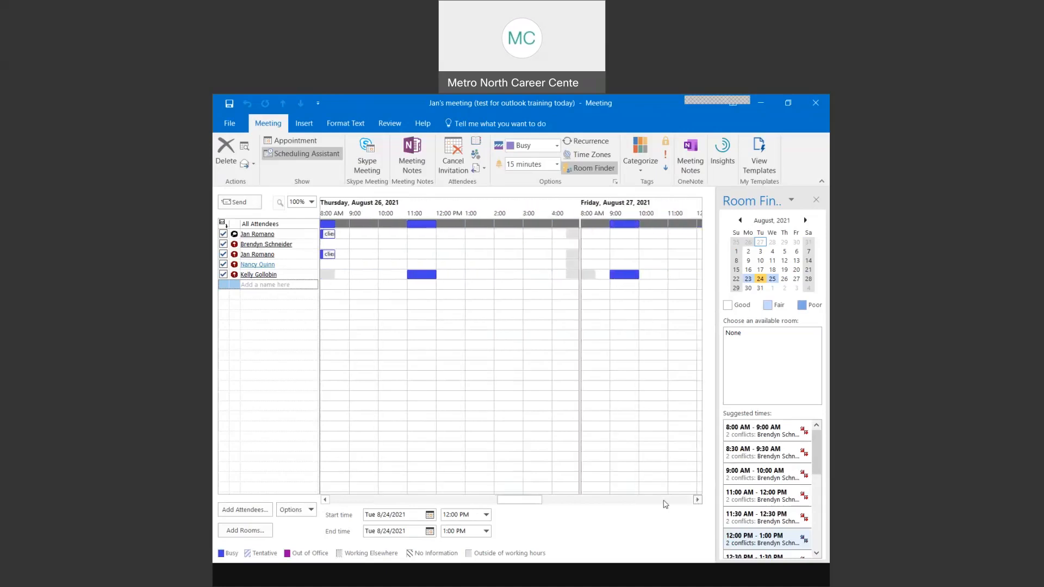
drag(536, 504, 346, 502)
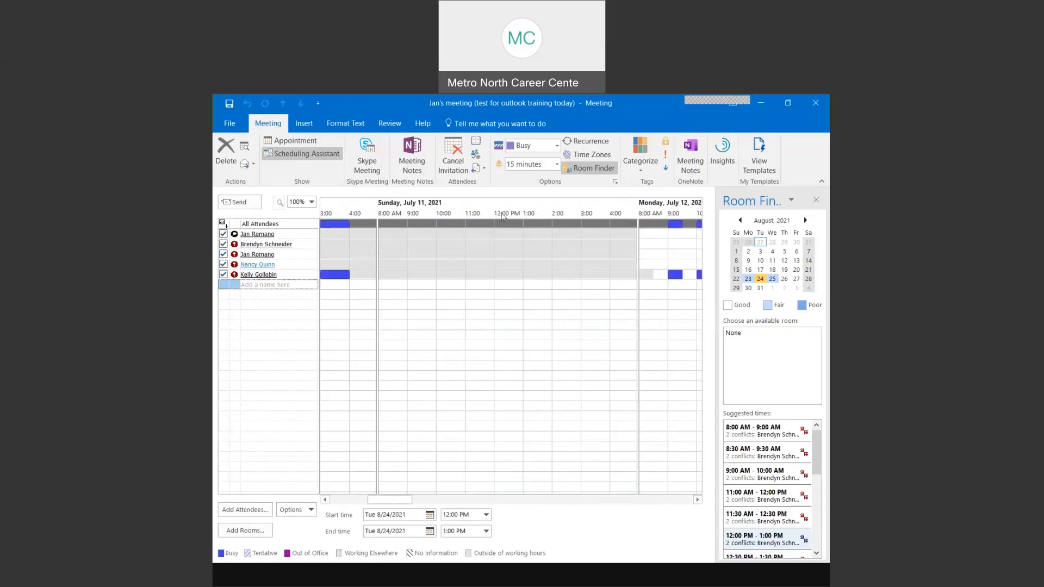
drag(391, 500, 413, 501)
drag(420, 502, 443, 502)
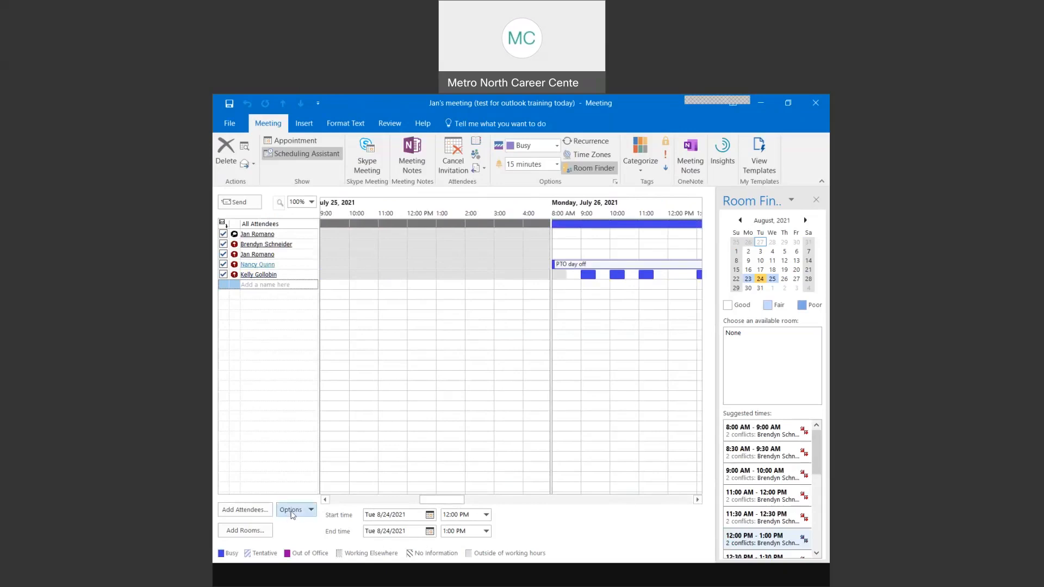
- Show the AutoPick submenu under the scheduling Options button
key(ctrl)
key(ctrl)
key(ctrl)
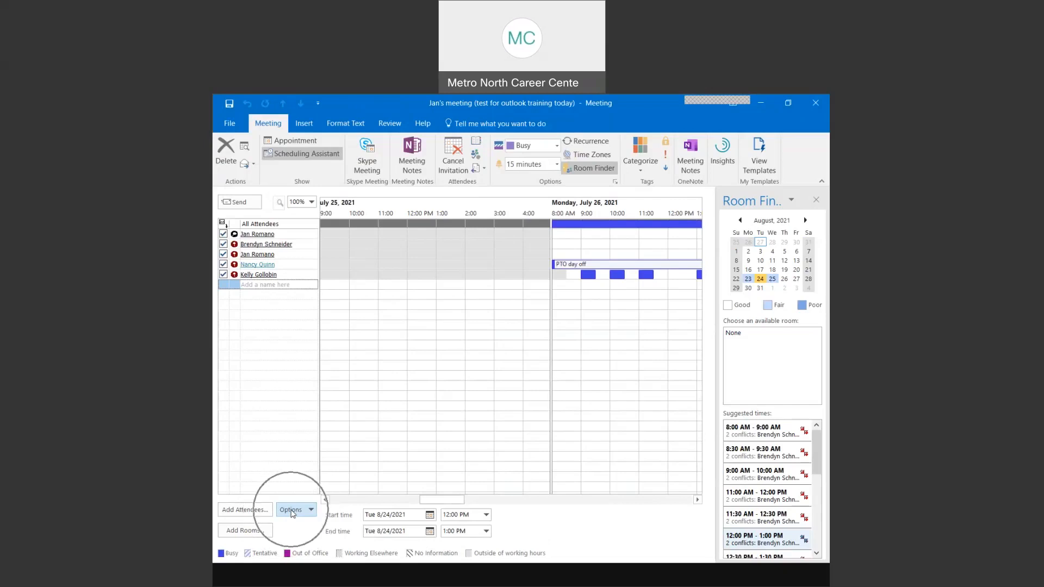
key(ctrl)
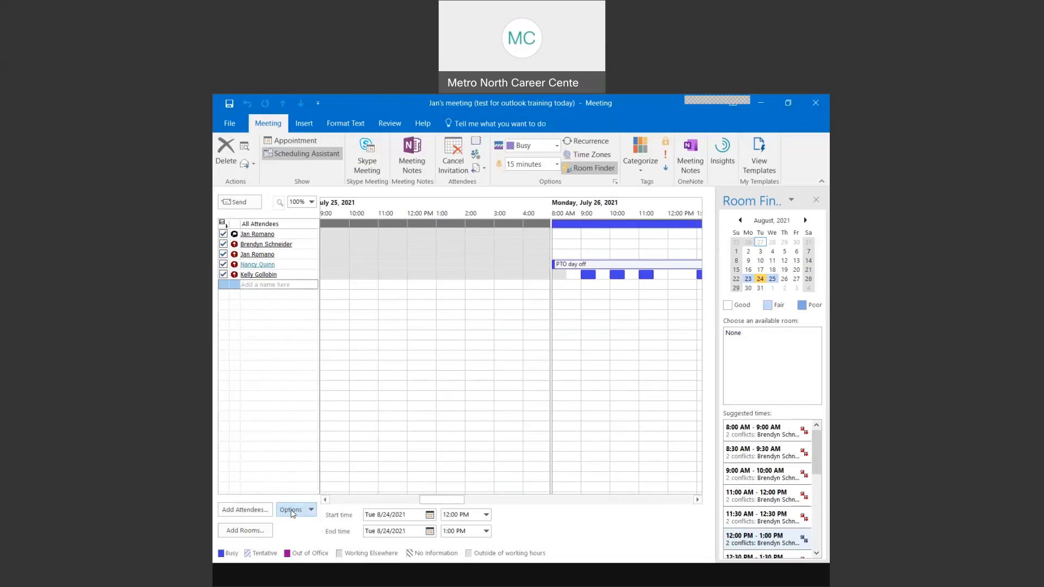
click(292, 511)
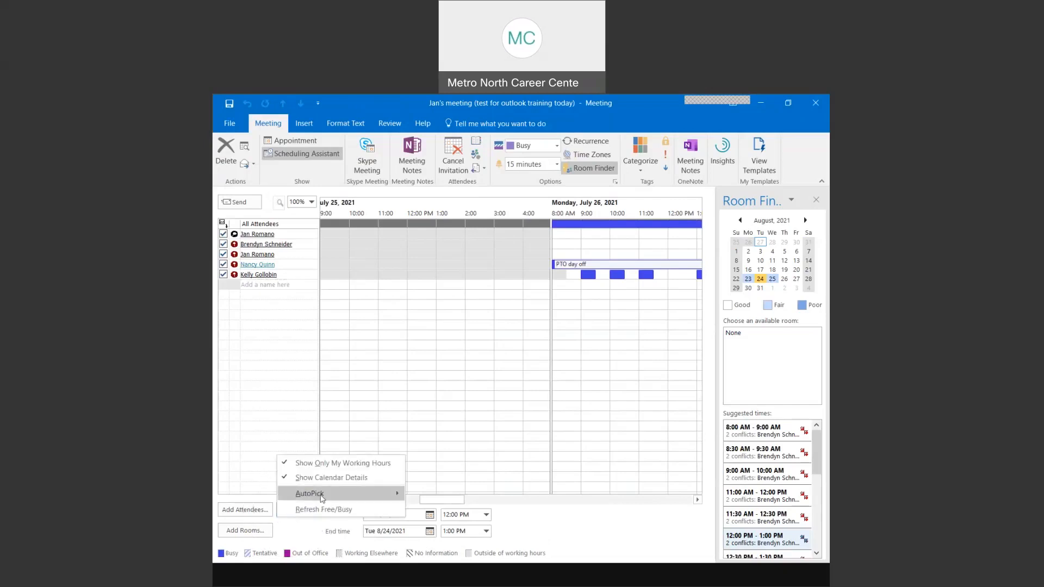
mouse_move(321, 496)
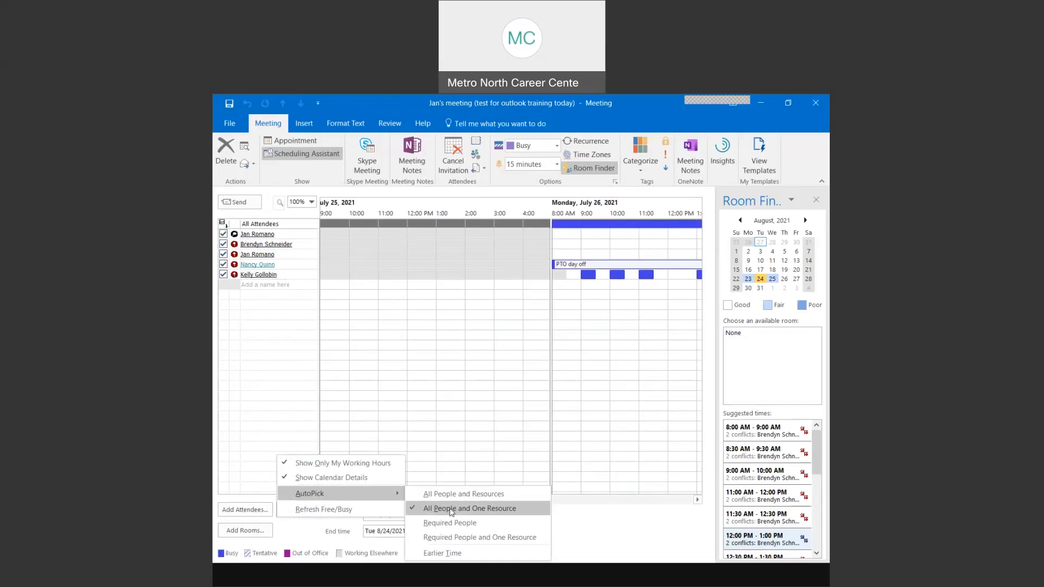
- Use AutoPick for all attendees to reschedule Jan's meeting to Thu 8/26/2021, 8:30–9:30 AM
click(451, 509)
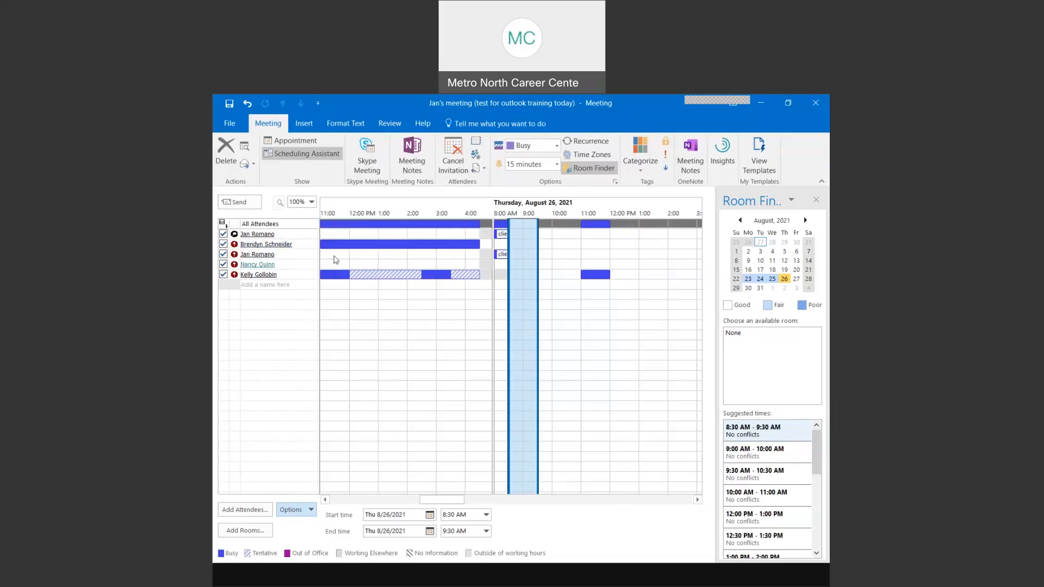
mouse_move(272, 266)
mouse_move(266, 244)
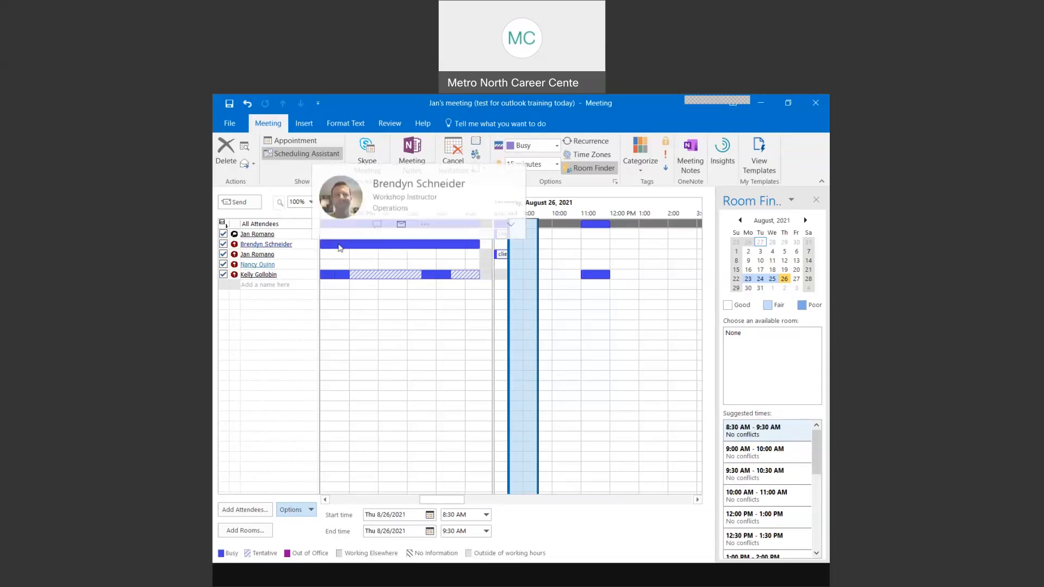
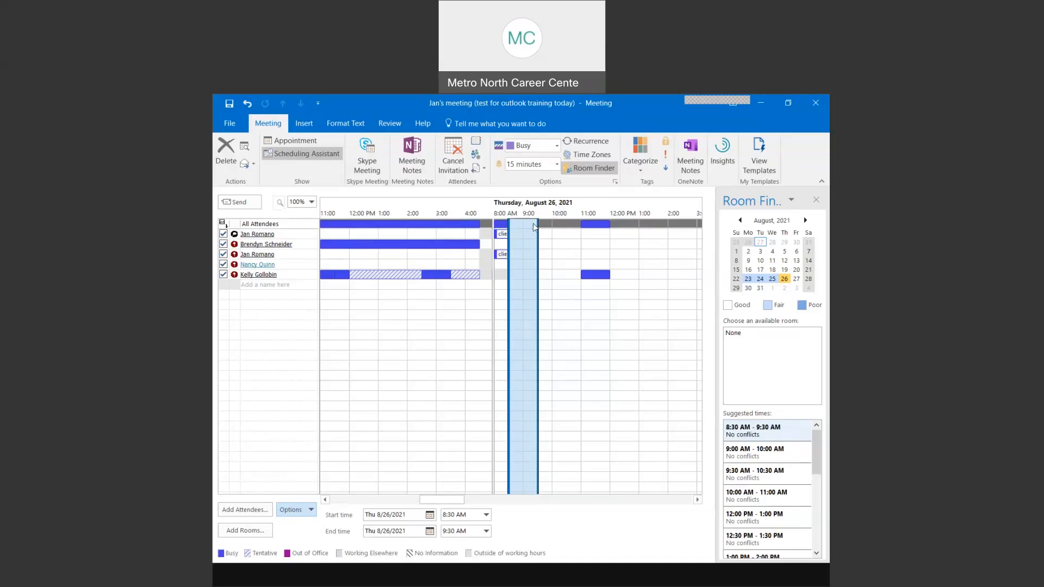
- Move the meeting block to the conflict-free 10:00–10:30 AM slot on Thursday 8/26/2021
click(563, 227)
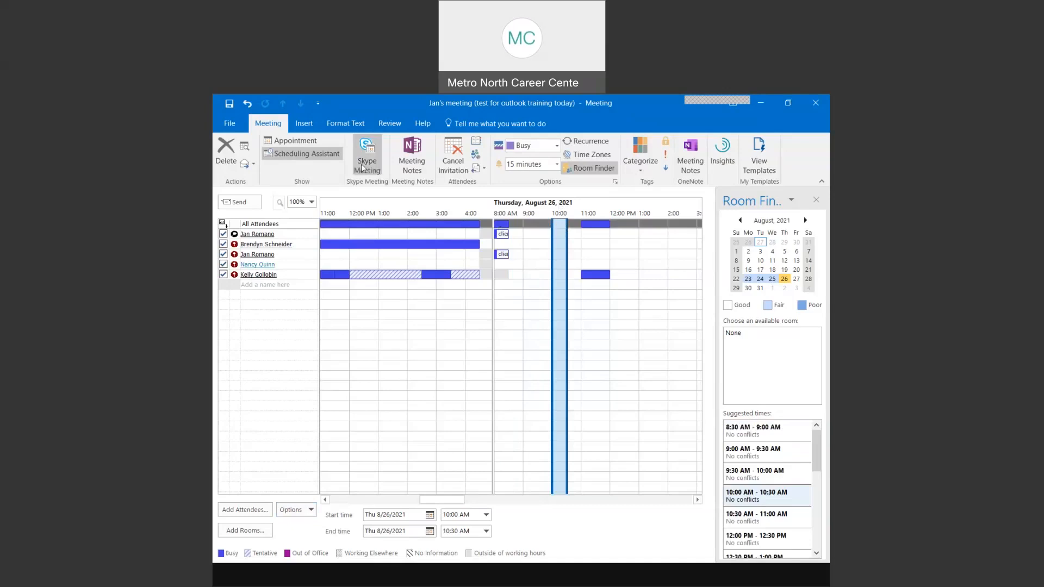
- Return to the meeting details form and review the invitees, location and 10:00–10:30 AM times
click(297, 141)
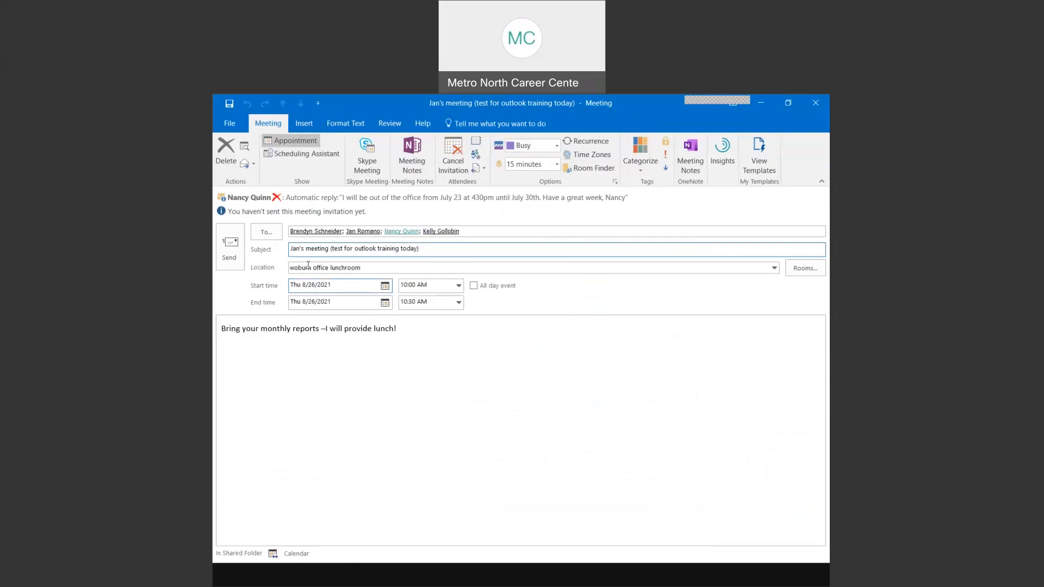
click(228, 268)
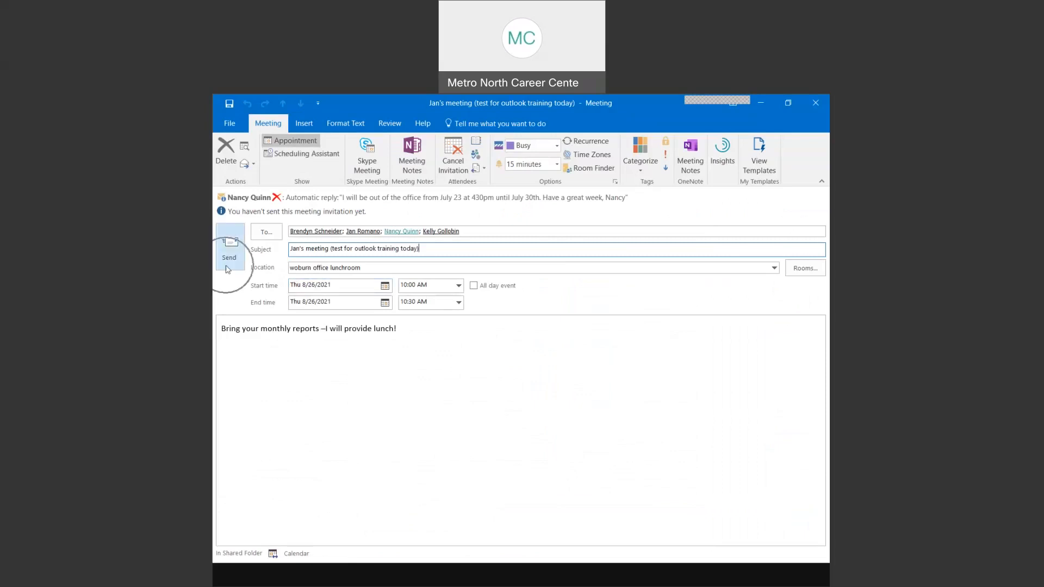
click(336, 263)
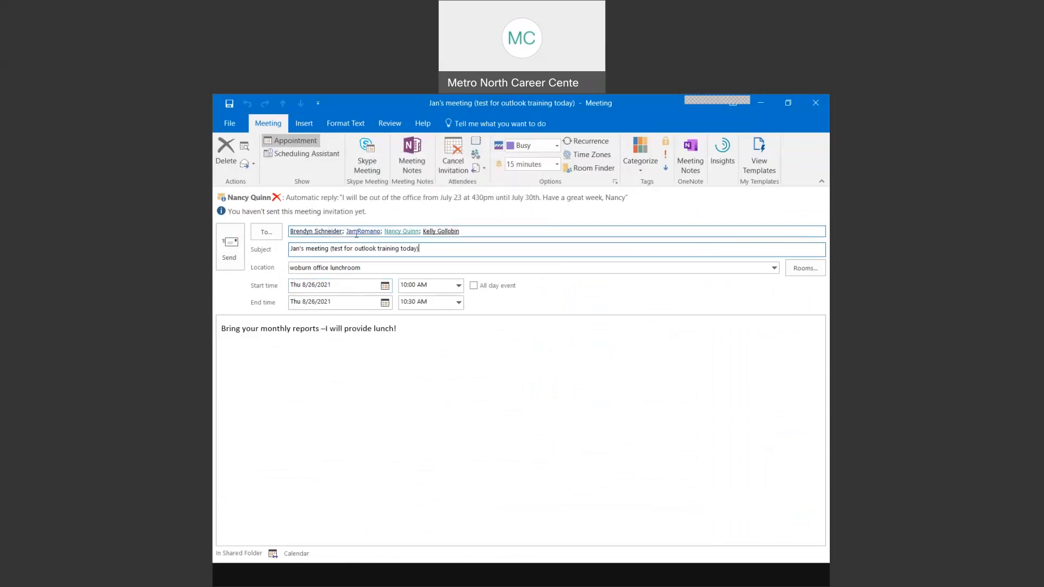
mouse_move(403, 236)
mouse_move(455, 231)
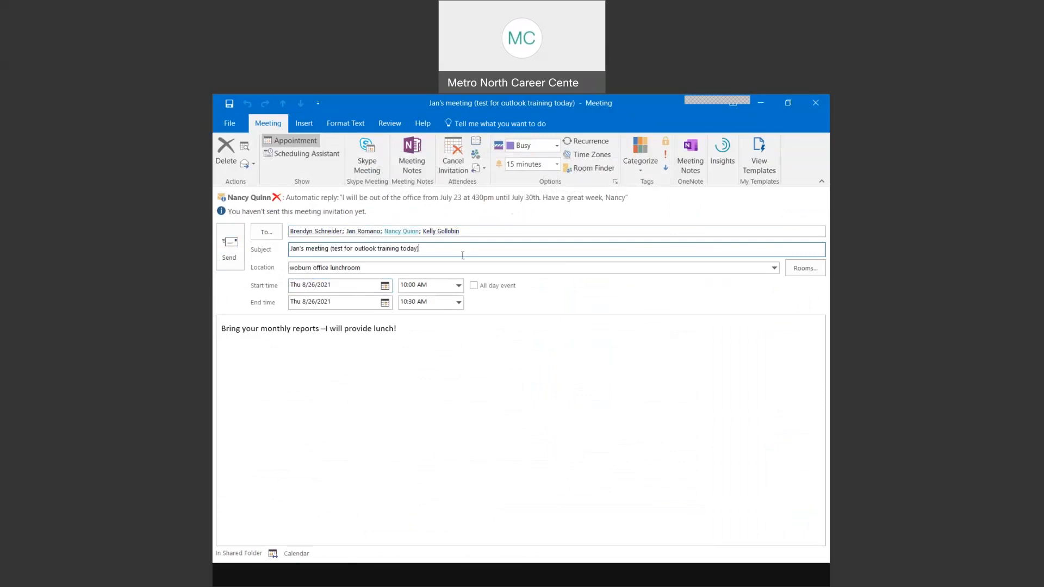
click(334, 285)
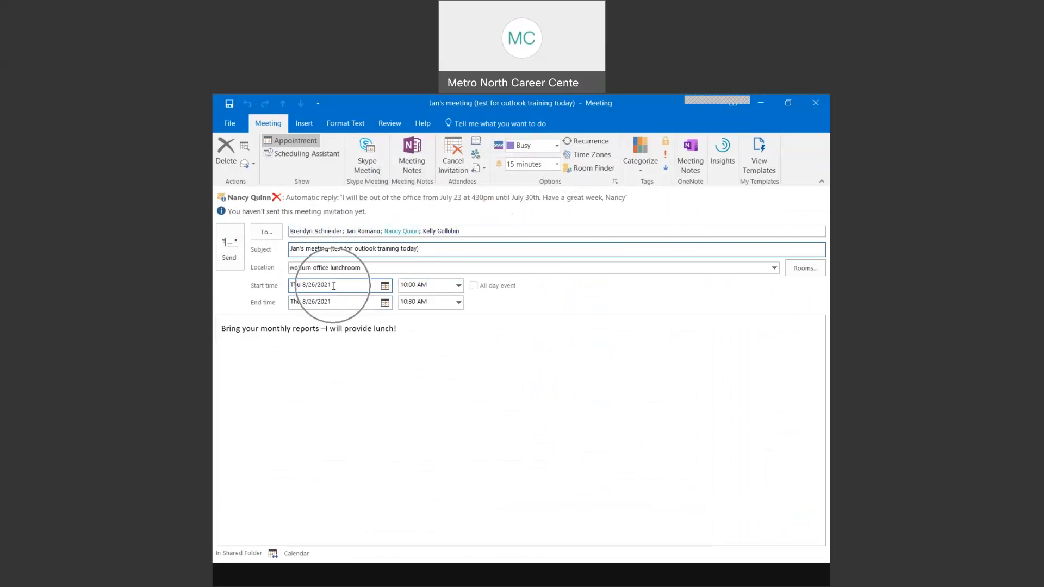
key(ctrl)
key(ctrl)
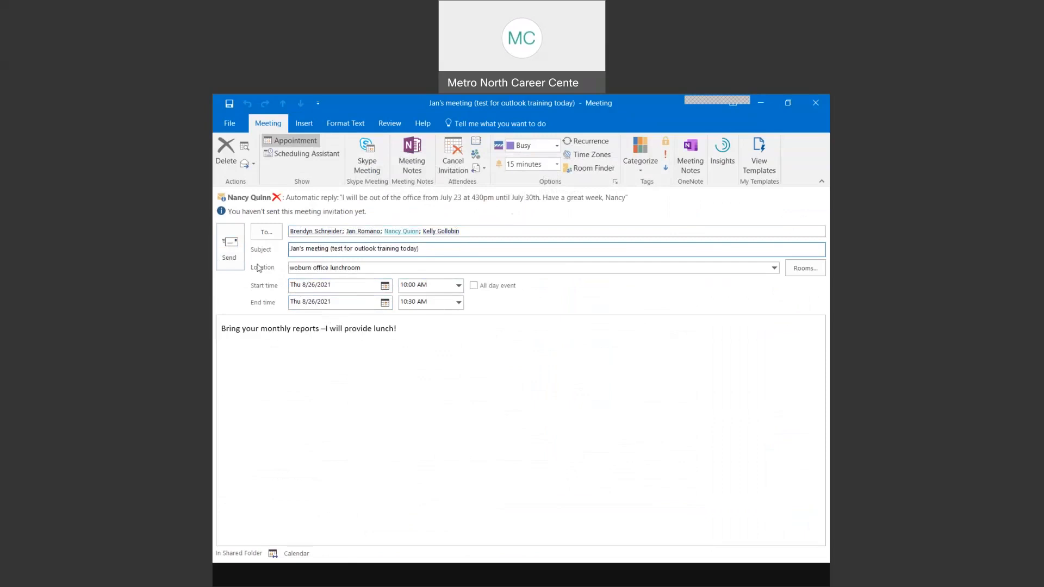
- Send the meeting invitation to all four invitees and return to the Outlook calendar
click(232, 256)
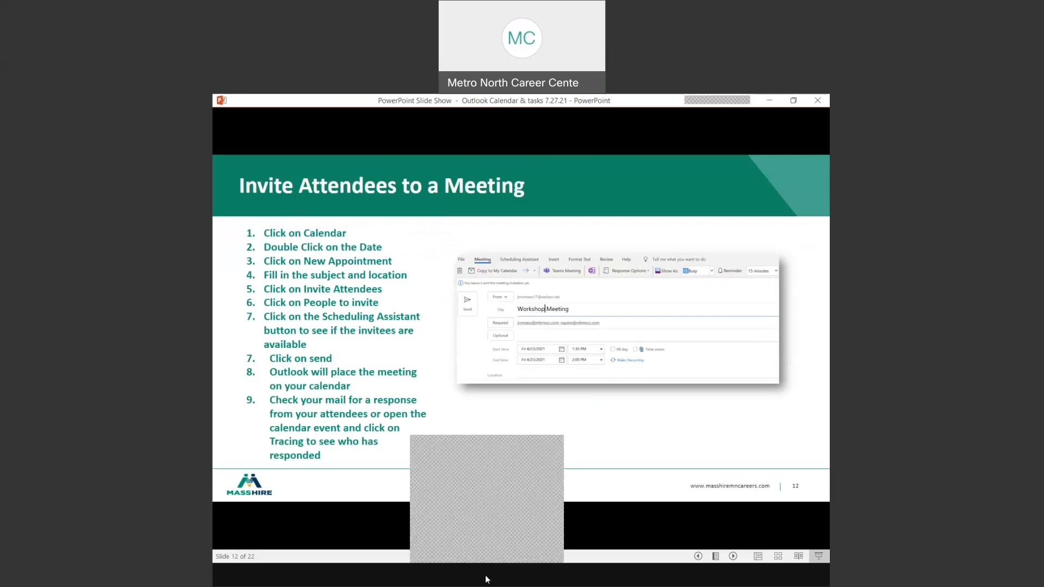
click(467, 517)
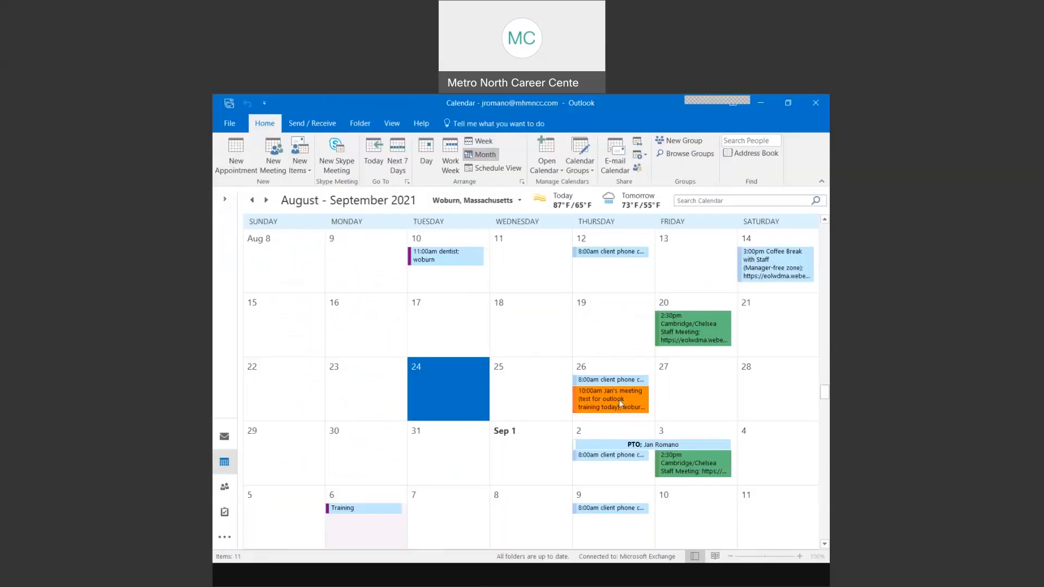
- Confirm Jan's meeting sits at 10:00 AM on August 26, then switch to the Mail inbox
mouse_move(612, 399)
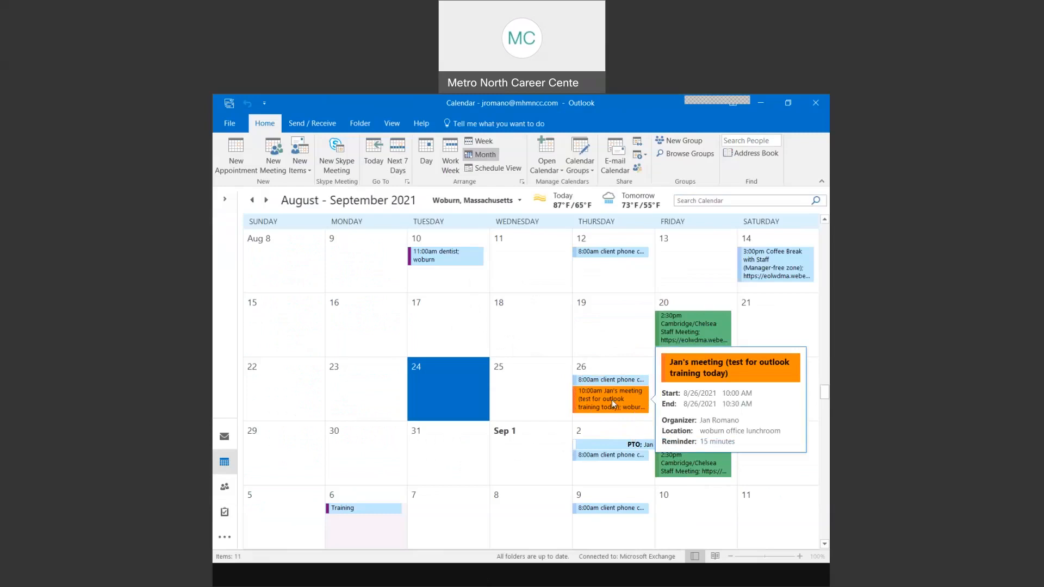
click(225, 439)
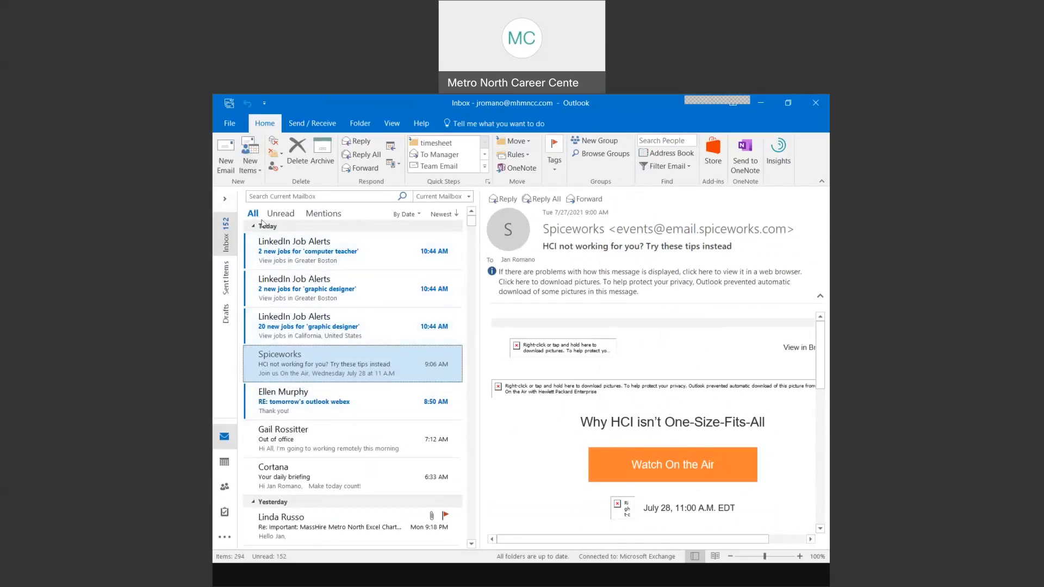
- Go back to the calendar, then return to slide 12 of the PowerPoint slide show
click(312, 124)
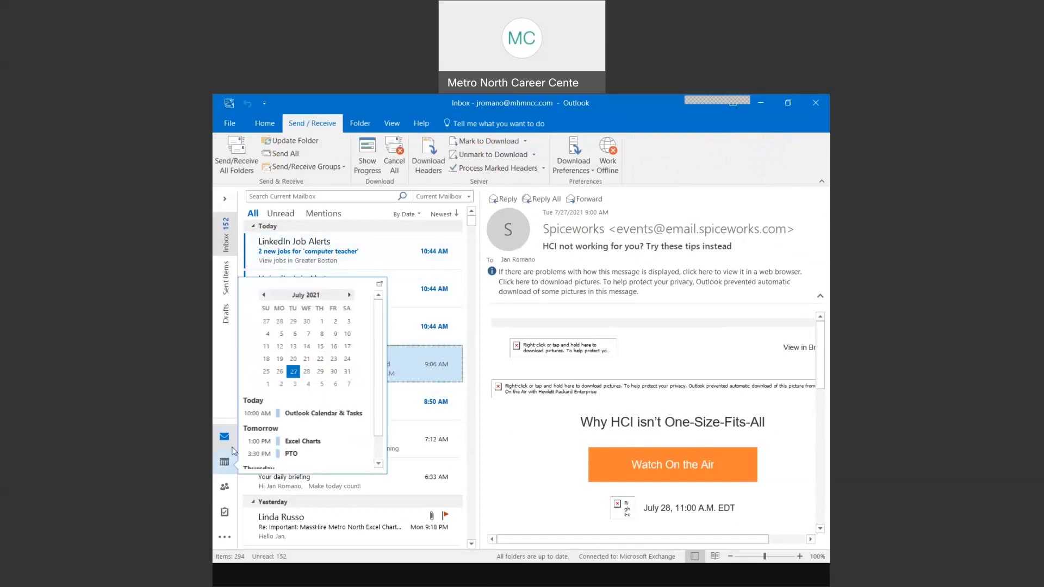
click(558, 574)
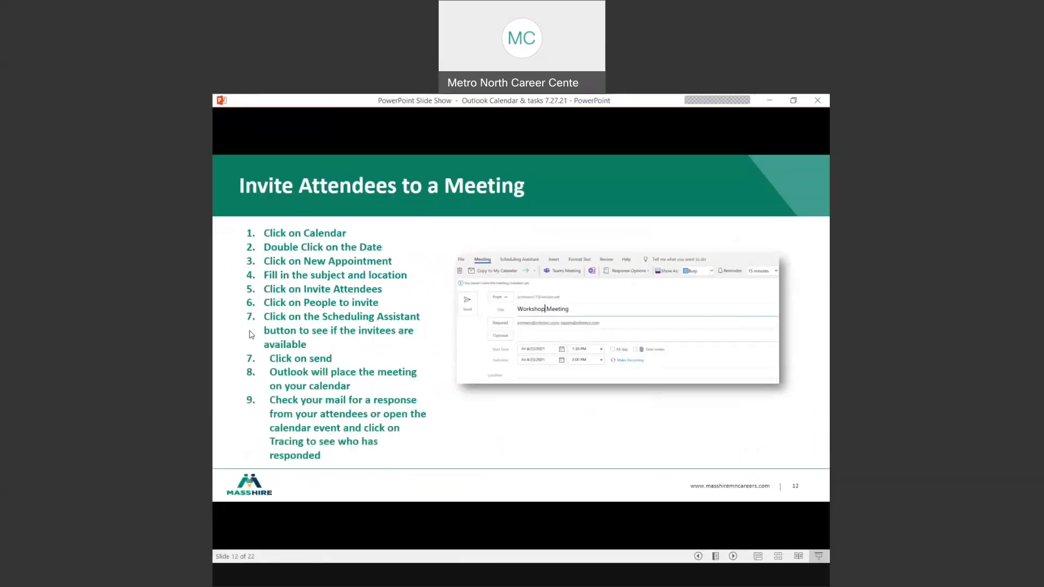
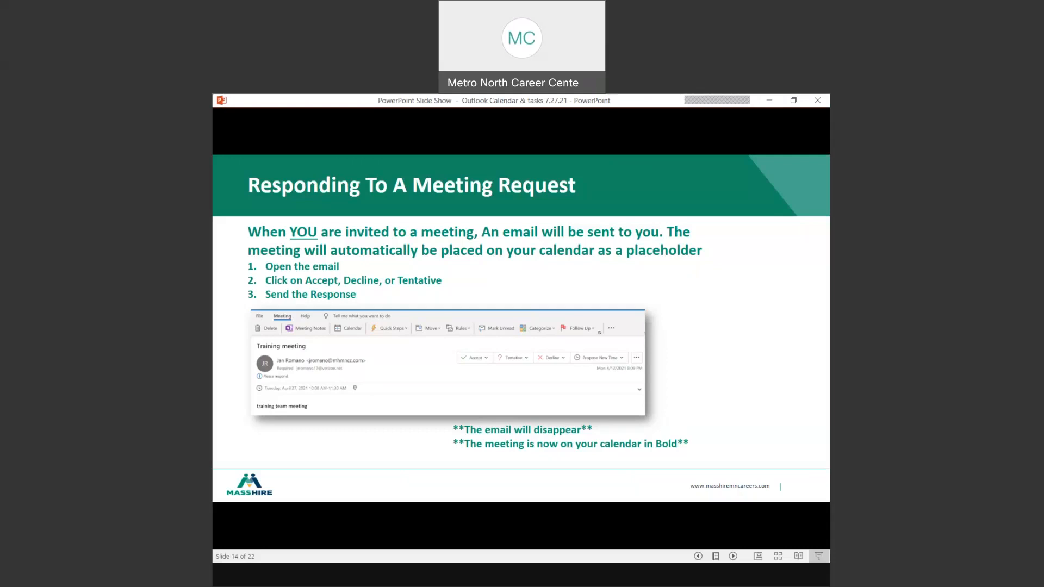
- Advance the slide show to slide 15, 'Email Your Calendar'
key(Right)
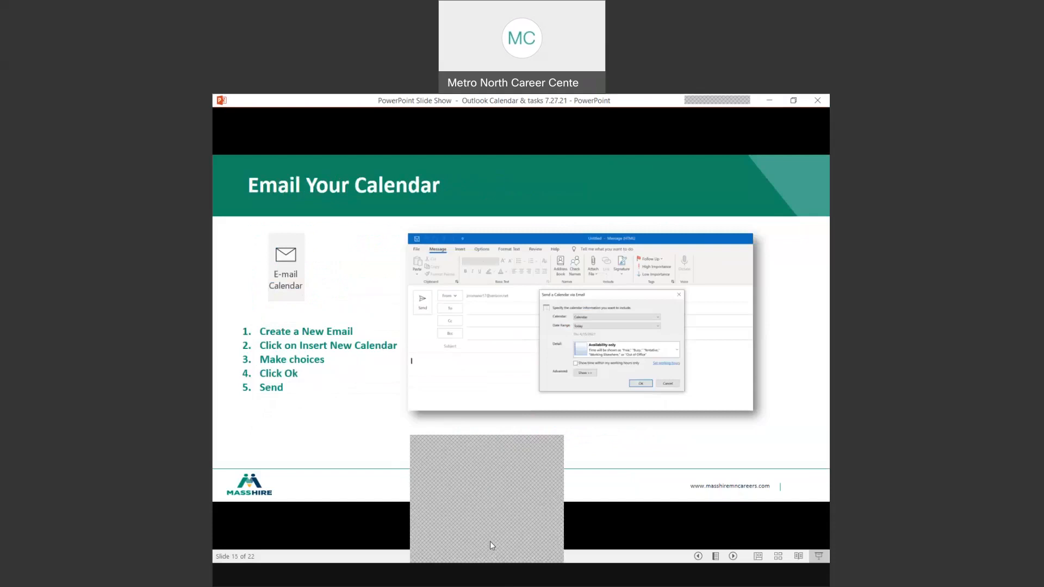
- Create a Nov 1, 2021 appointment for the colleague's November training-only meeting at woburn, 8:00–8:30 AM
click(490, 541)
scroll(380, 379, down, 10)
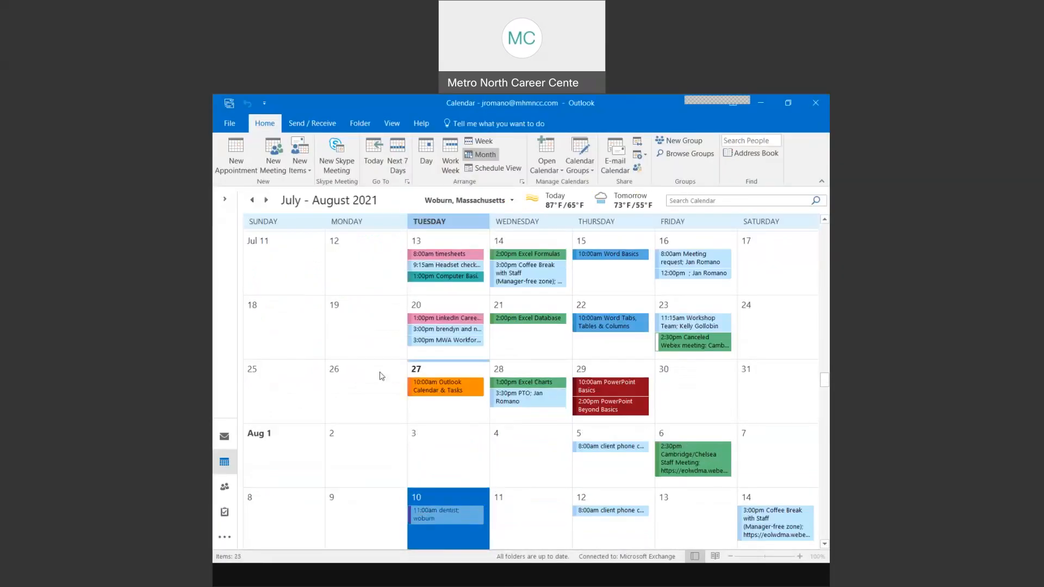
scroll(379, 380, down, 6)
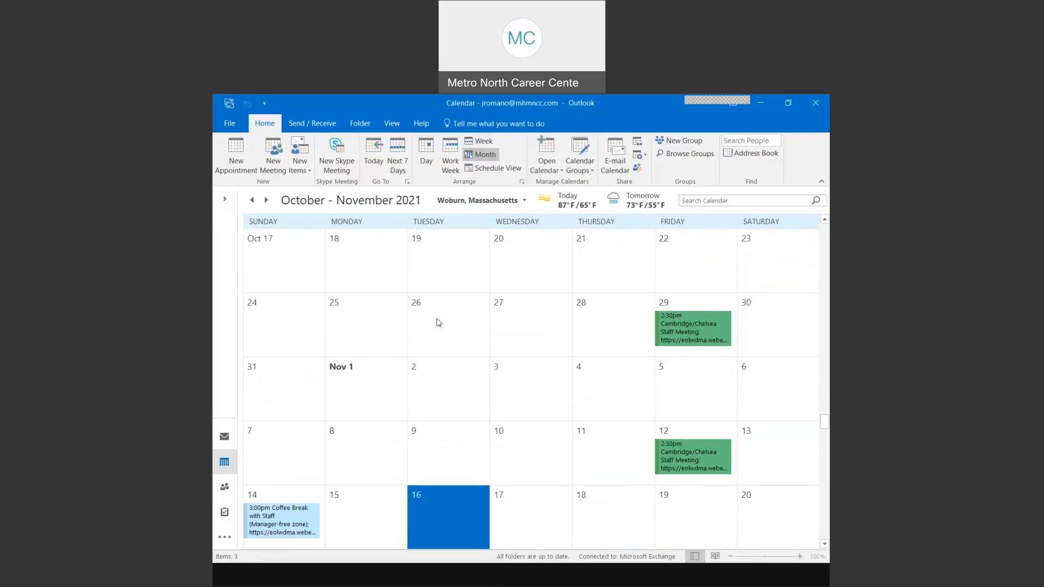
click(363, 392)
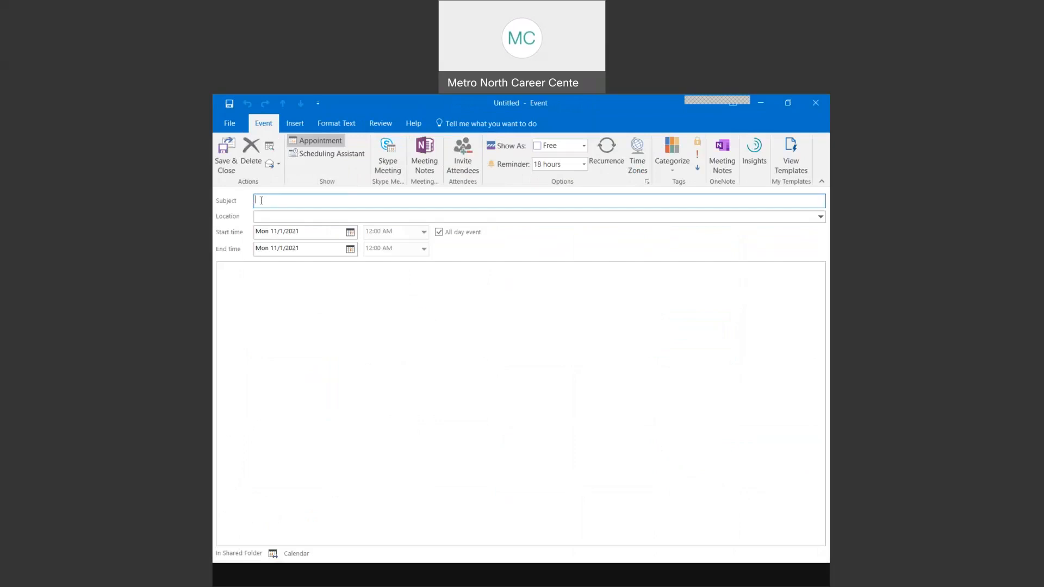
text(jan's november meeting for training only)
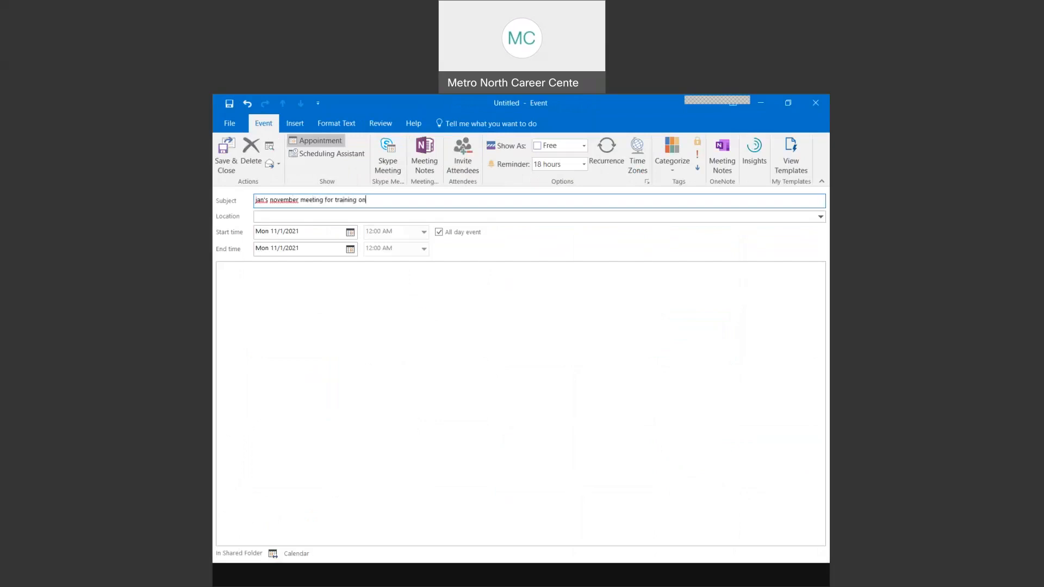
click(263, 218)
text(woburn)
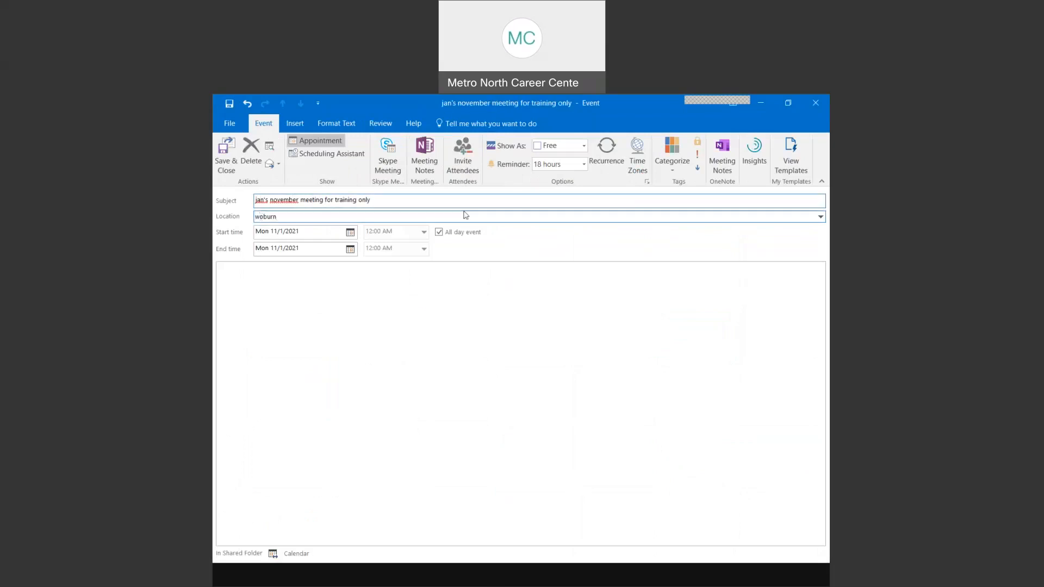
click(438, 231)
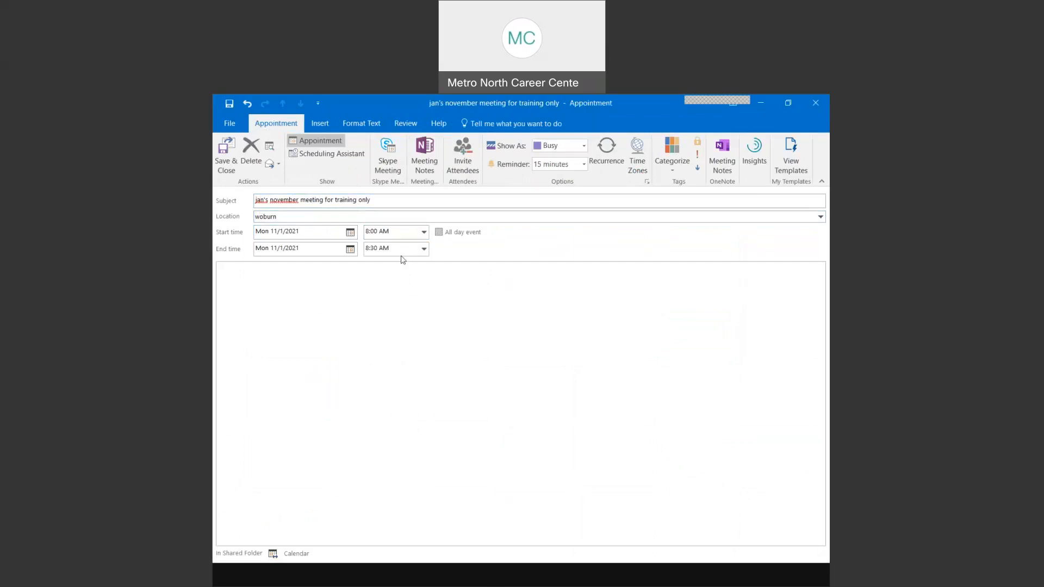
- Convert the appointment to a meeting and add the colleague from the address book as required attendee
click(464, 157)
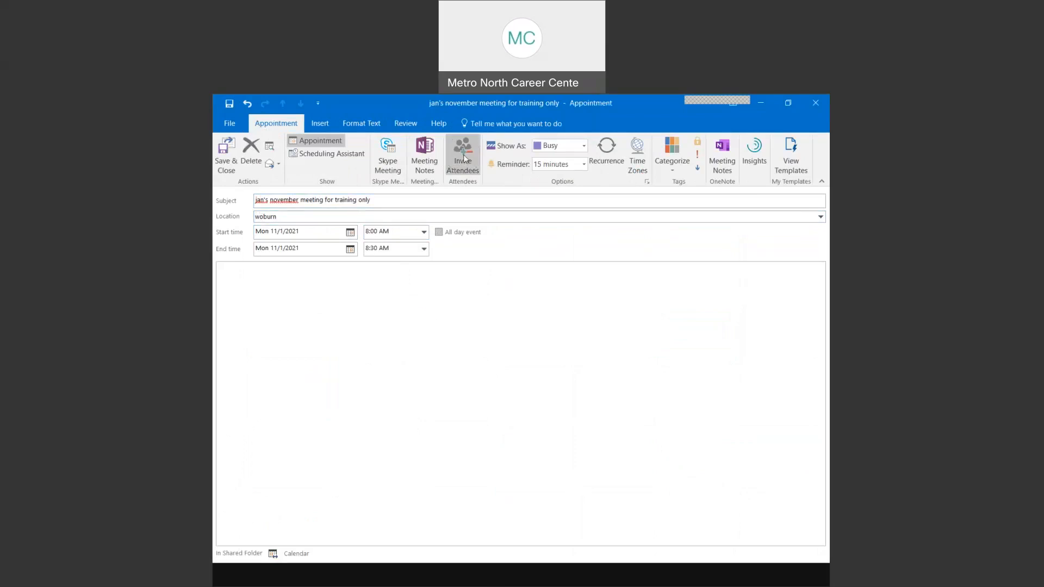
click(464, 158)
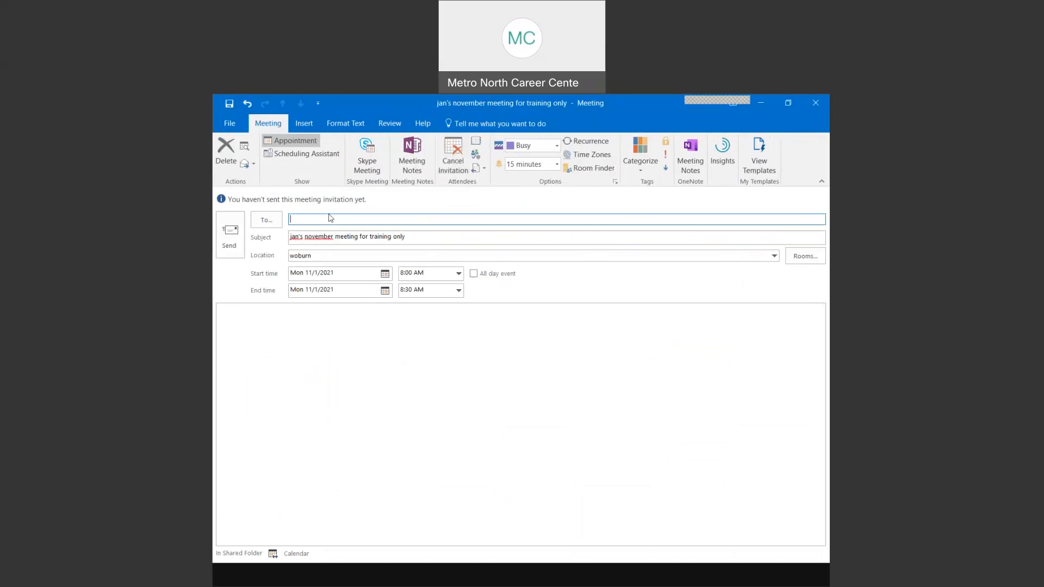
click(267, 220)
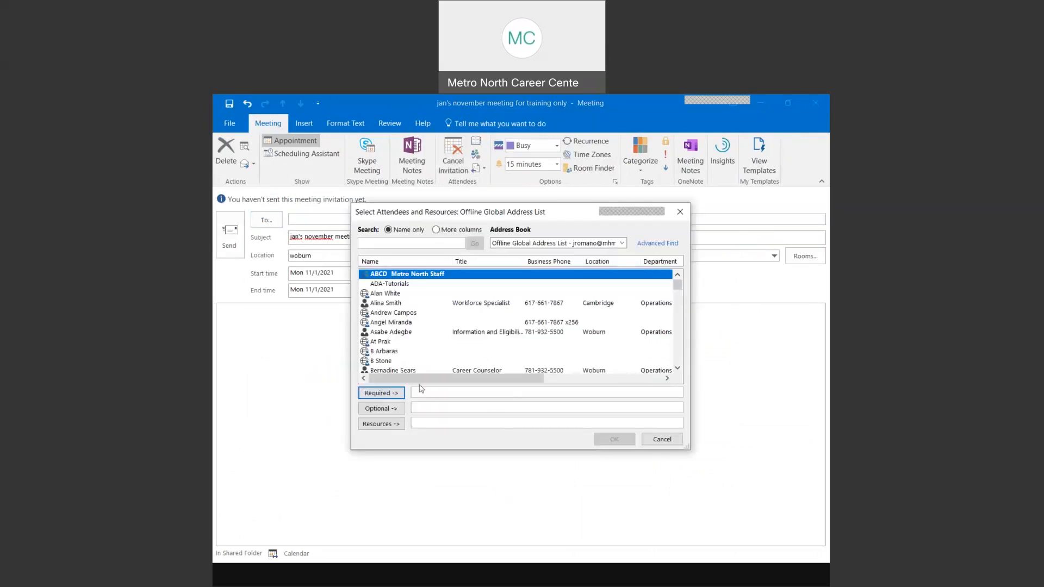
text(jan)
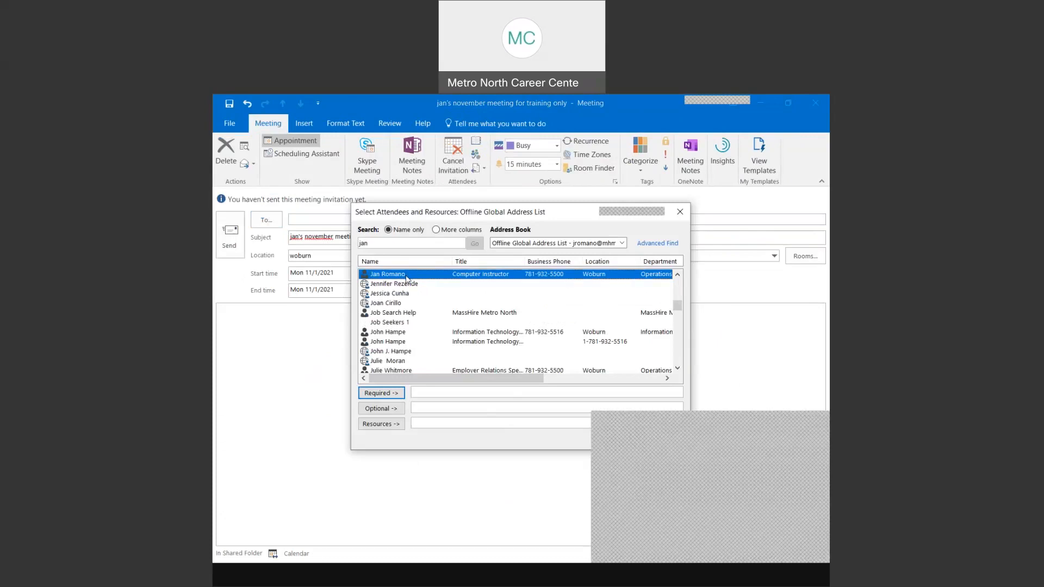
double_click(407, 279)
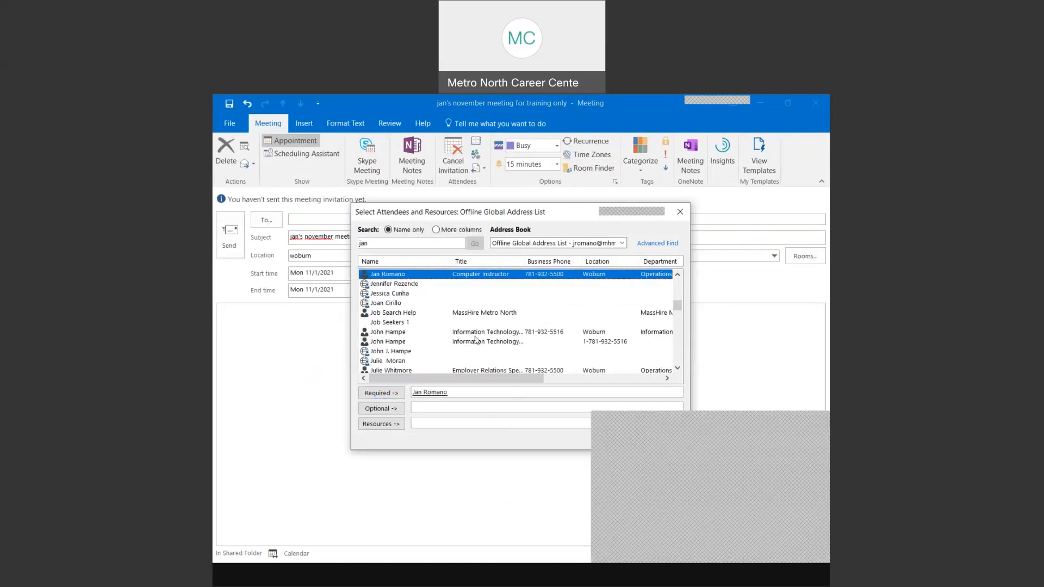
- Review the attendee's contact, organization and e-mail details, then confirm the attendee
right_click(434, 392)
click(408, 402)
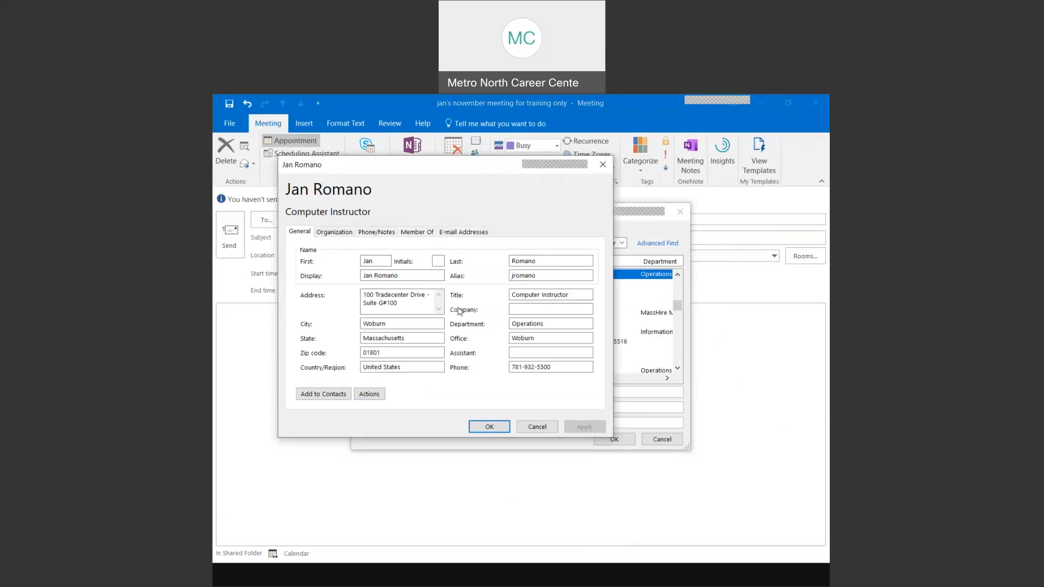
click(334, 232)
click(463, 231)
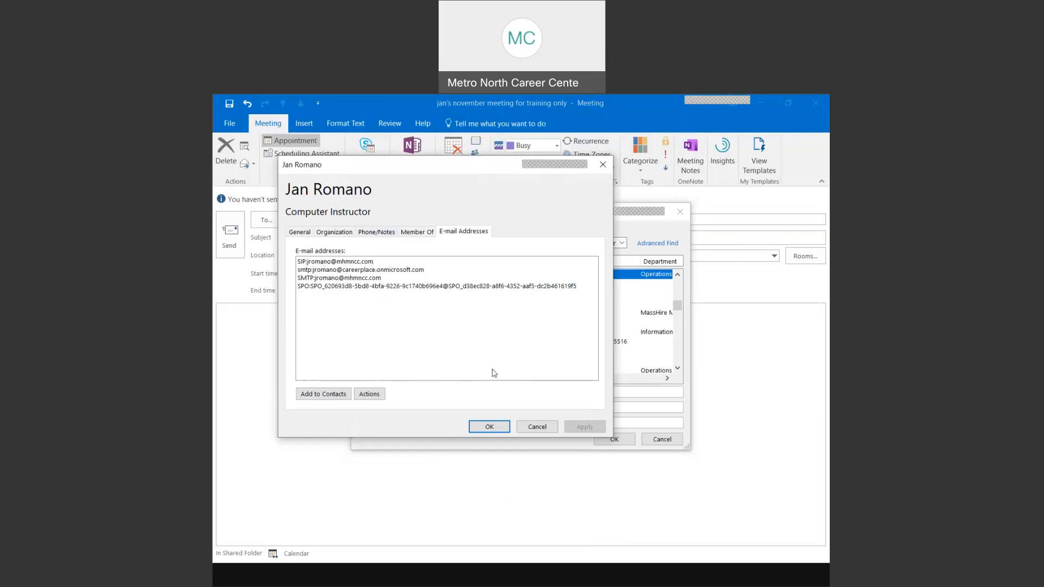
click(544, 432)
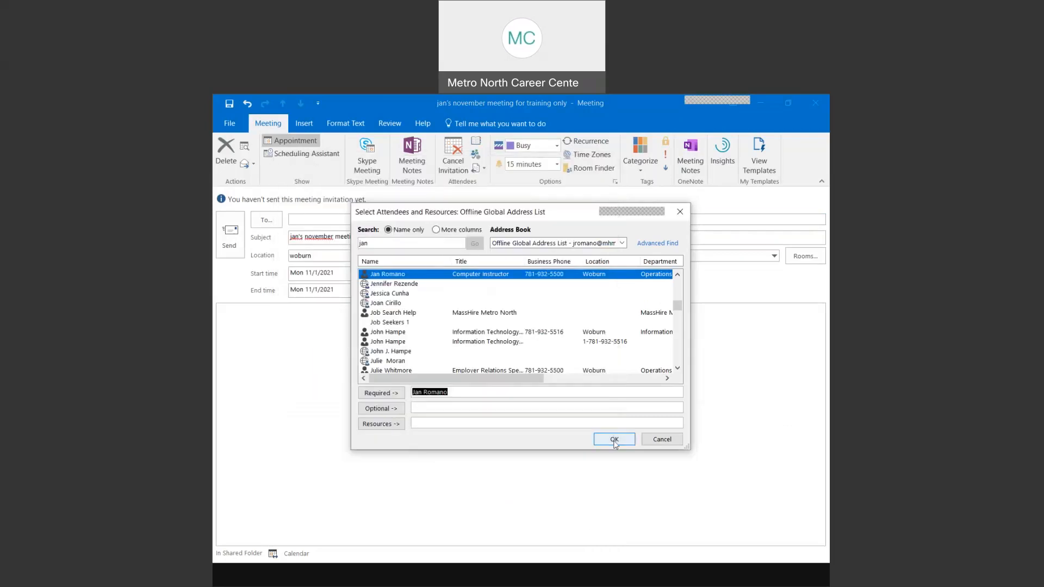
click(613, 440)
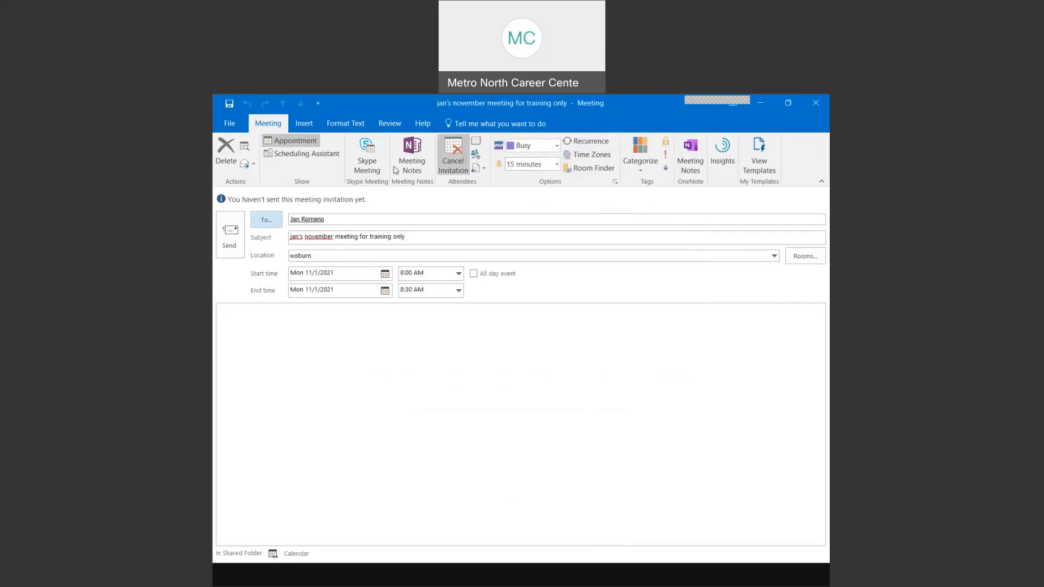
- Check free/busy times in the Scheduling Assistant, then send the Nov 1 meeting invitation
click(302, 156)
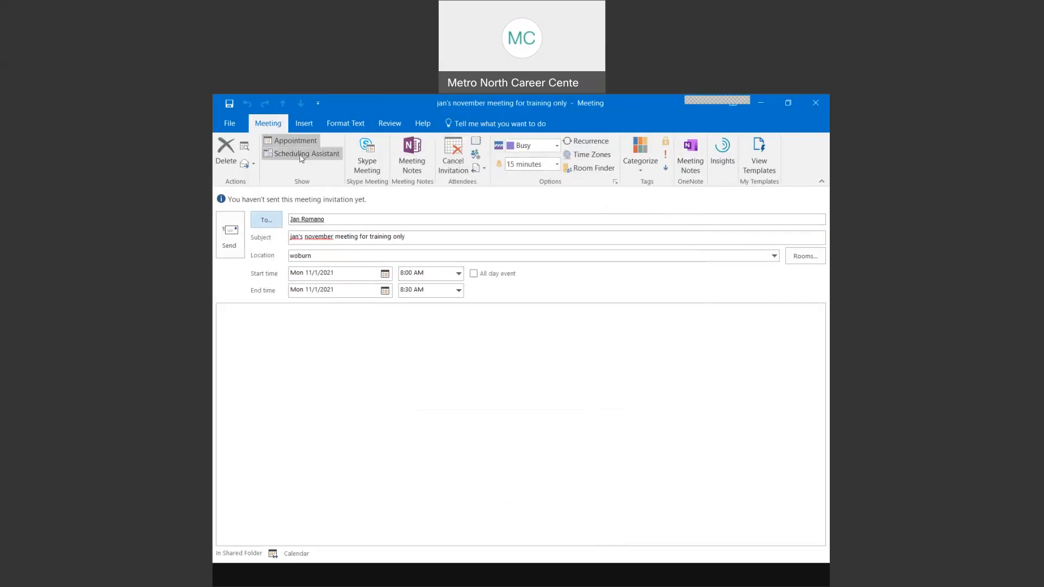
click(302, 156)
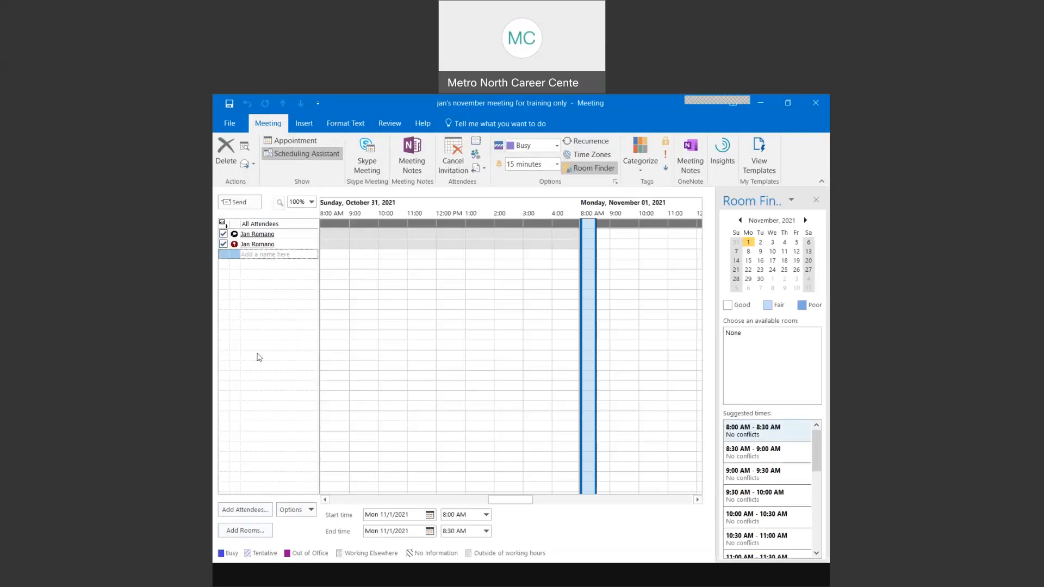
click(298, 514)
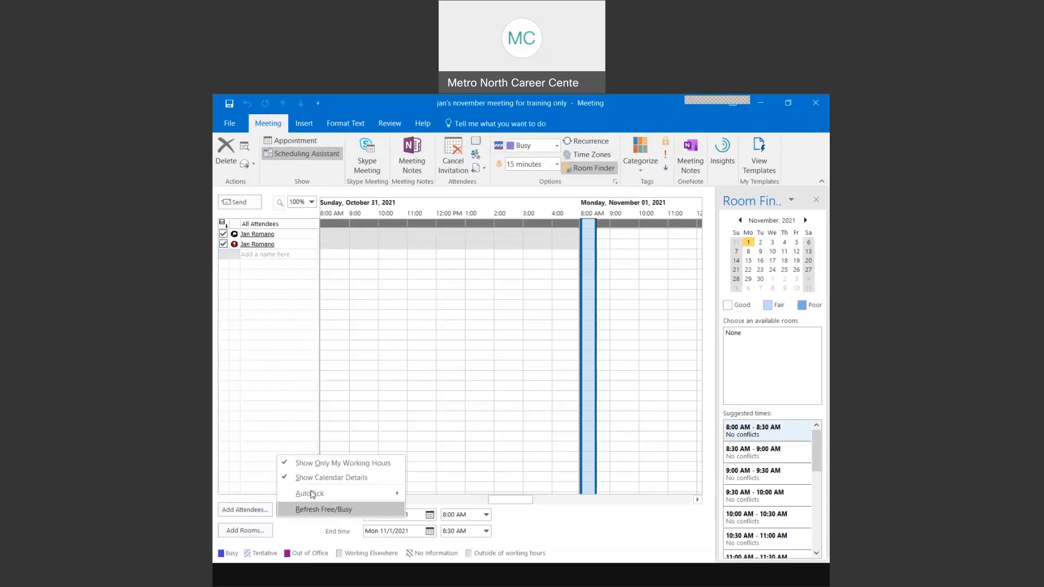
mouse_move(311, 493)
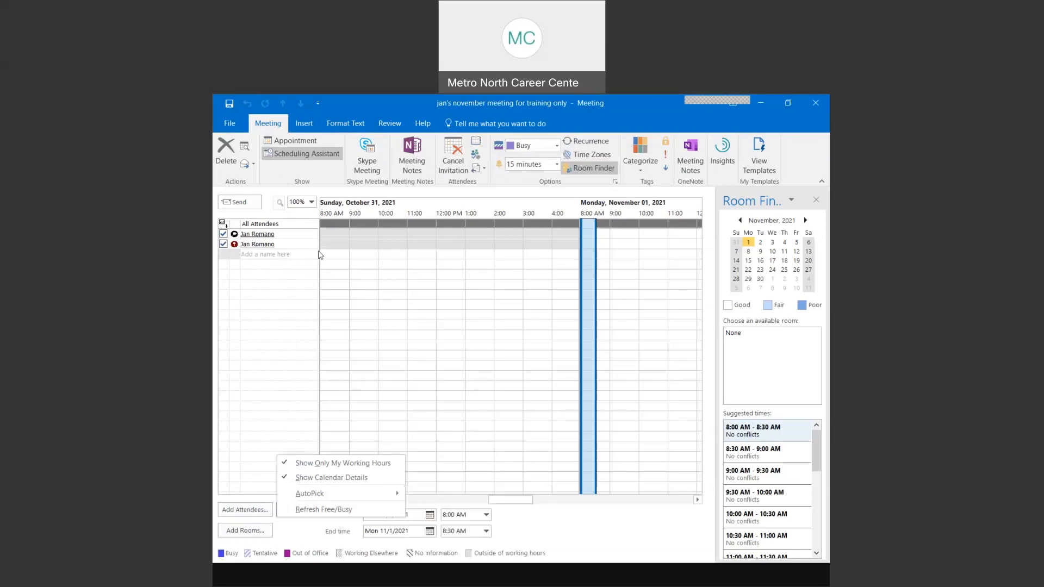
click(302, 139)
click(302, 140)
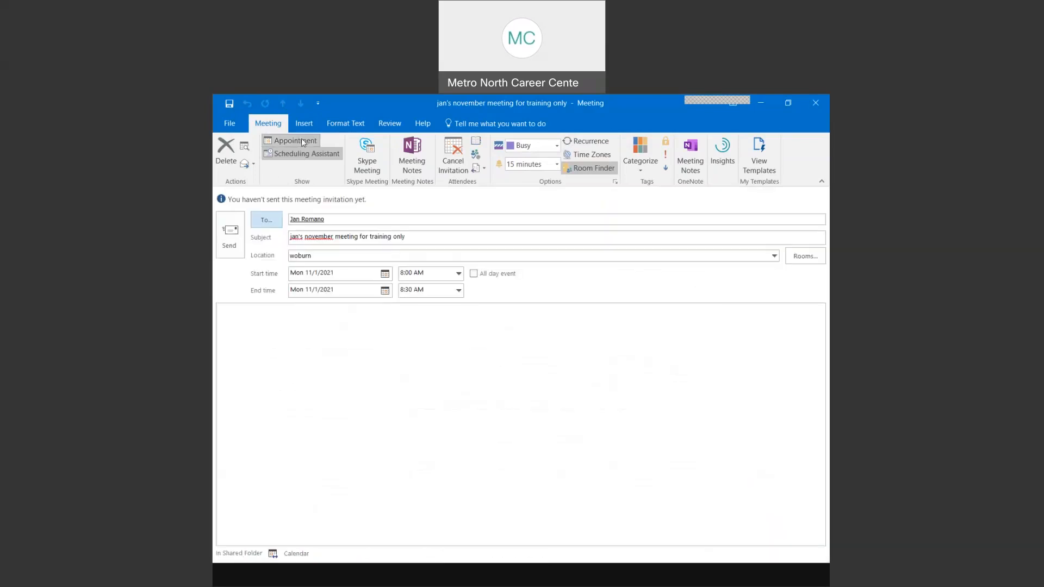
click(238, 249)
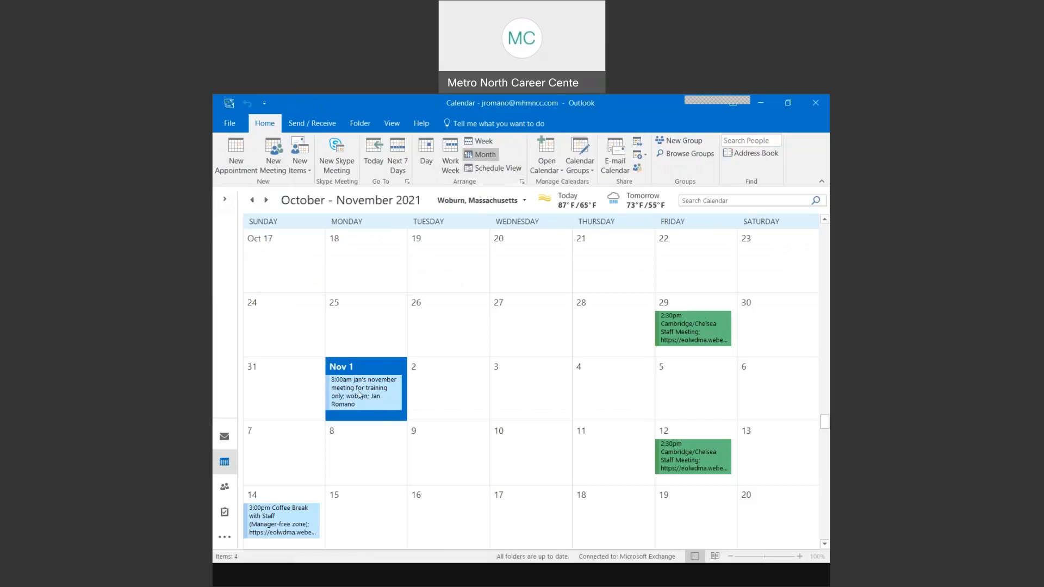
click(224, 436)
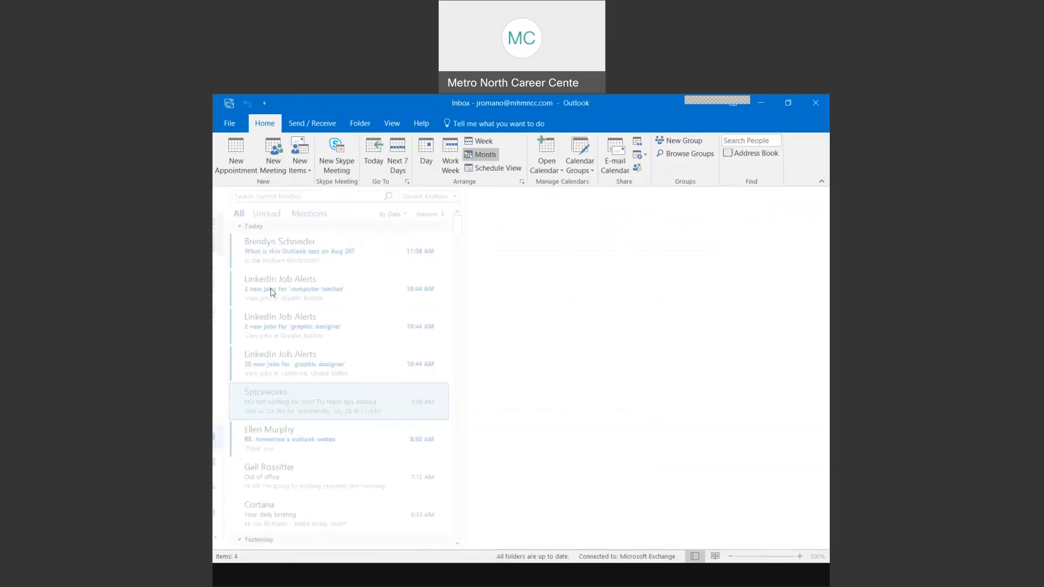
click(295, 254)
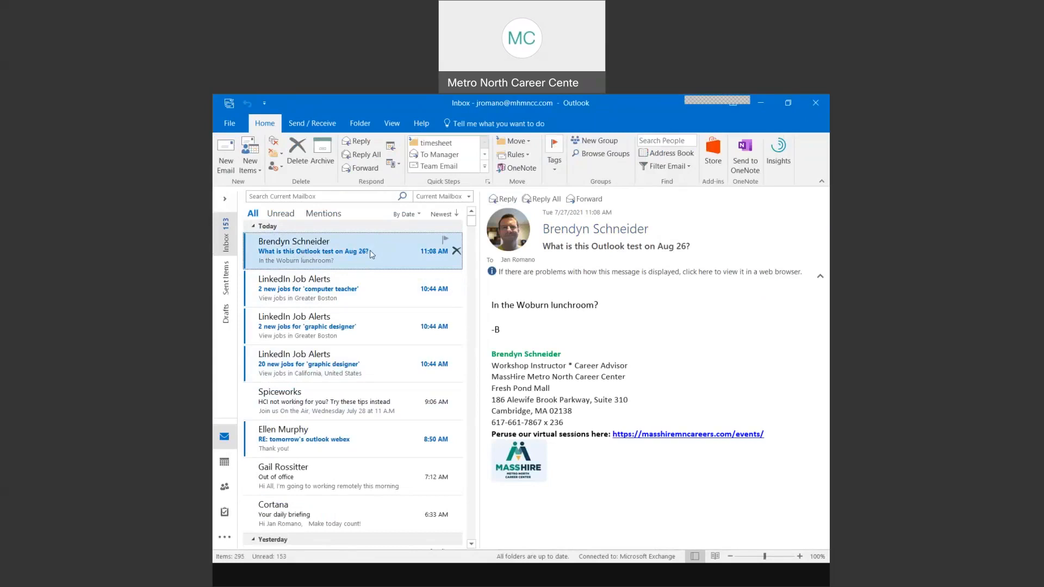
click(224, 461)
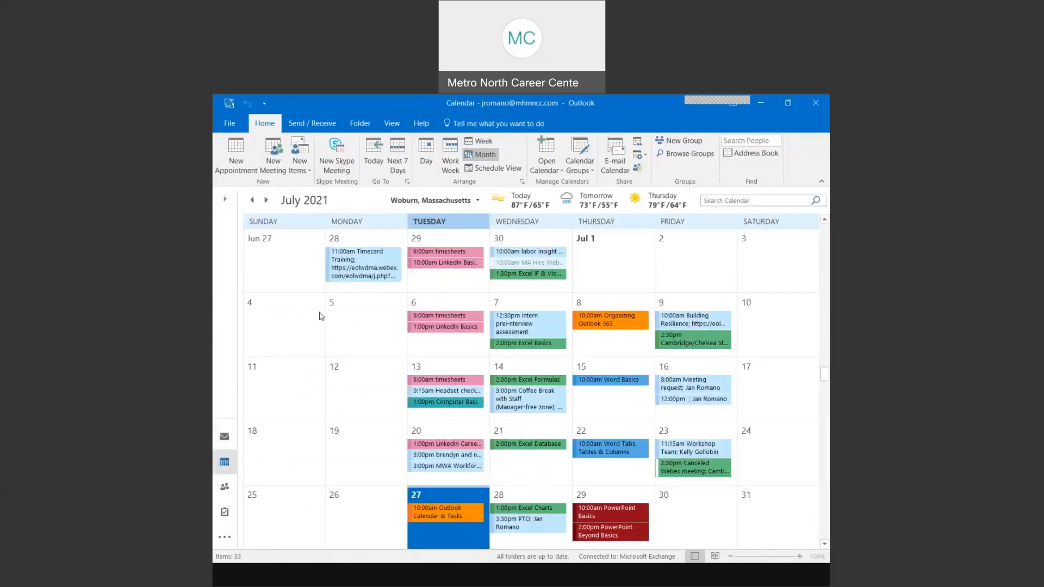
scroll(320, 316, down, 8)
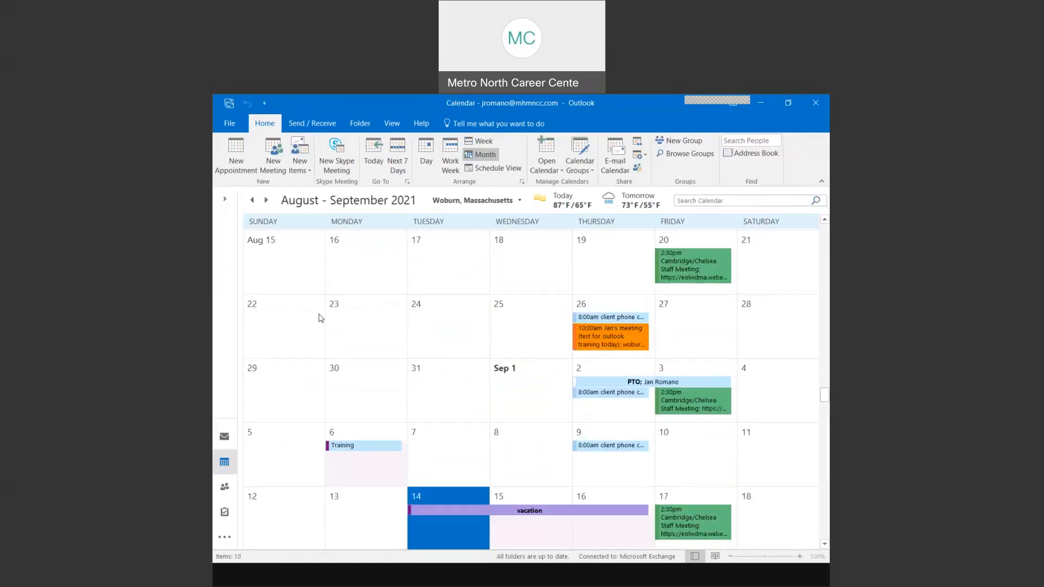
click(555, 583)
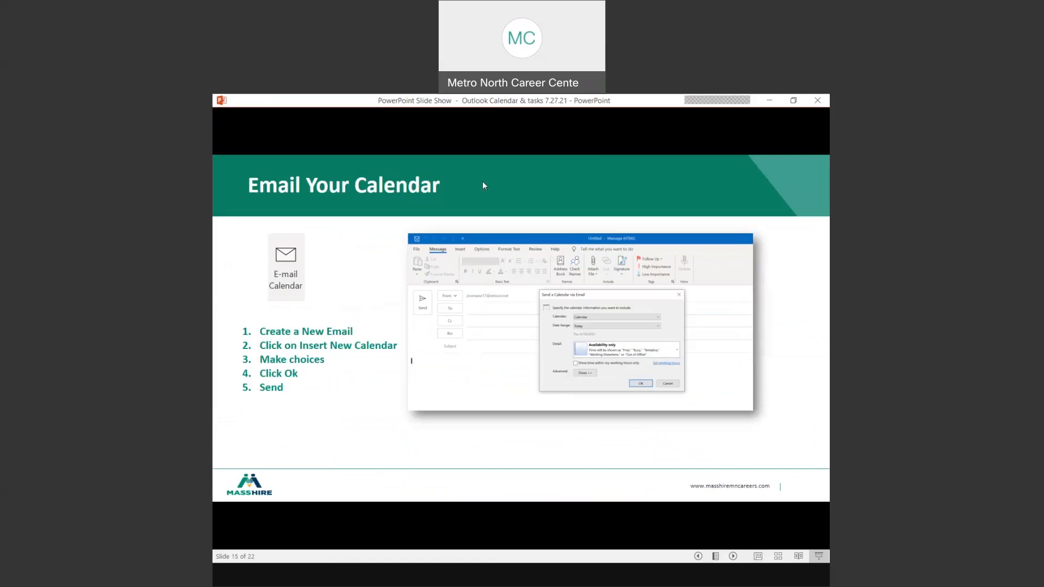
- Jump the slide show to the Appointments & Events & Meetings slide
right_click(600, 180)
mouse_move(628, 219)
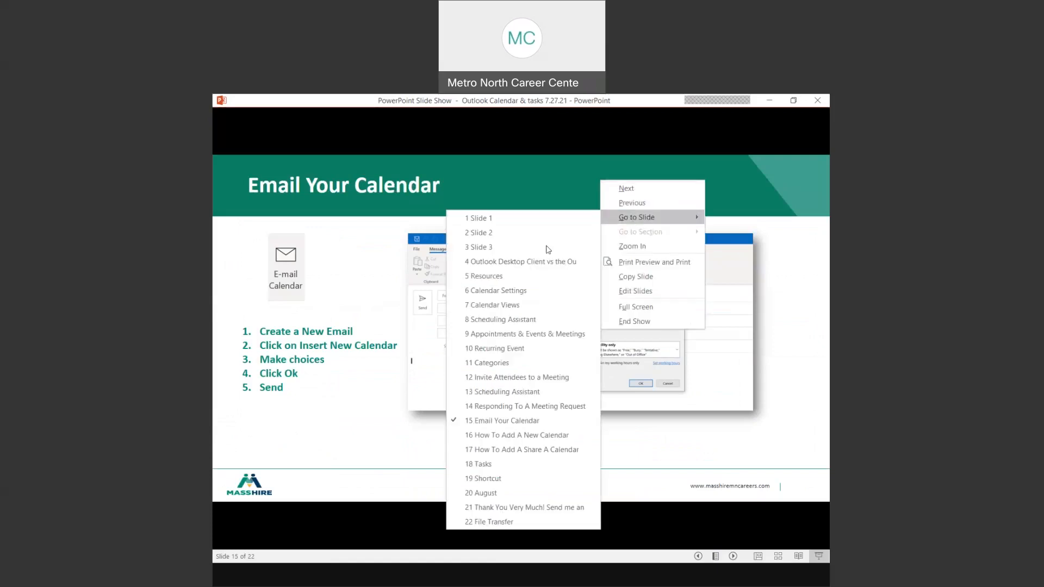
click(512, 333)
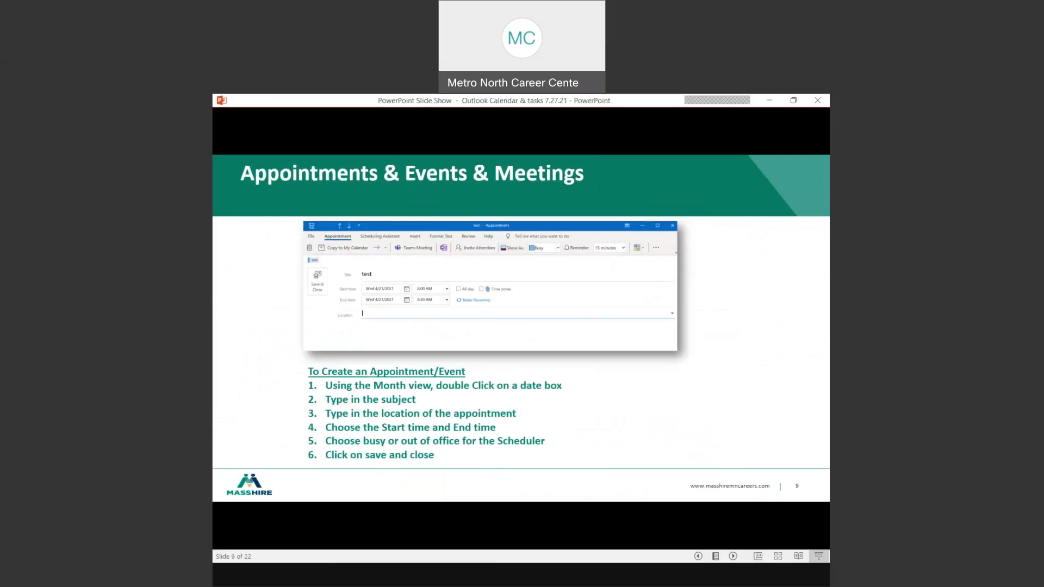
- Advance past the Scheduling Assistant and Responding To A Meeting Request slides to slide 15
key(Right)
key(Right)
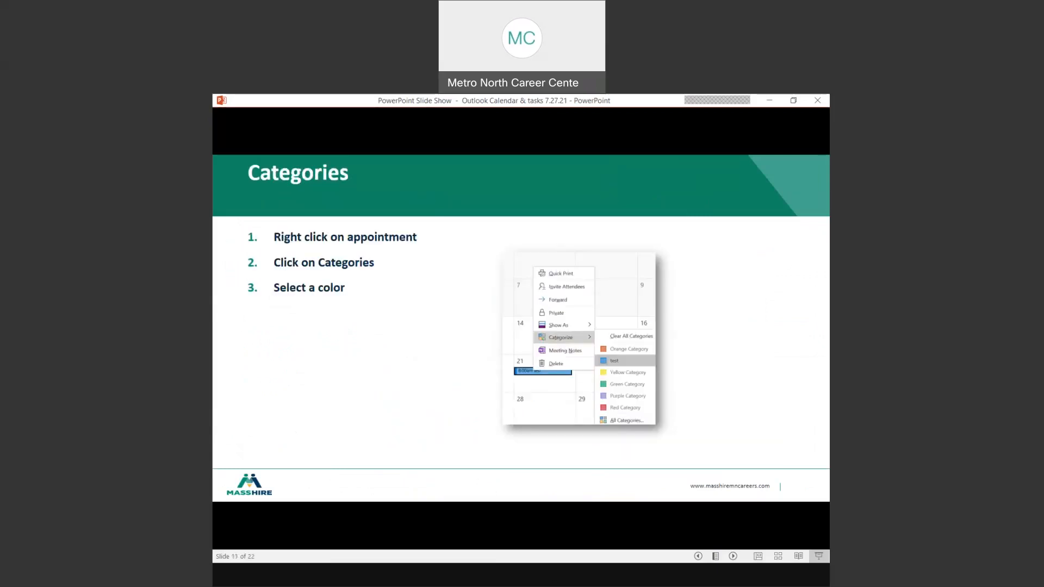
key(Right)
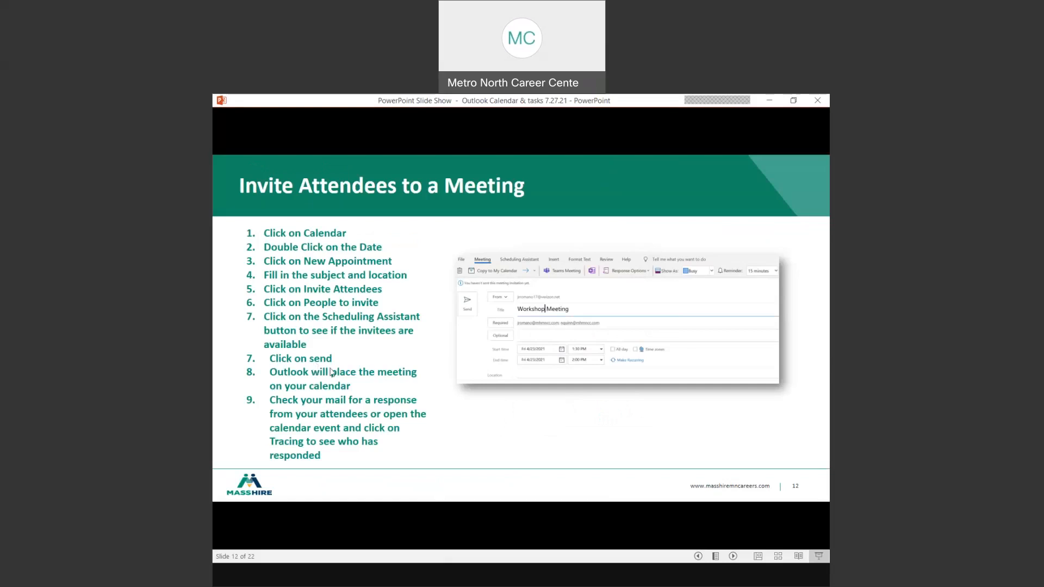
key(Right)
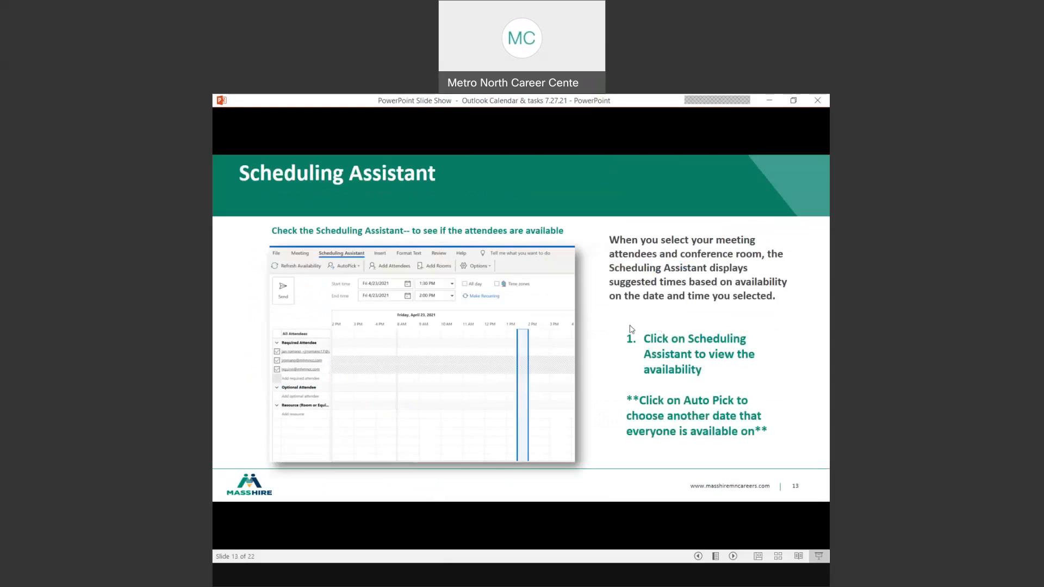
key(Right)
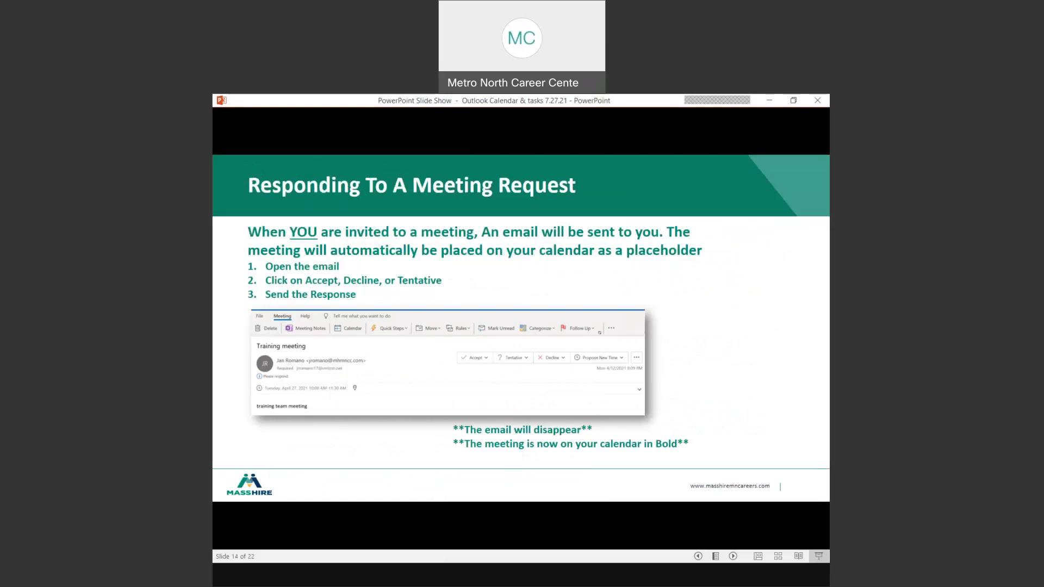
key(Right)
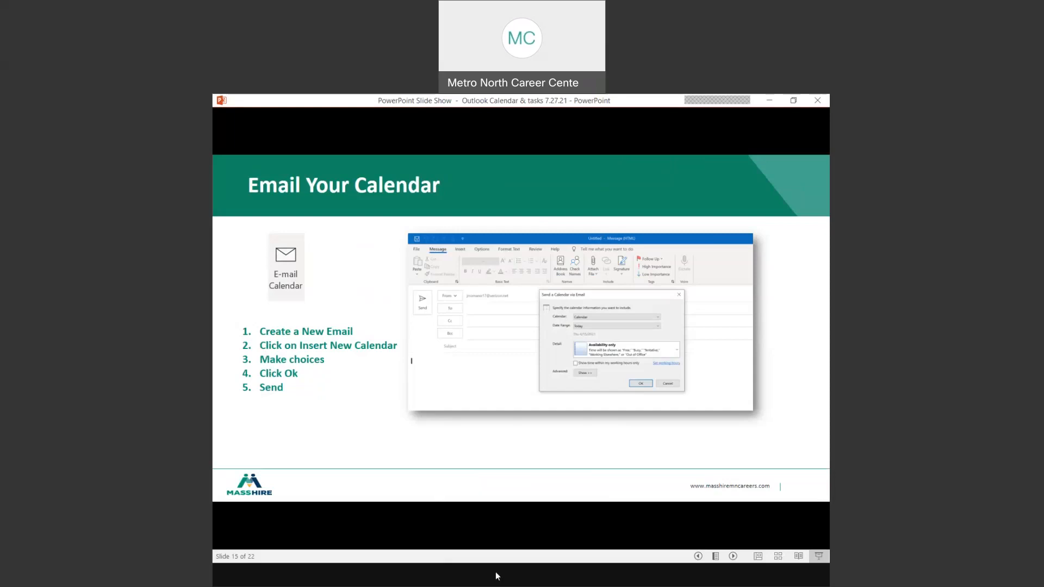
- Switch to Outlook Mail and start a new email message
mouse_move(489, 576)
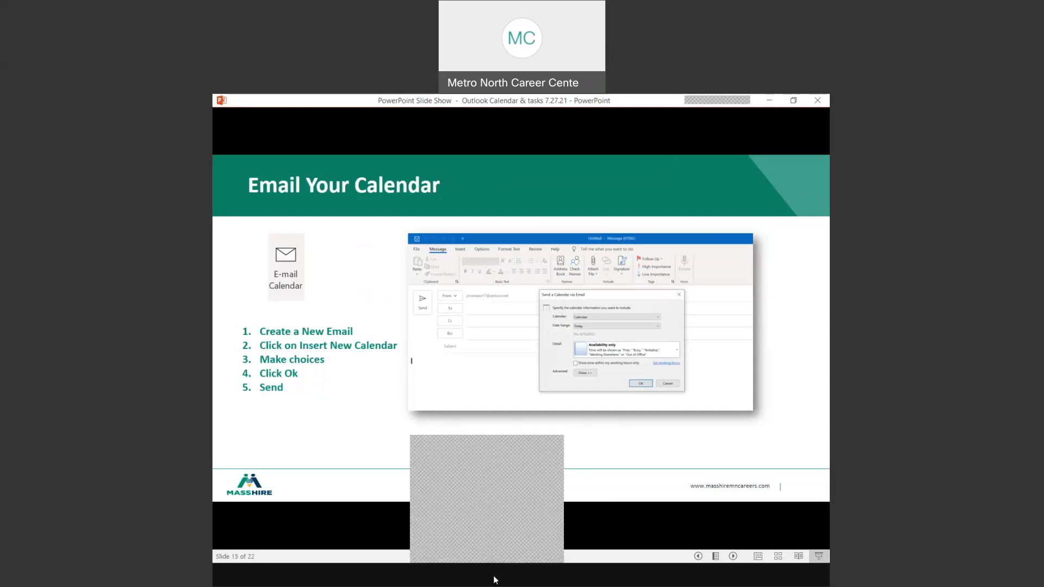
click(455, 514)
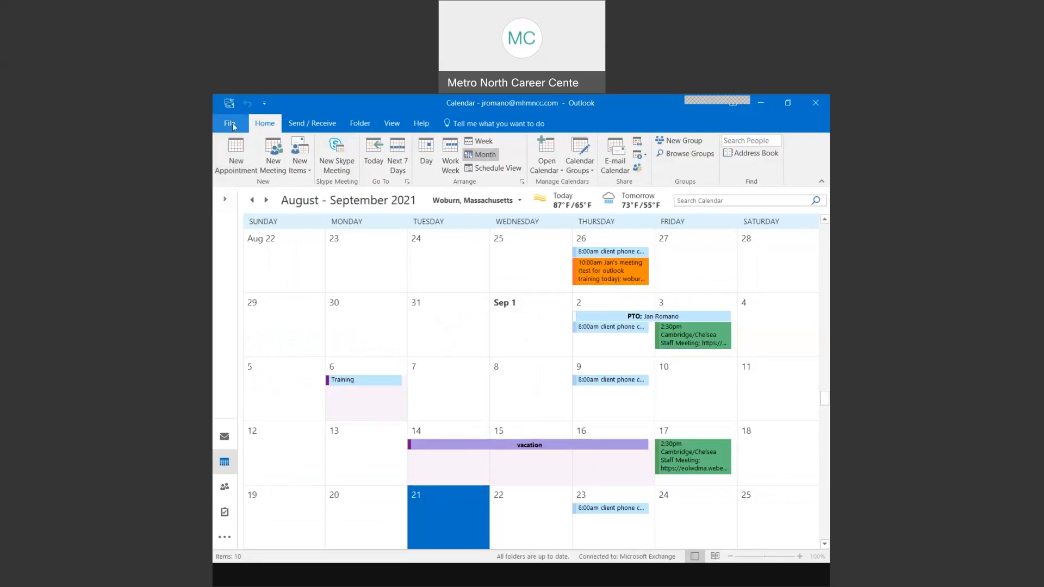
click(229, 438)
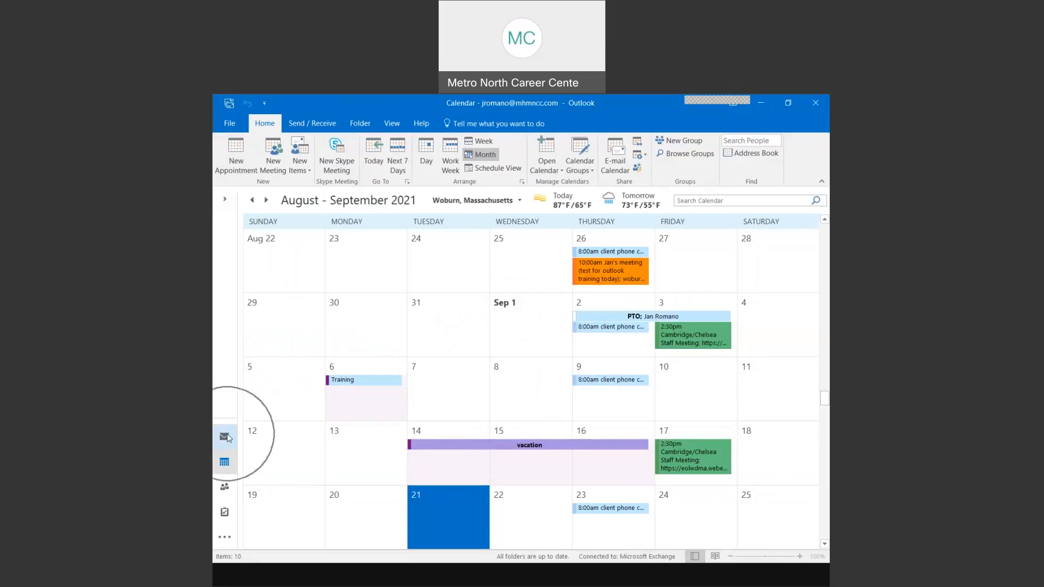
click(224, 437)
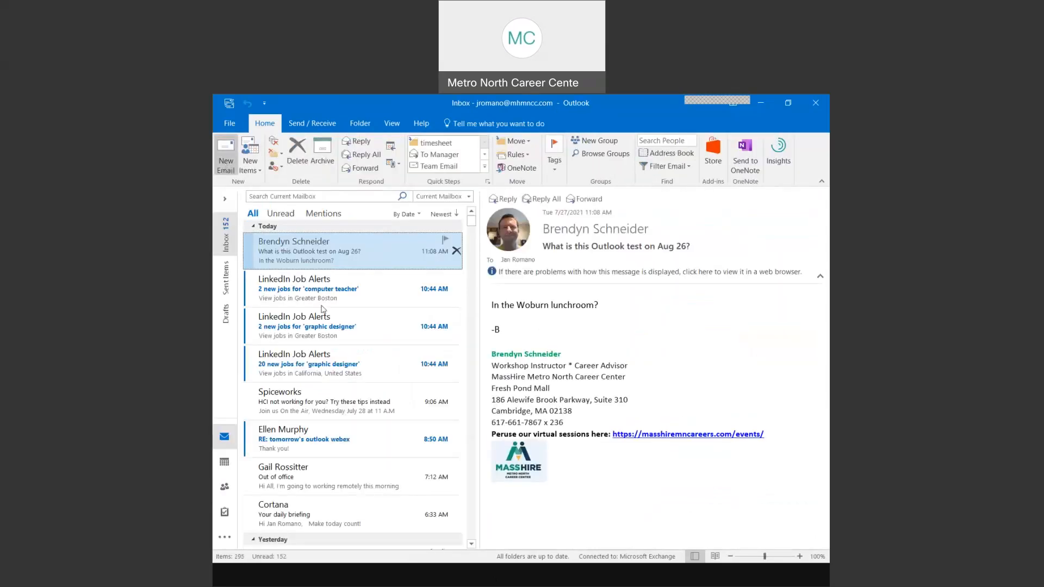
key(ctrl+n)
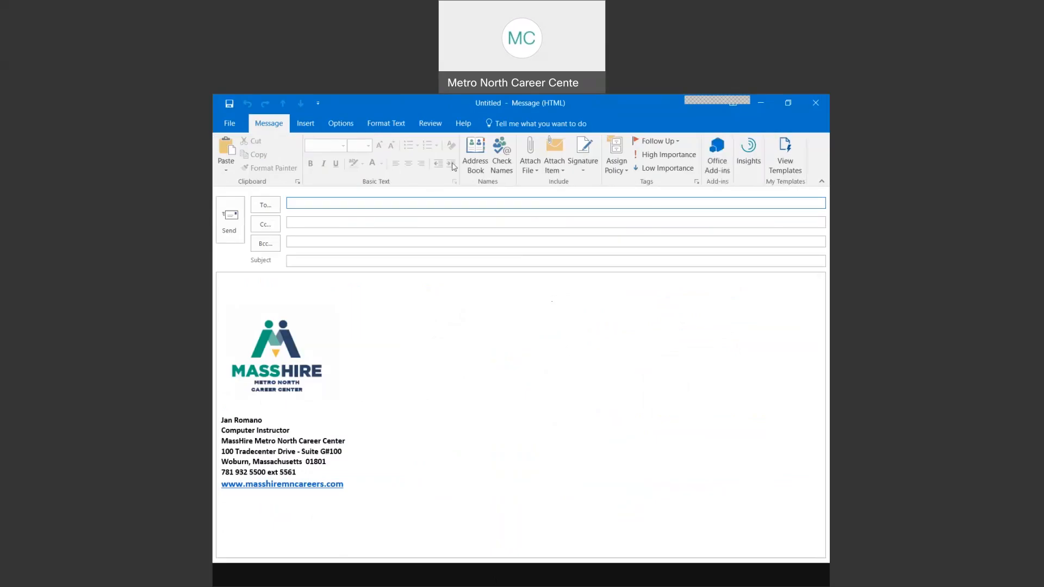
- Insert the calendar for 7/27–7/30/2021 with Limited details into the message
click(304, 124)
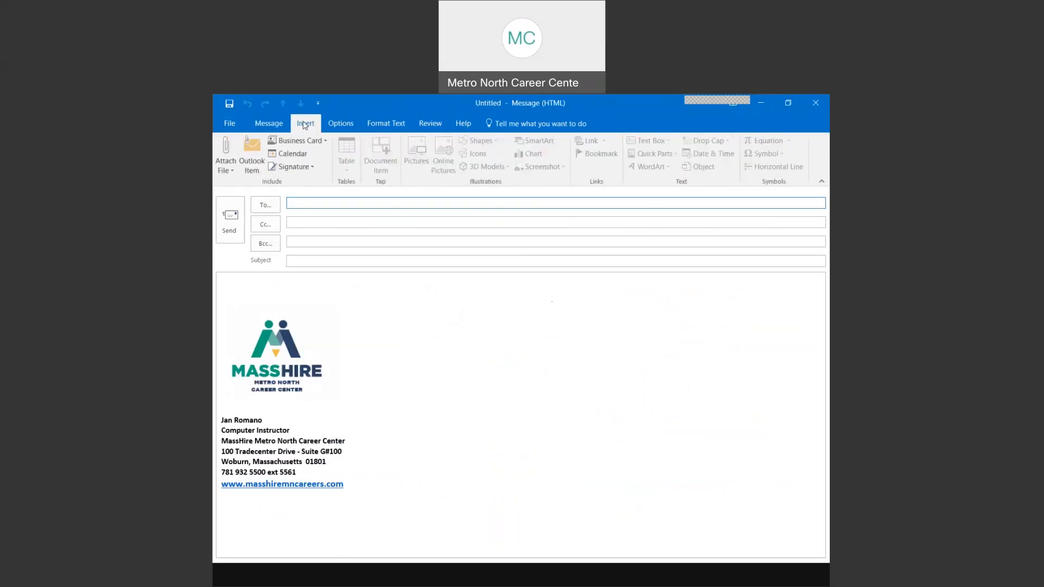
click(301, 155)
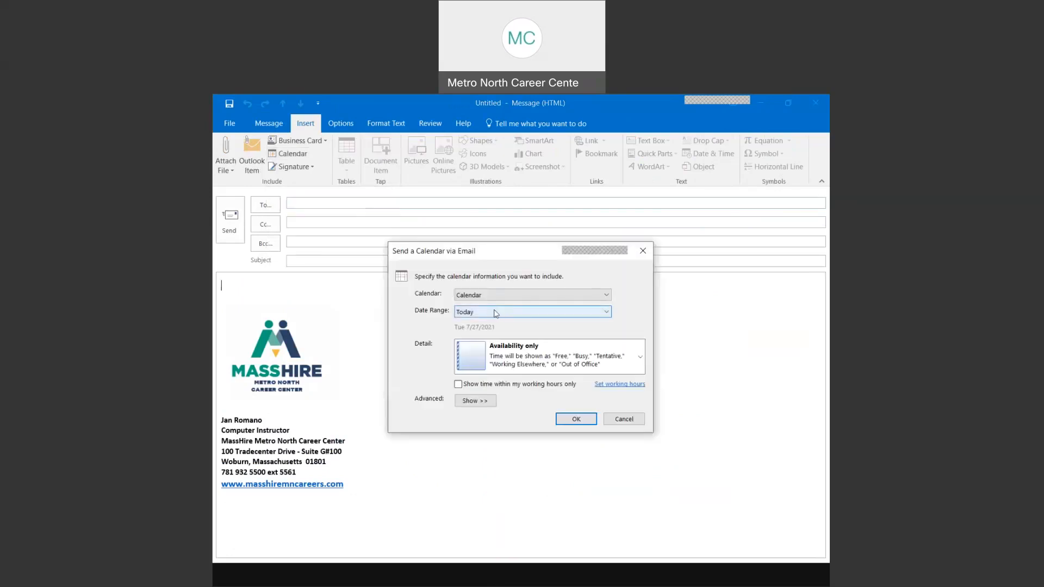
click(494, 314)
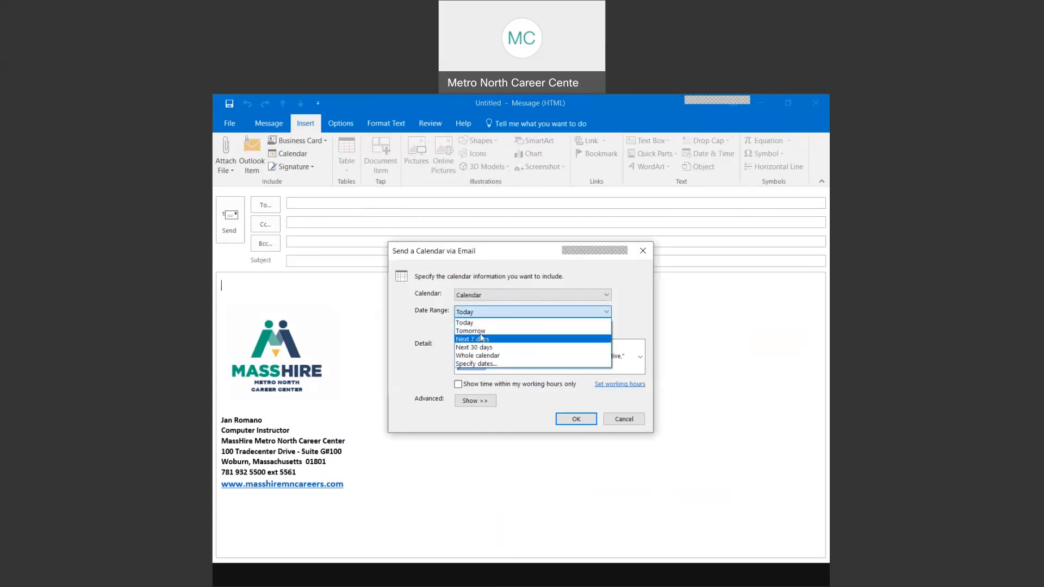
click(488, 366)
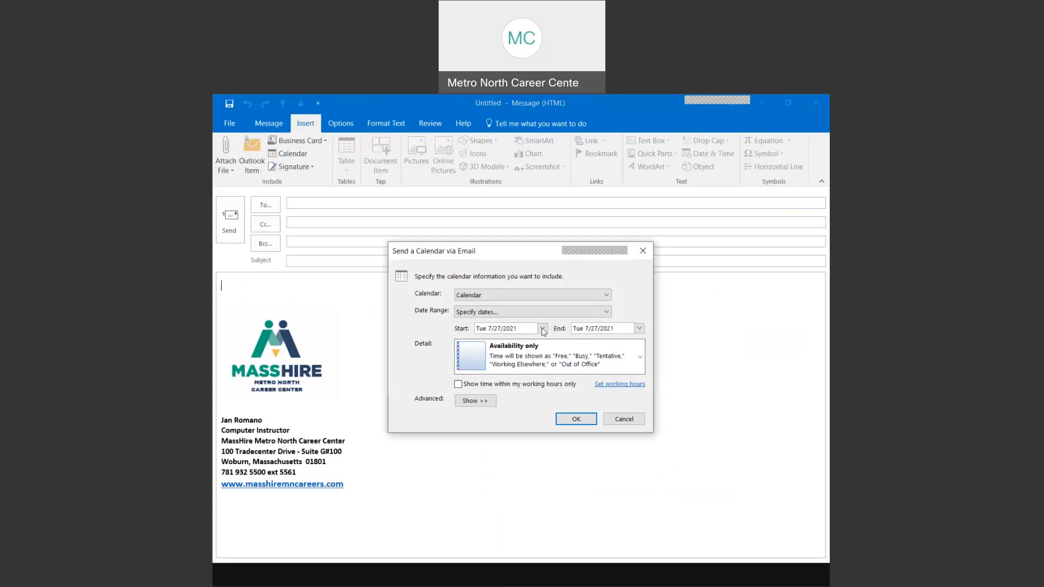
click(542, 329)
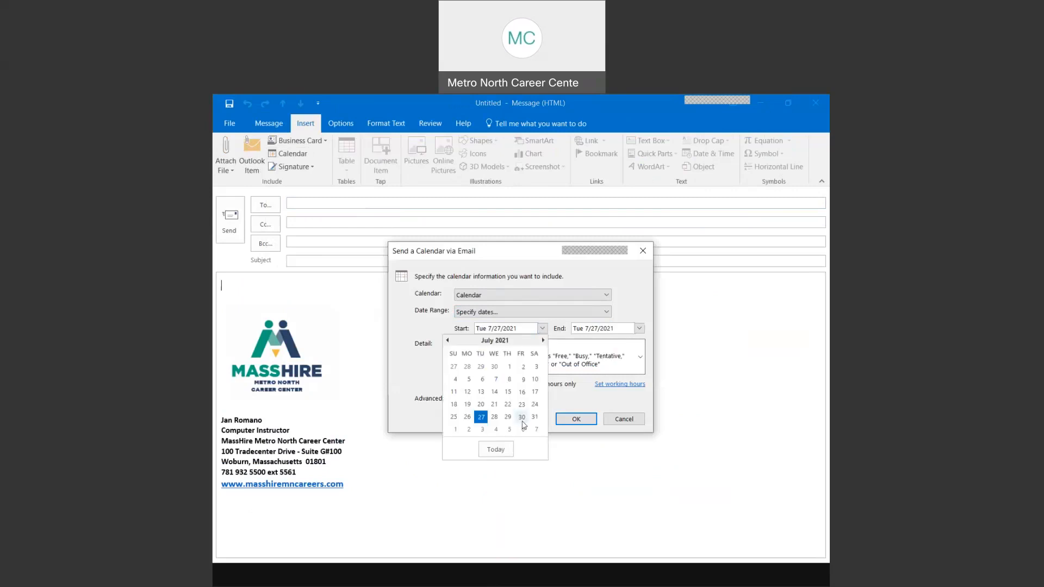
click(522, 417)
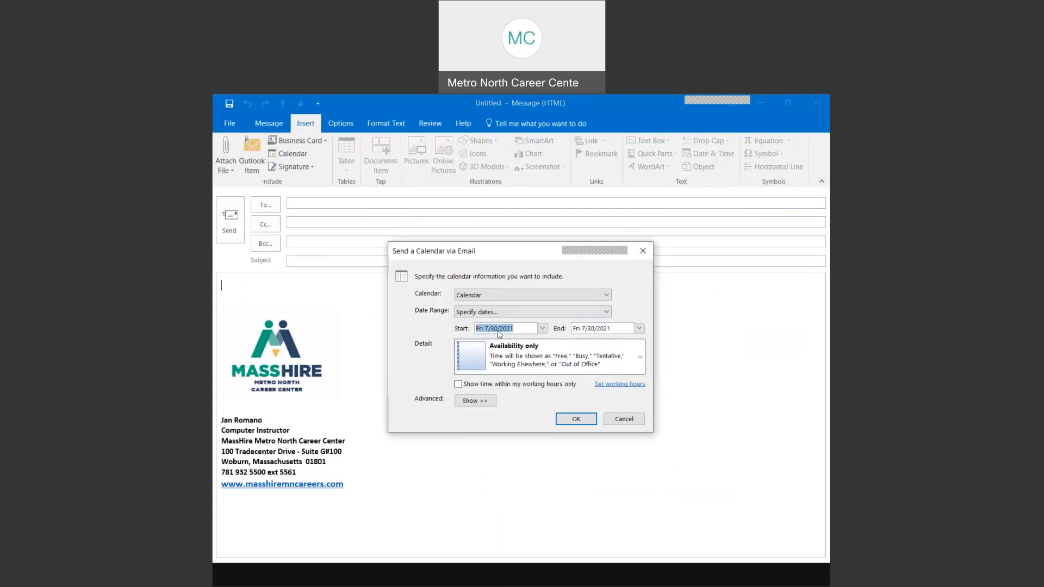
click(542, 329)
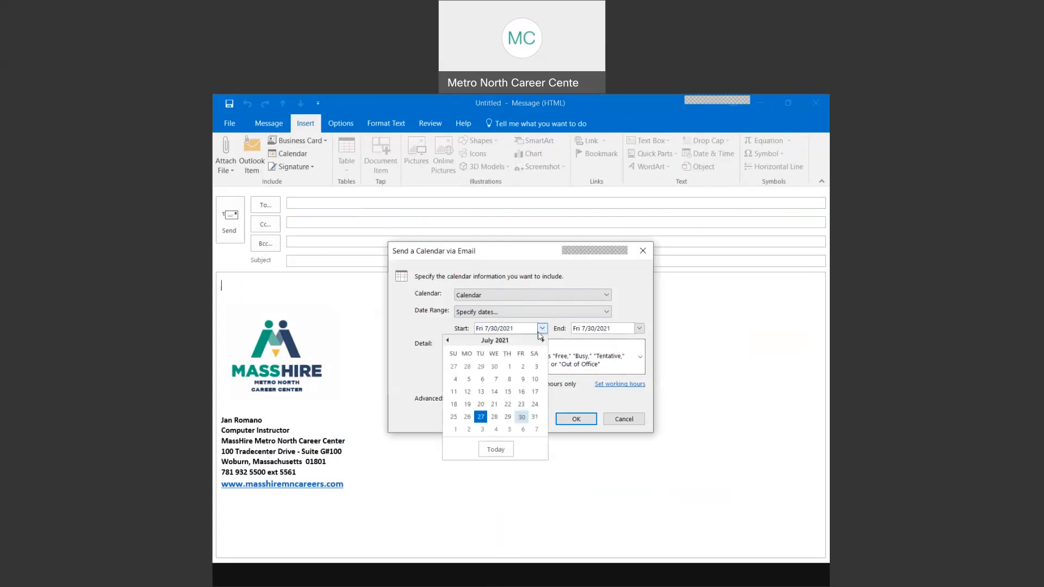
click(481, 416)
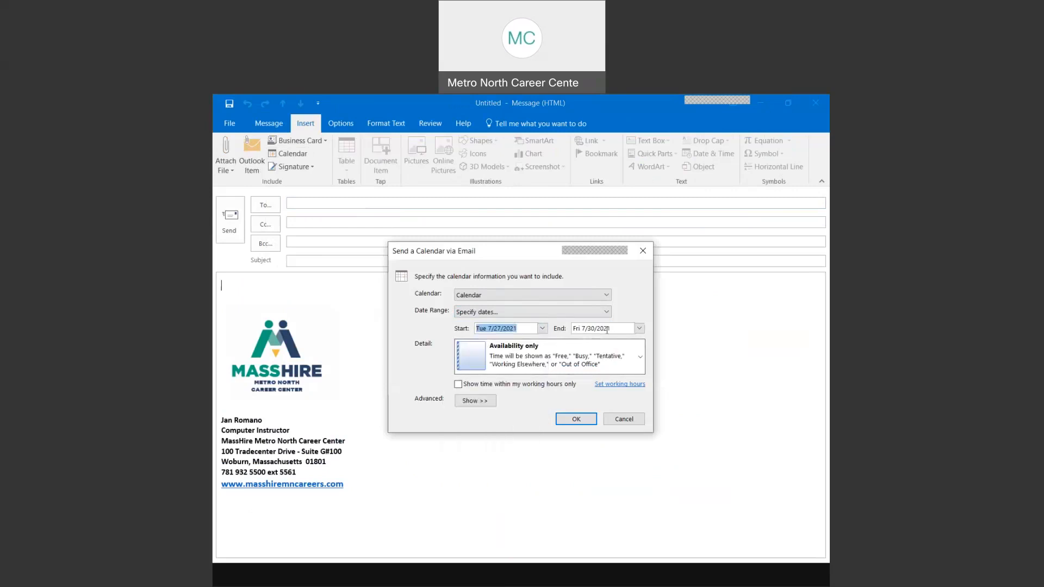
click(641, 358)
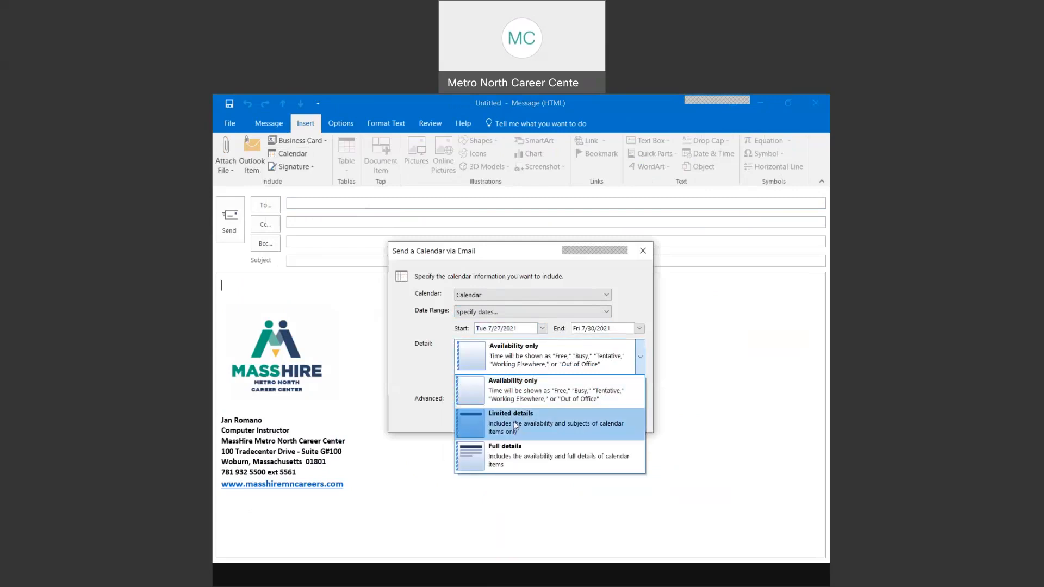
click(527, 424)
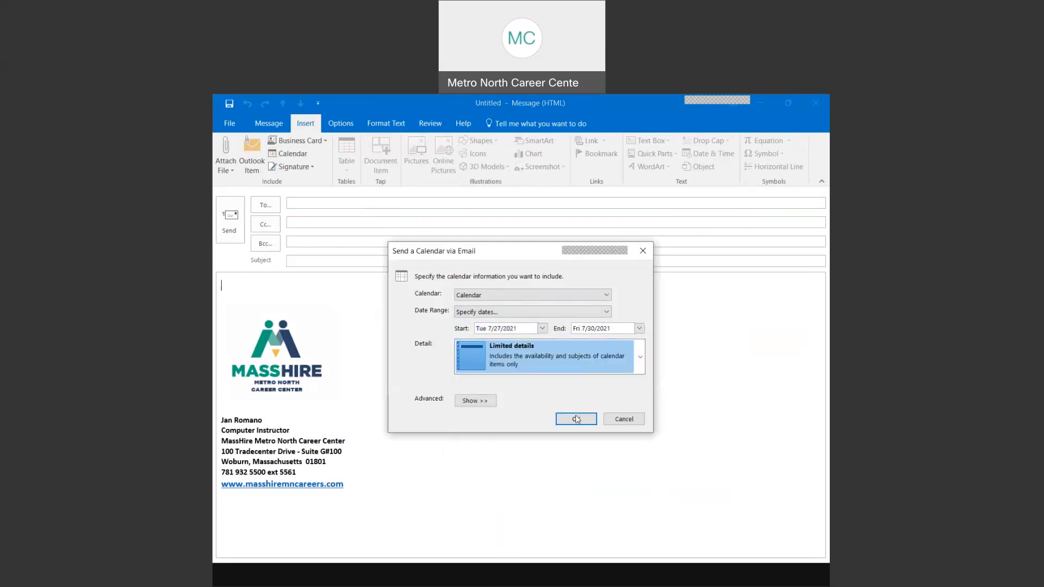
click(583, 422)
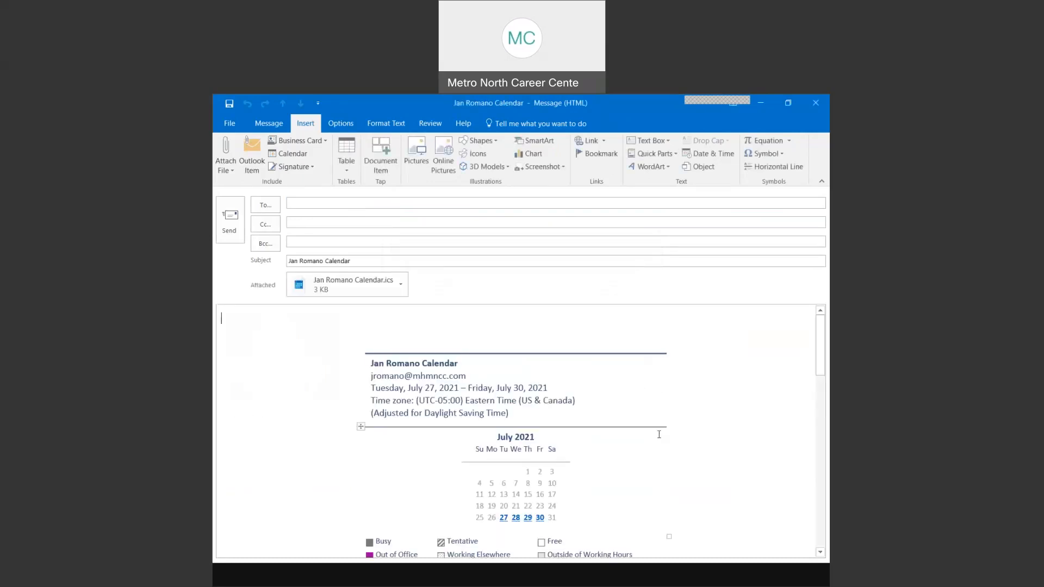
- Scroll through the calendar email draft to review the inserted calendar
scroll(523, 387, down, 3)
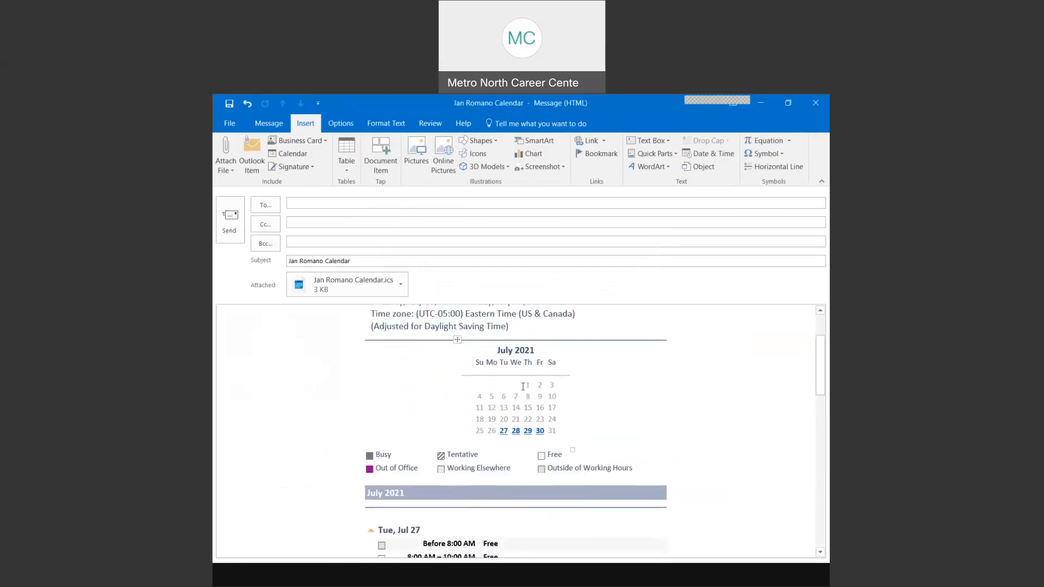
scroll(523, 387, down, 6)
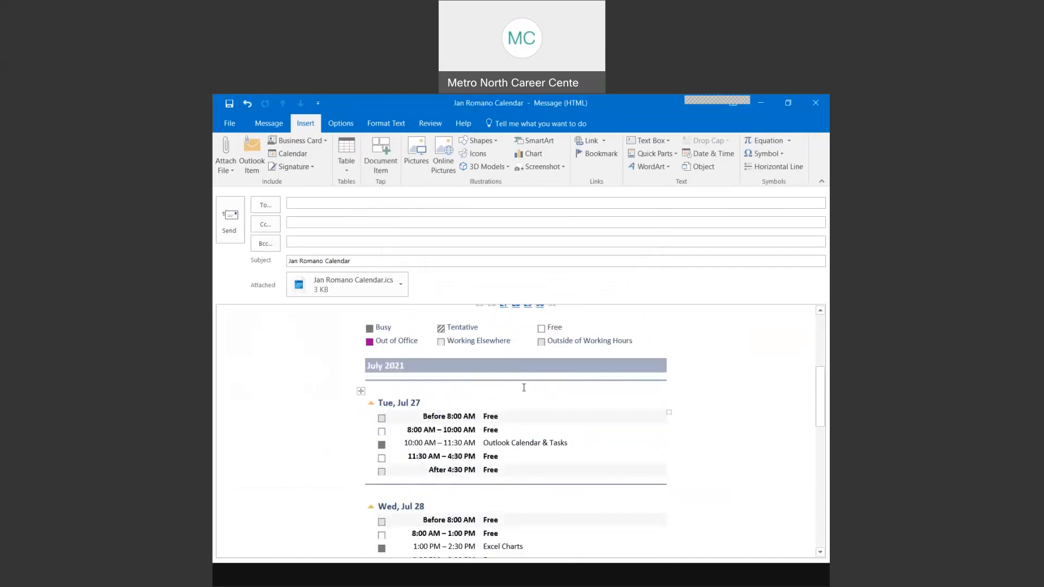
scroll(523, 387, down, 1)
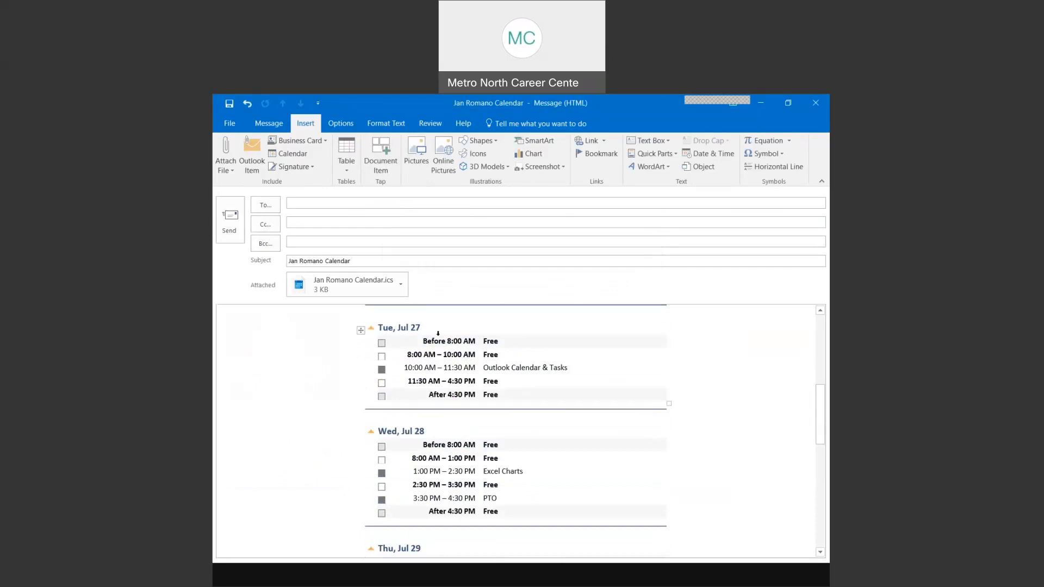
scroll(536, 367, down, 6)
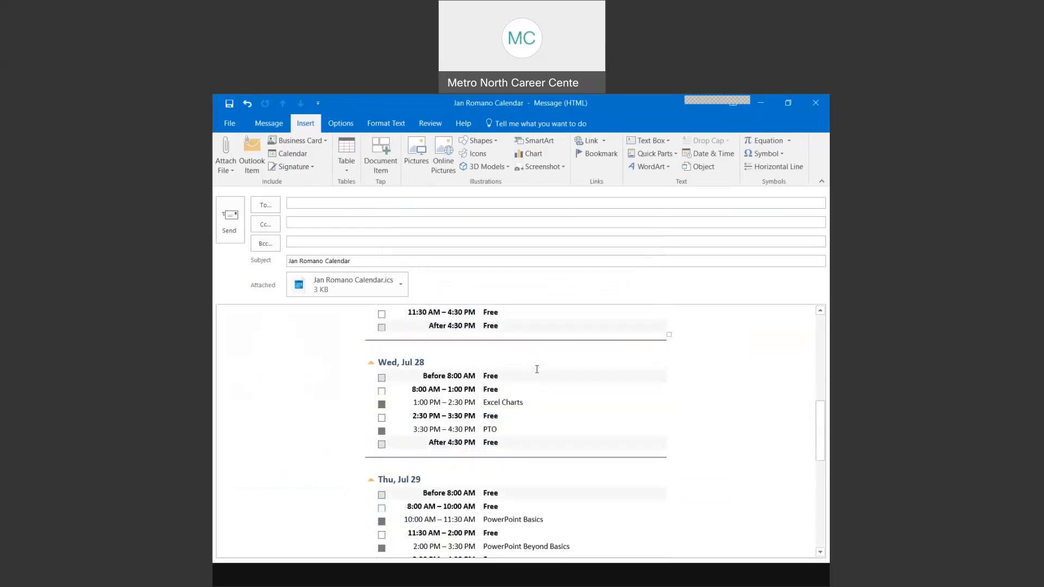
scroll(536, 367, down, 3)
scroll(536, 369, up, 8)
scroll(537, 371, up, 10)
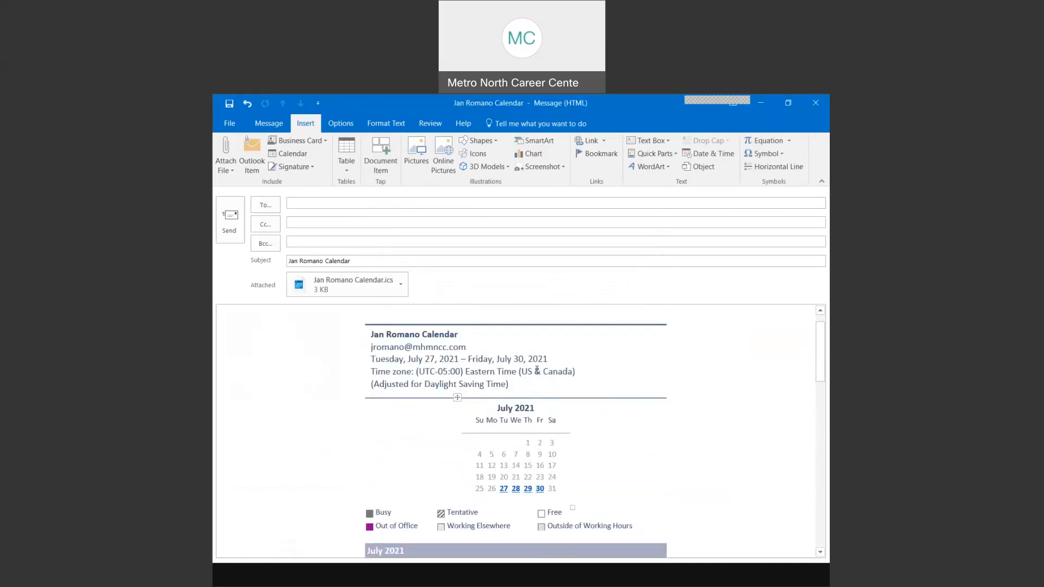
scroll(537, 370, down, 10)
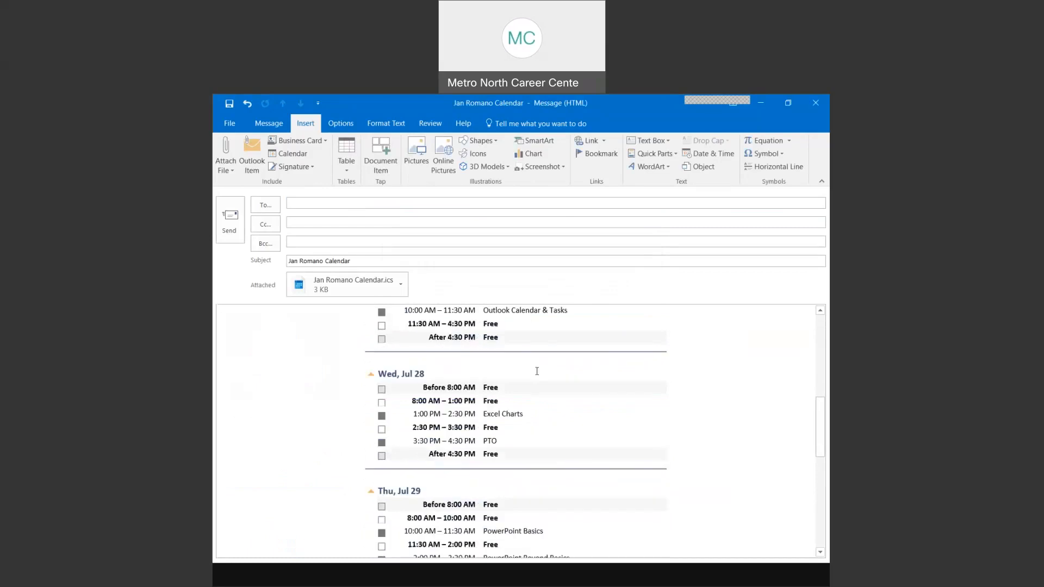
click(302, 206)
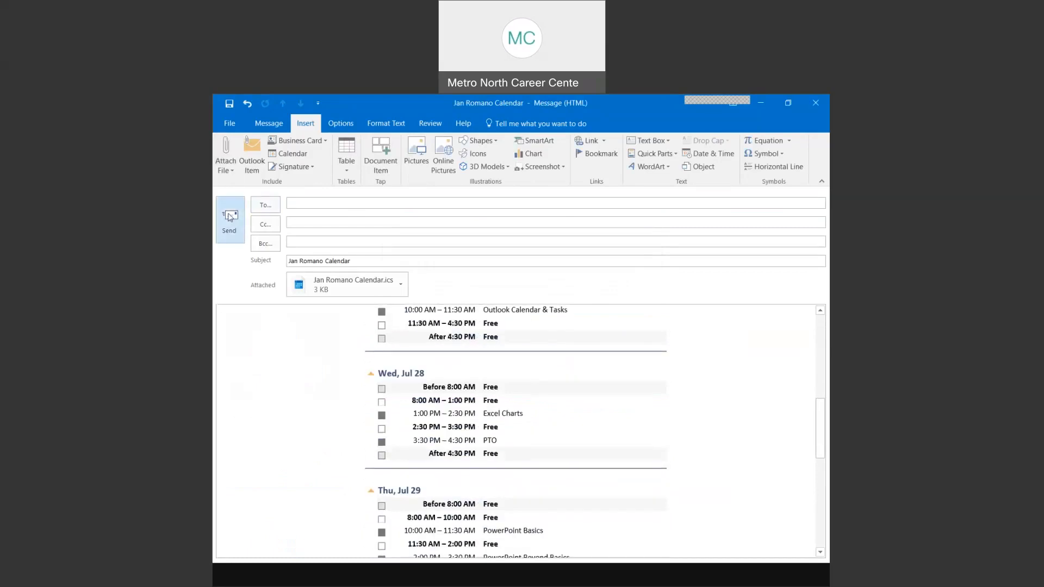
scroll(522, 364, down, 3)
scroll(522, 364, down, 5)
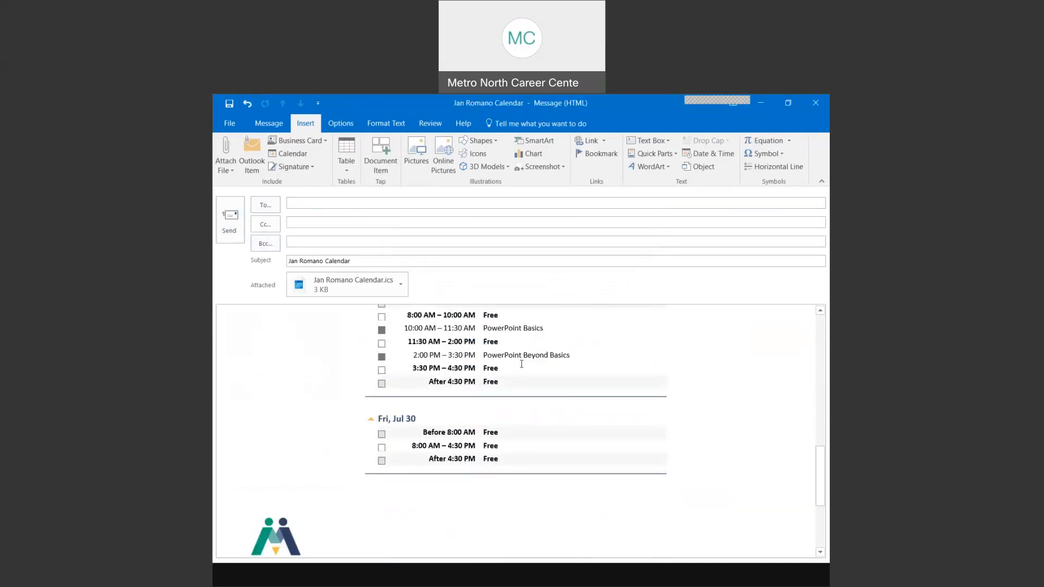
scroll(521, 365, up, 10)
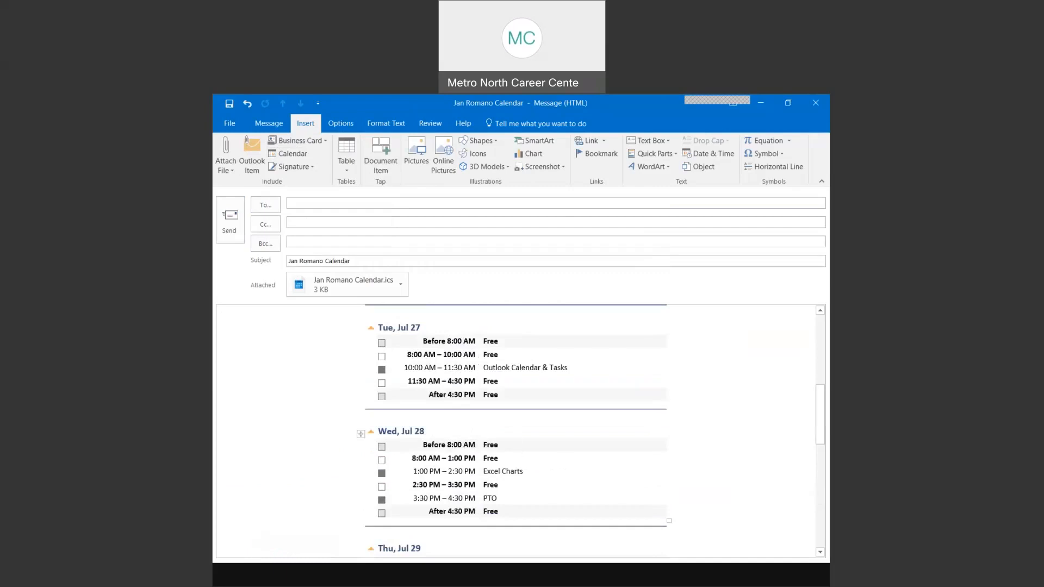
- Discard the draft without saving, then advance the slide show to the next slide
click(815, 103)
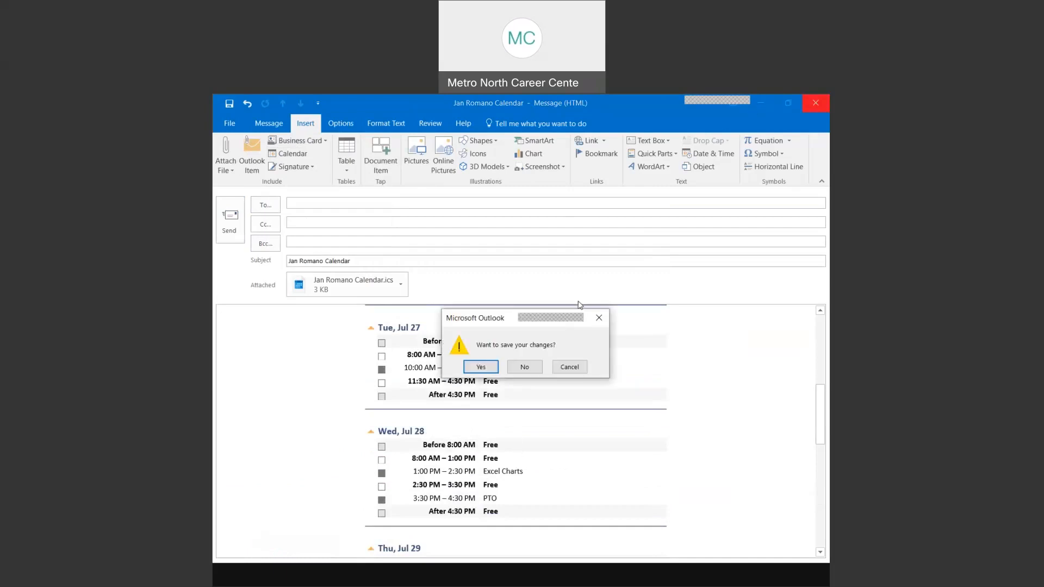
click(524, 367)
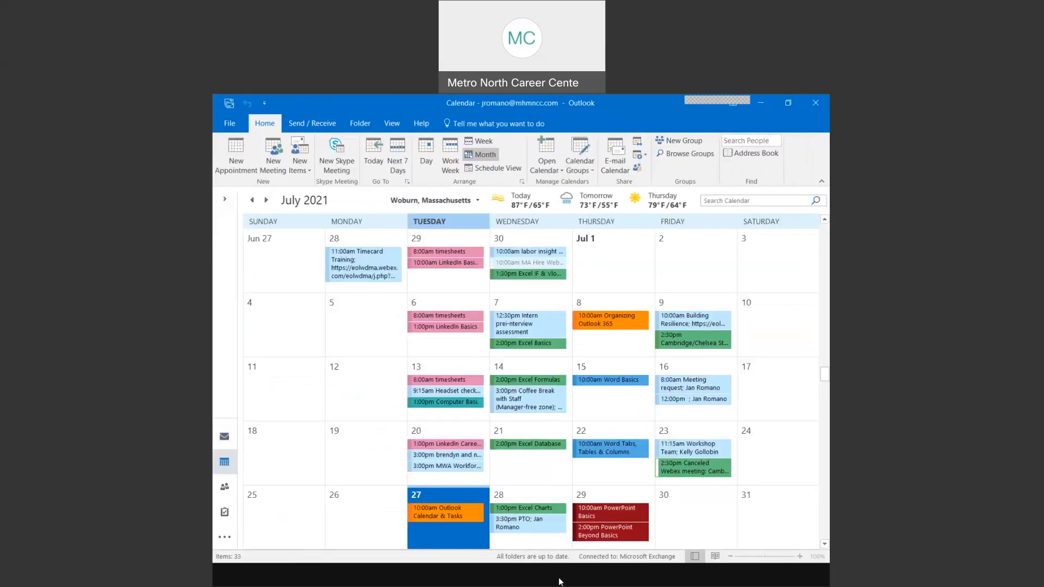
scroll(471, 499, down, 7)
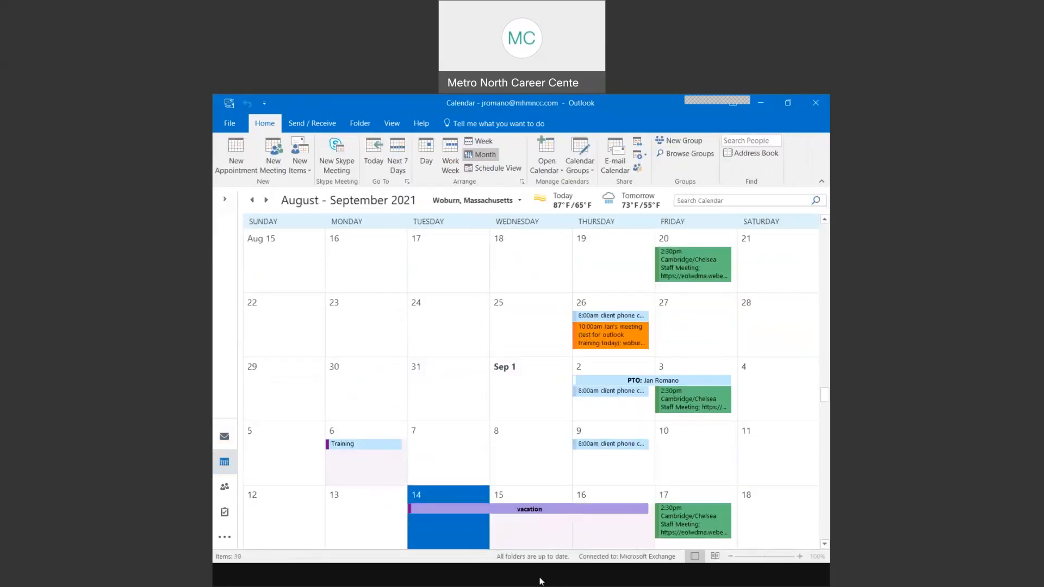
click(559, 580)
key(Right)
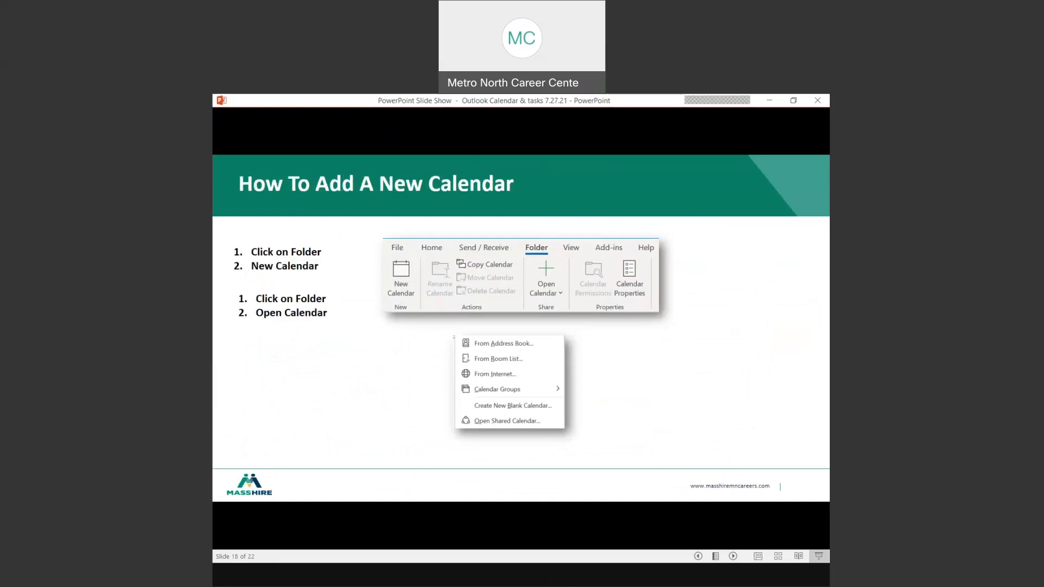
- Advance the slide show to the calendar-sharing slide
key(Right)
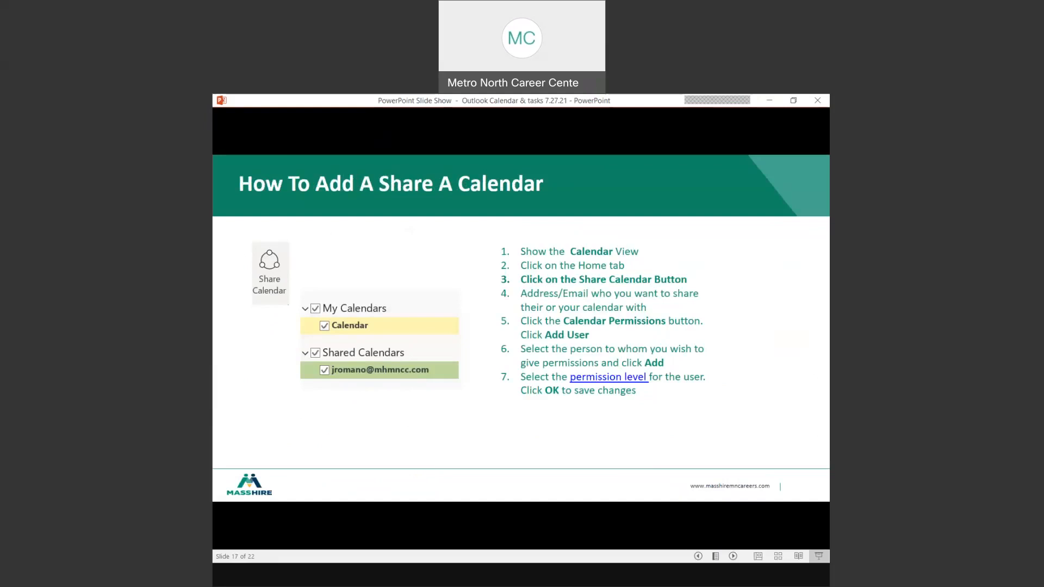
- Expand the folder pane and display Calendar - Webex-BSR-VETS beside the main calendar
click(486, 582)
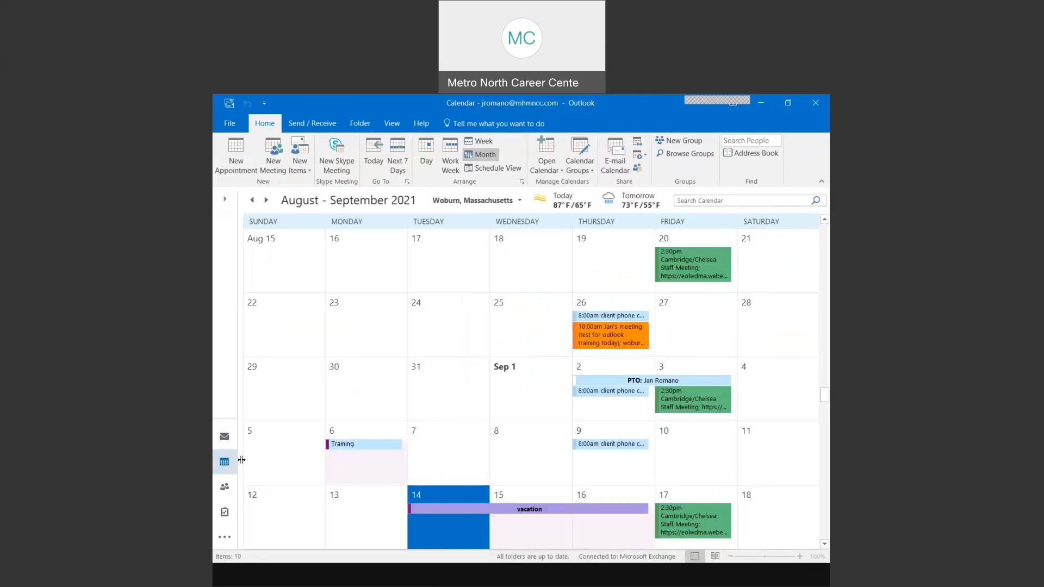
drag(243, 459, 317, 459)
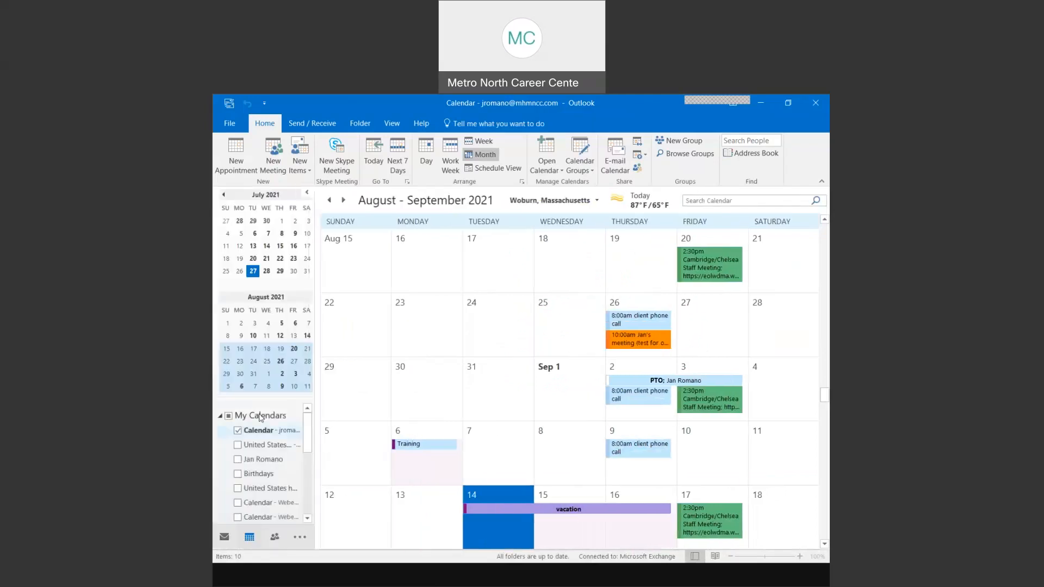
click(252, 461)
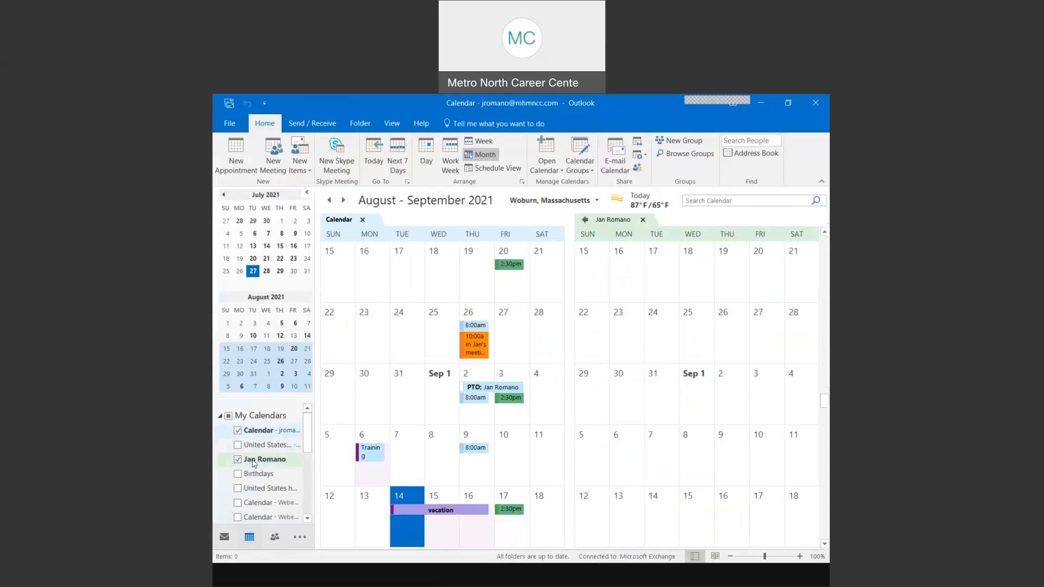
scroll(256, 462, down, 2)
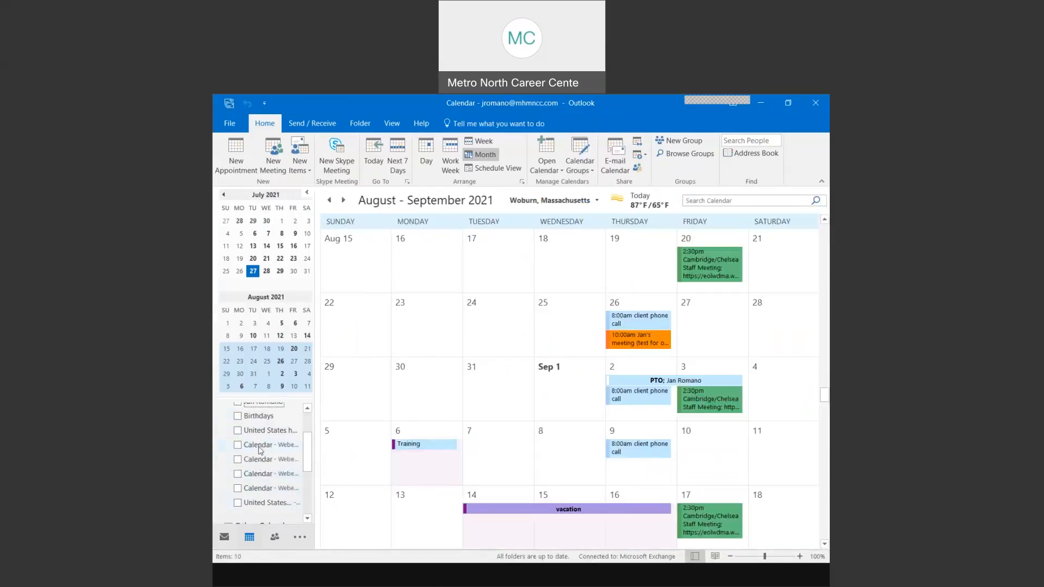
click(238, 445)
click(238, 446)
click(238, 446)
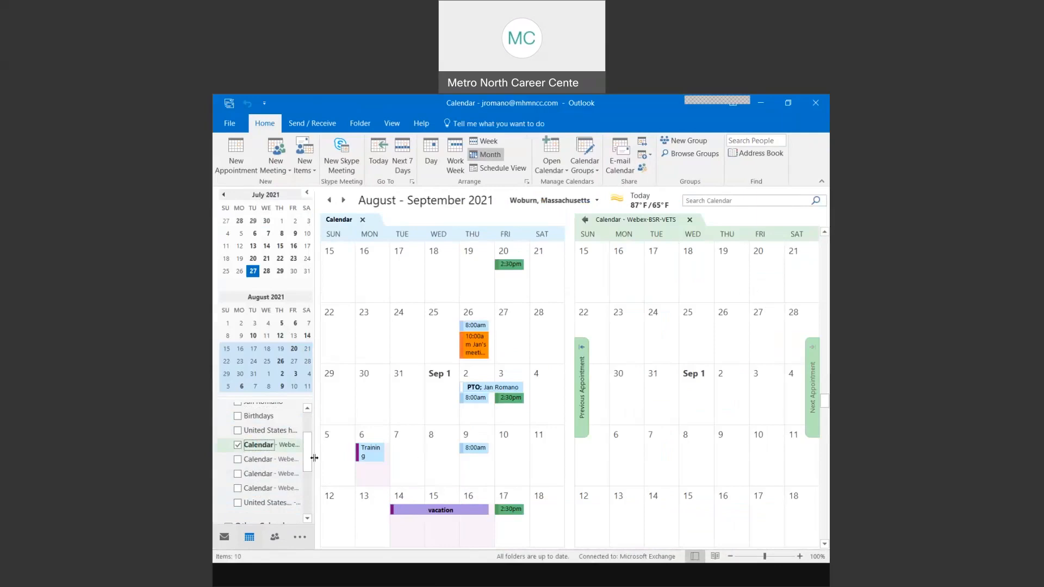
mouse_move(308, 462)
mouse_down()
mouse_move(310, 506)
mouse_move(305, 431)
mouse_move(307, 519)
mouse_move(307, 457)
mouse_up()
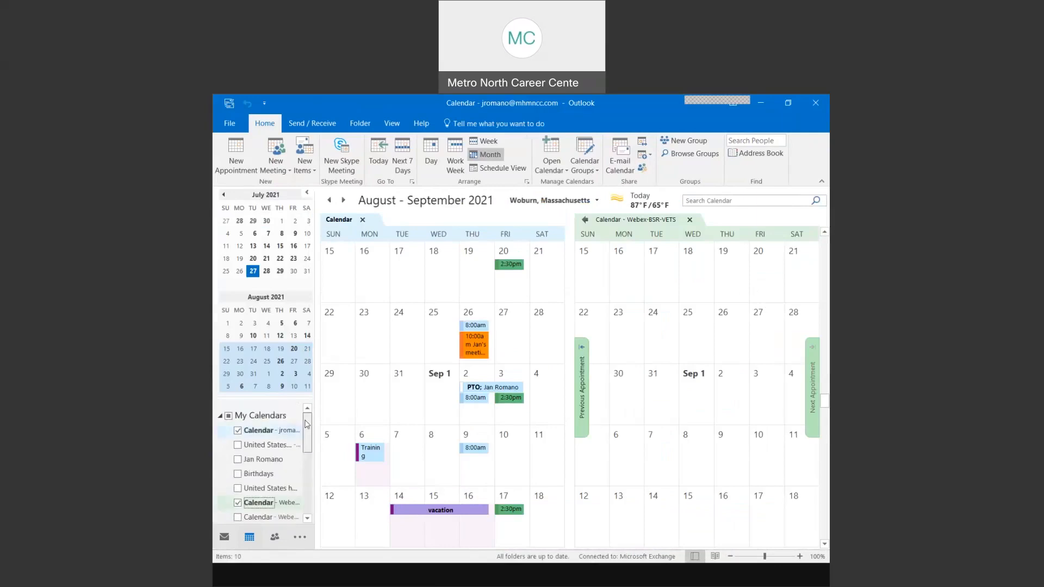
- Hide the colleague's and Webex-BSR-VETS calendars, leaving only the main Calendar checked
right_click(272, 464)
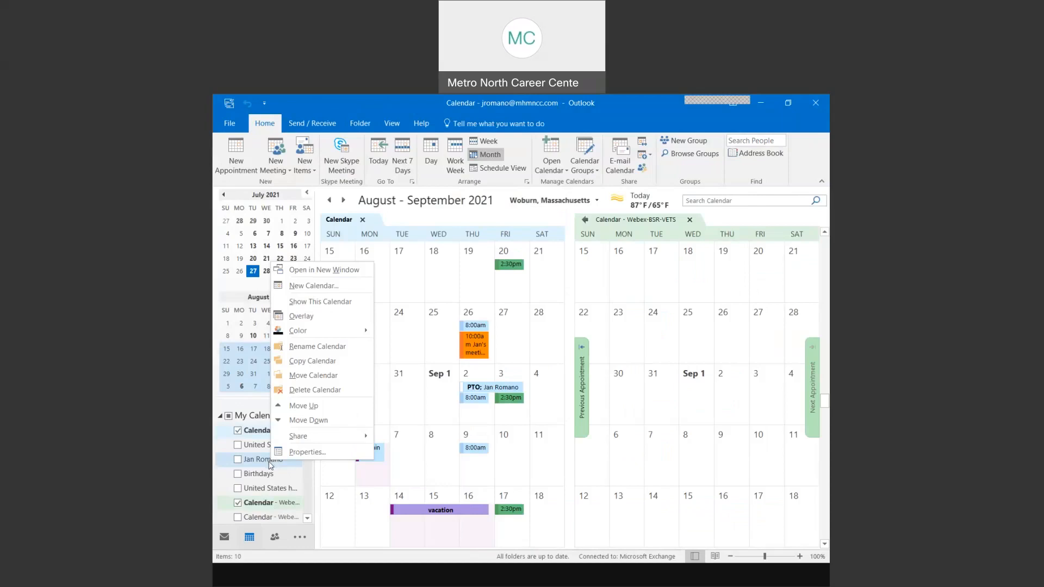
click(261, 462)
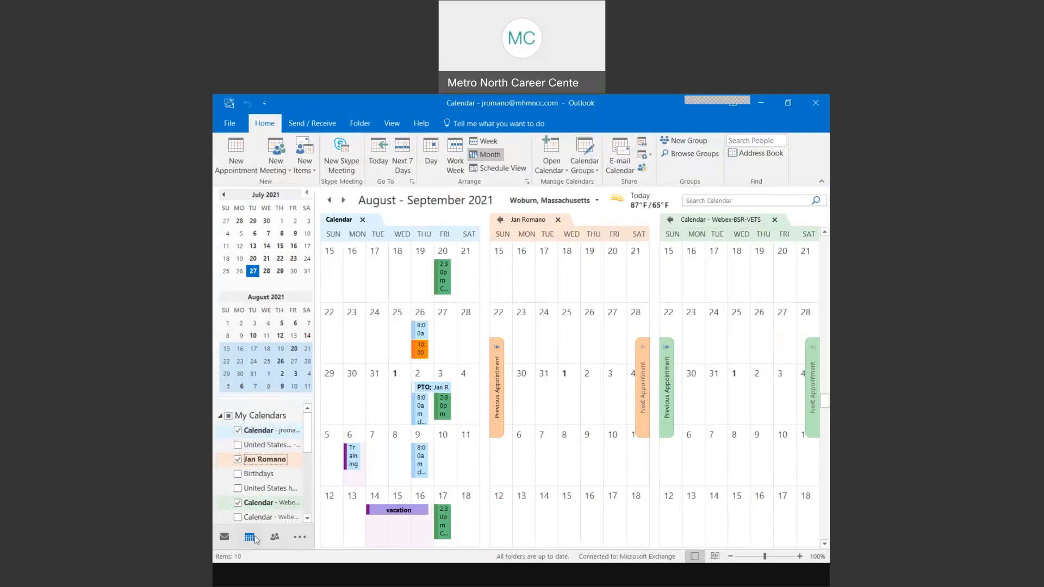
click(237, 459)
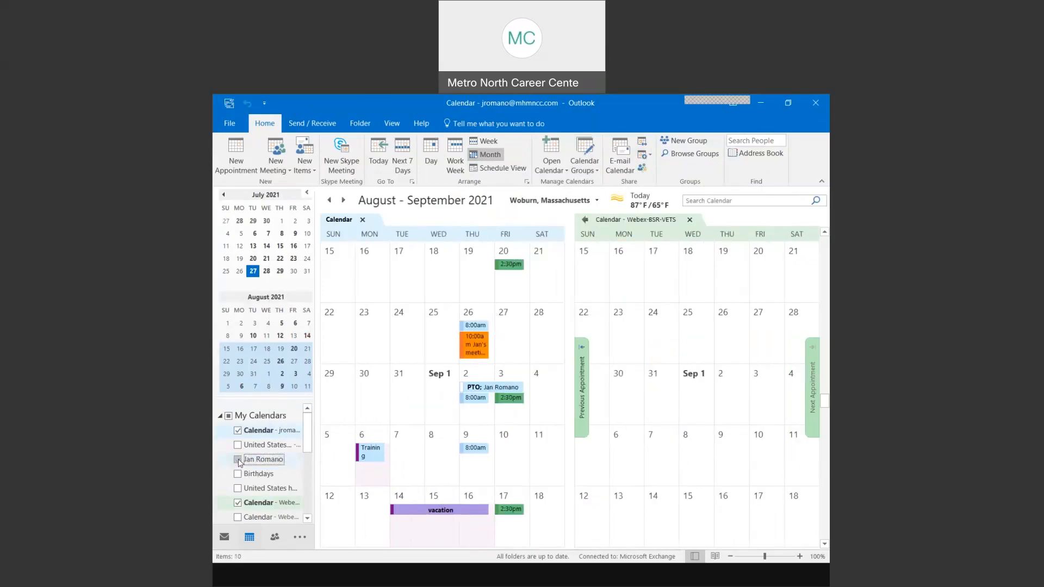
click(238, 502)
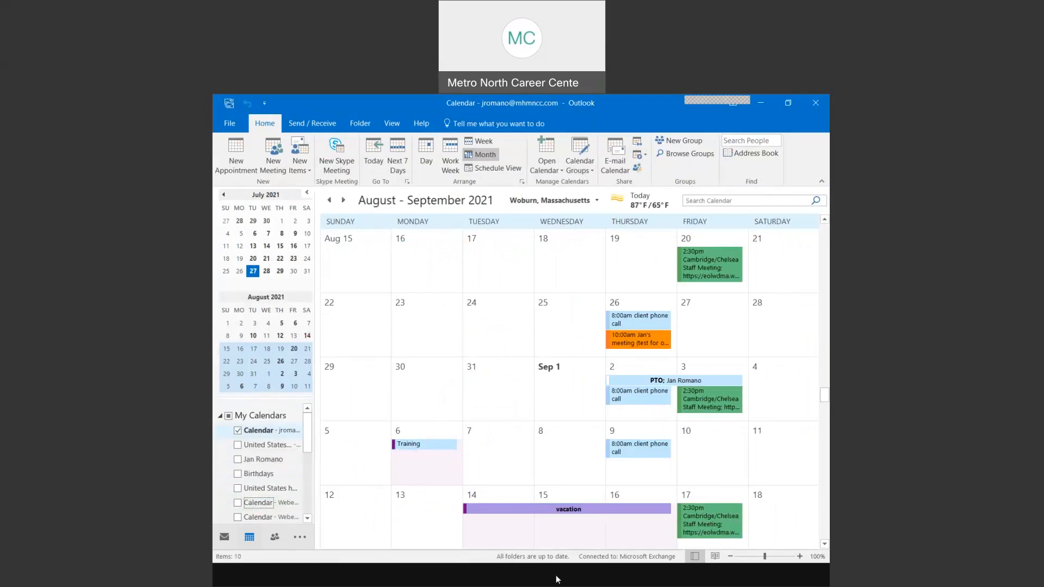
- Advance the PowerPoint slide show to the Tasks slide, then bring the Outlook calendar back in front
click(540, 522)
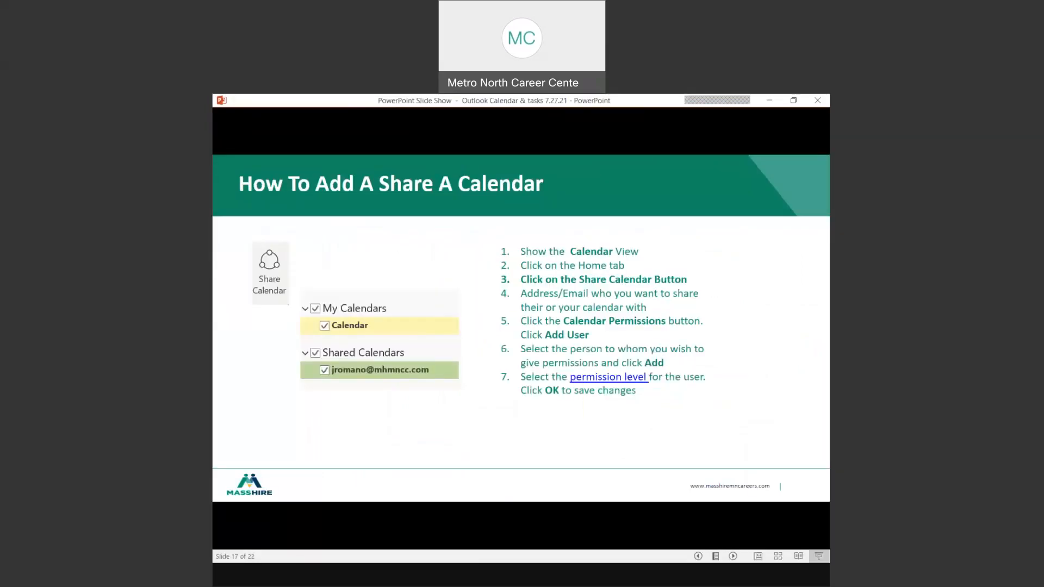
key(Right)
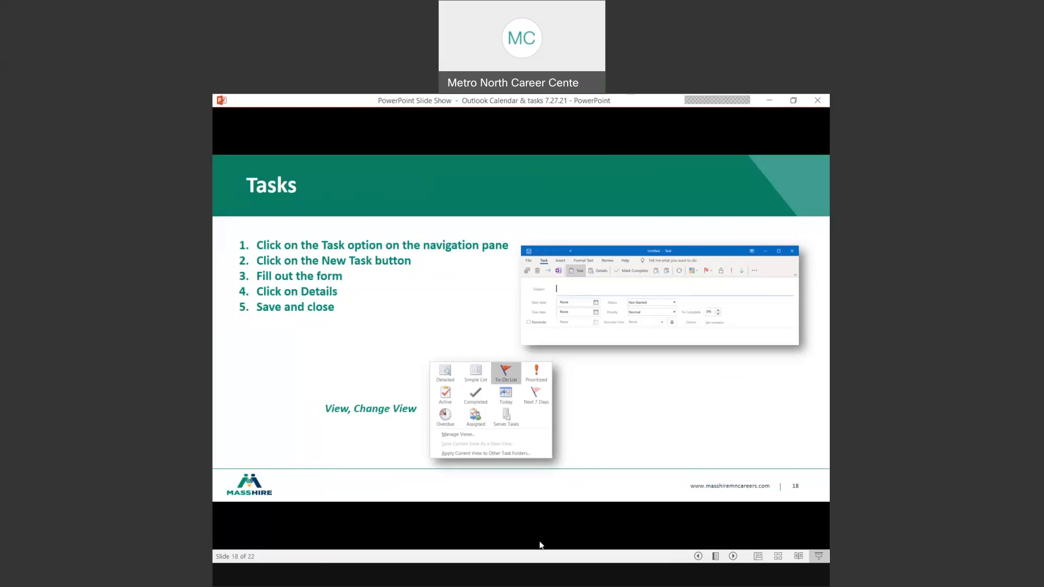
click(483, 577)
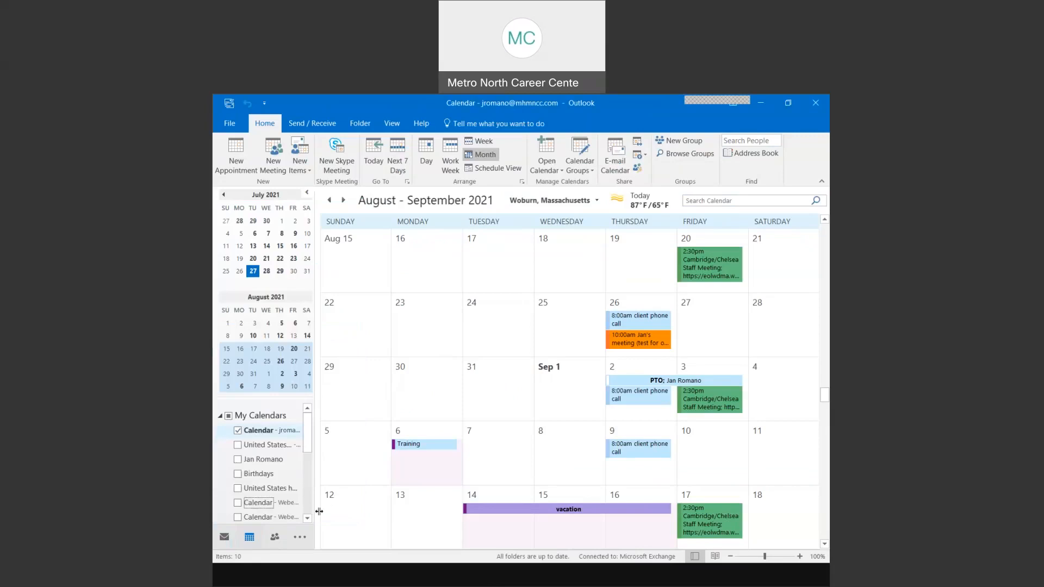
- Collapse the folder pane and then widen it back out
drag(319, 511, 275, 511)
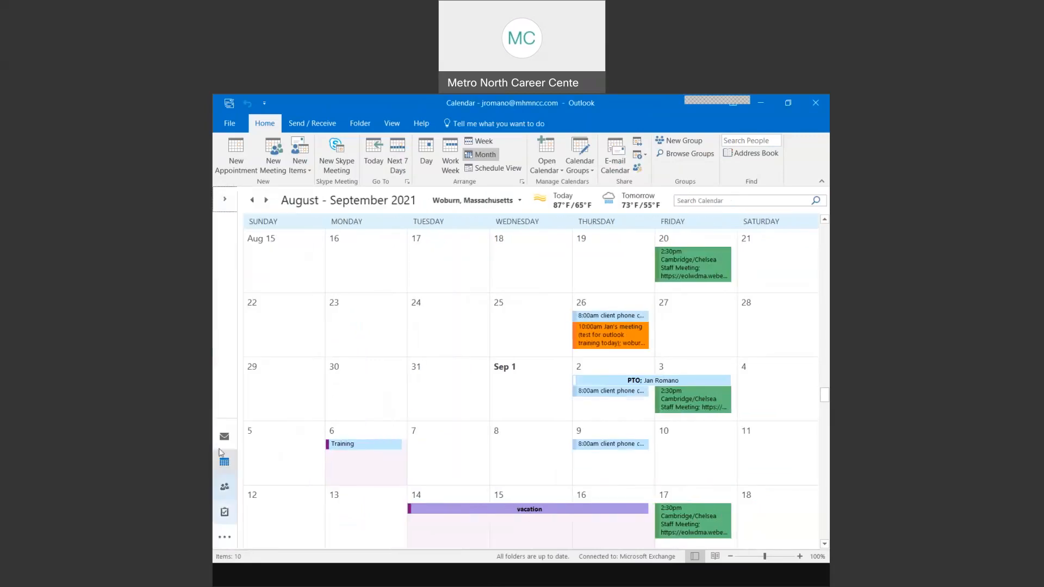
mouse_move(240, 500)
drag(240, 500, 314, 503)
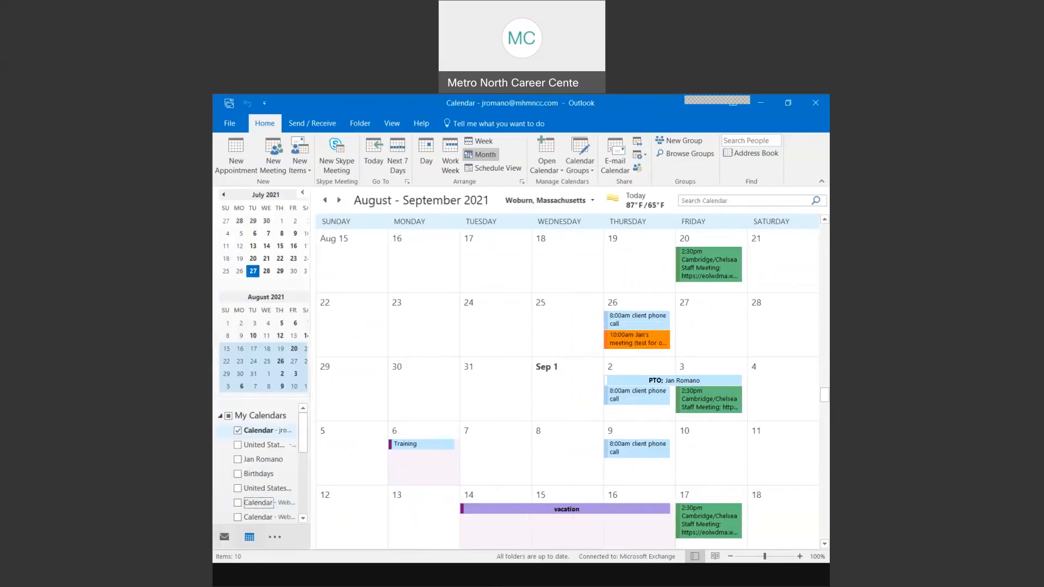
- Go to the Tasks To-Do List with Ctrl+4
click(275, 539)
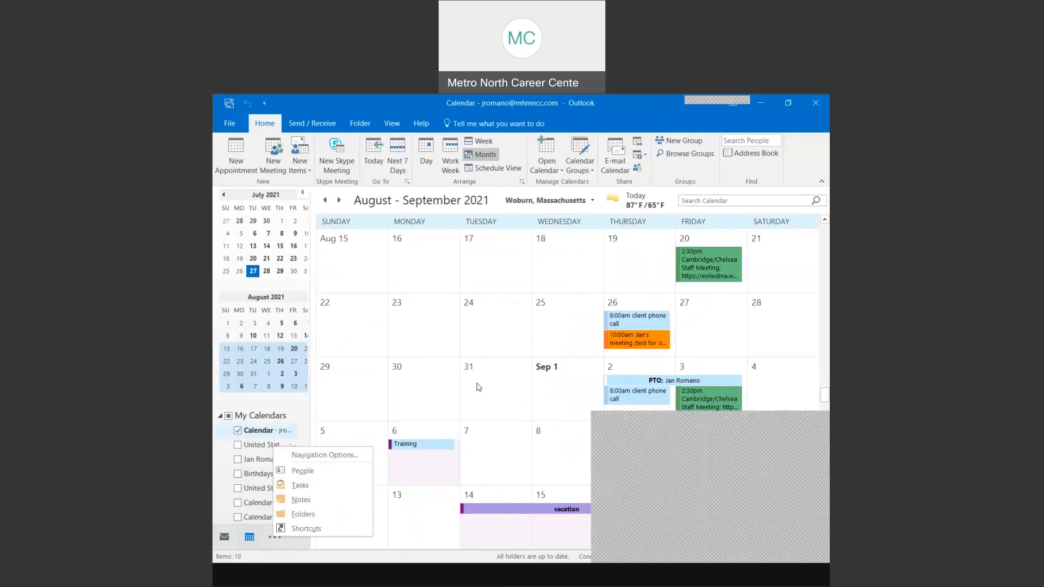
click(800, 468)
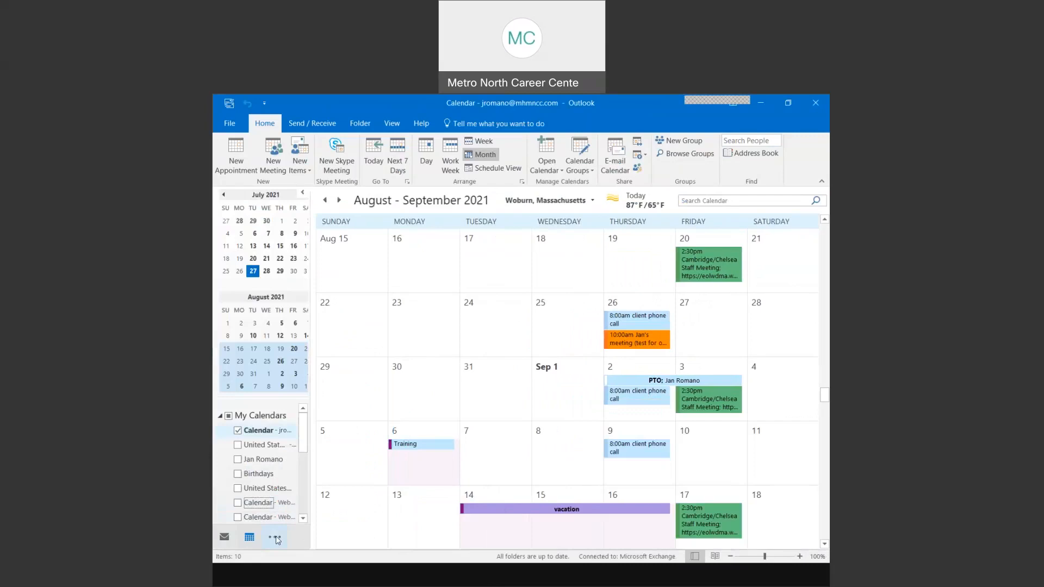
click(277, 540)
key(Escape)
key(ctrl+4)
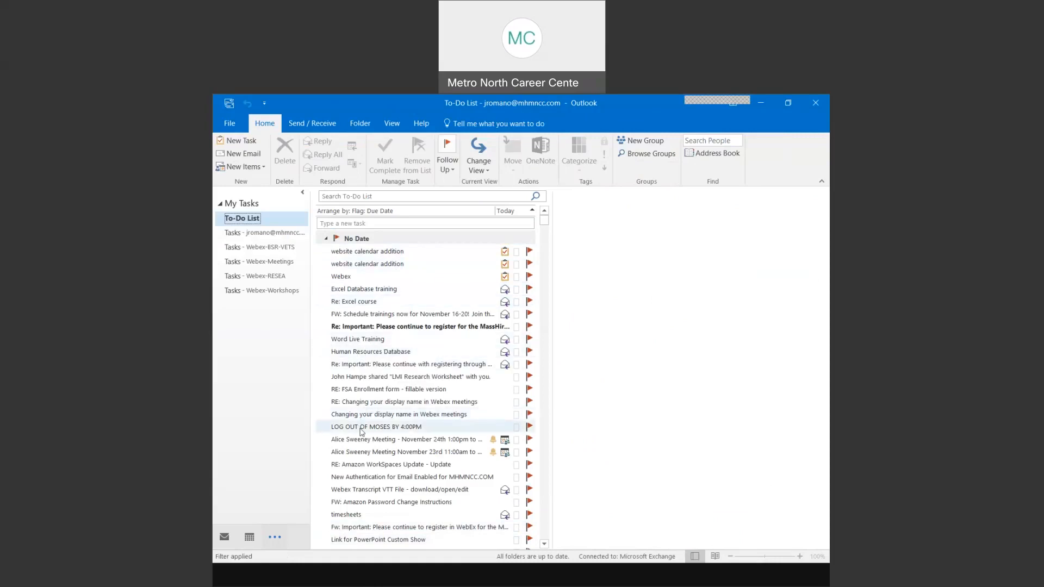
scroll(395, 448, down, 5)
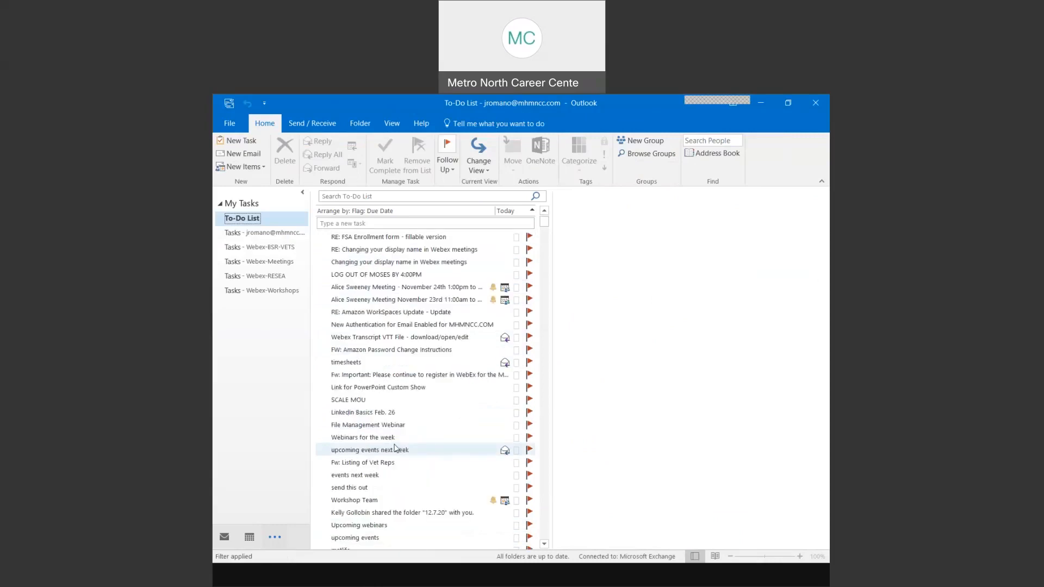
scroll(396, 449, down, 7)
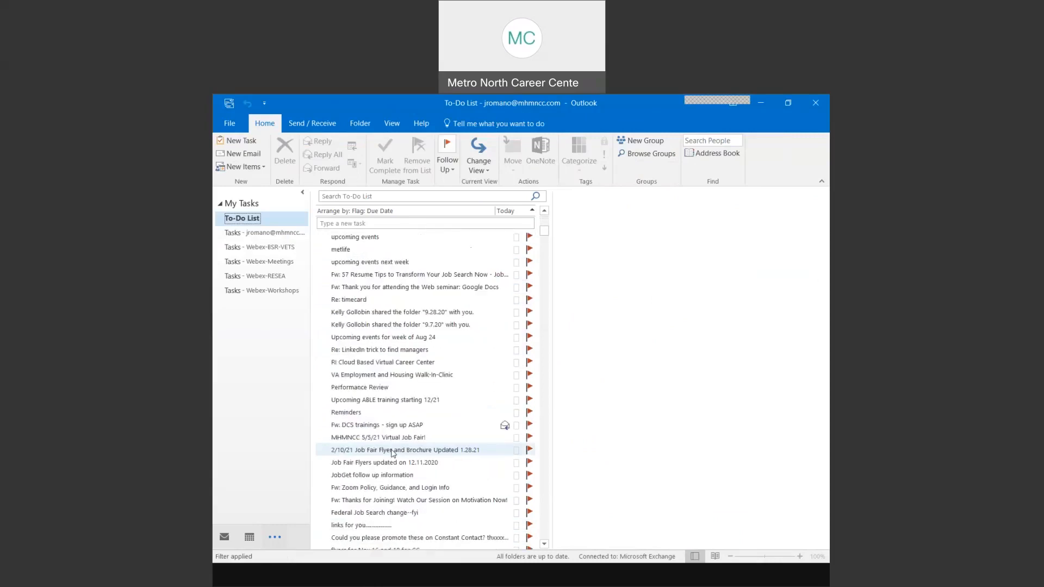
scroll(394, 453, down, 12)
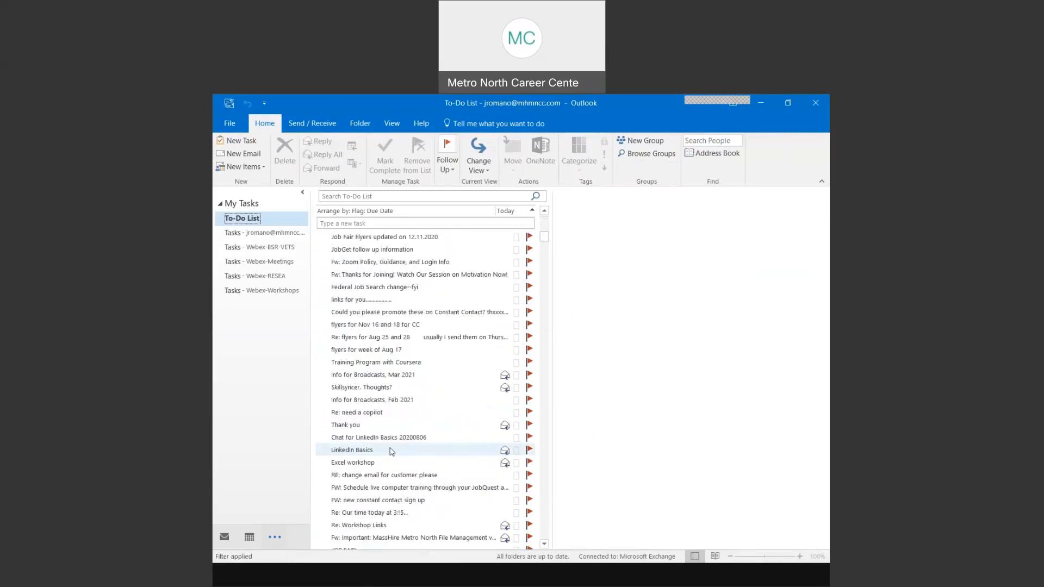
scroll(389, 450, down, 11)
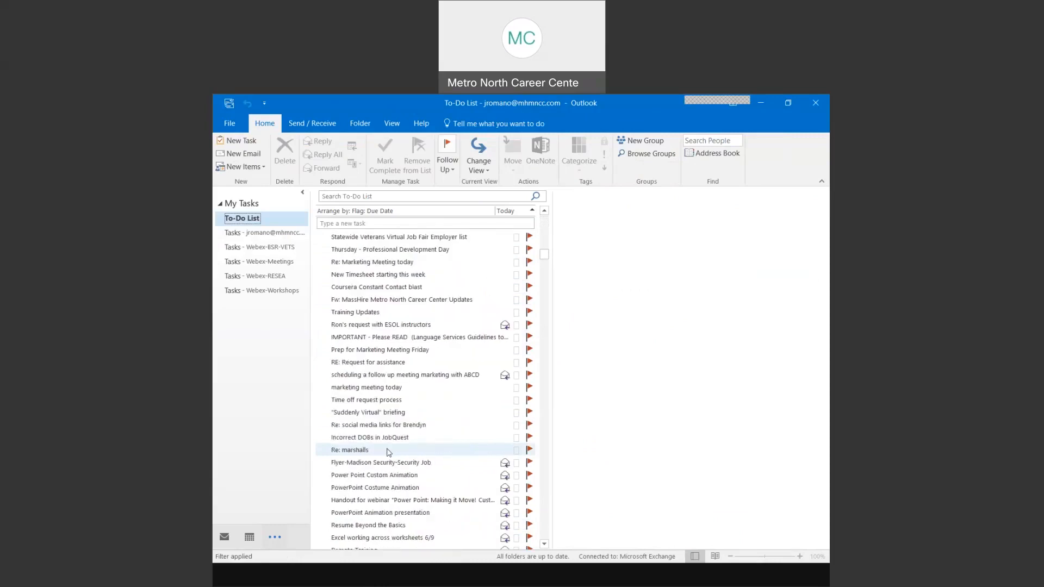
scroll(390, 453, up, 6)
scroll(389, 454, up, 15)
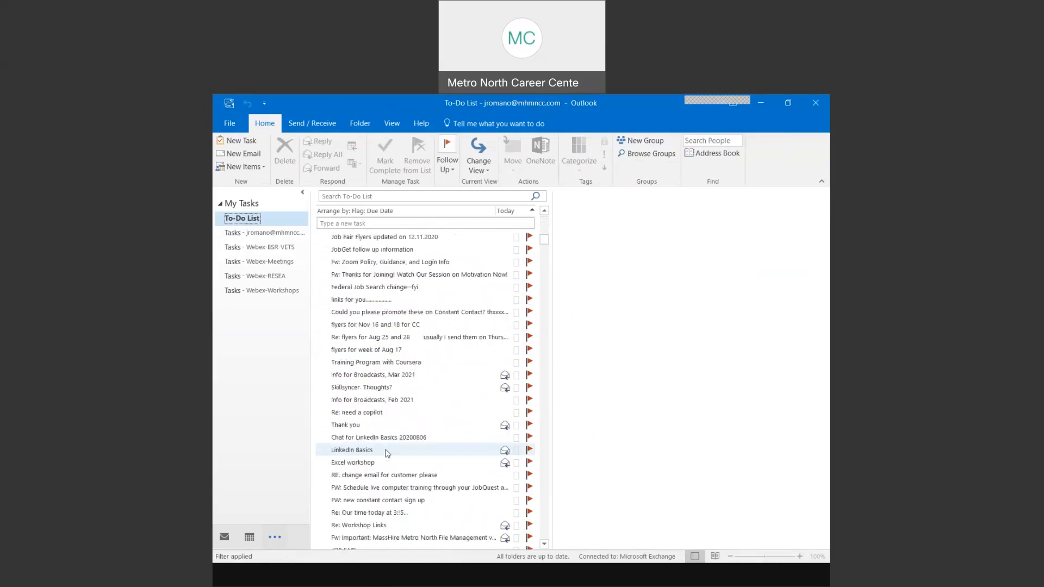
scroll(388, 453, up, 3)
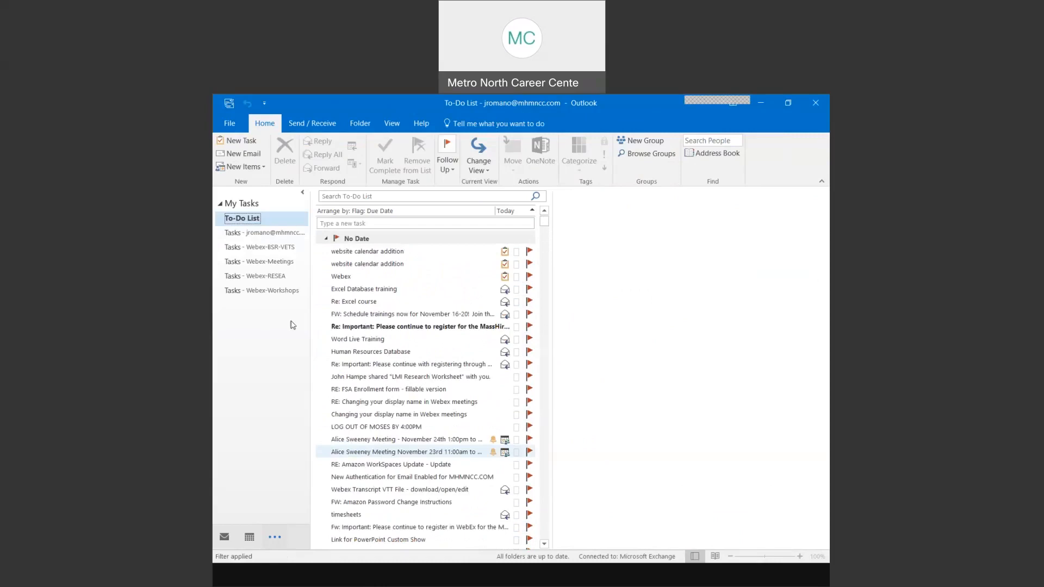
- Start a maximized new task titled 'upgrade the computer room in woburn with new software'
click(237, 144)
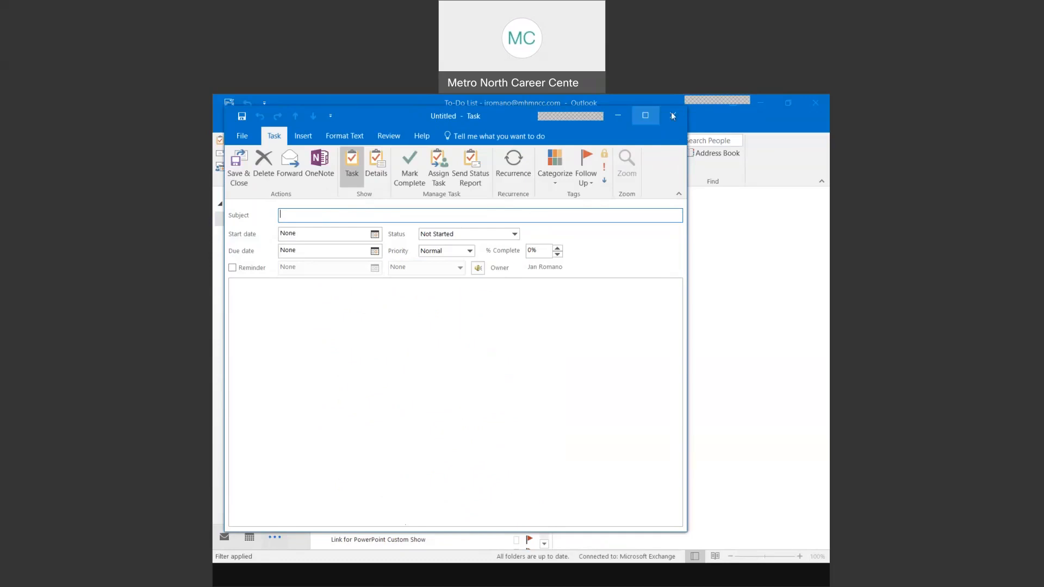
click(644, 116)
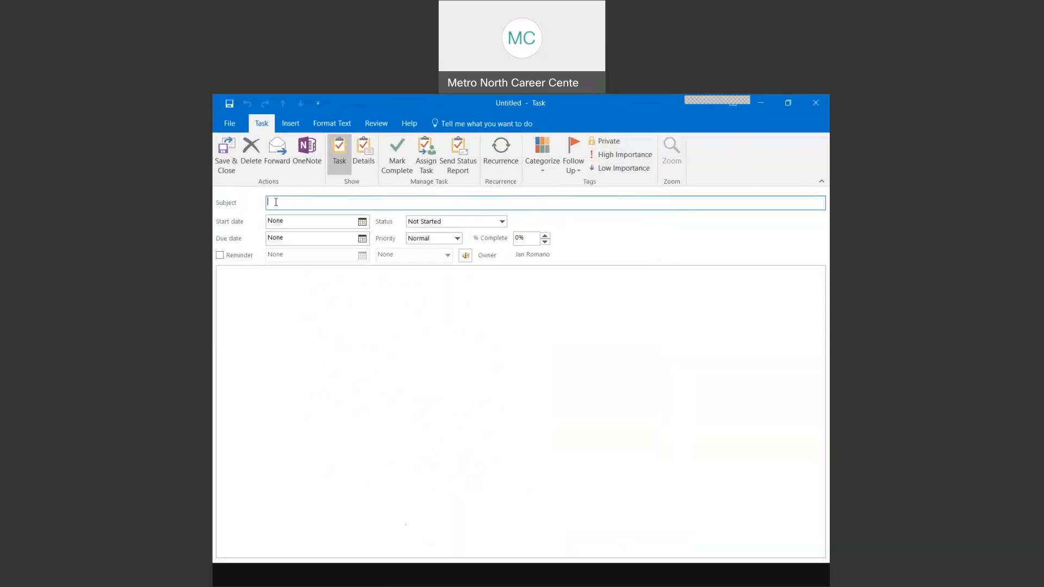
text(upgrade the computer room in woburn with new software)
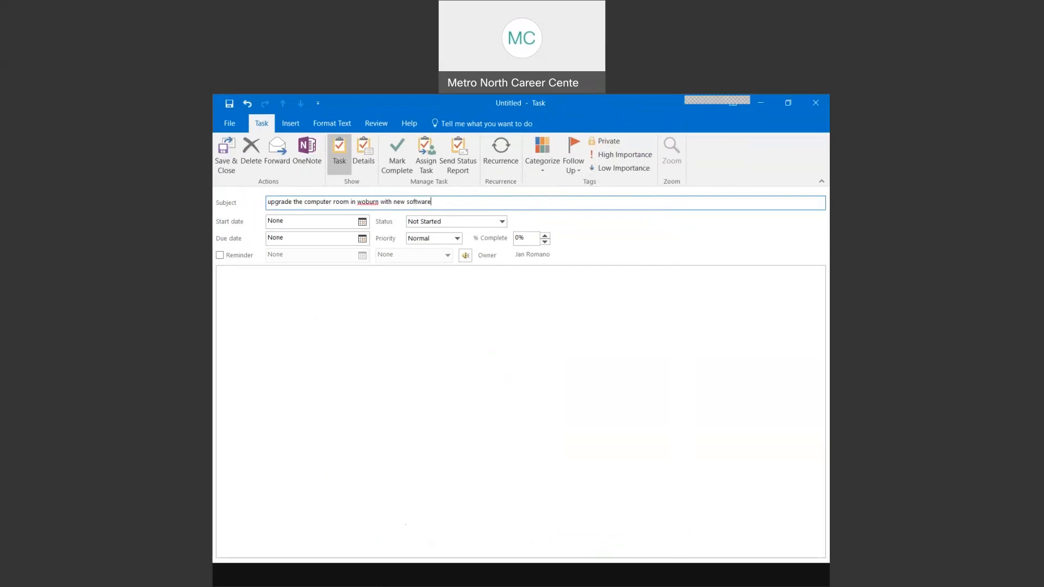
- Give the task start 7/28/2021, due 8/6/2021 and High priority, then save it
click(361, 222)
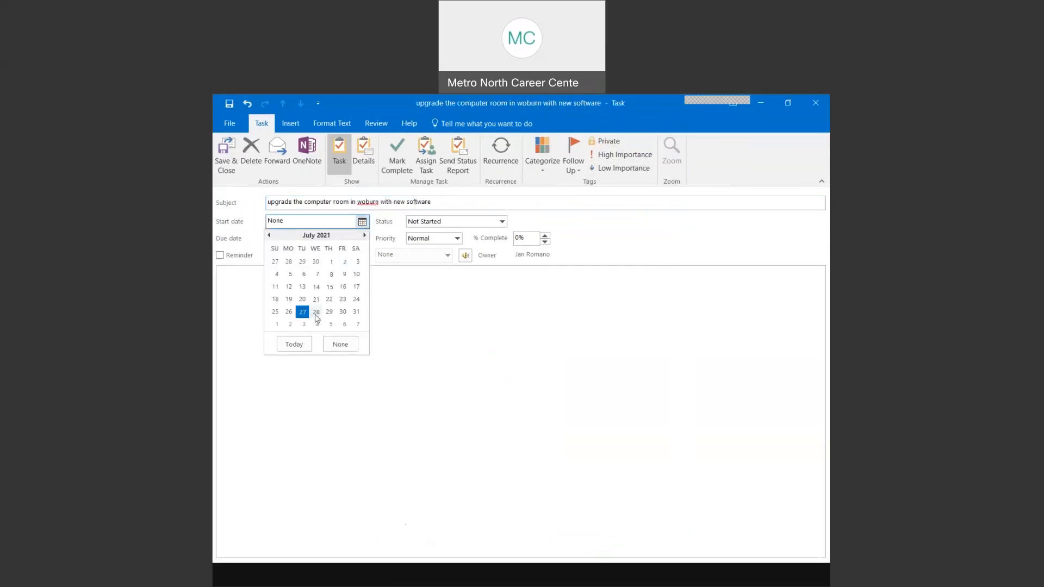
click(316, 313)
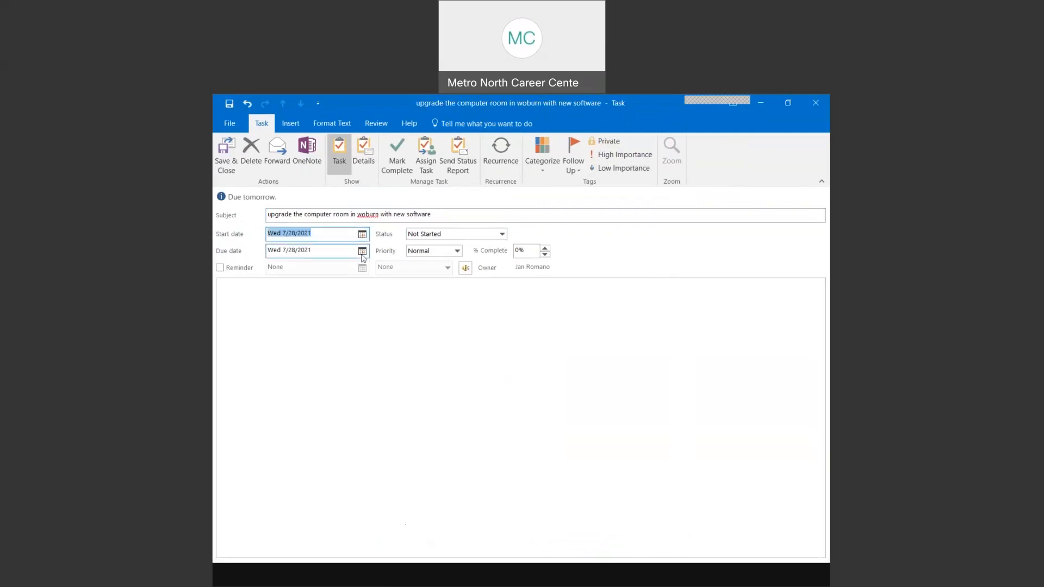
click(362, 252)
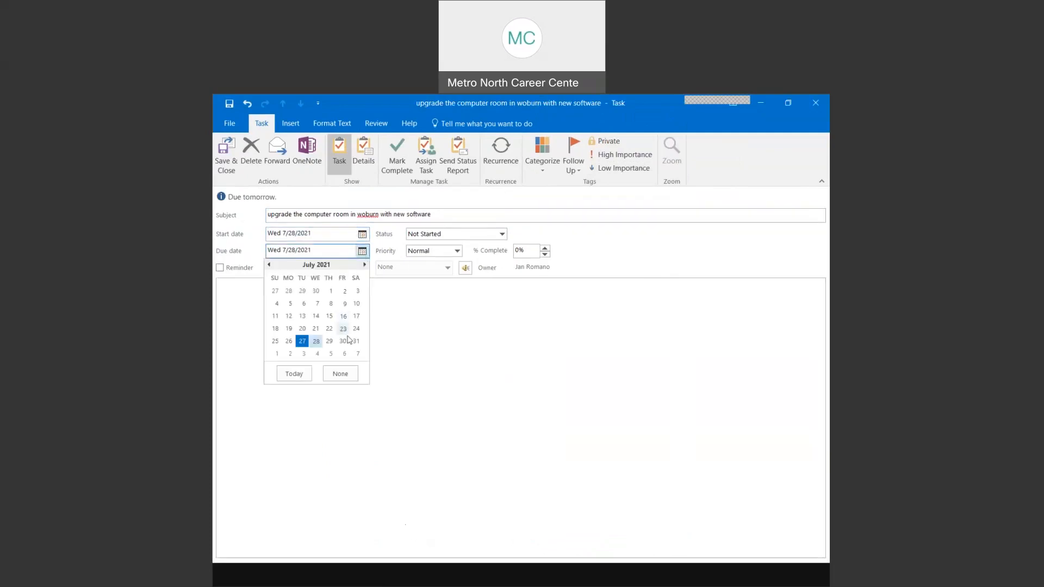
click(344, 354)
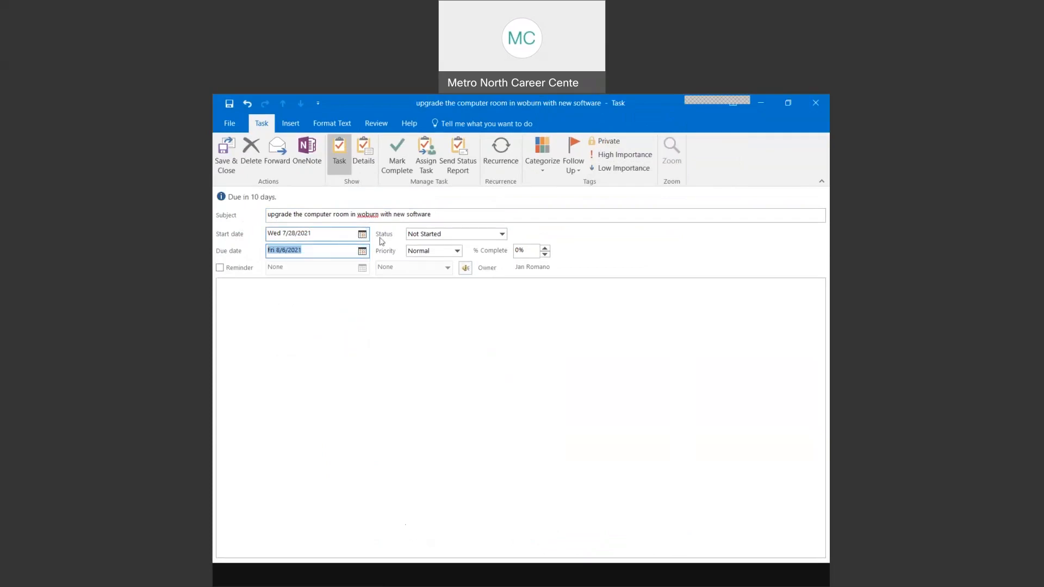
click(430, 251)
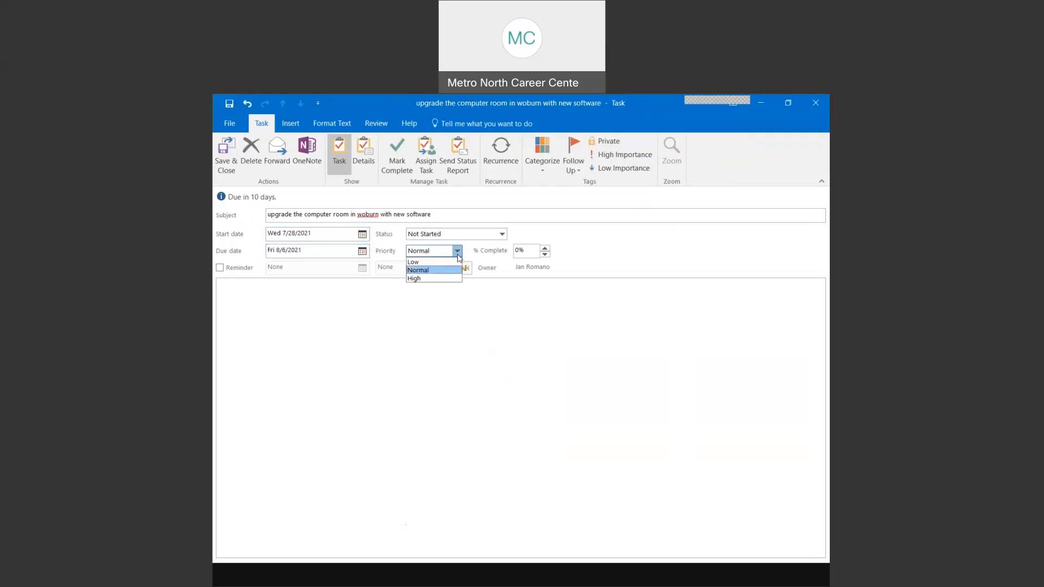
click(418, 278)
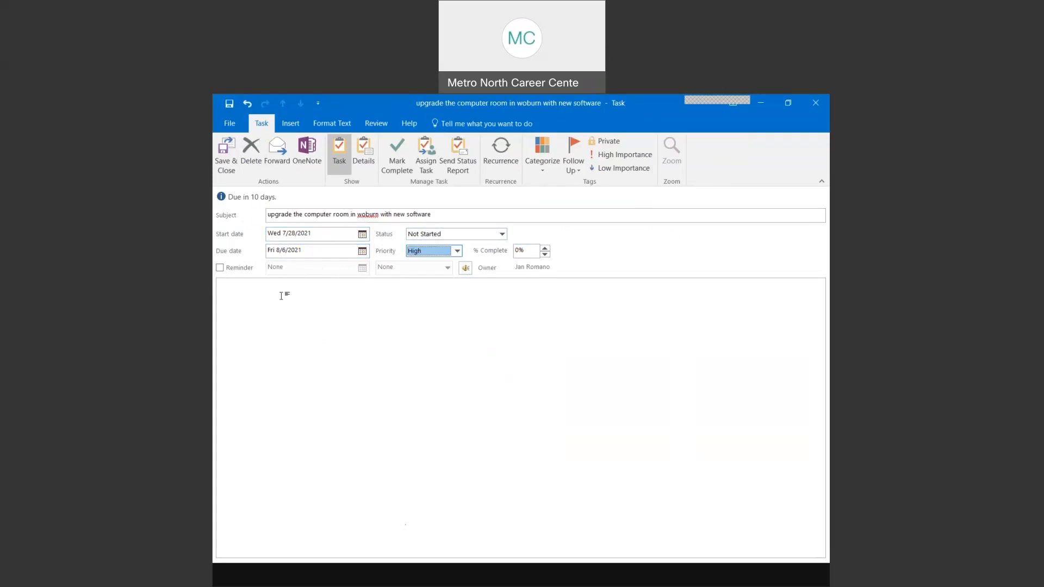
click(228, 162)
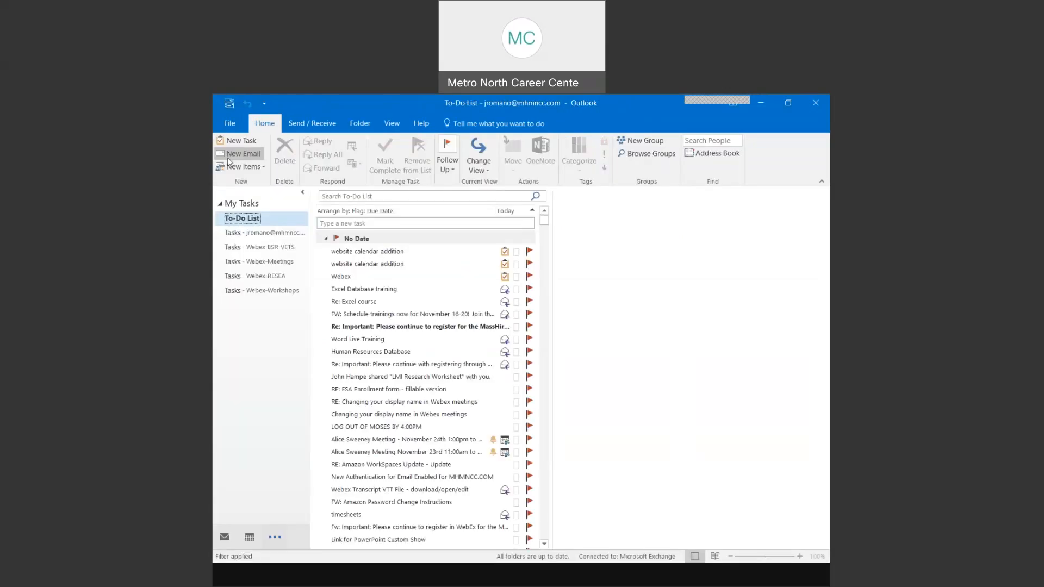
mouse_move(412, 379)
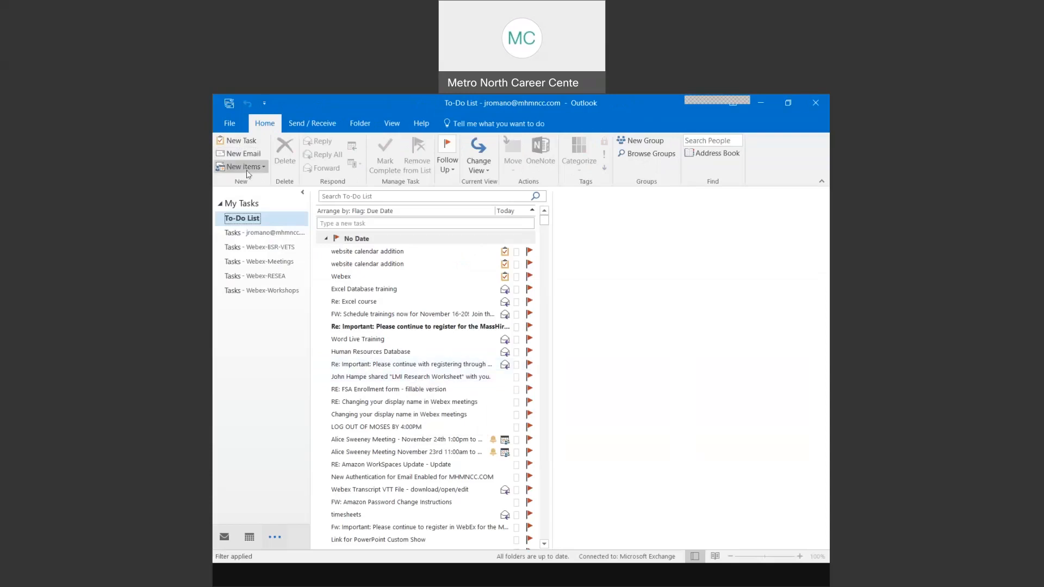
click(397, 125)
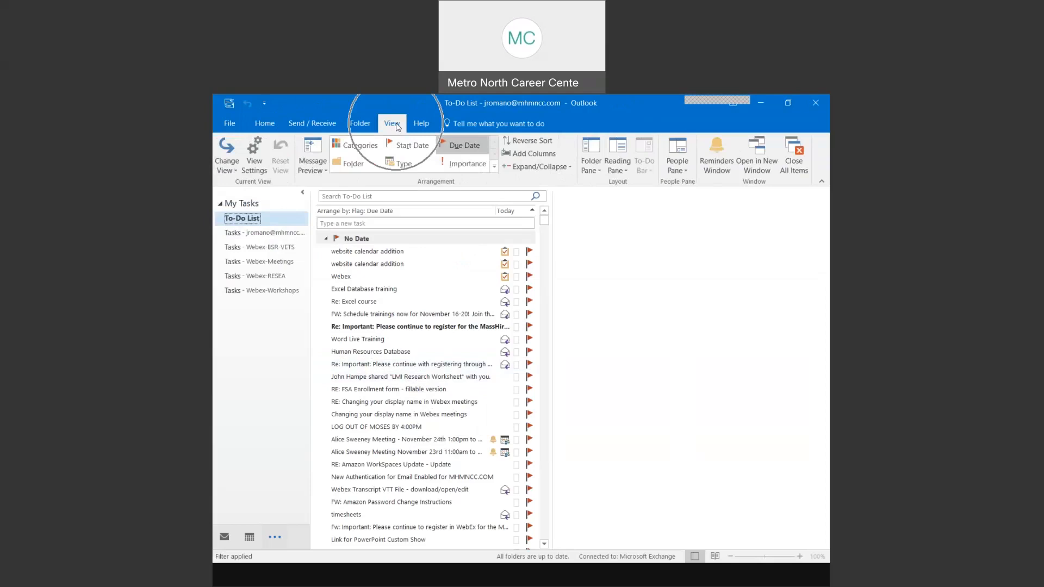
click(228, 165)
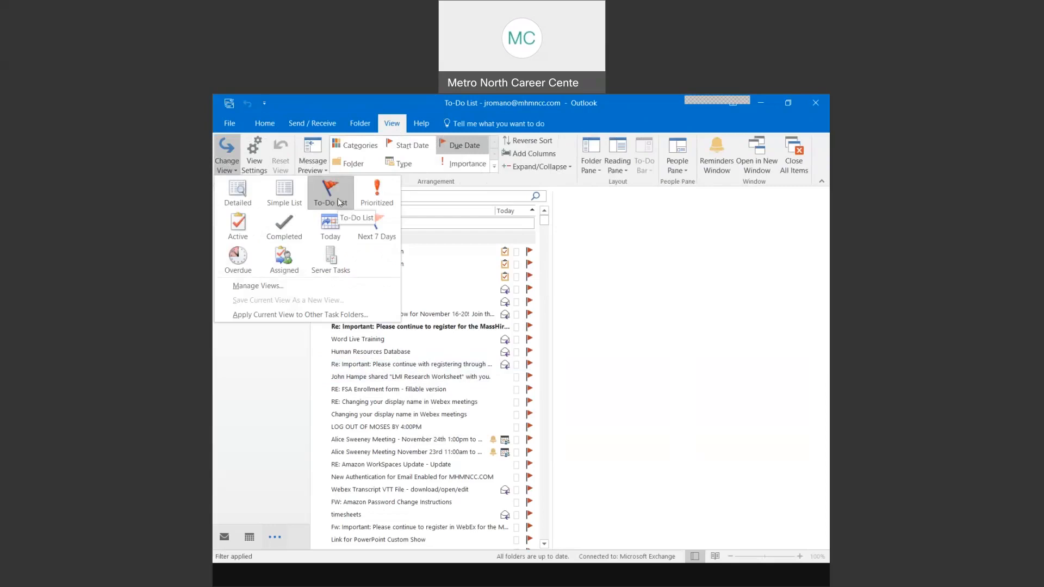
click(289, 235)
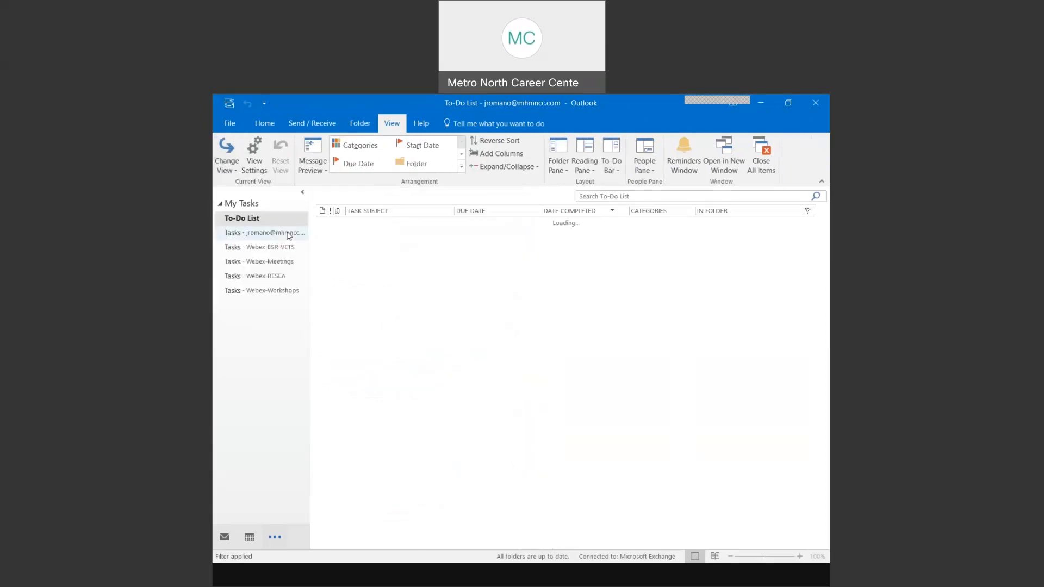
click(231, 168)
click(240, 261)
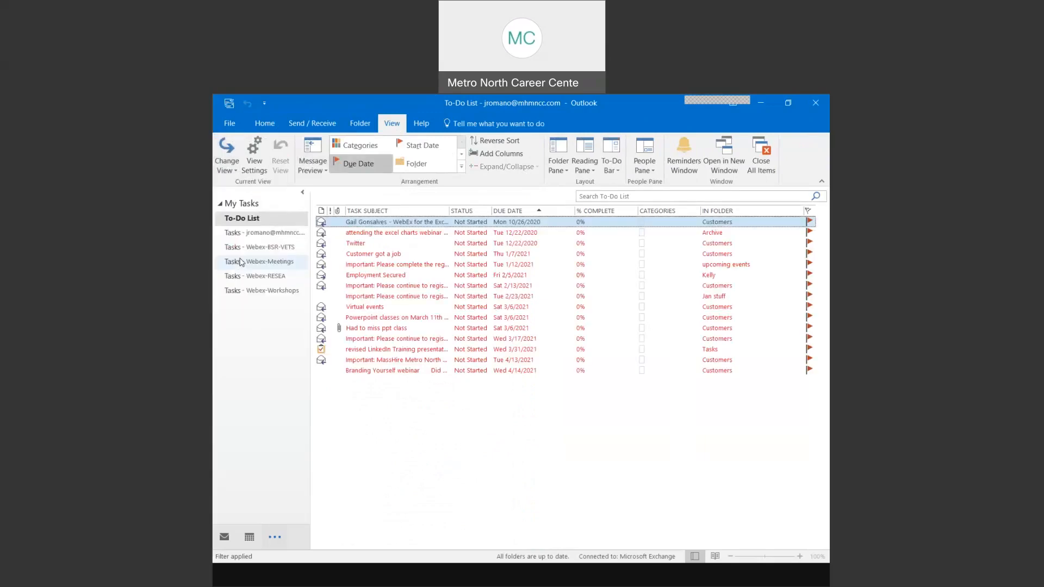
click(231, 167)
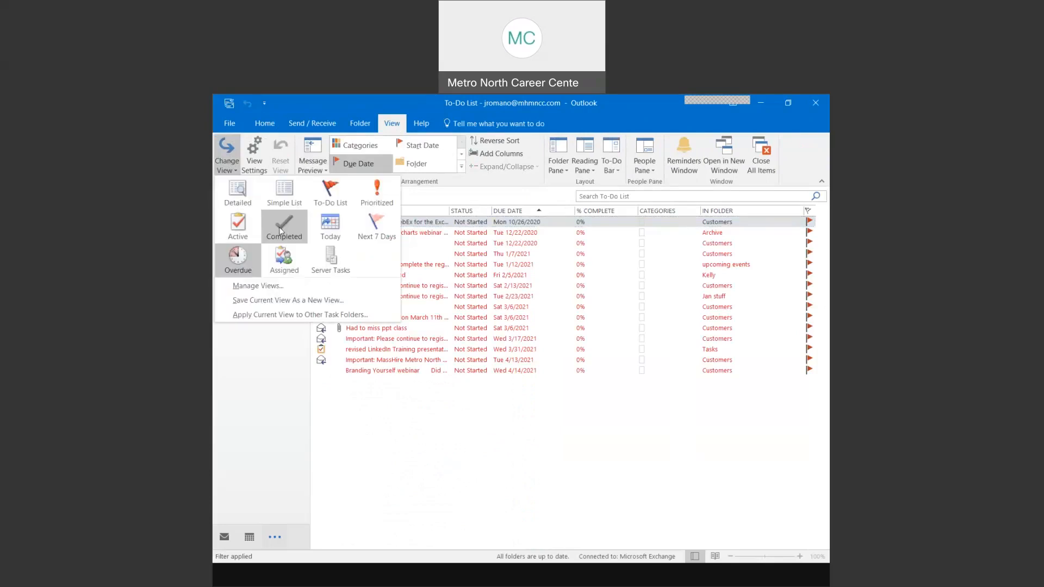
click(281, 231)
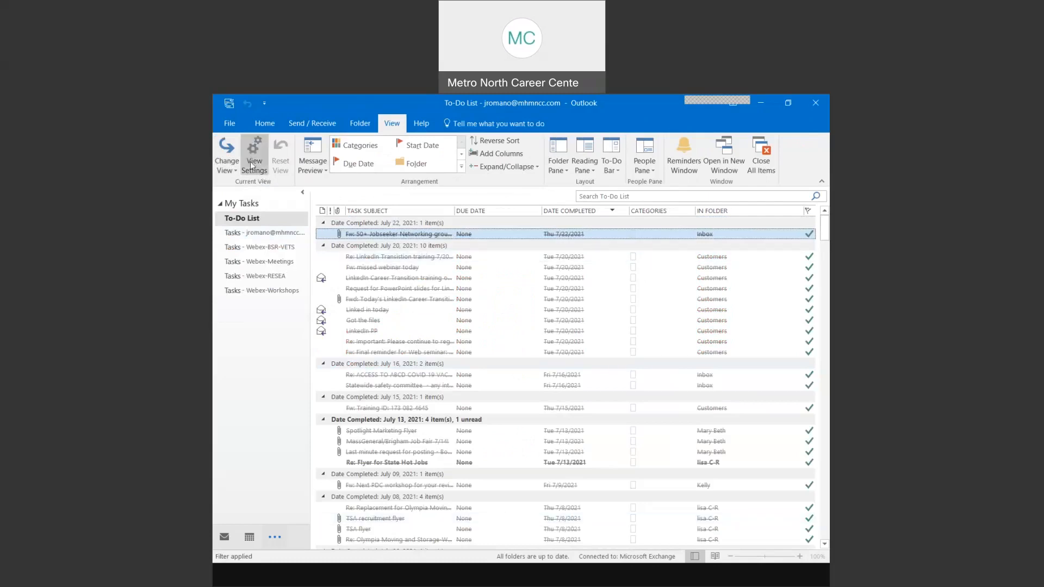
click(225, 164)
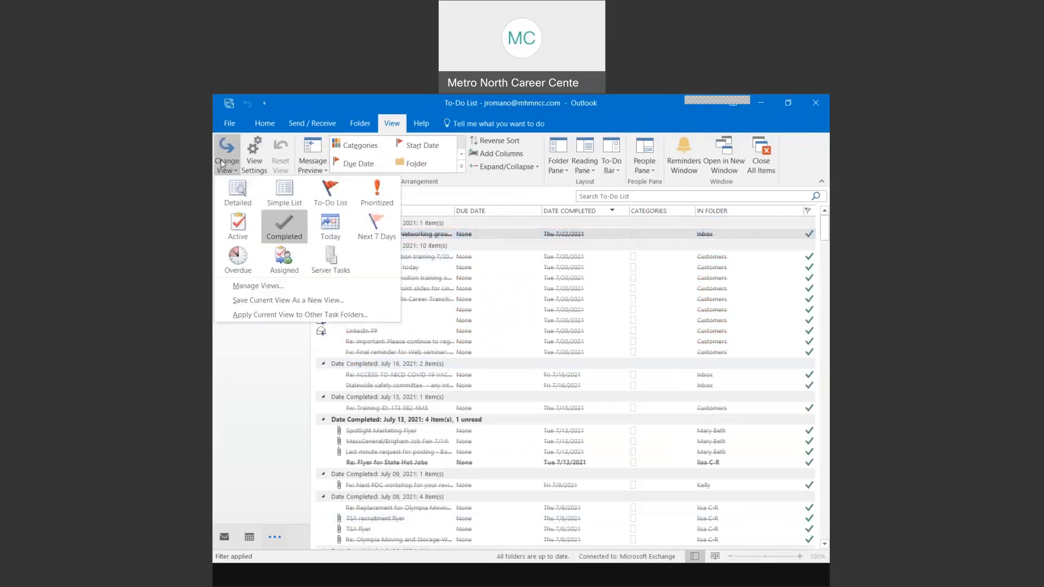
click(330, 191)
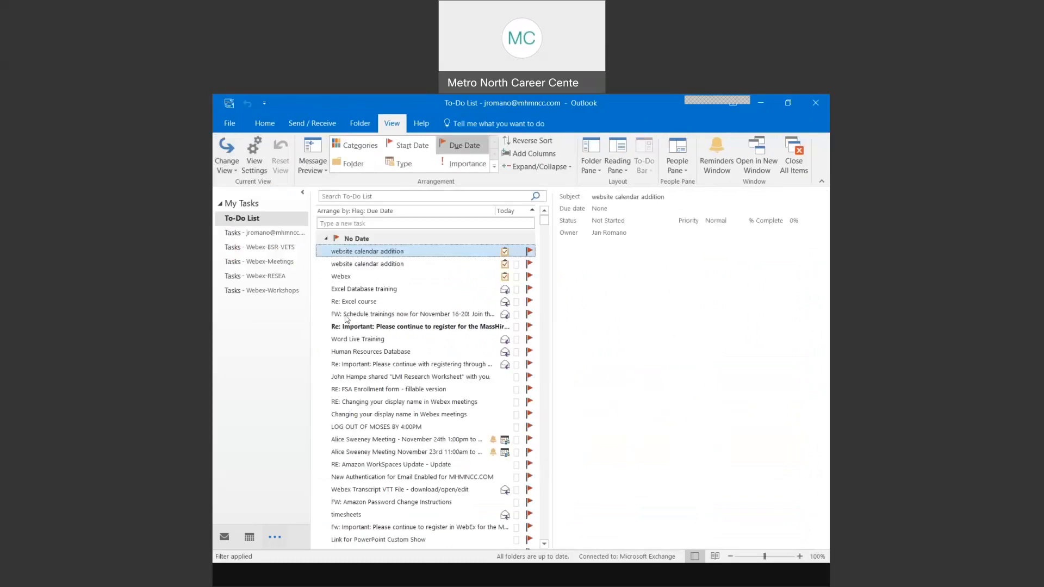
click(228, 170)
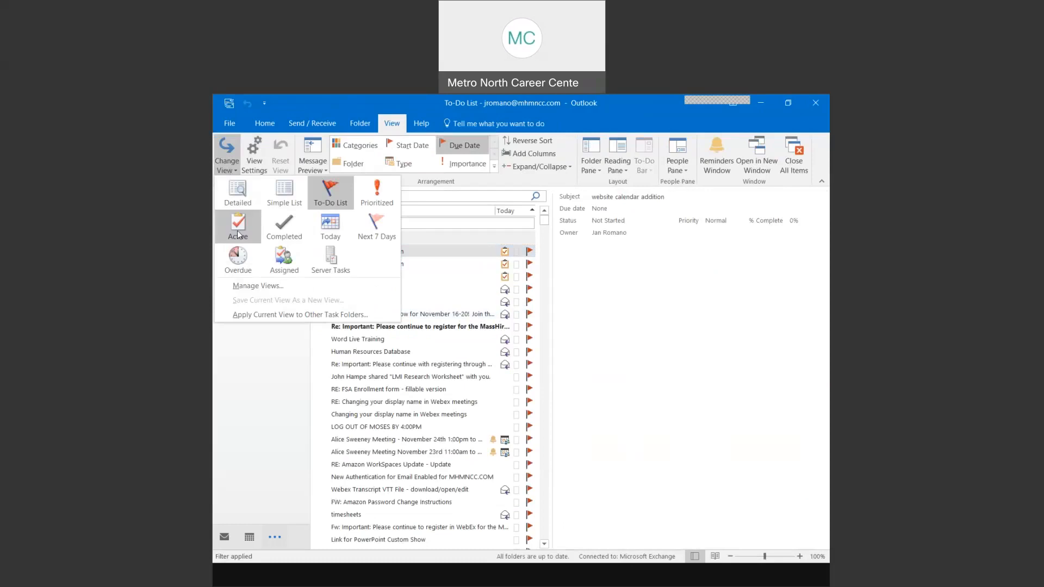
click(238, 260)
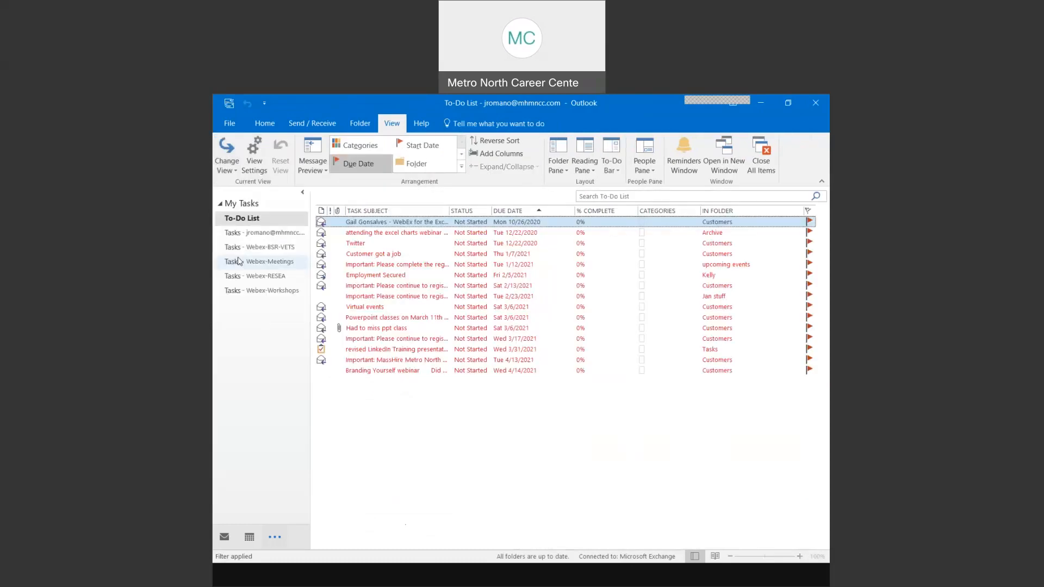
click(229, 161)
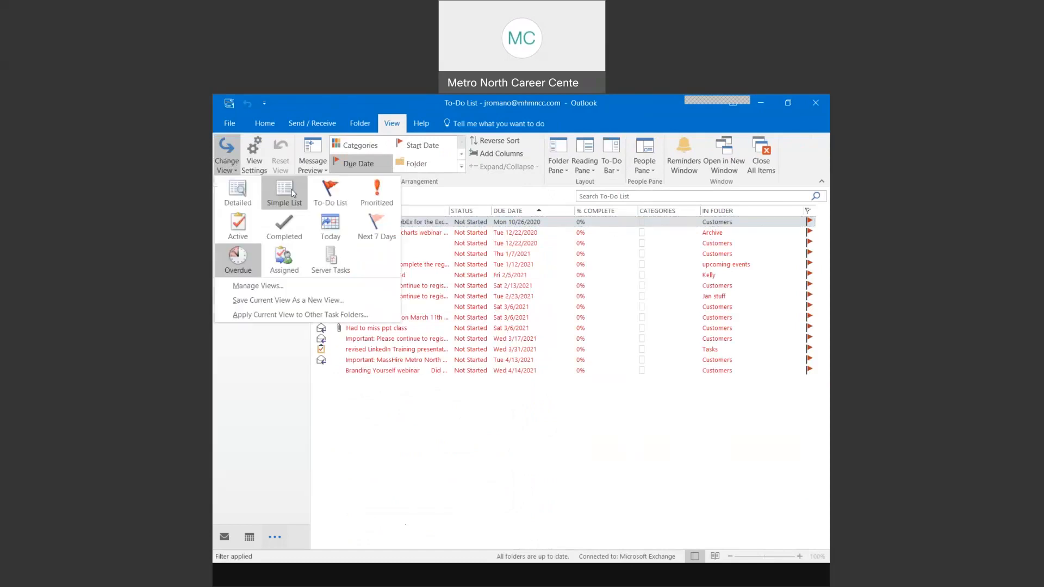
click(328, 194)
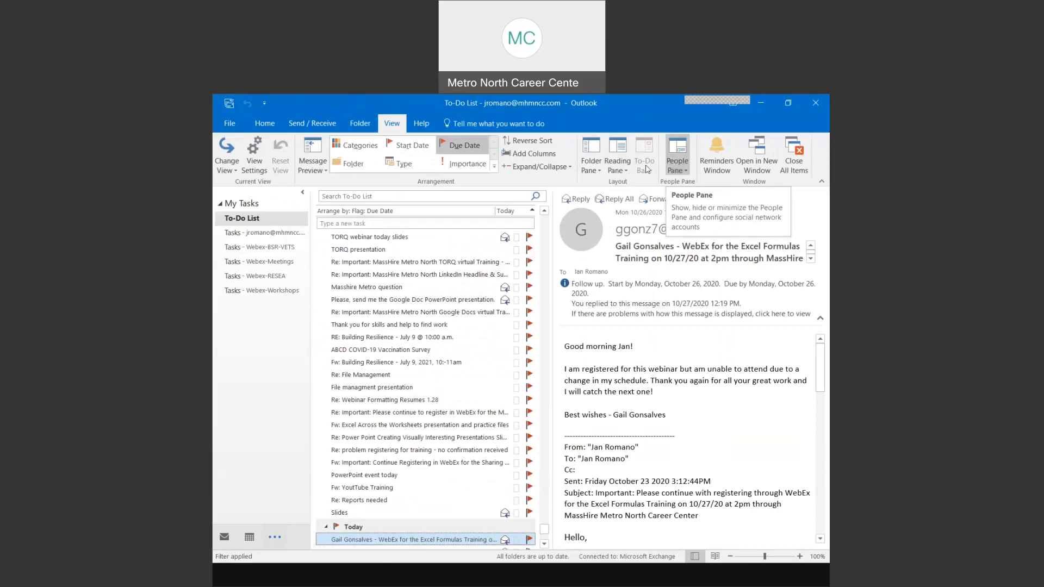
- Set the Reading Pane to Off and scroll the full task table back to the top
click(623, 170)
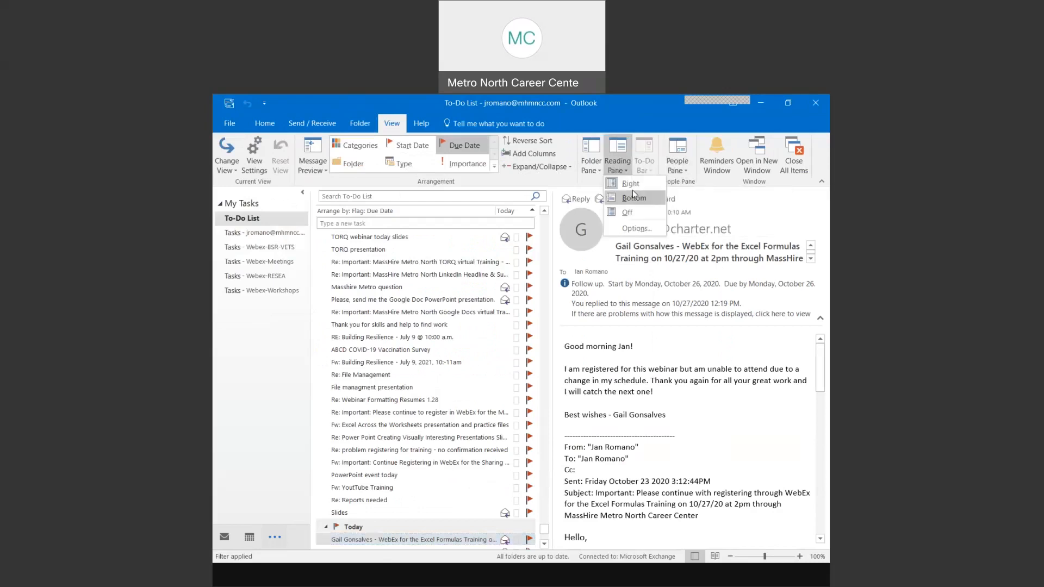
click(632, 211)
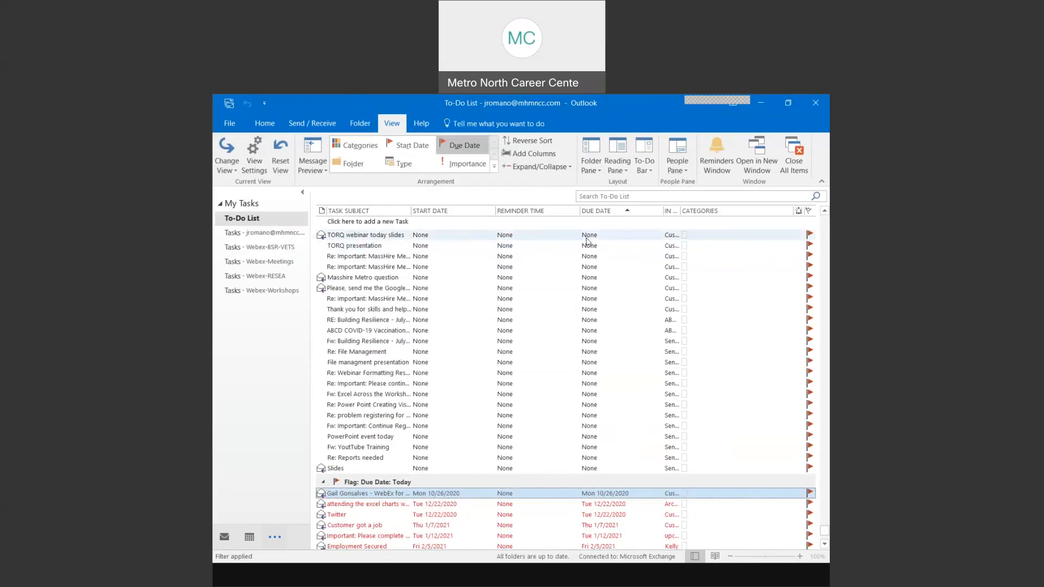
scroll(593, 243, up, 3)
scroll(597, 245, up, 3)
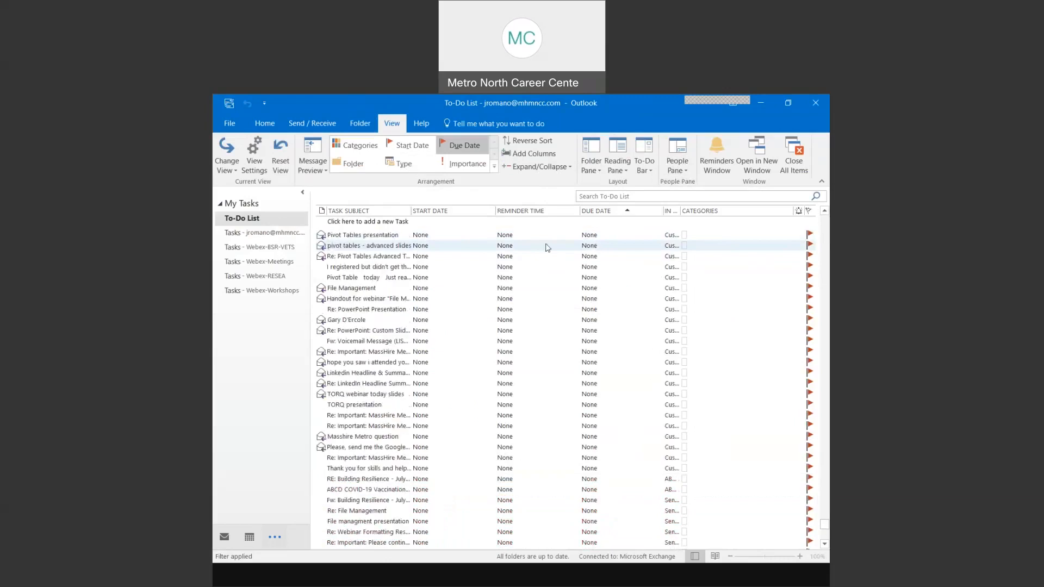
- Look over the view settings and the Advanced Pivot Table worksheets item, then switch to the main Tasks folder
click(255, 166)
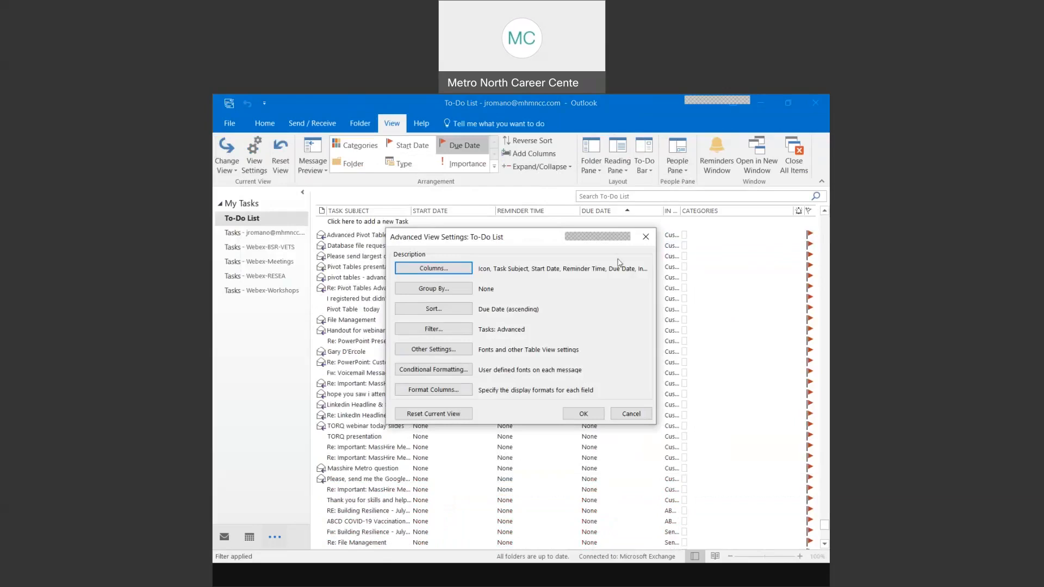
click(644, 243)
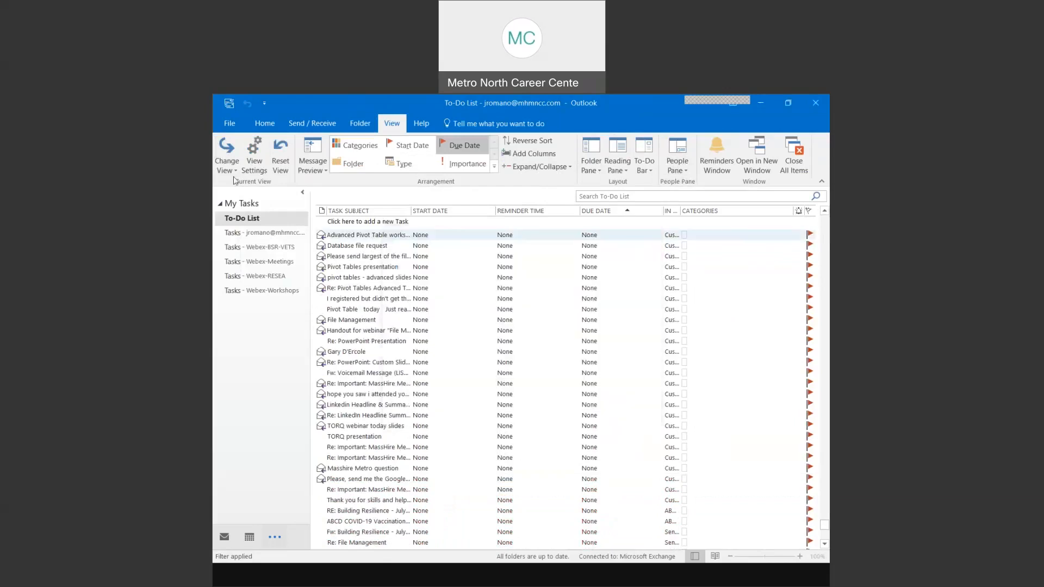
click(227, 158)
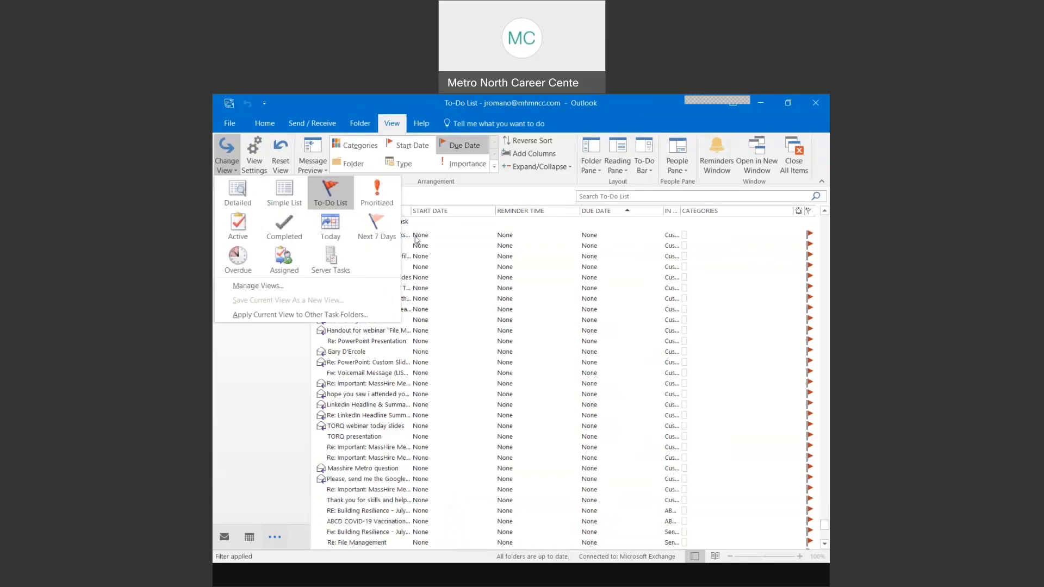
click(452, 237)
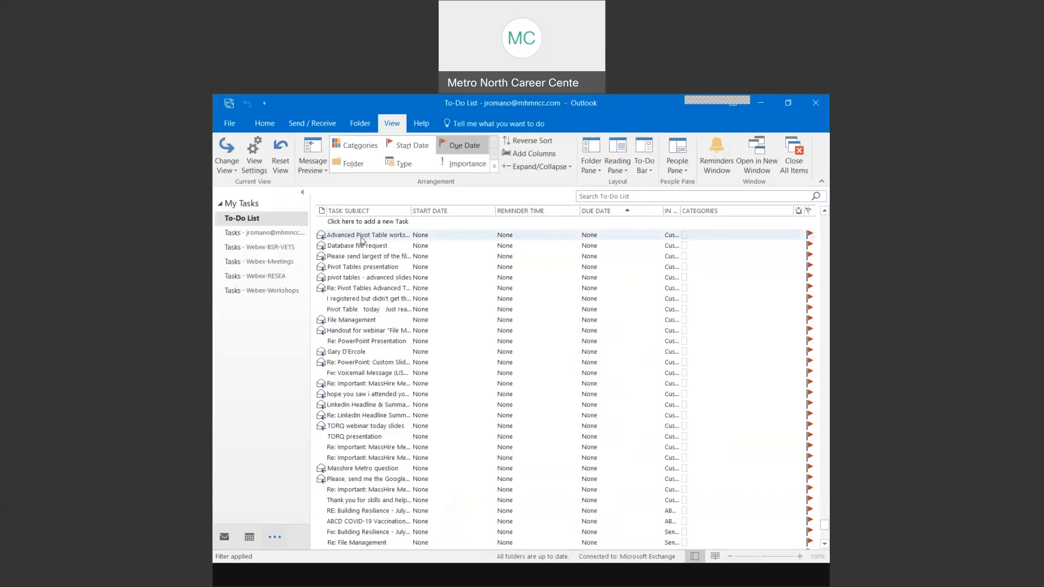
double_click(361, 237)
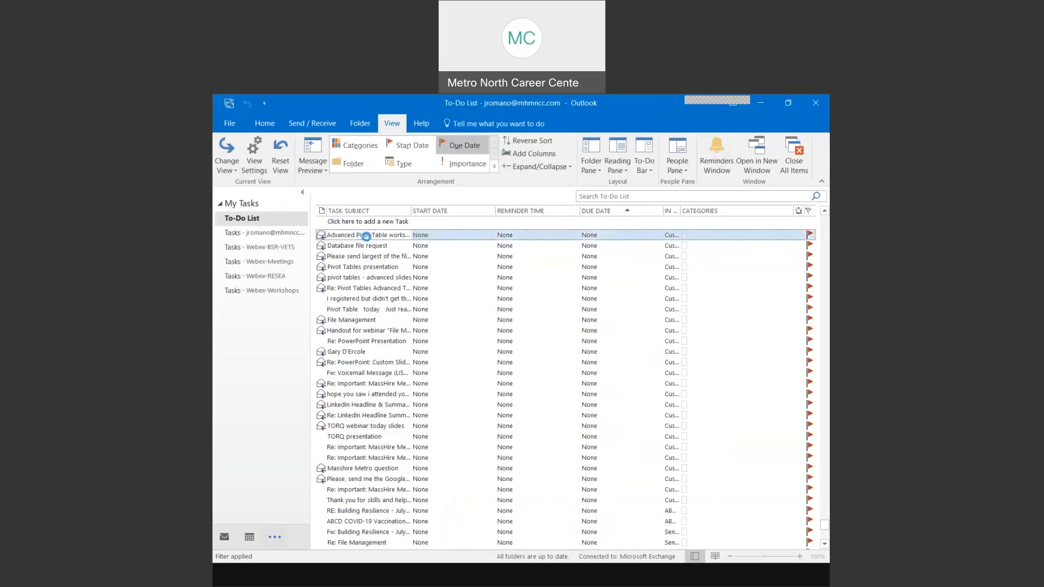
click(816, 103)
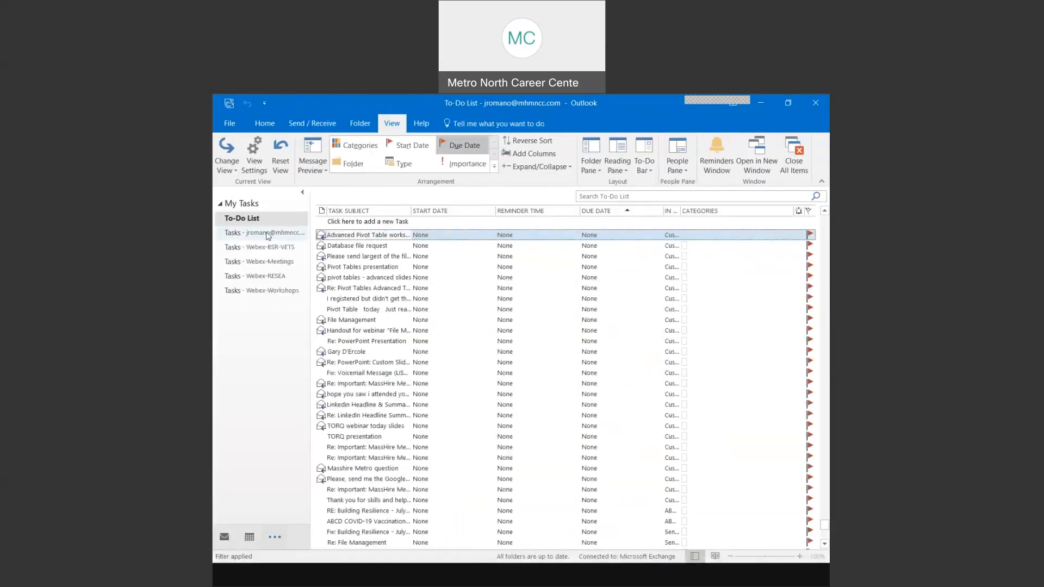
click(257, 234)
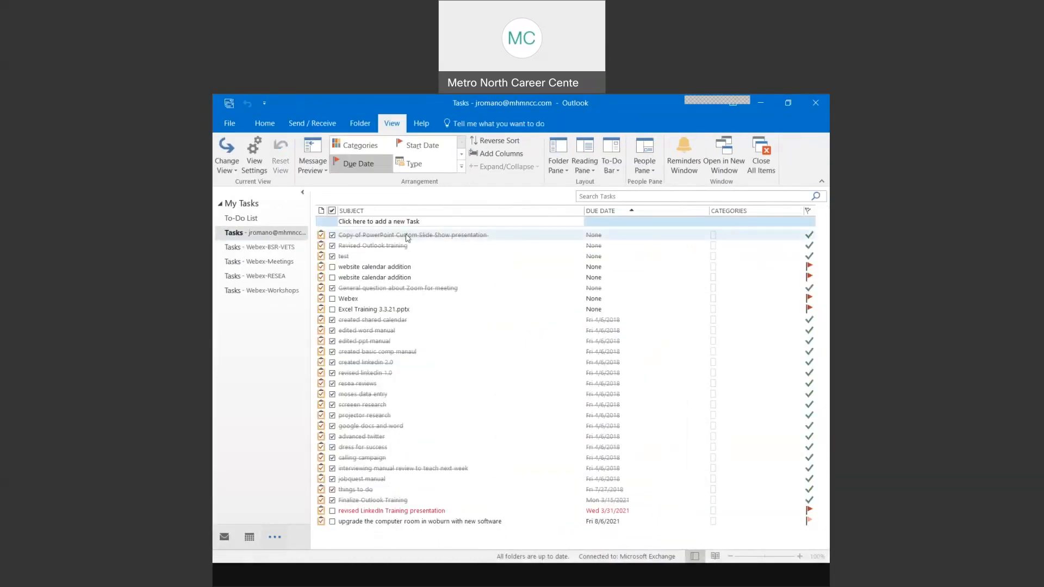
- Mark the 'website calendar addition' task Completed and save it
double_click(378, 269)
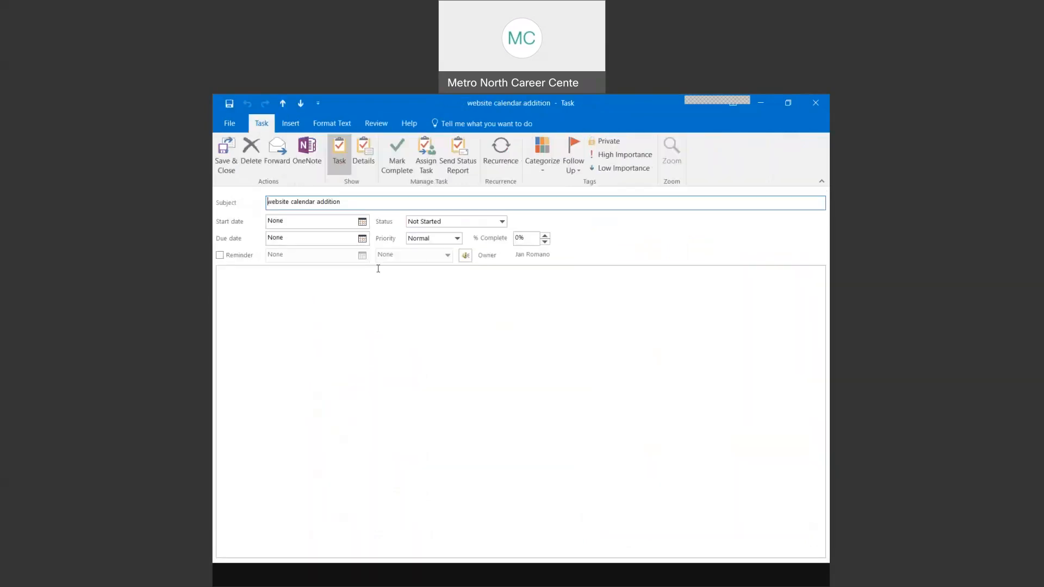
click(501, 222)
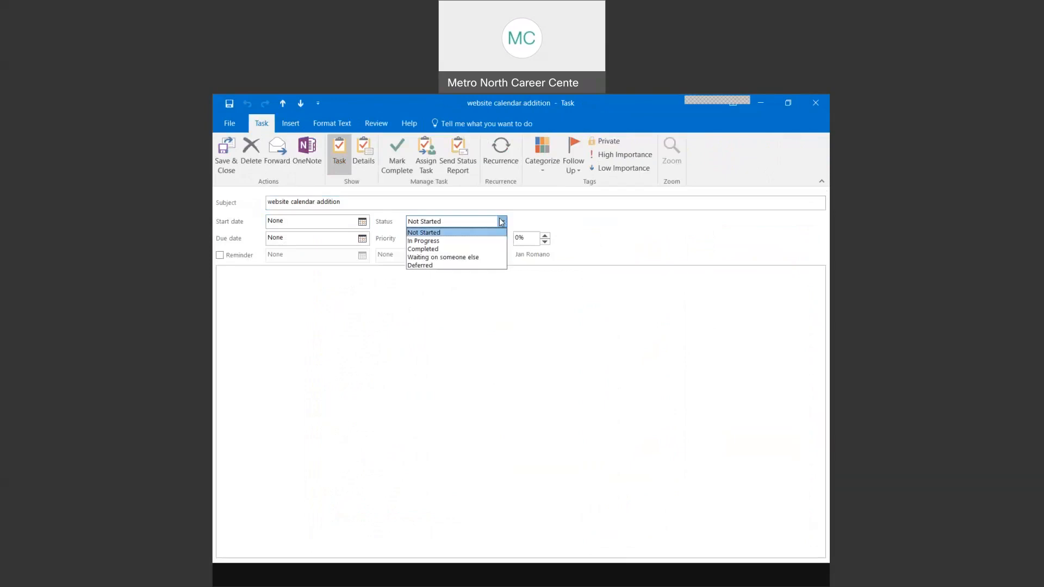
click(433, 249)
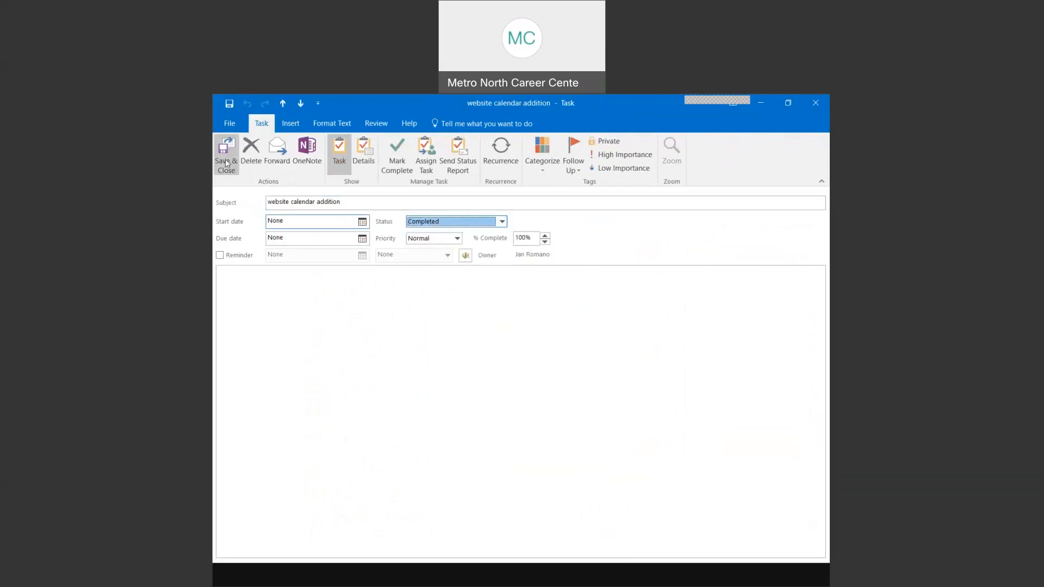
click(227, 163)
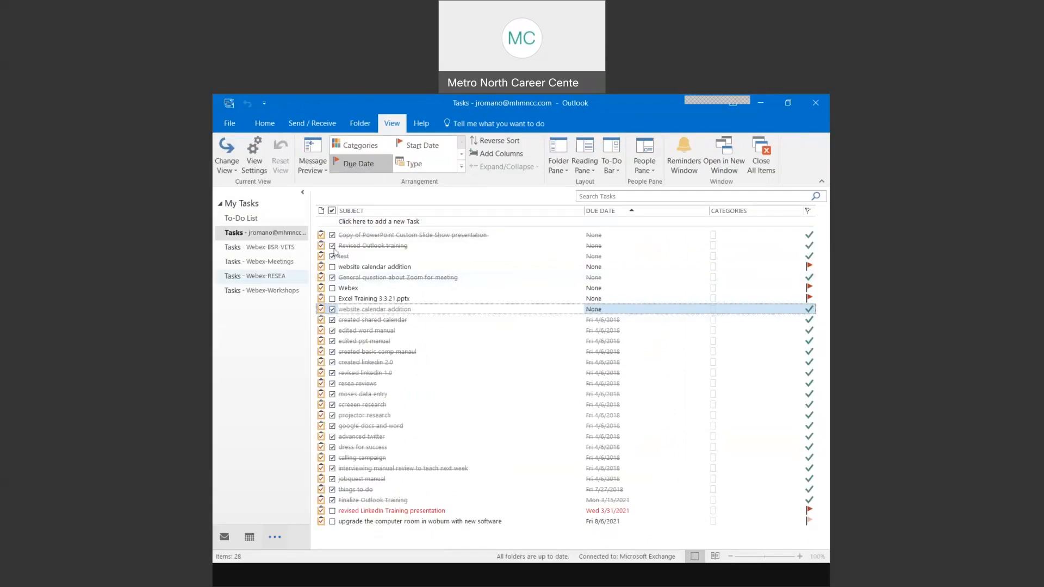
- Show completed tasks grouped by completion date, then start a new blank task
click(227, 159)
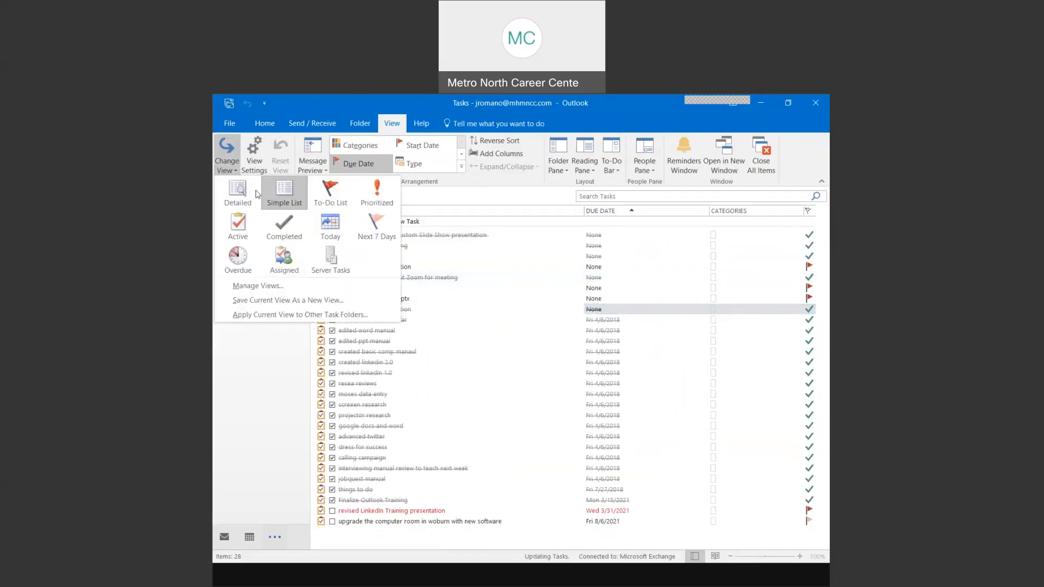
click(281, 228)
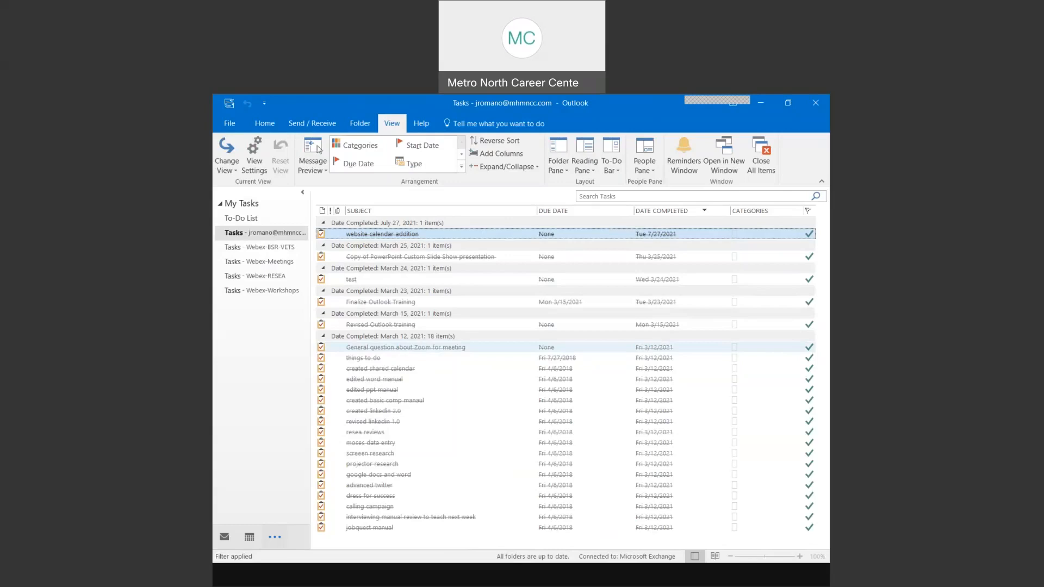
click(229, 152)
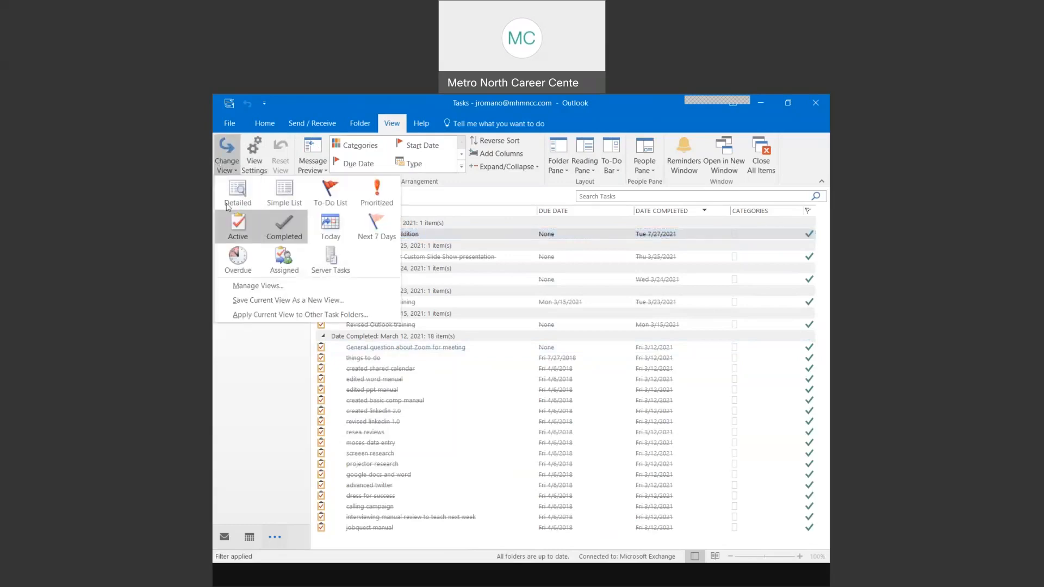
click(264, 129)
click(264, 126)
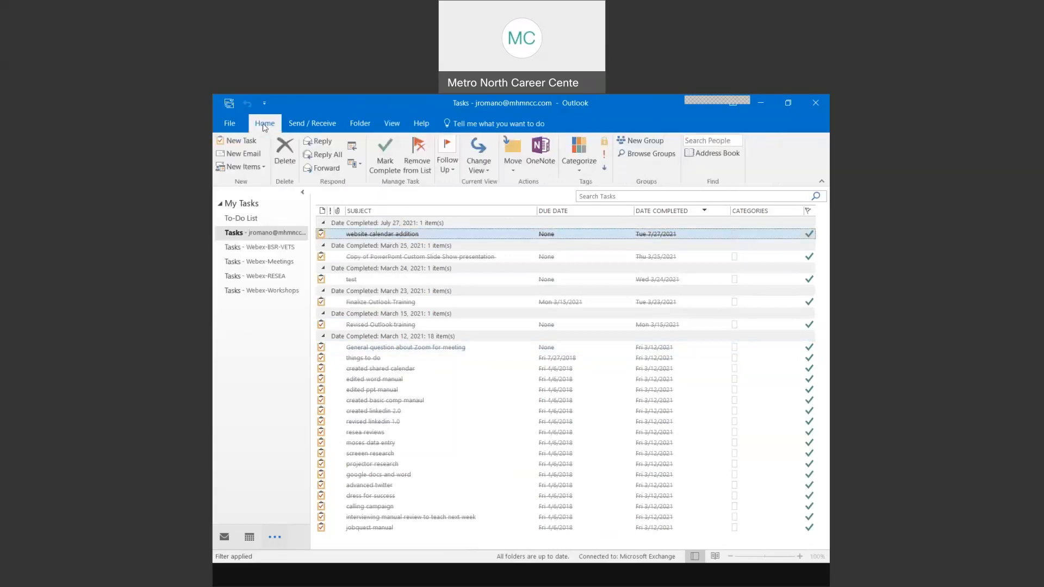
click(242, 141)
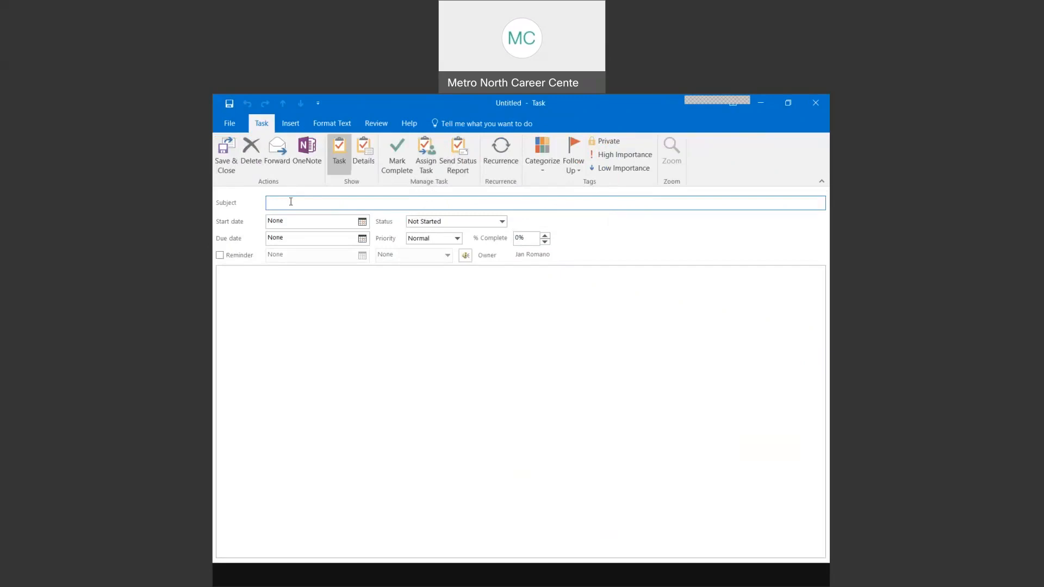
- Name the task 'clean out the fridge' and make it recur Tuesdays and Fridays until 10/7/2021
text(clear)
text( out the fridge)
click(494, 162)
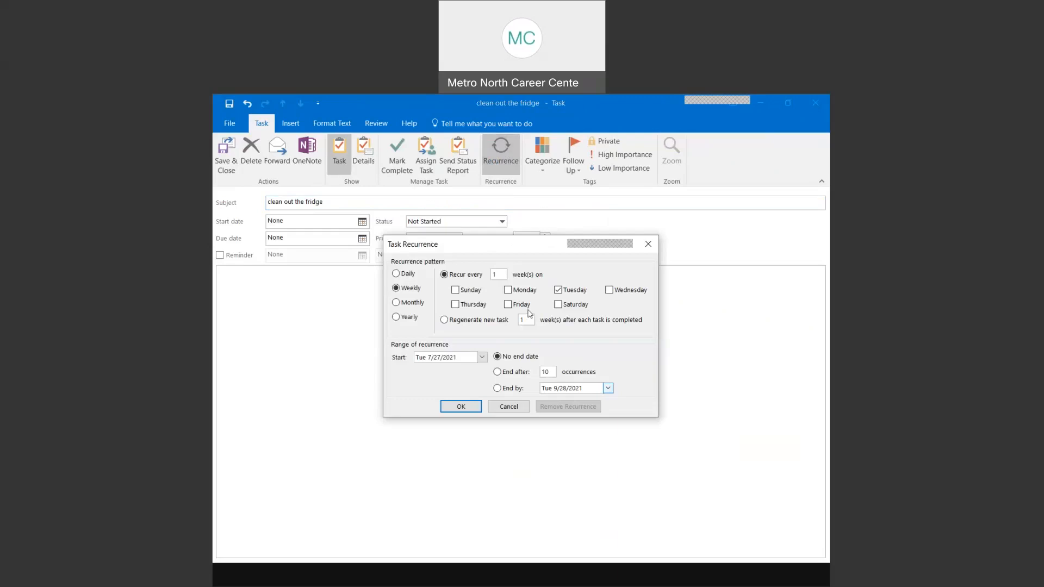
click(508, 305)
click(608, 388)
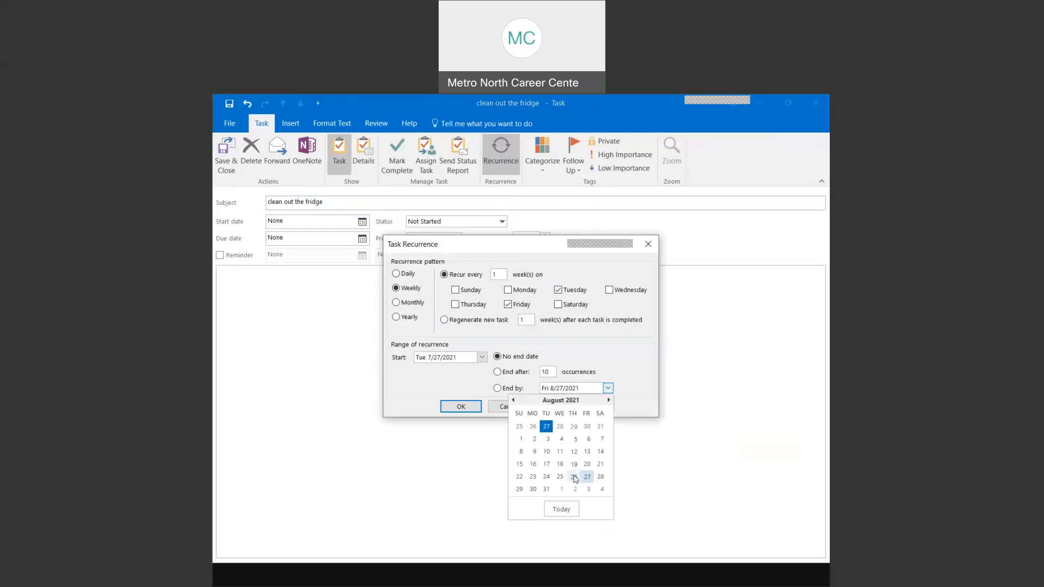
double_click(608, 400)
click(575, 439)
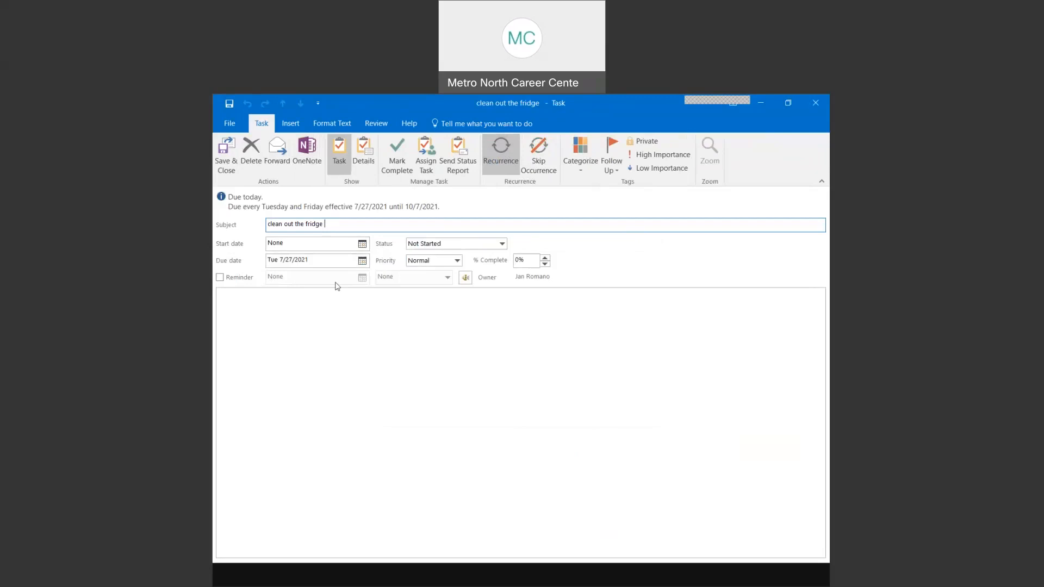
- Set the fridge task to In Progress at 25% complete, then save and close it
click(500, 245)
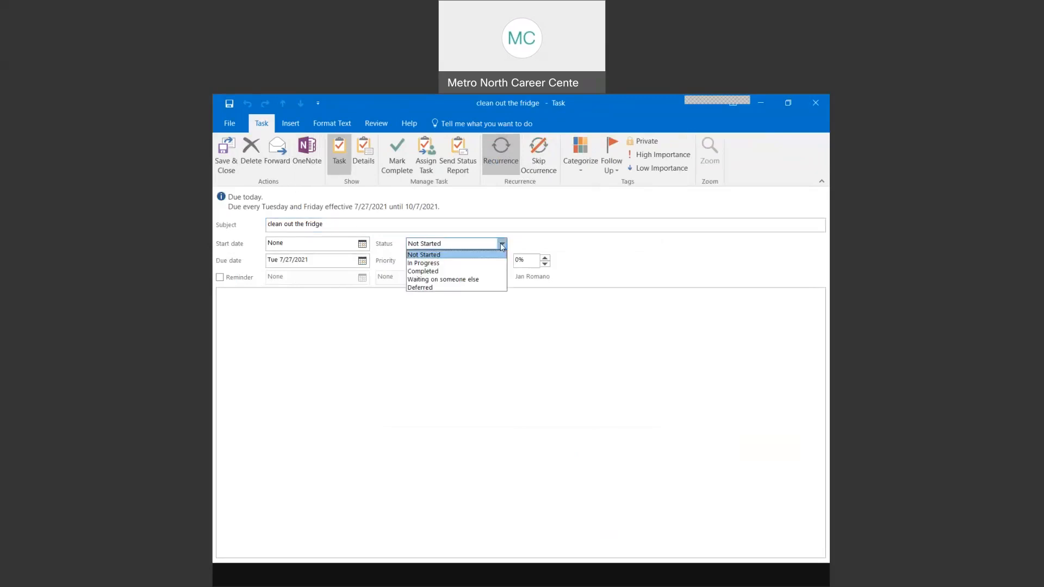
click(441, 264)
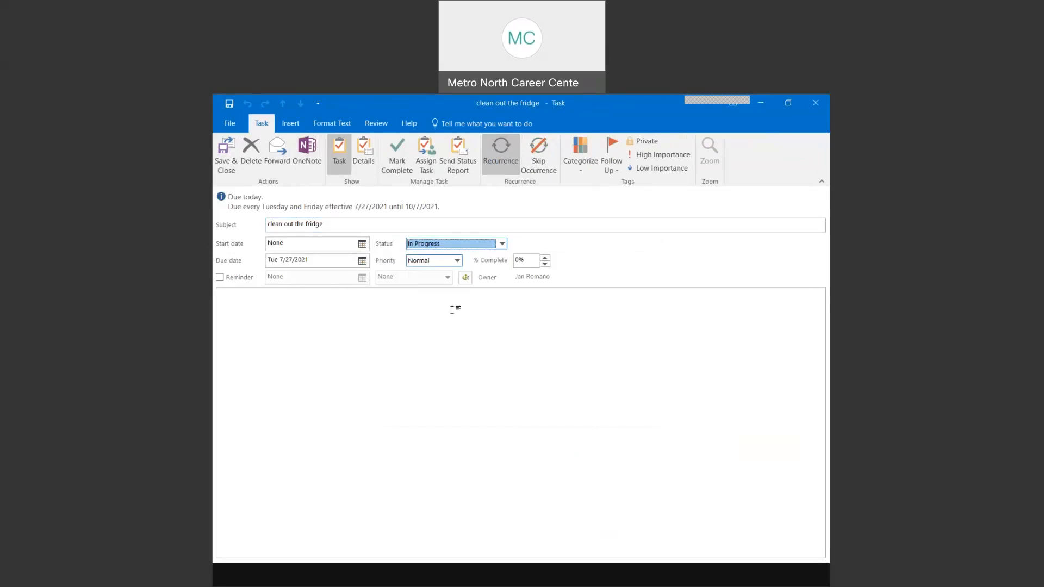
click(499, 245)
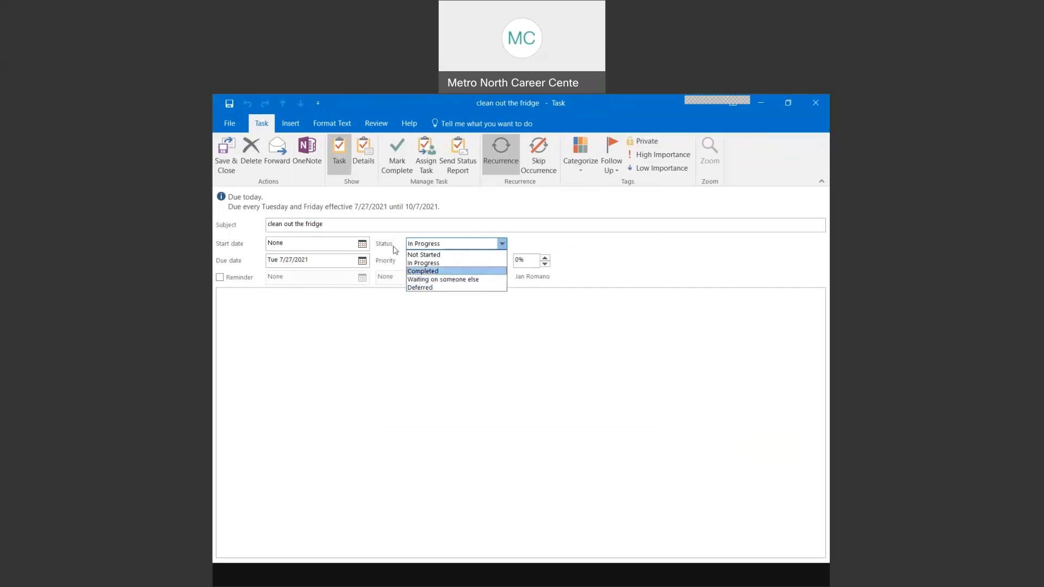
click(544, 263)
click(544, 258)
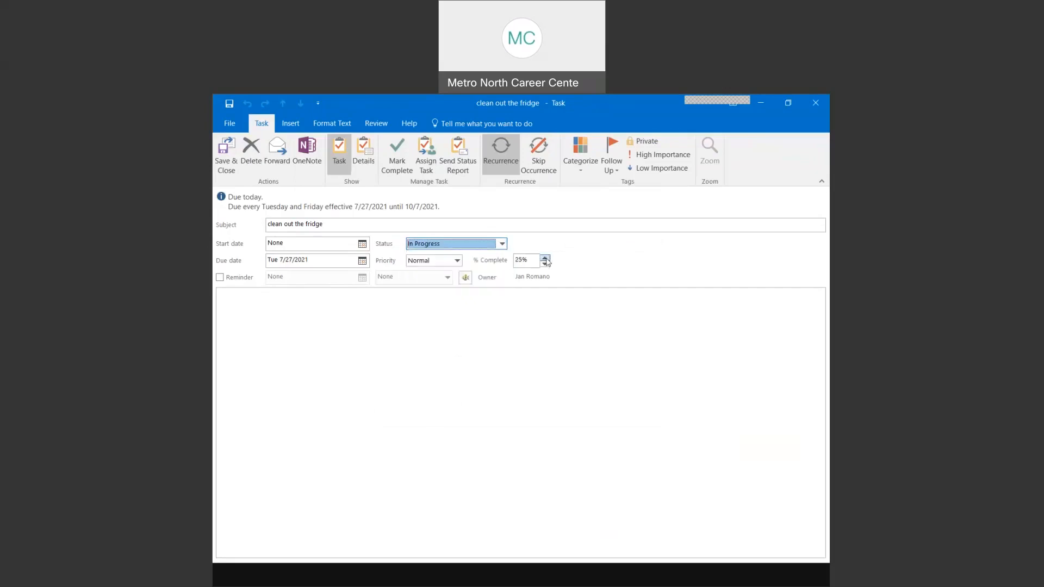
click(229, 165)
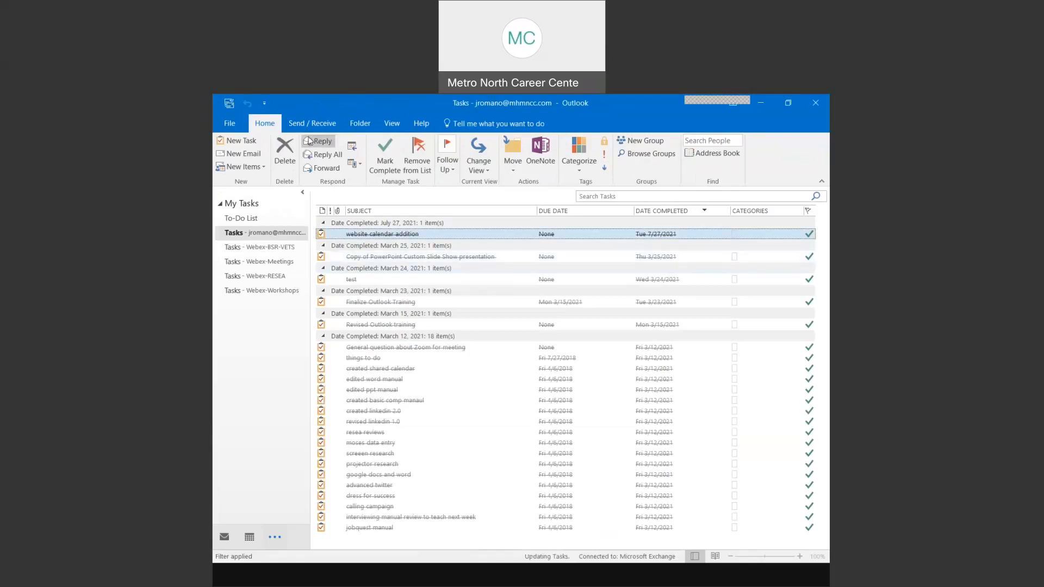
- Switch to the To-Do List view and check the fridge and computer room tasks' details
click(480, 170)
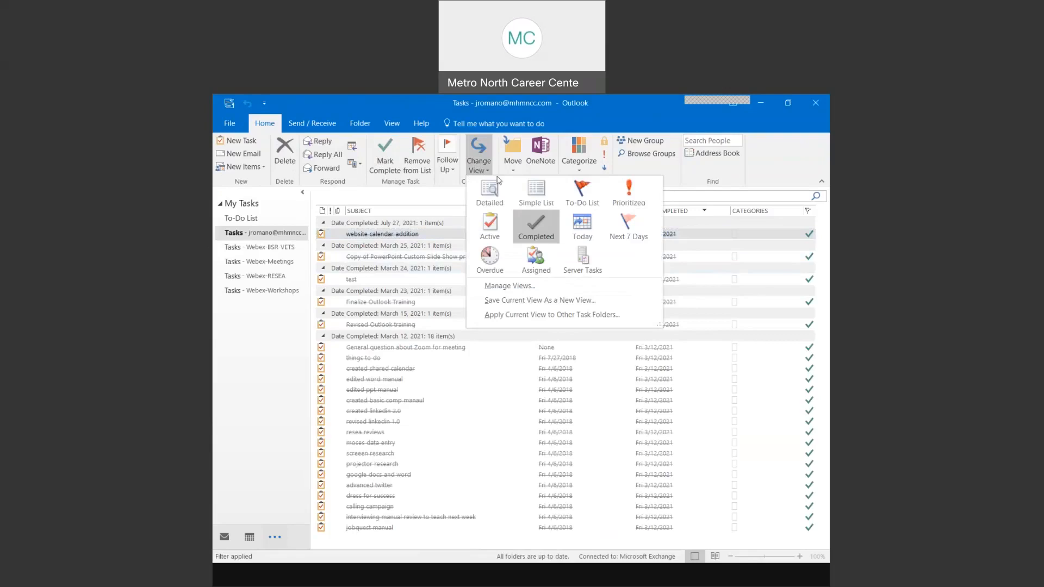
click(580, 195)
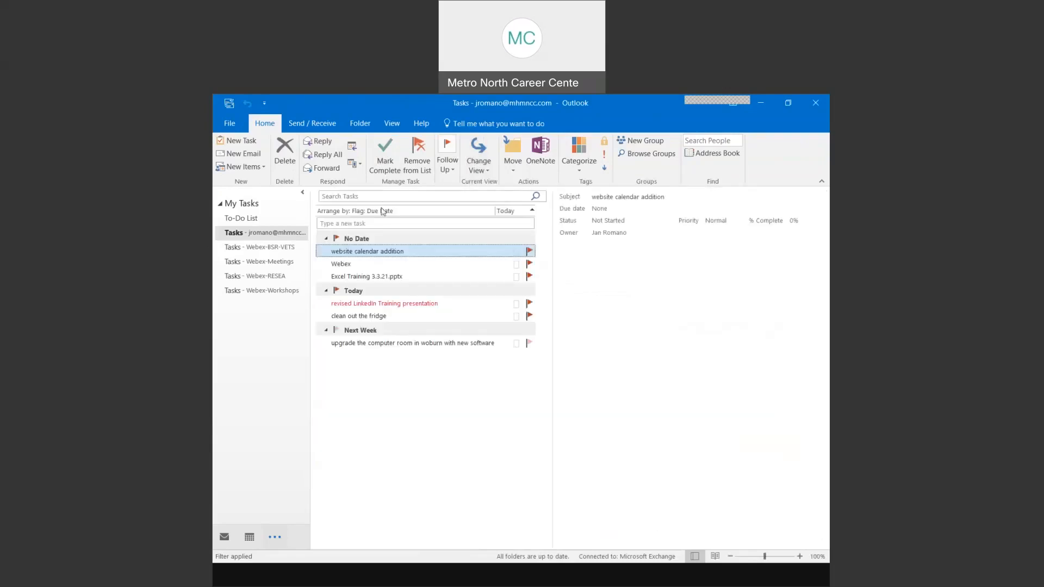
click(393, 318)
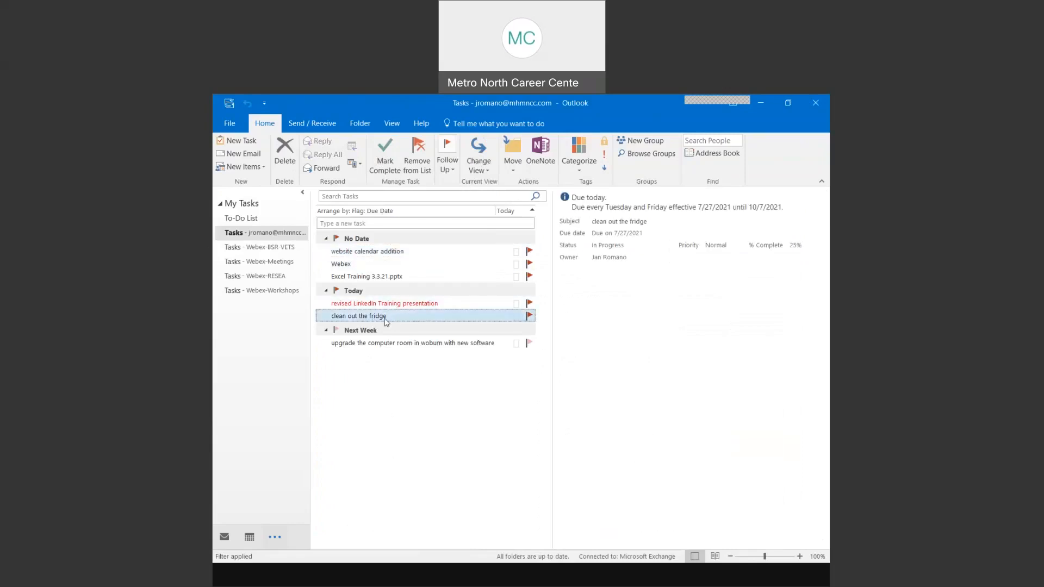
click(368, 345)
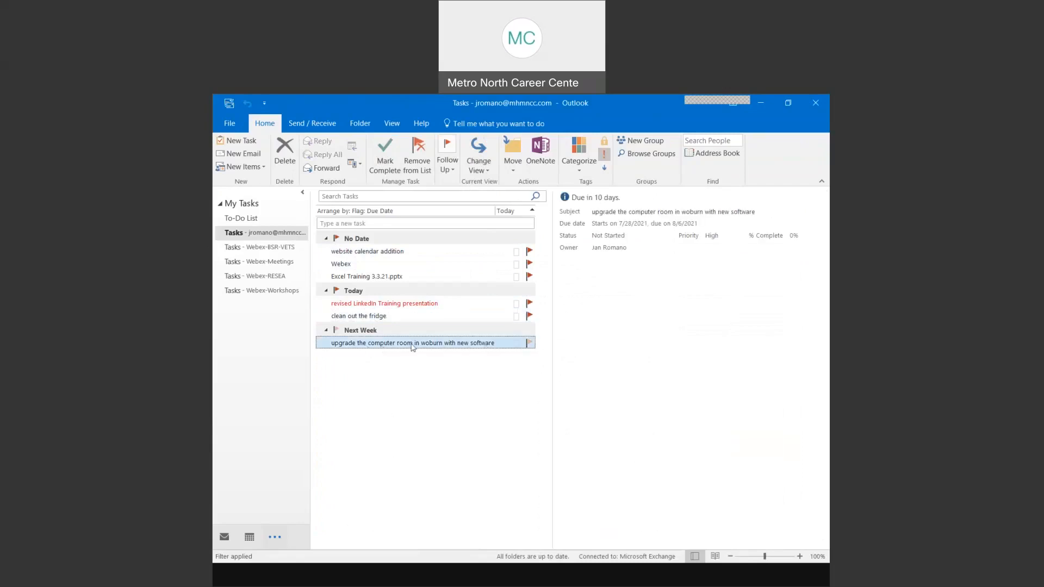
click(373, 318)
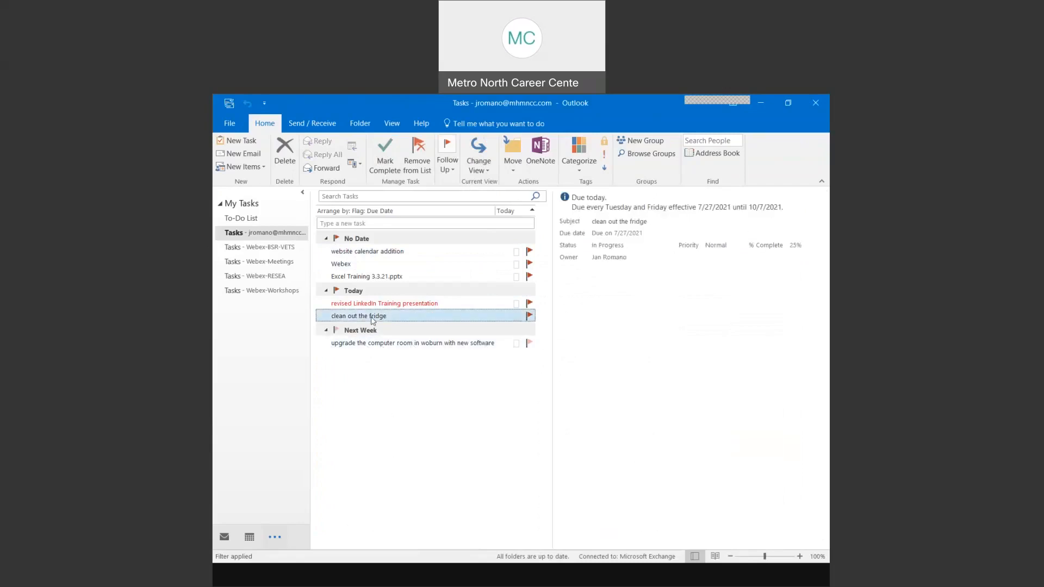
- Mark the 'clean out the fridge' task Completed and save it, then reopen and re-save it
double_click(402, 316)
click(502, 244)
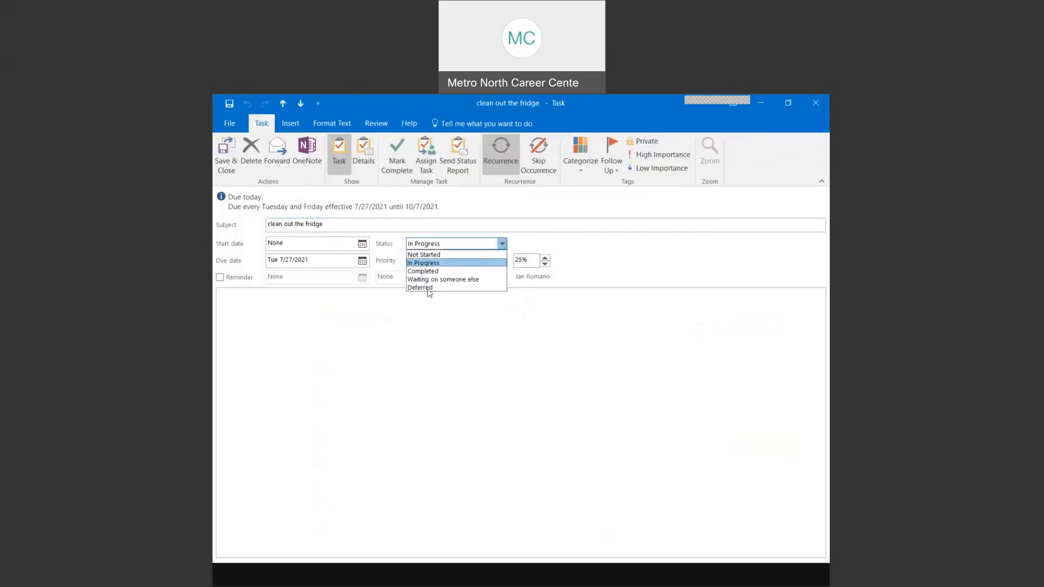
click(423, 271)
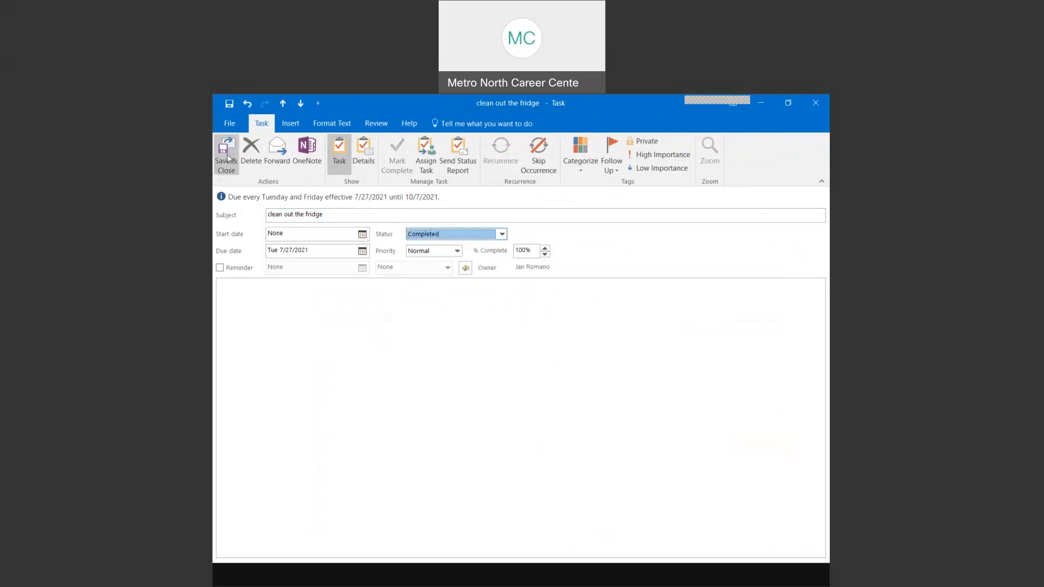
click(226, 155)
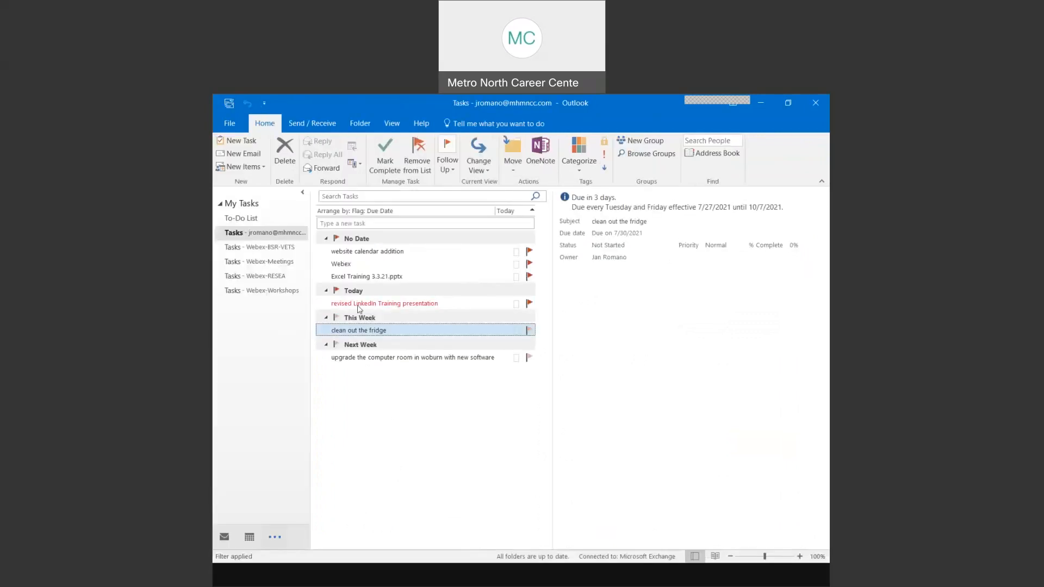
mouse_move(400, 363)
click(387, 333)
click(391, 346)
double_click(335, 329)
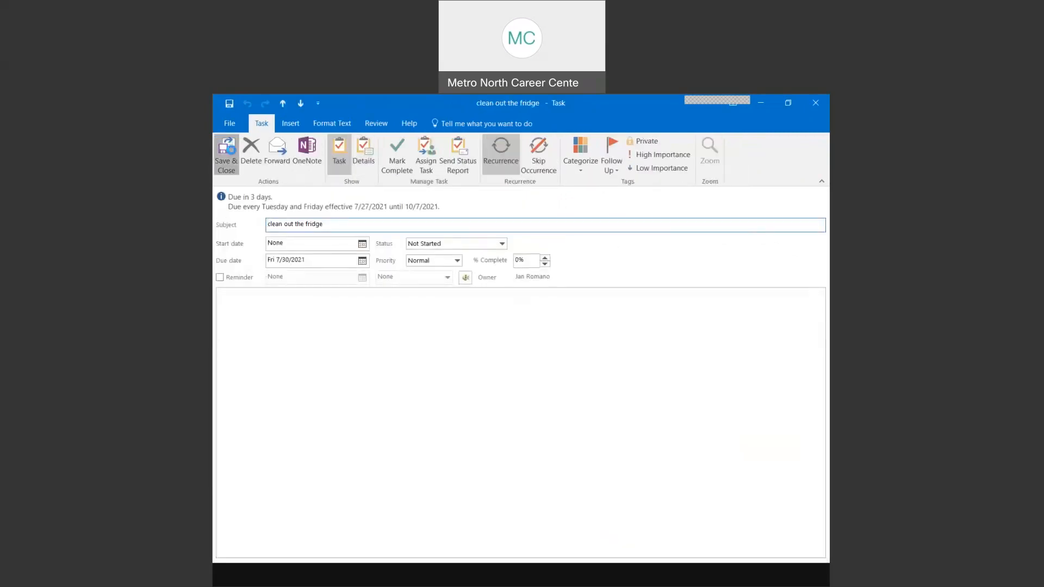
click(226, 155)
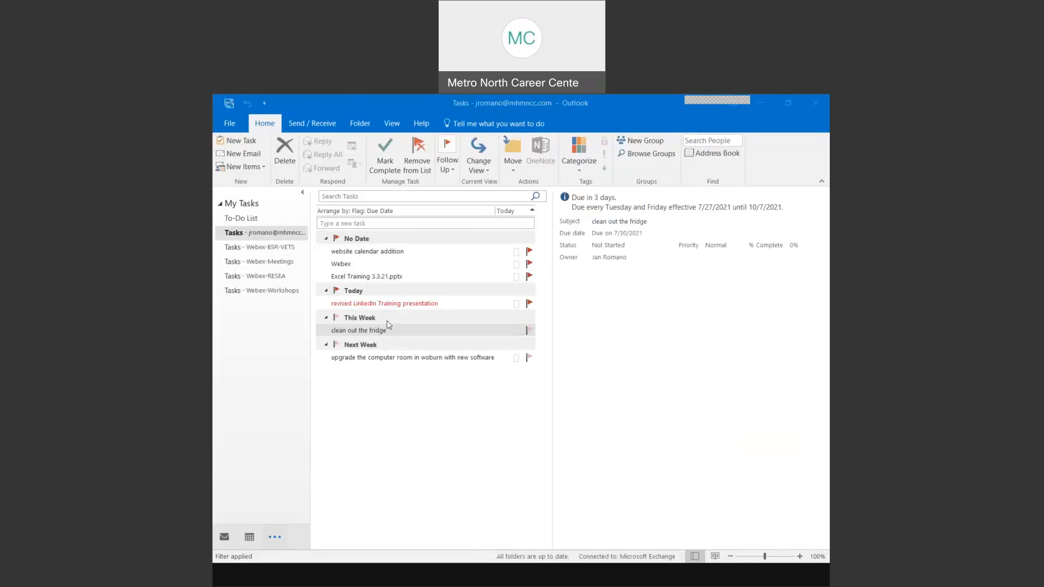
- Set the 'upgrade the computer room in woburn with new software' task to Completed and save it
click(392, 358)
double_click(392, 359)
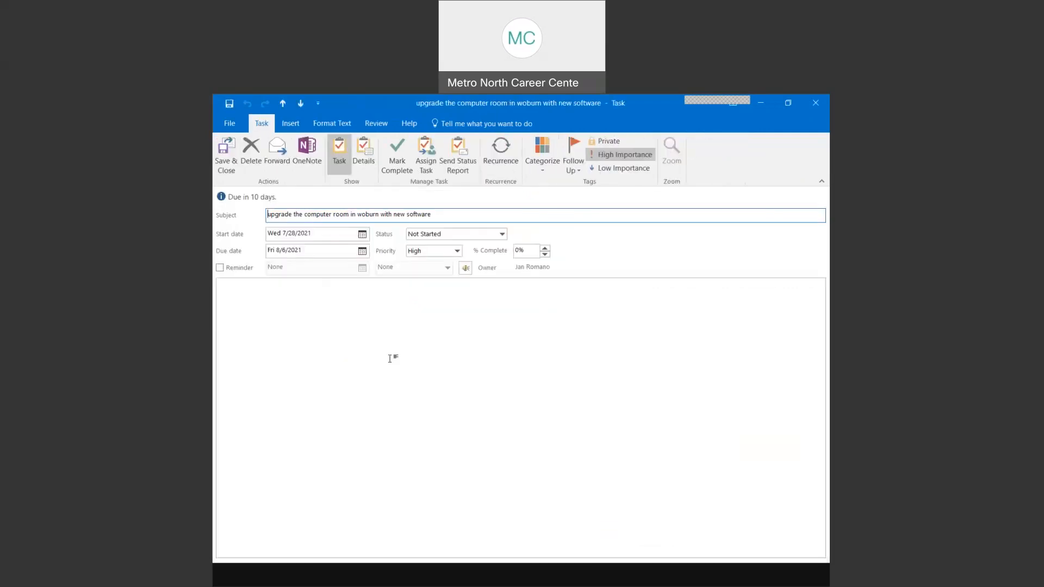
click(502, 234)
click(447, 262)
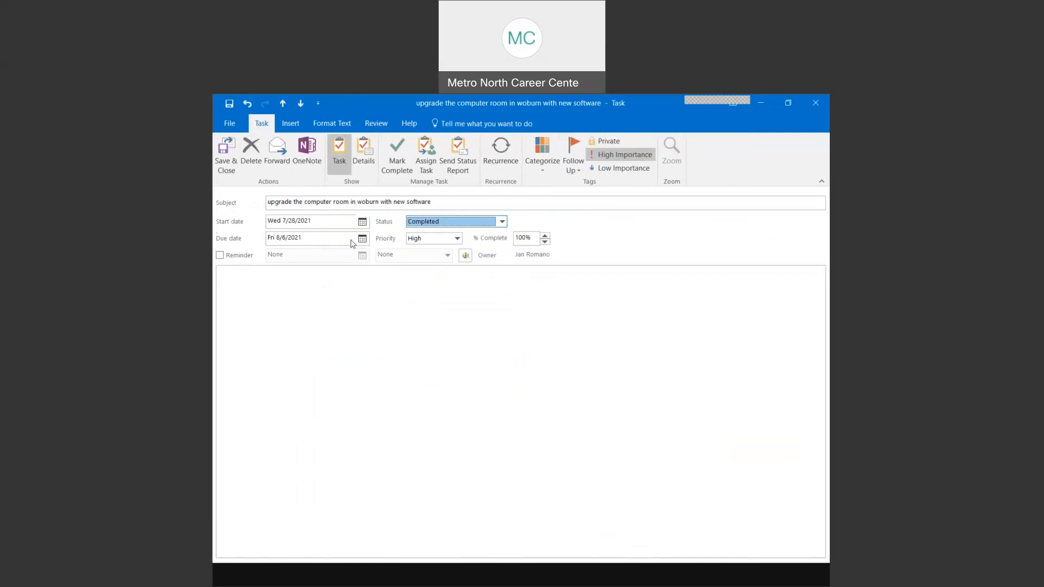
click(226, 155)
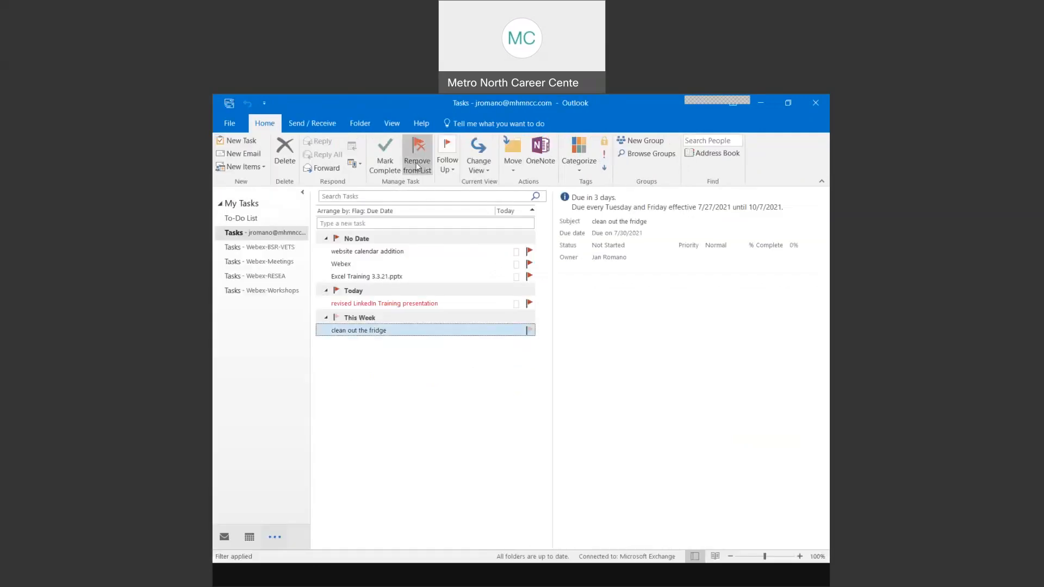
- Switch to the Completed view, look at its advanced view settings, then return to the Home tab
click(476, 166)
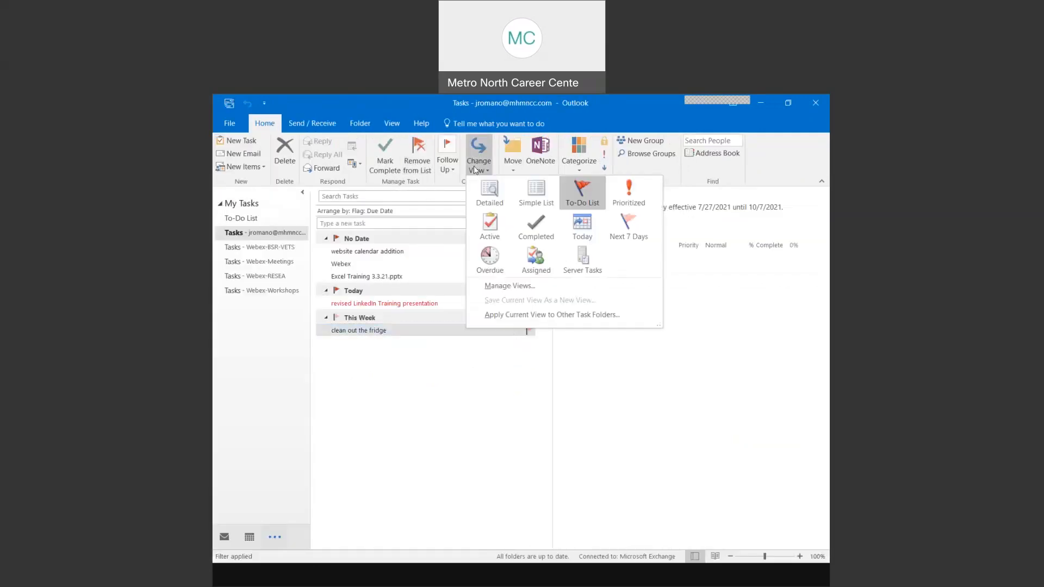
click(534, 226)
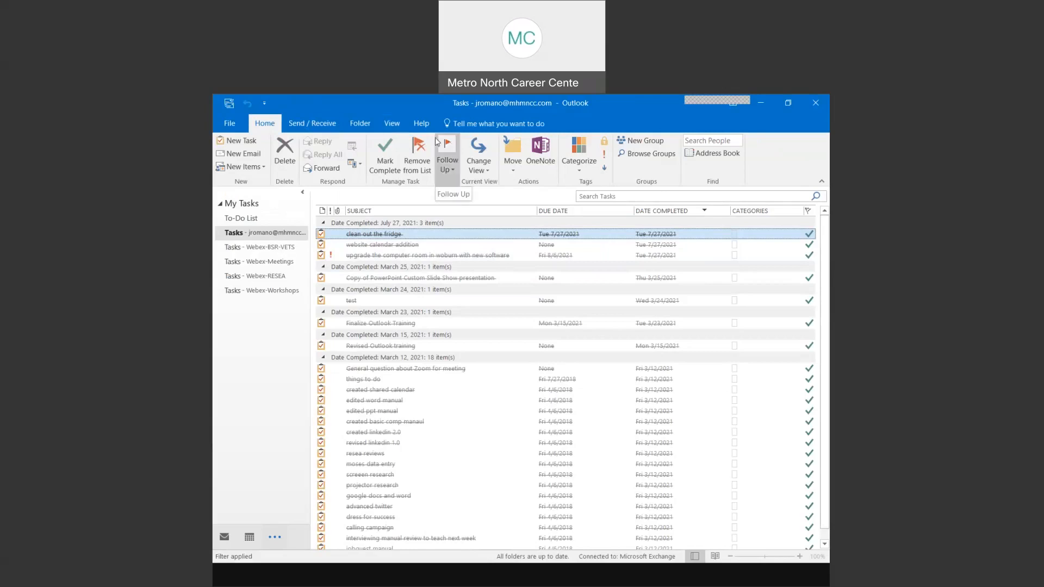
click(392, 124)
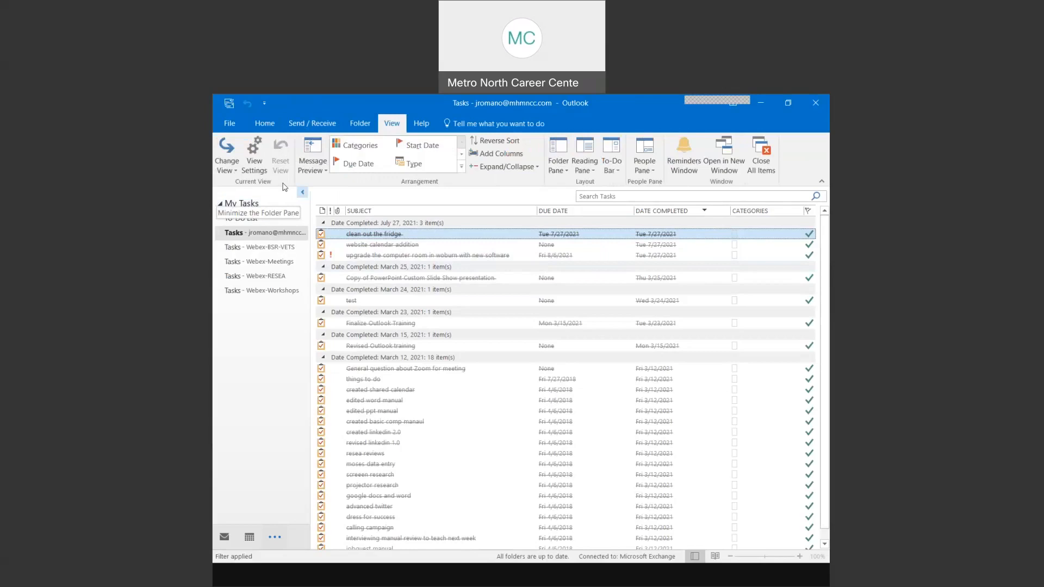
click(255, 157)
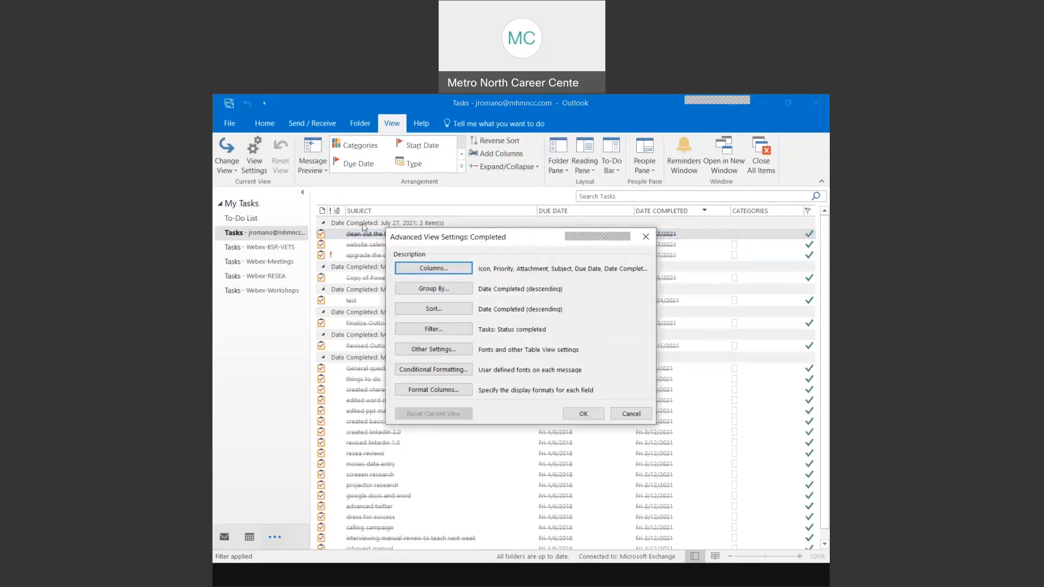
click(645, 236)
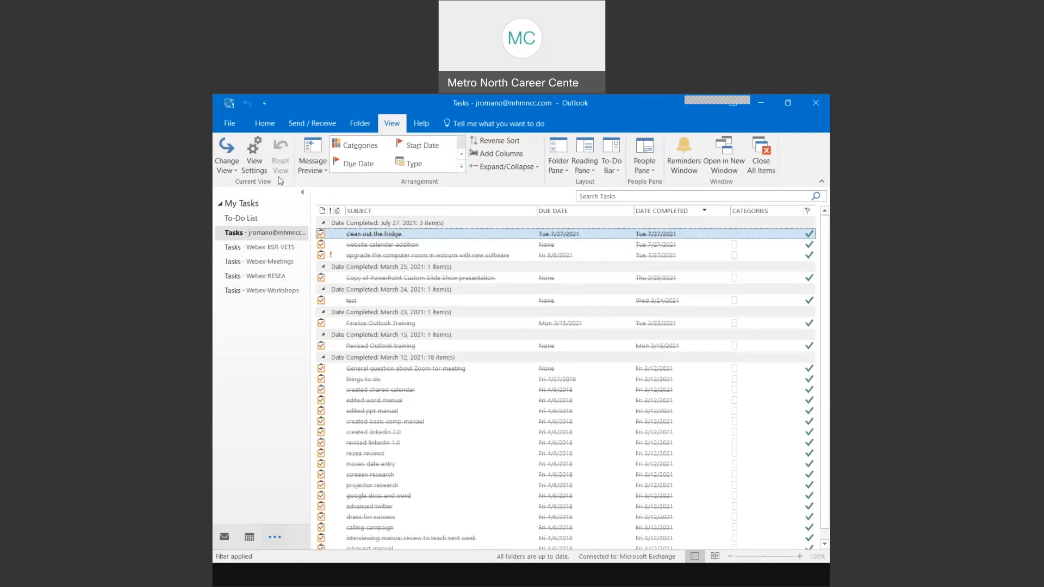
click(265, 123)
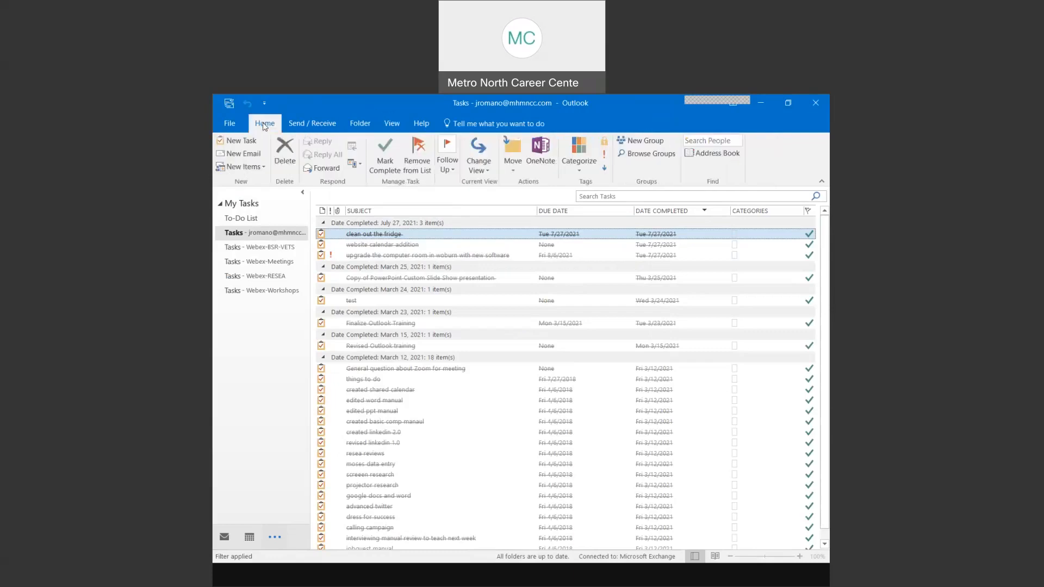
- Start a new task titled 'Fill out HR training information'
click(239, 141)
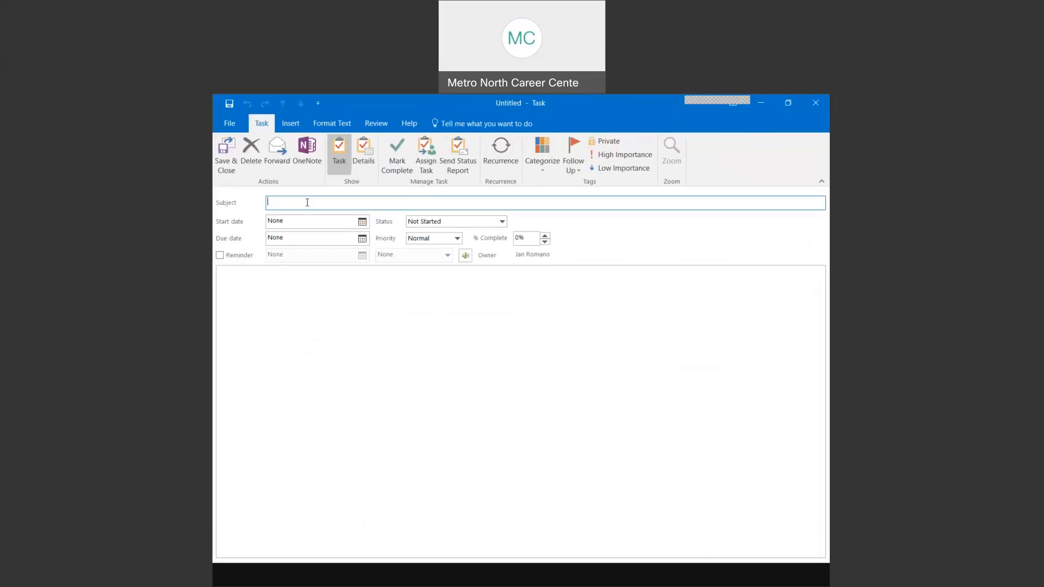
text(Jan's)
key(BackSpace)
key(BackSpace)
key(BackSpace)
key(BackSpace)
text(Fill out HR training infor)
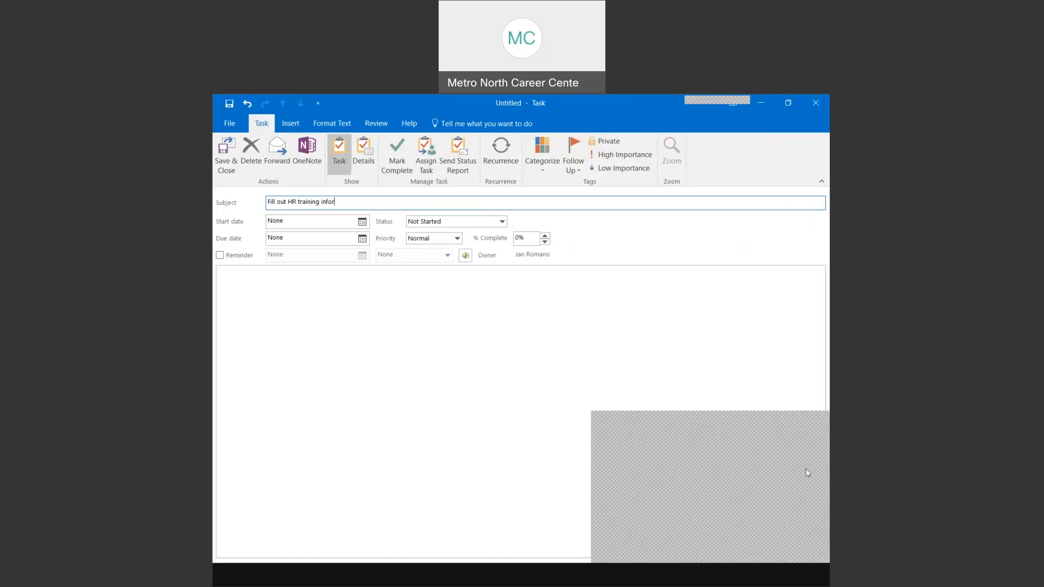
text(mation)
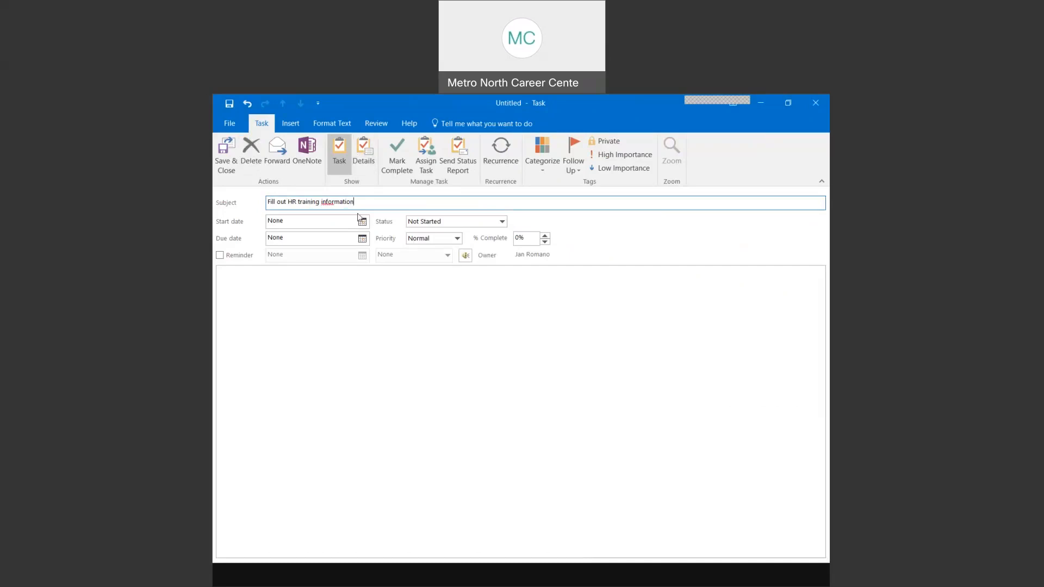
- Set start 7/27/2021, due 7/28/2021 and status In Progress, then save the task
click(361, 221)
click(301, 310)
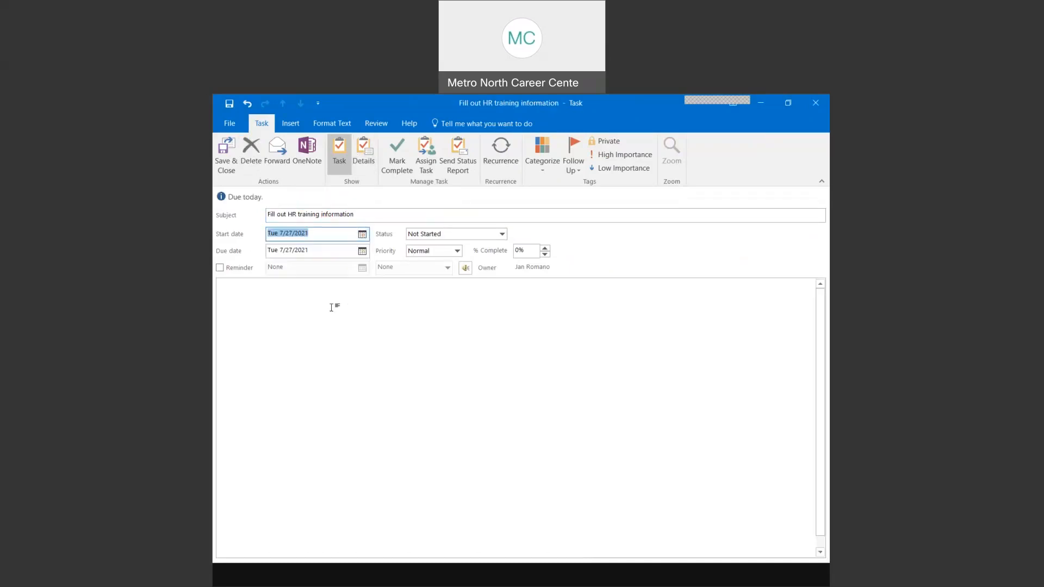
click(362, 251)
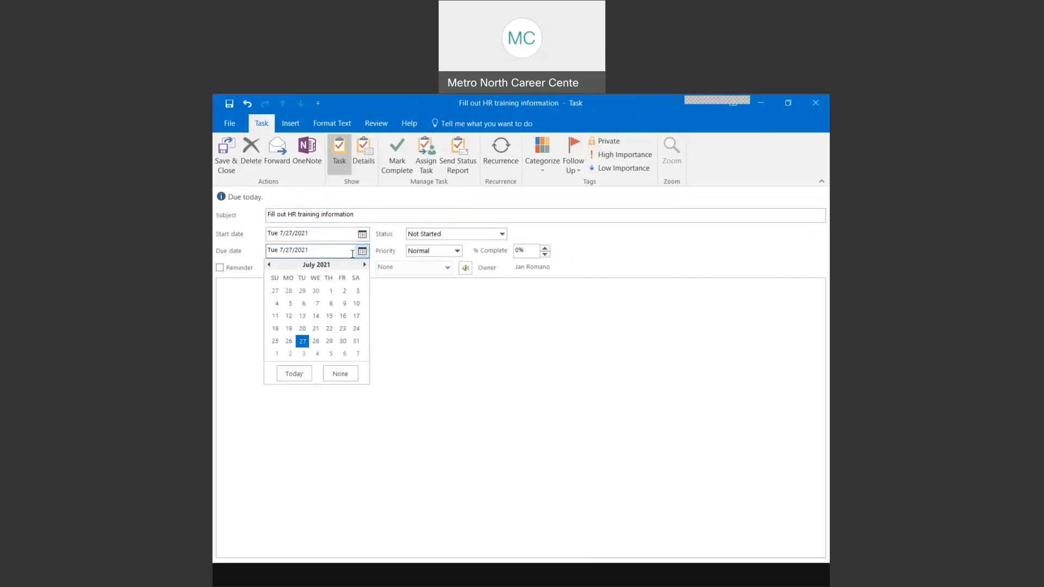
click(316, 341)
click(457, 234)
click(429, 255)
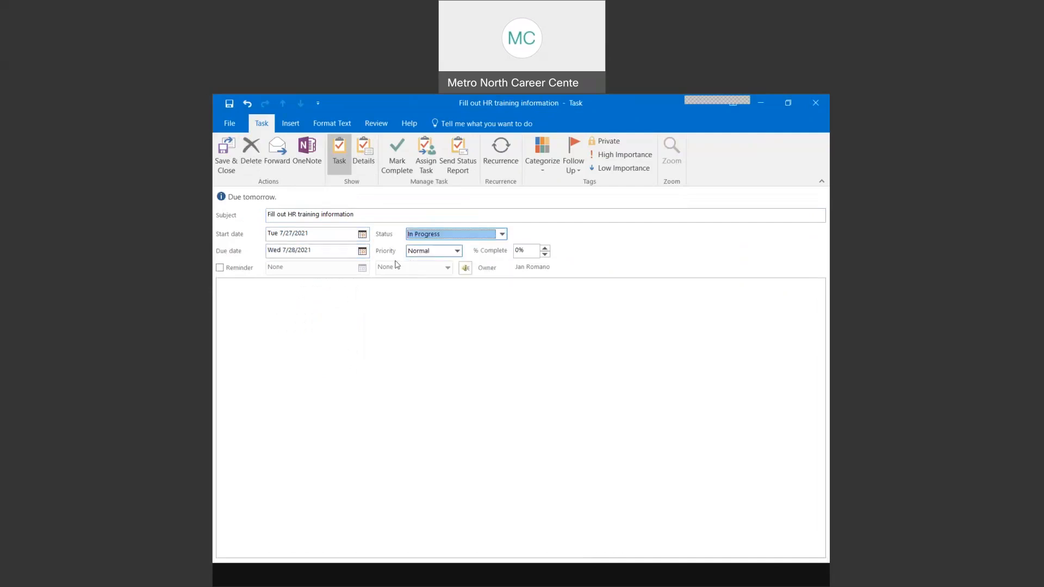
click(226, 155)
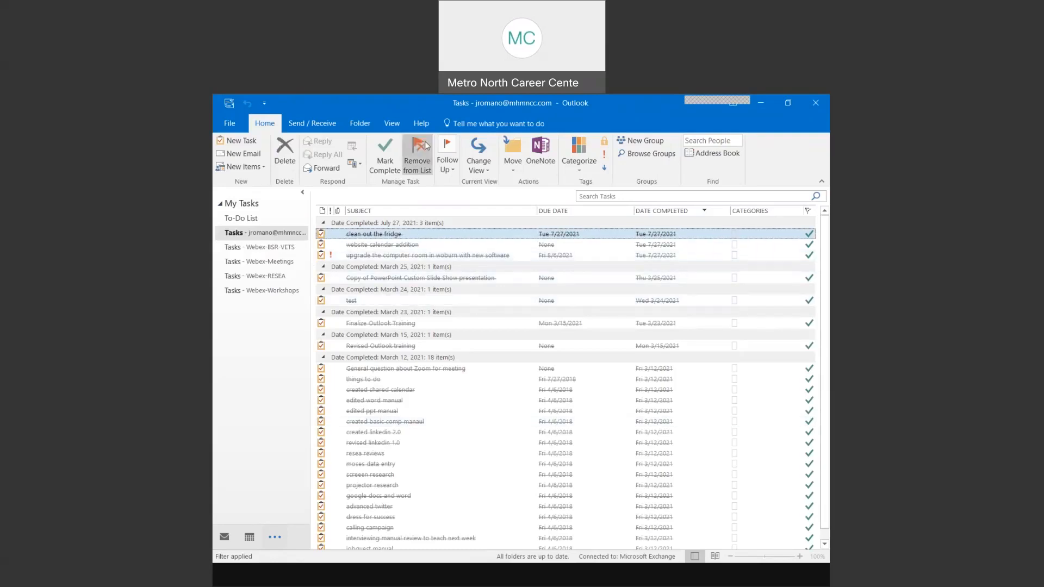
- Switch the task list back to the To-Do List view
click(392, 123)
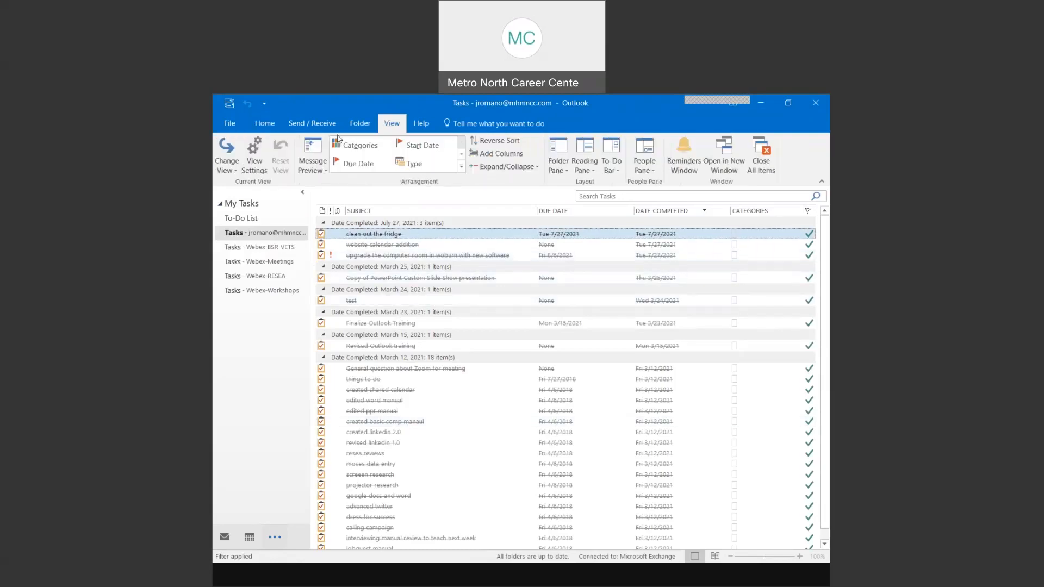
click(227, 157)
click(330, 199)
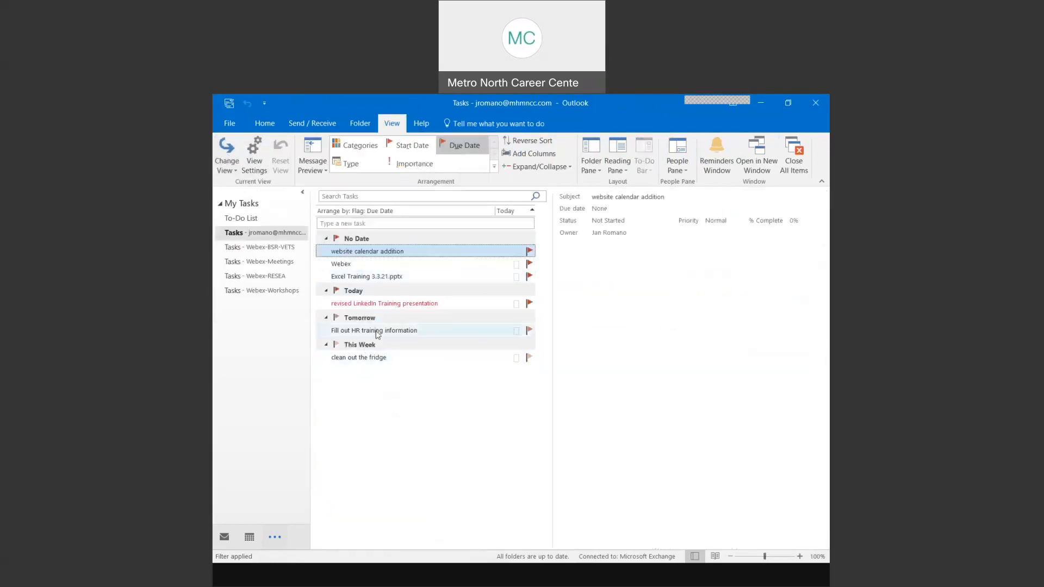
- Drag 'Fill out HR training information' onto Calendar and save the 7/27/2021 11:30–12:00 appointment
click(403, 332)
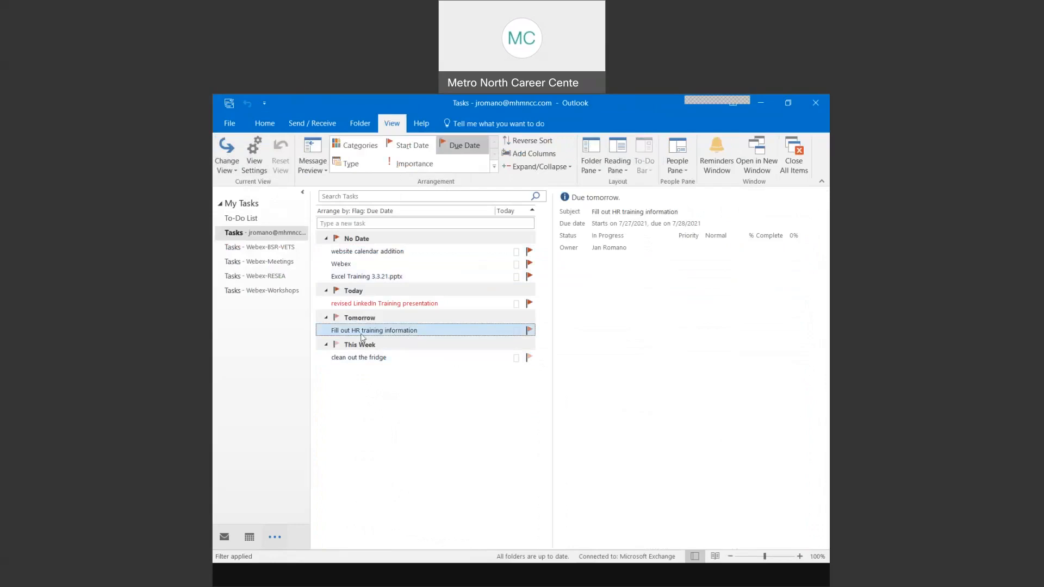
drag(377, 334, 252, 538)
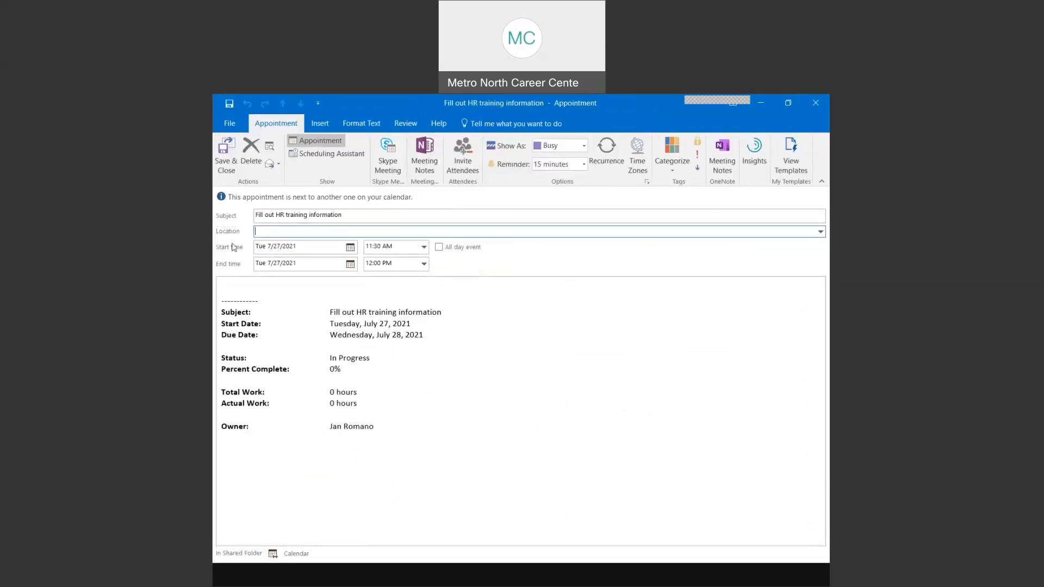
click(227, 155)
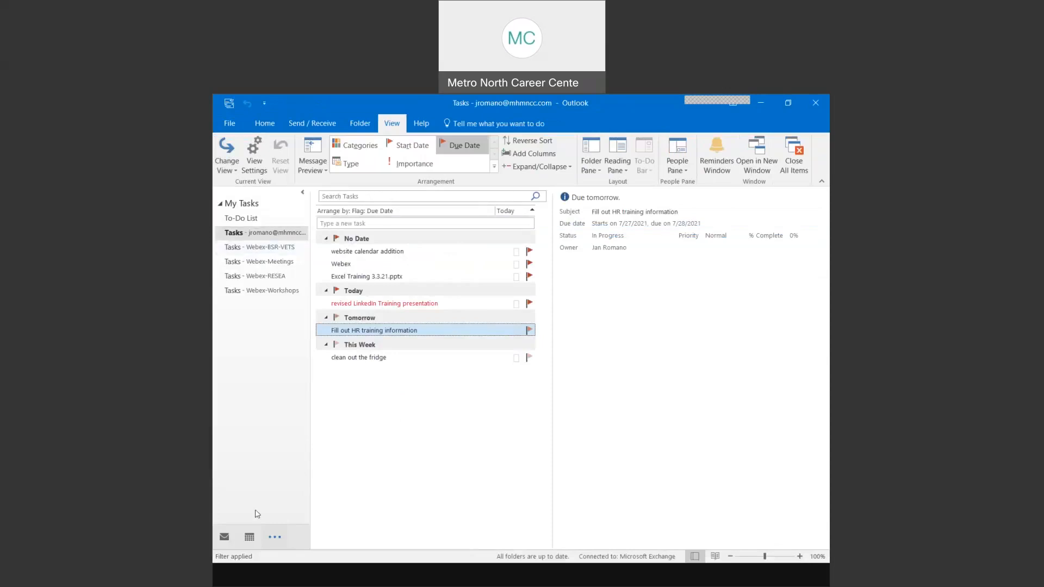
- Go to the July 2021 calendar and dismiss the appointment reminder
click(250, 537)
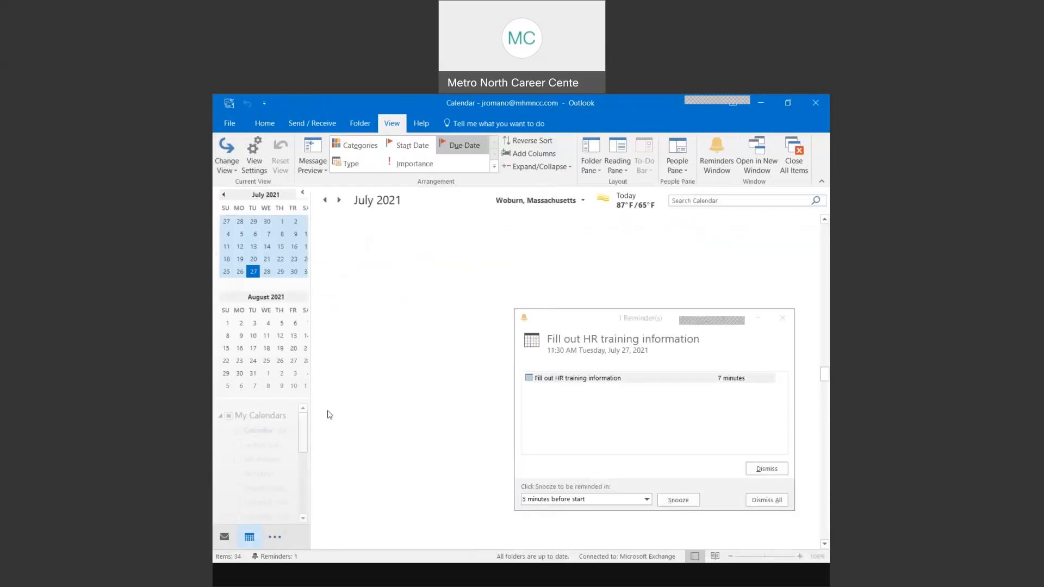
click(782, 320)
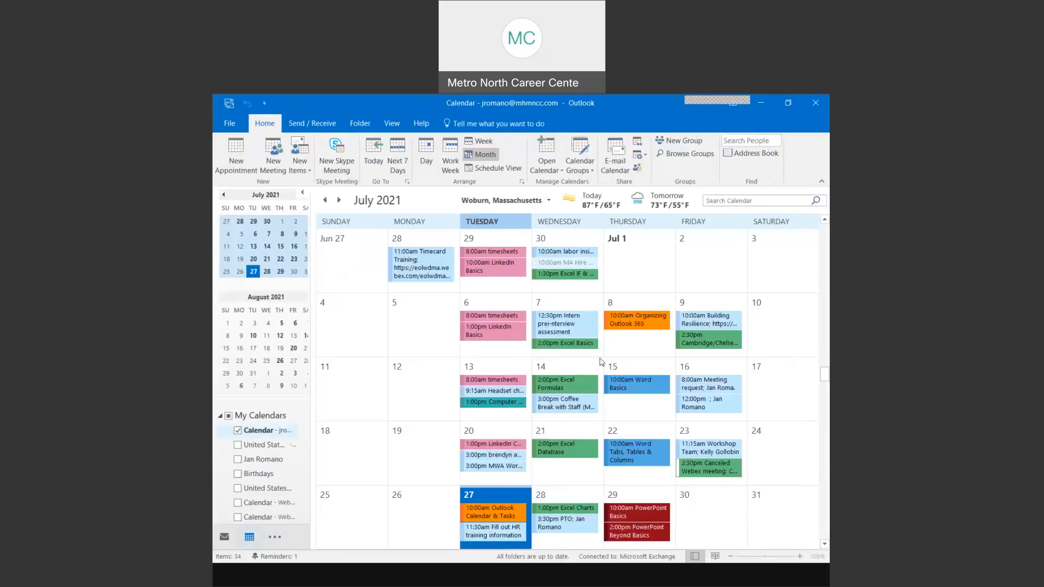
scroll(513, 459, down, 1)
- Open the Outlook Calendar & Tasks appointment on the 27th, then close it
mouse_move(488, 452)
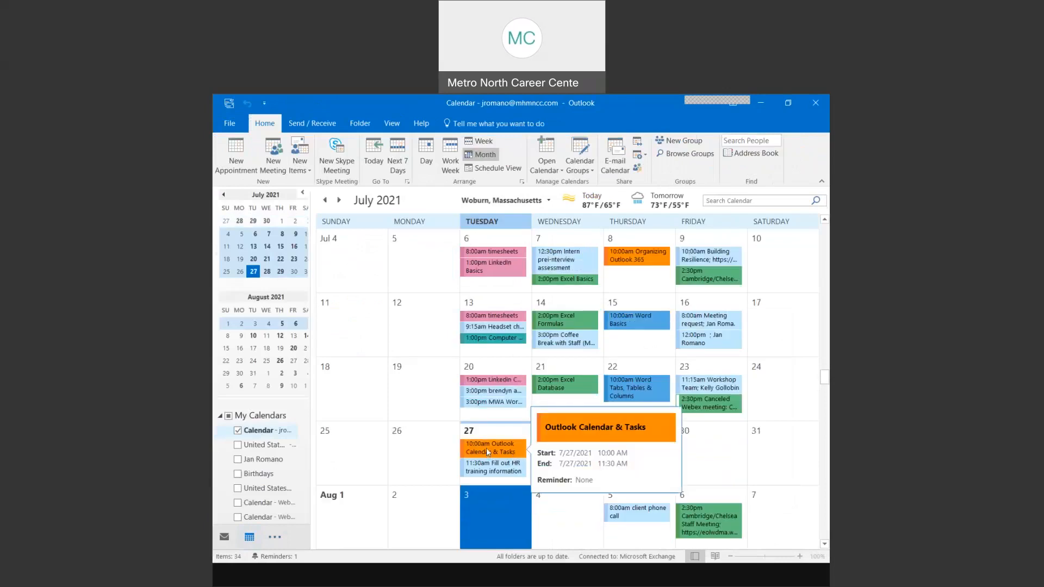
click(488, 452)
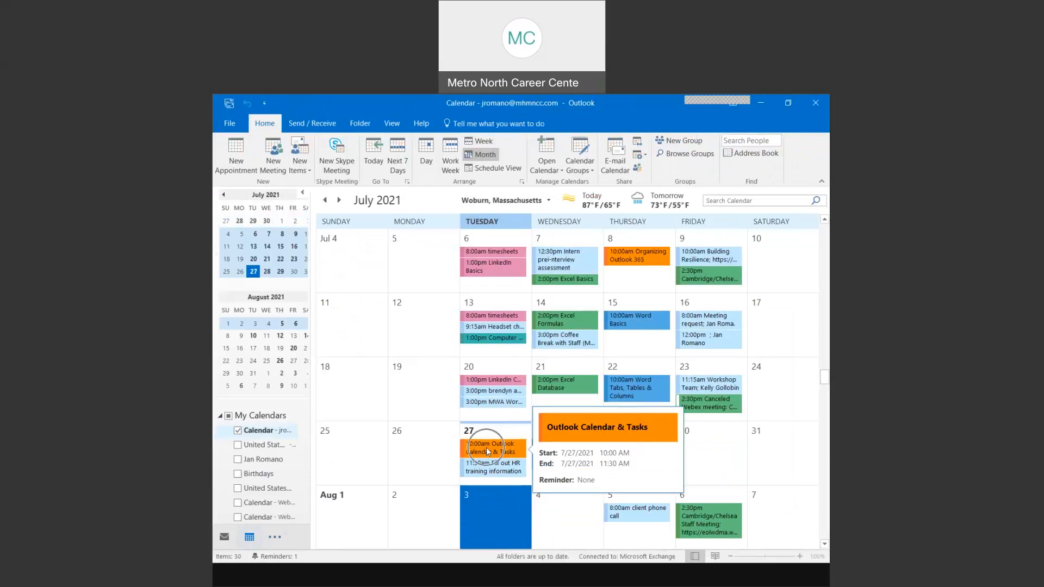
click(487, 447)
double_click(486, 447)
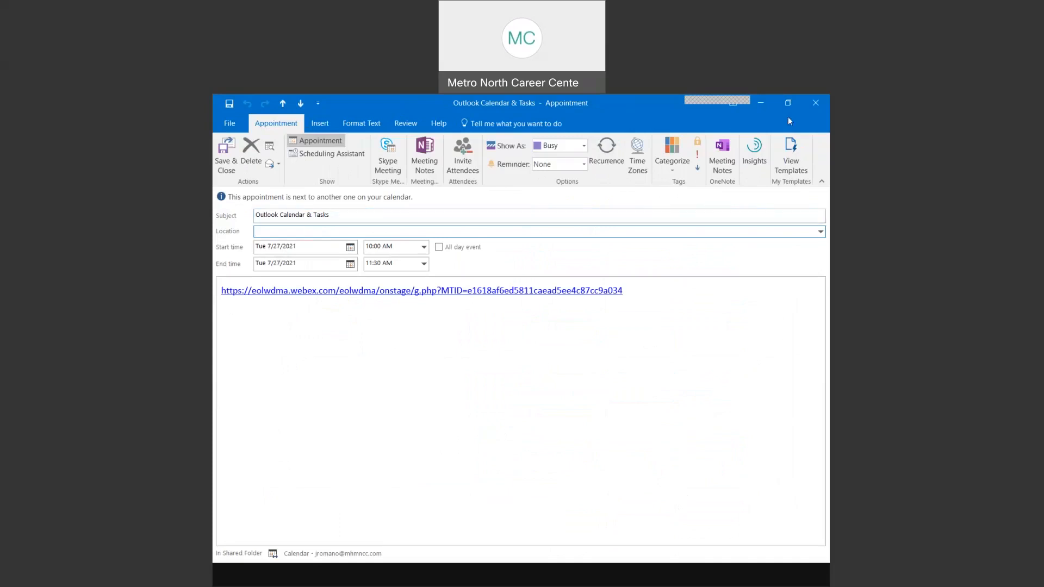
click(815, 102)
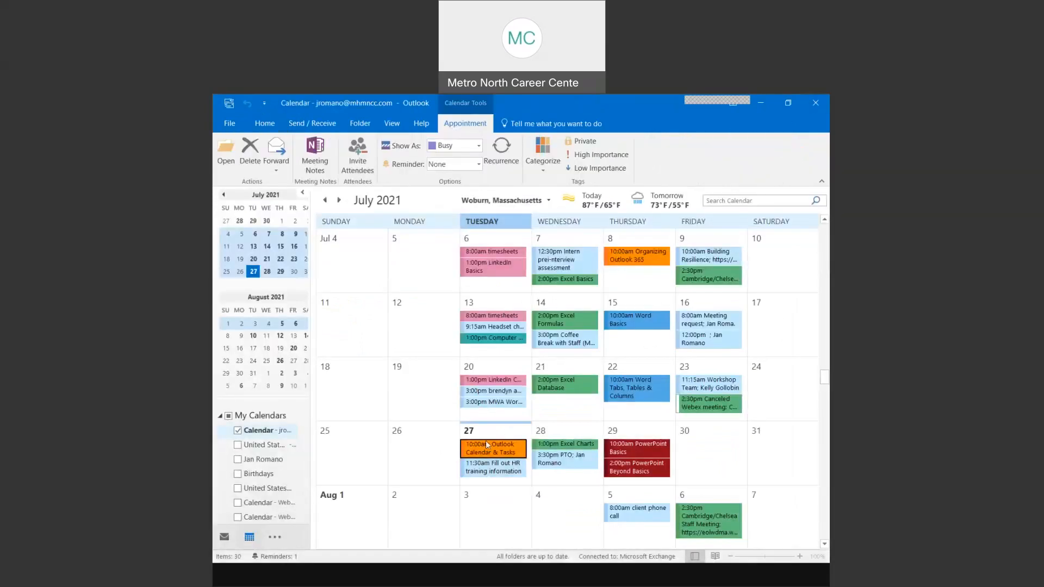
mouse_move(492, 455)
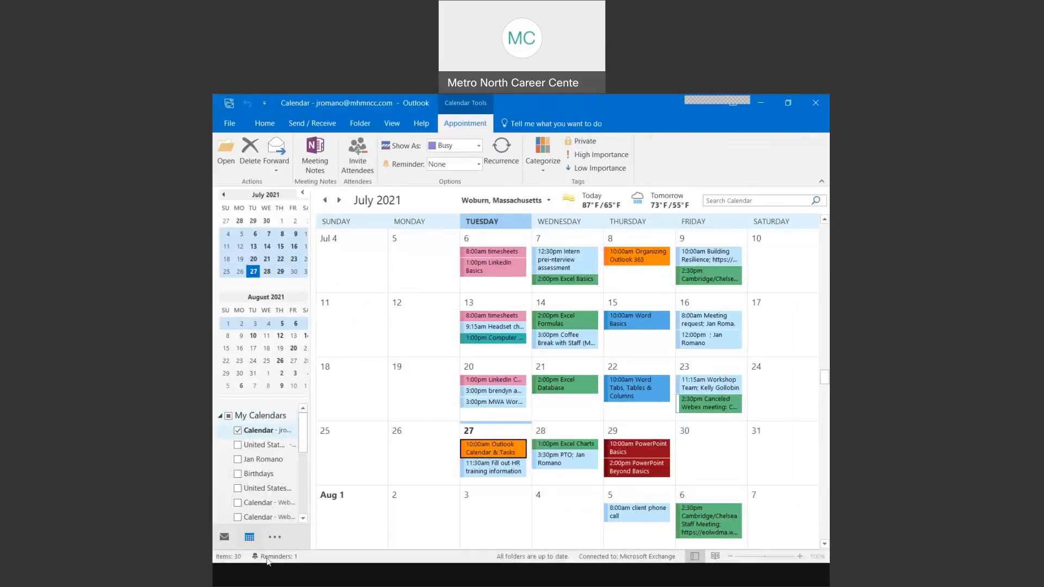
- From Tasks, drag the HR training task onto Mail and send it to your own address
click(278, 537)
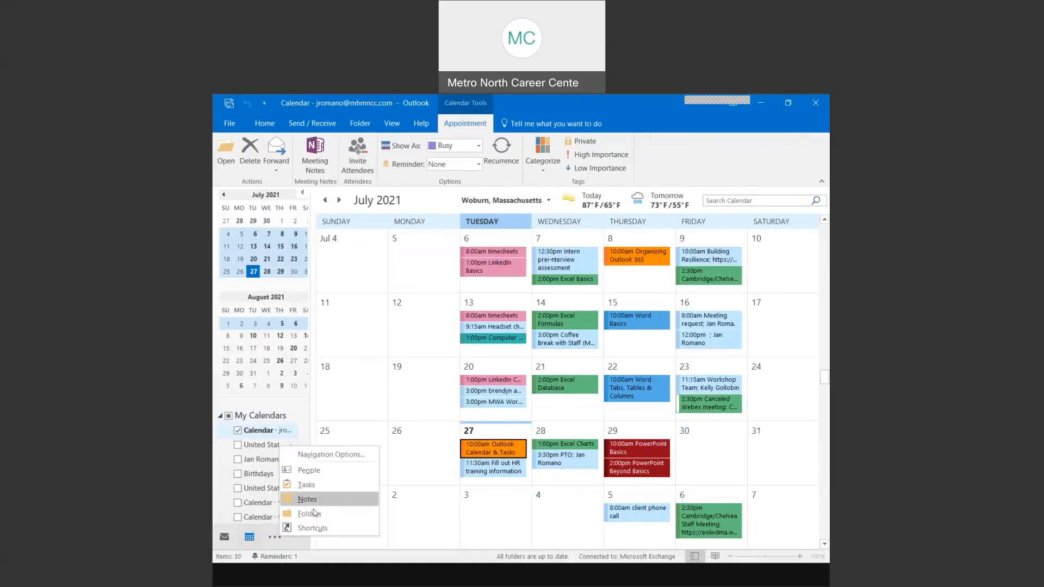
click(313, 485)
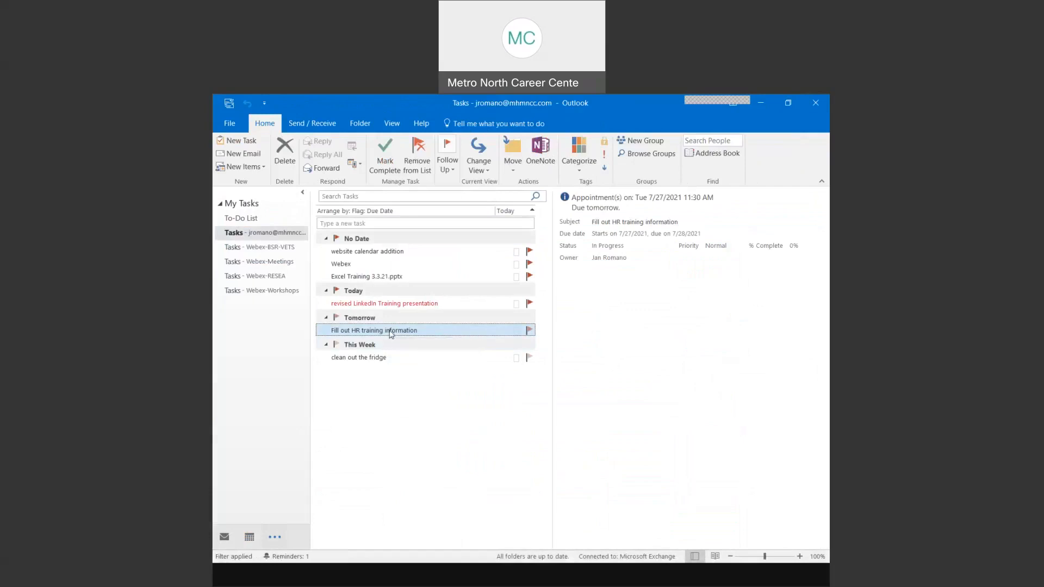
drag(390, 333, 223, 541)
key(ctrl)
key(ctrl)
drag(224, 542, 224, 542)
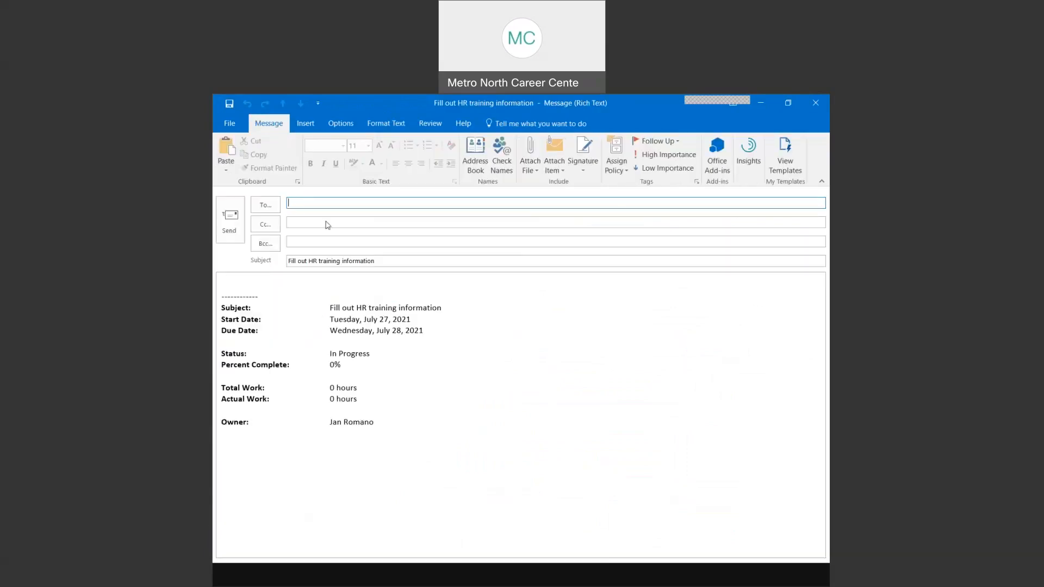
text(jro)
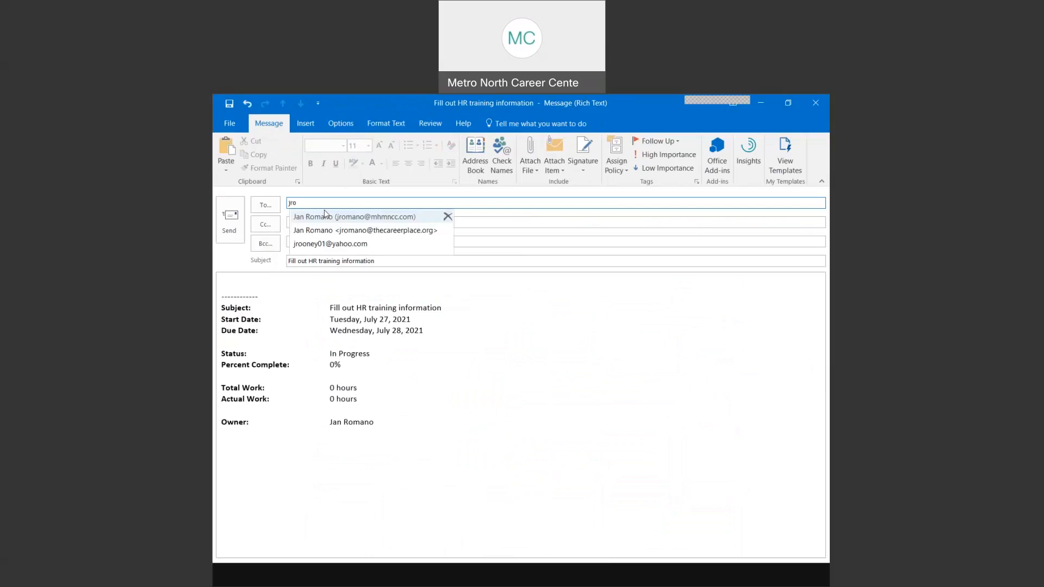
click(327, 216)
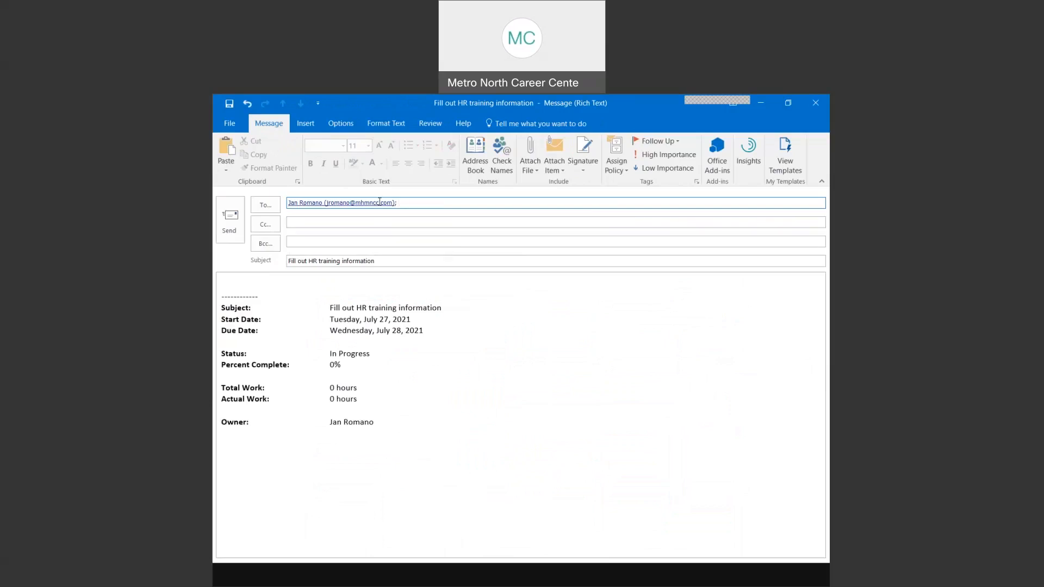
click(230, 223)
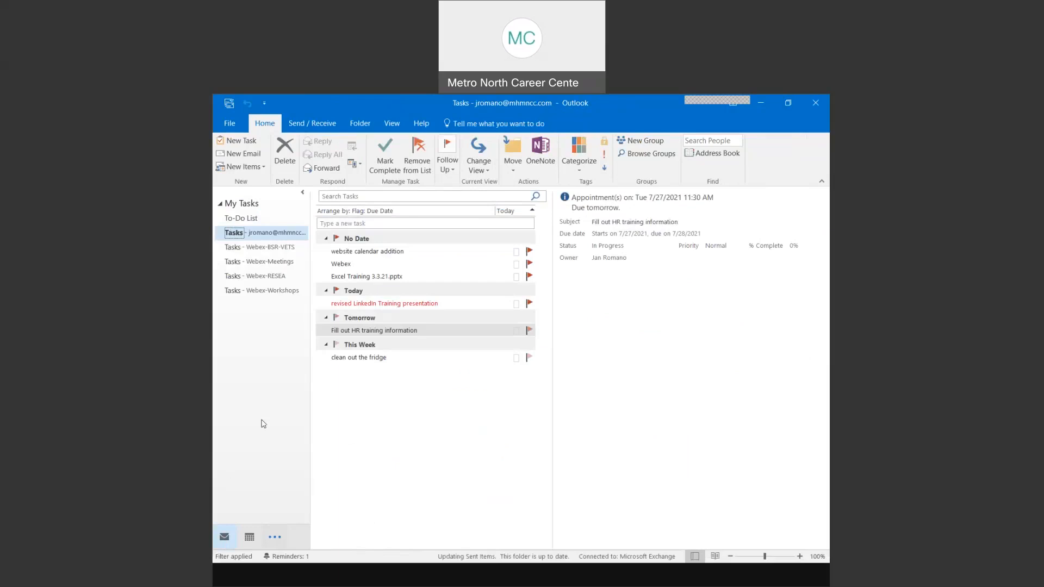
- Check the received HR task email, scroll the calendar to August, then return to PowerPoint
click(388, 255)
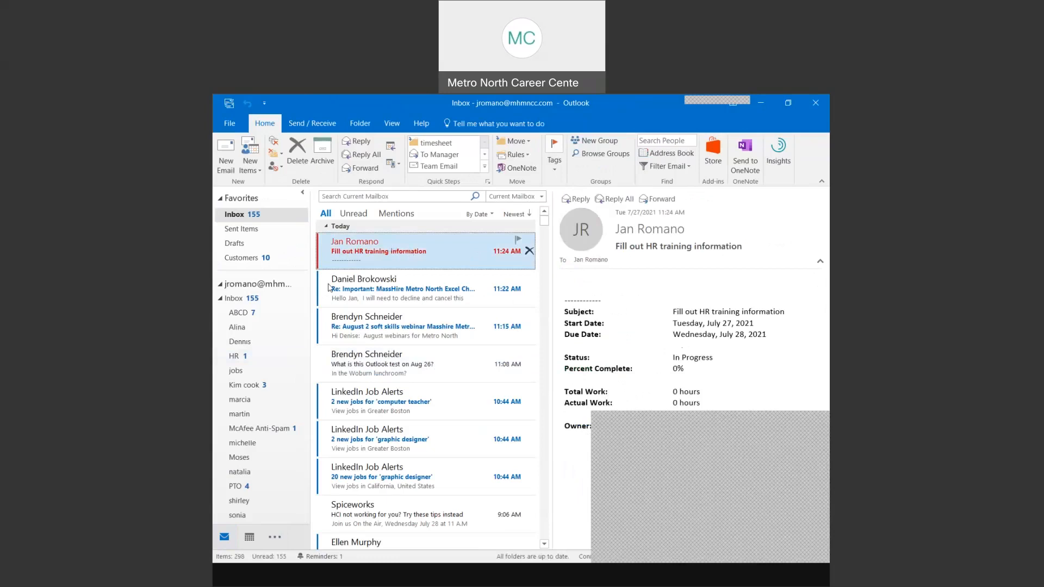
click(250, 540)
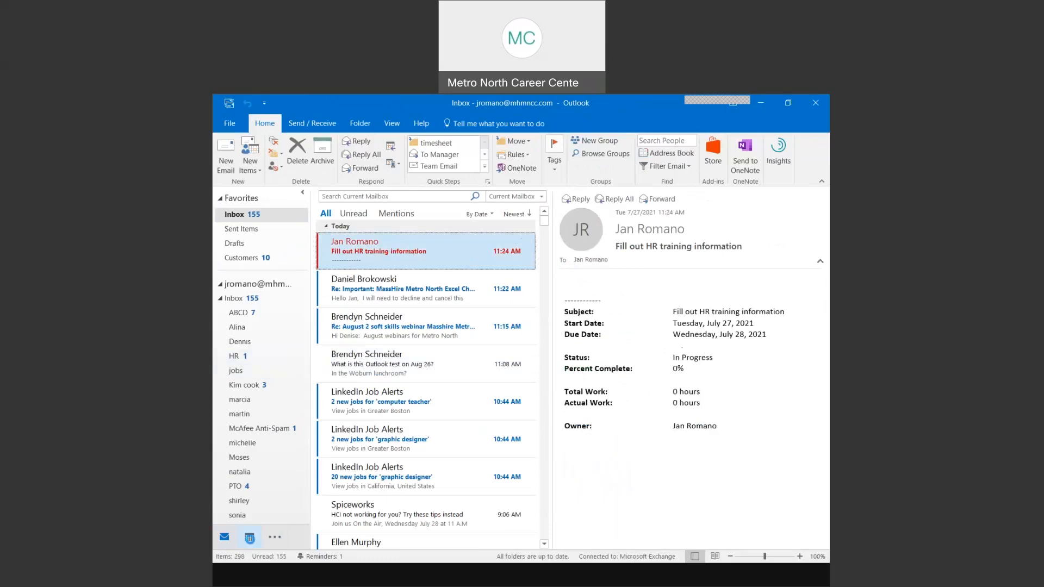
scroll(407, 419, down, 5)
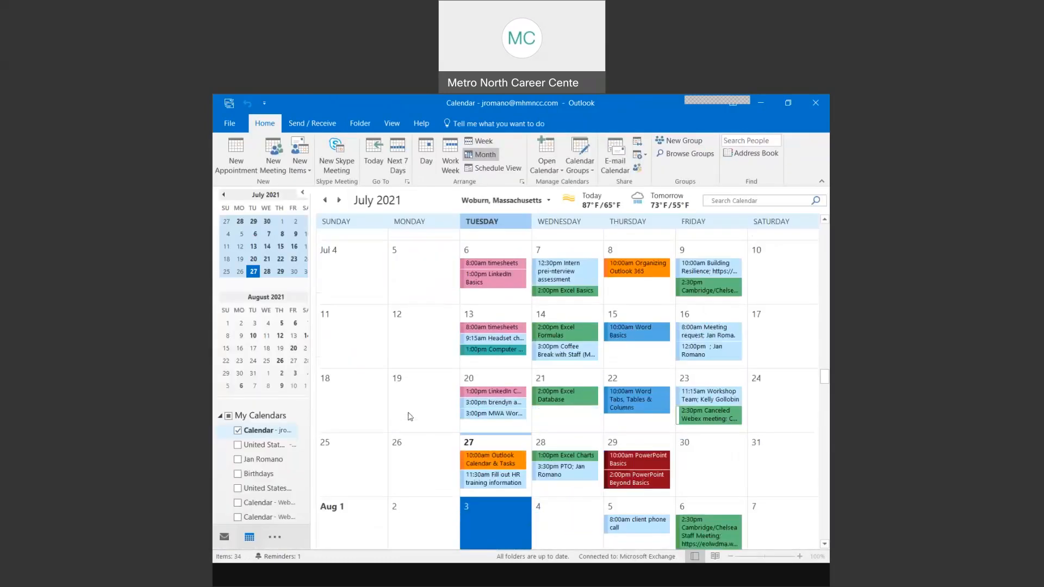
click(558, 586)
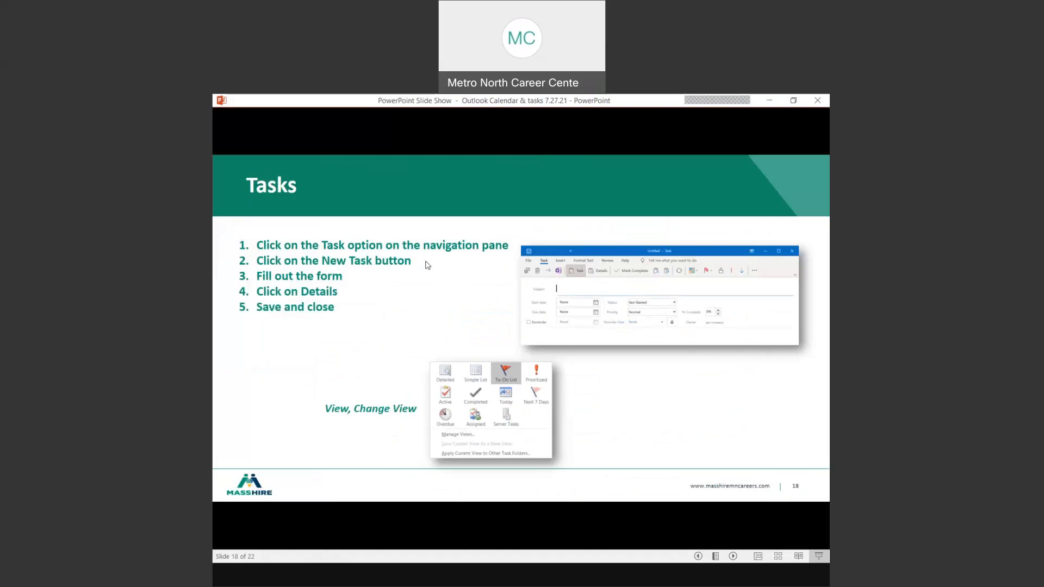
- Advance the slide show to slide 19, 'Shortcut', and bring Outlook's August calendar back
click(362, 322)
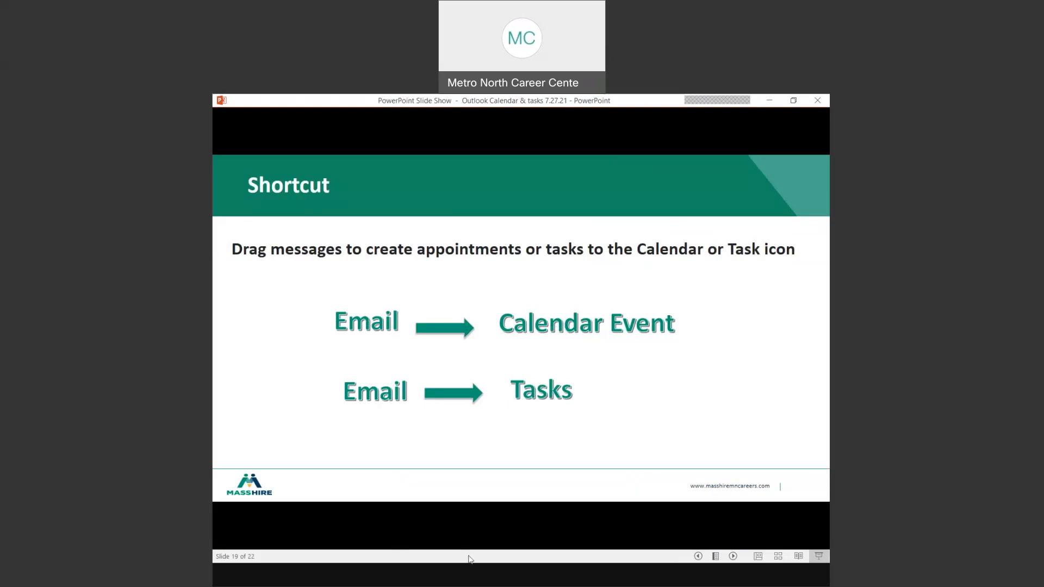
click(484, 578)
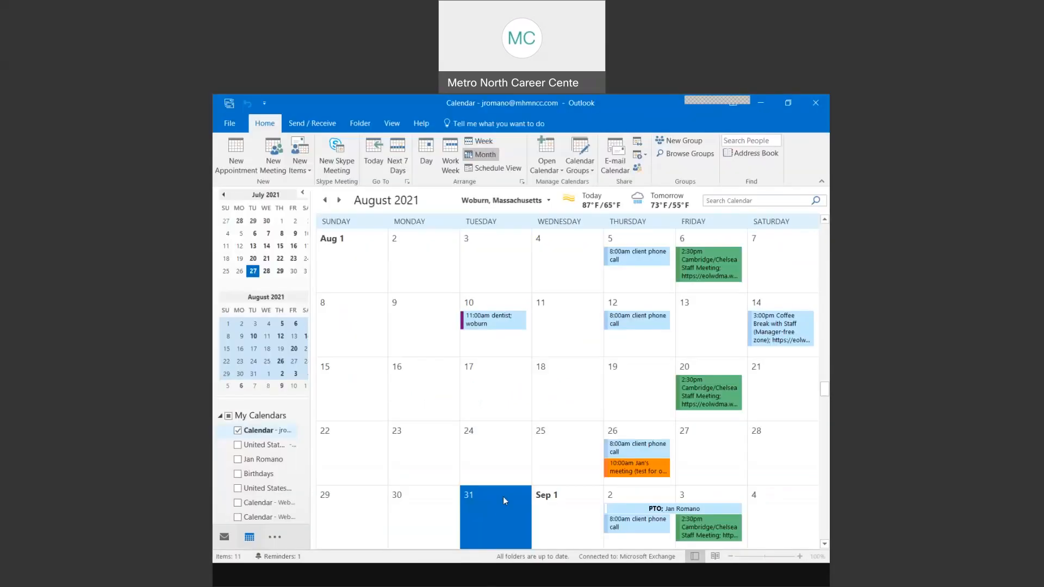
- Close the reminder, drag the Aug 26 Outlook test email onto Calendar, and discard the appointment
click(623, 470)
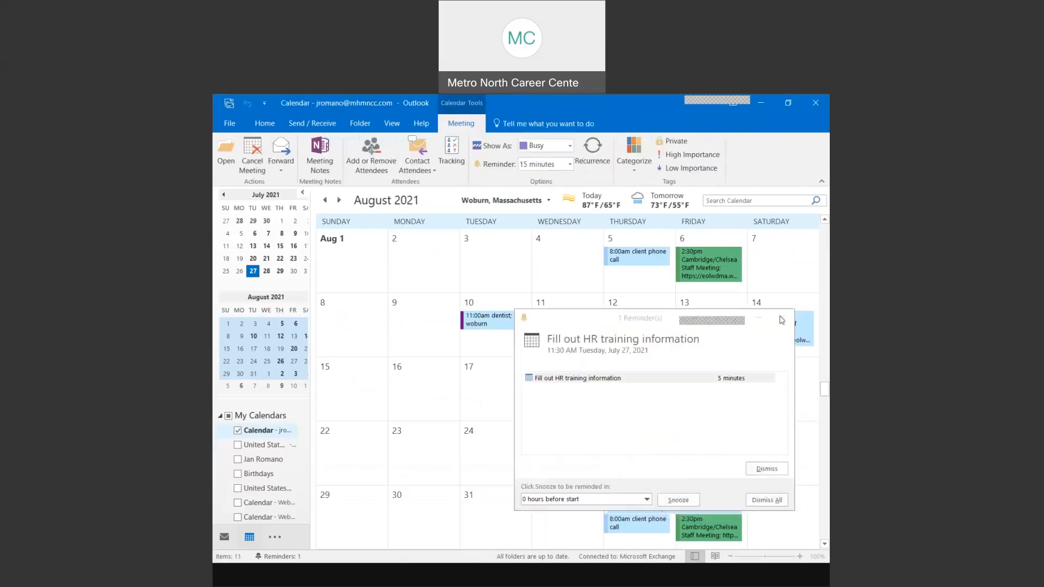
click(782, 318)
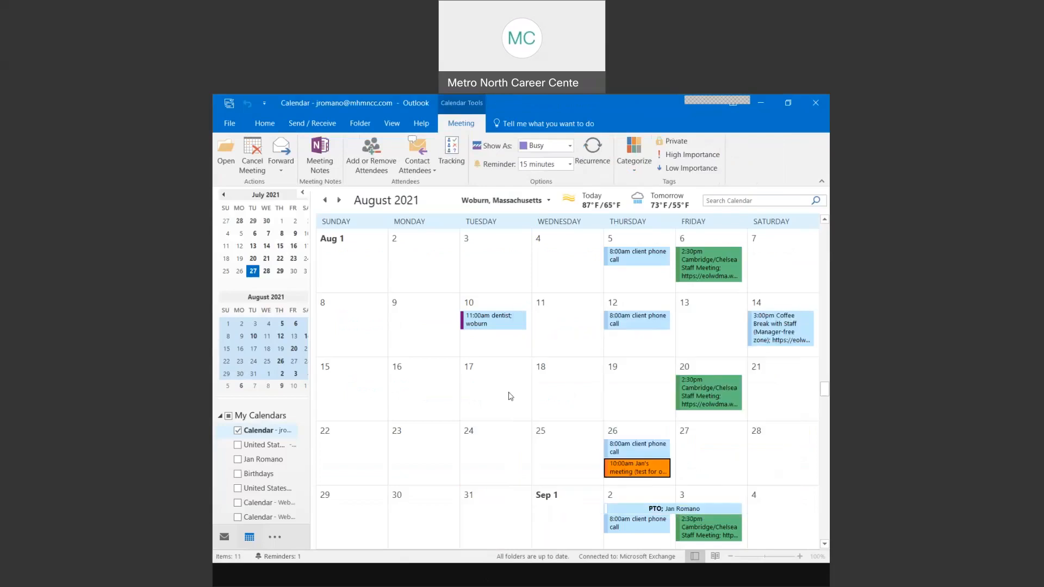
click(224, 537)
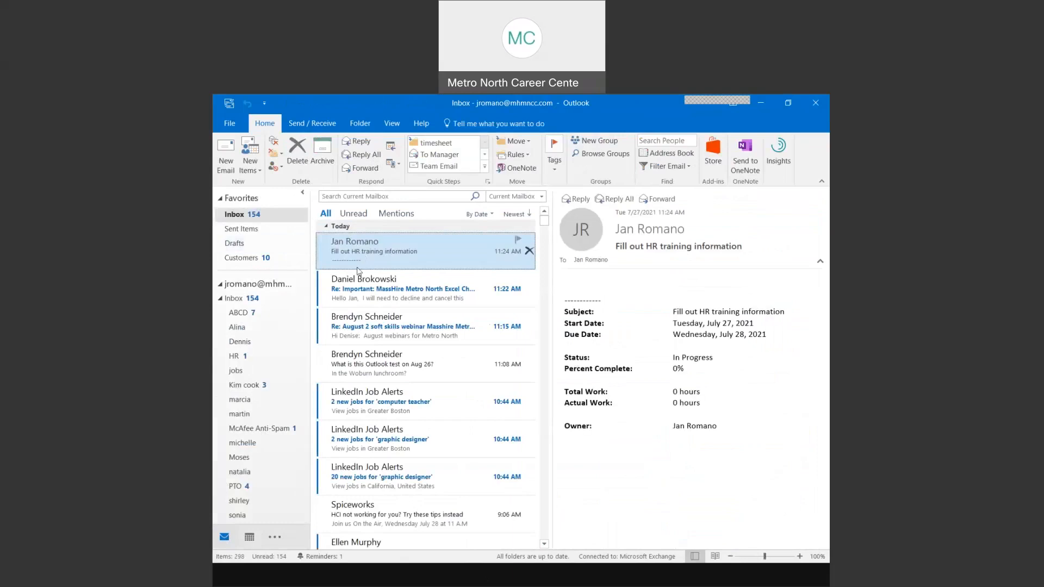
click(354, 365)
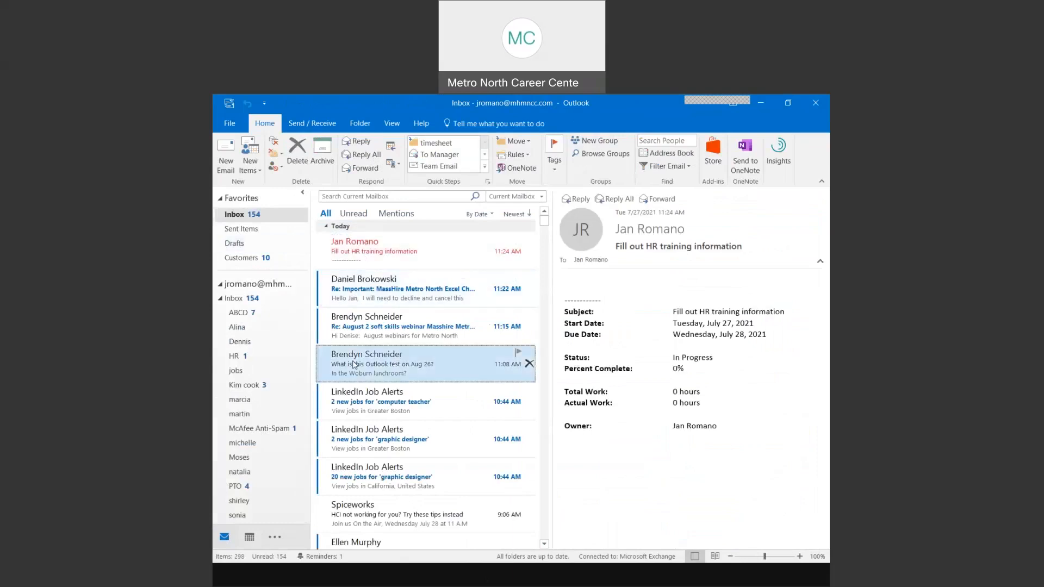
scroll(266, 511, down, 1)
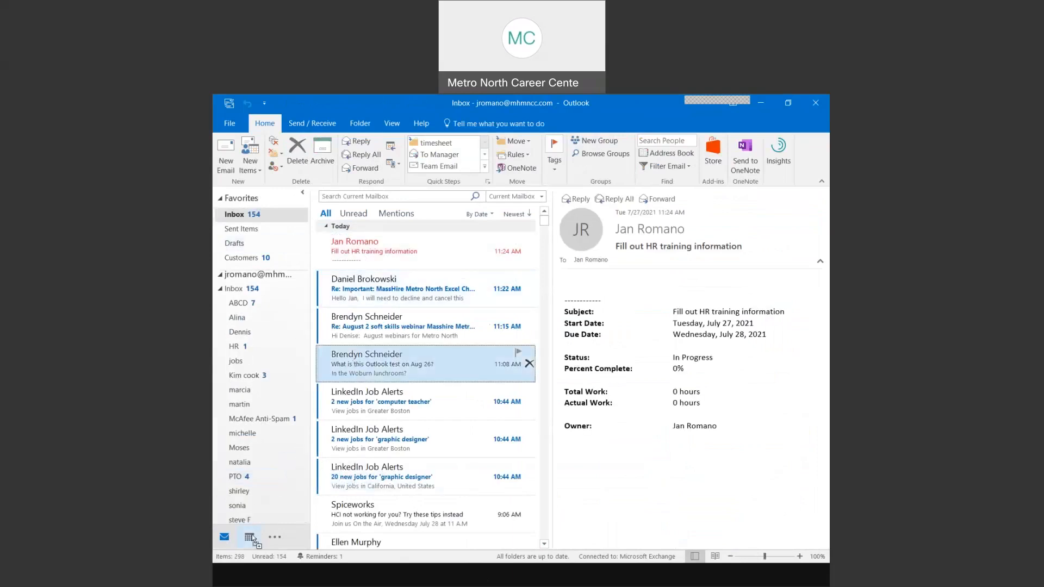
drag(248, 540, 249, 539)
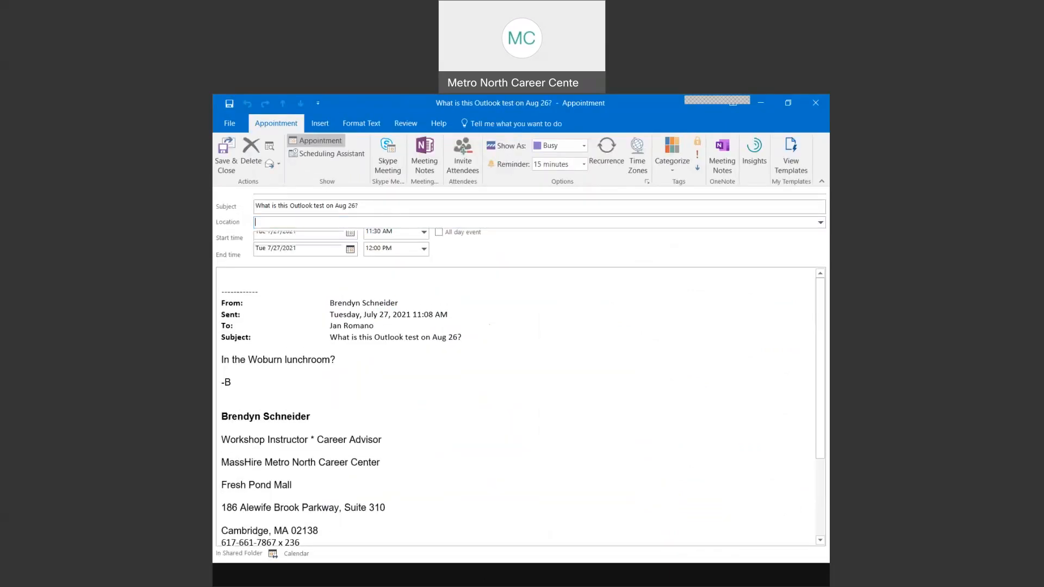
click(815, 103)
click(533, 369)
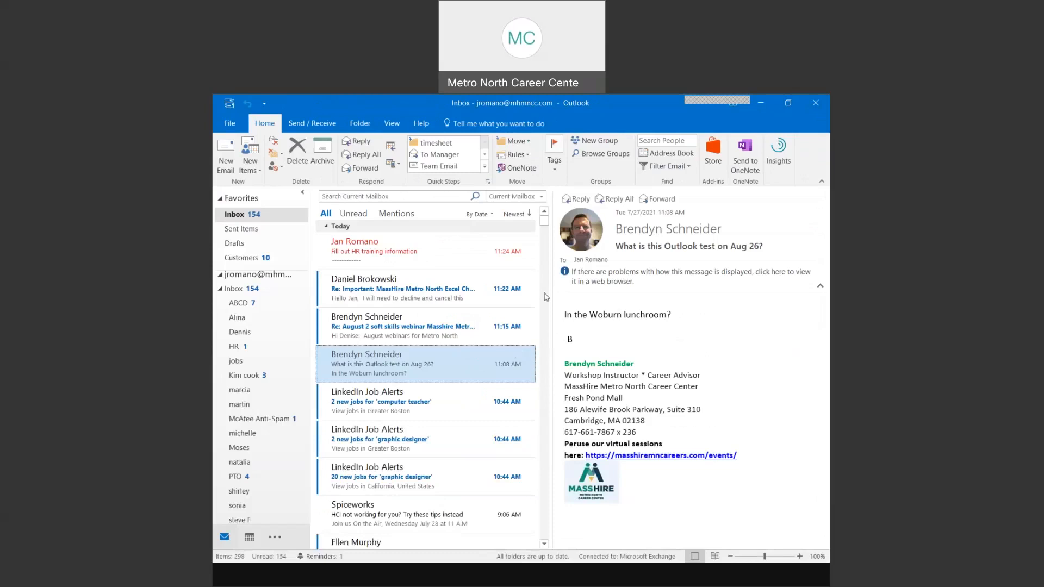
- Open the task list with Ctrl+4, then return to the PowerPoint slide show
click(277, 538)
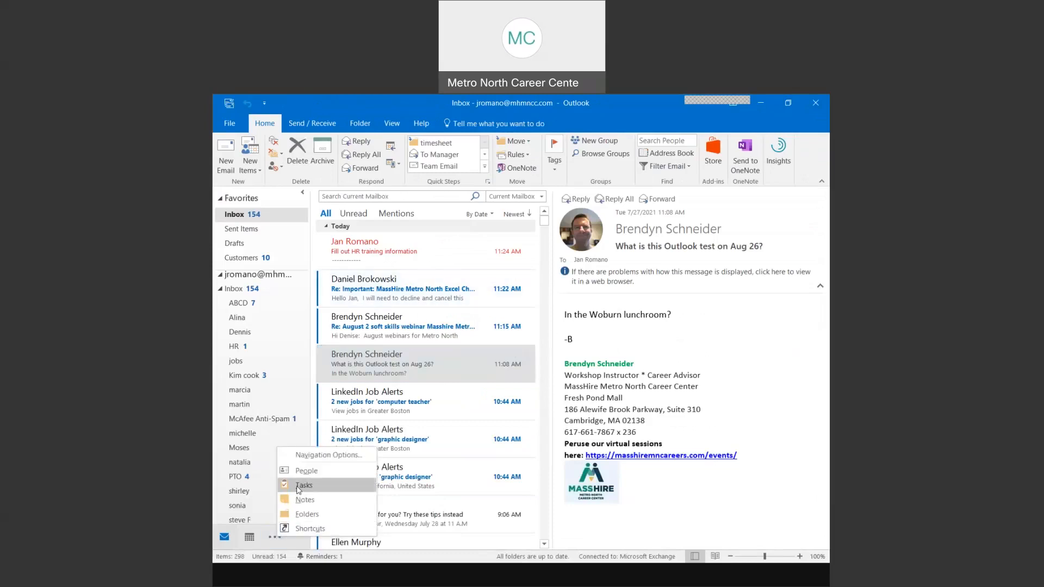
click(290, 486)
click(296, 491)
key(ctrl+4)
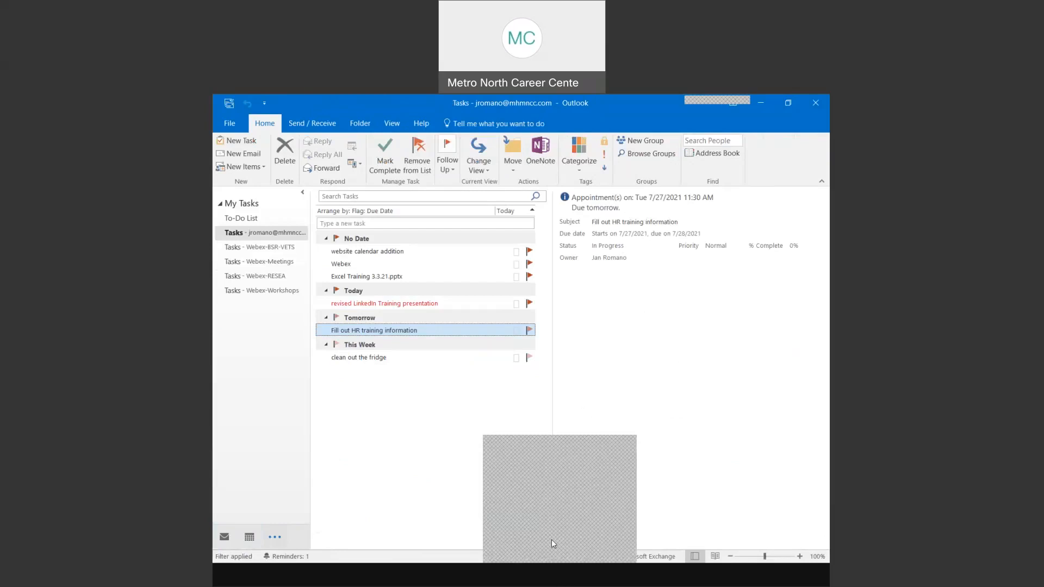
click(551, 524)
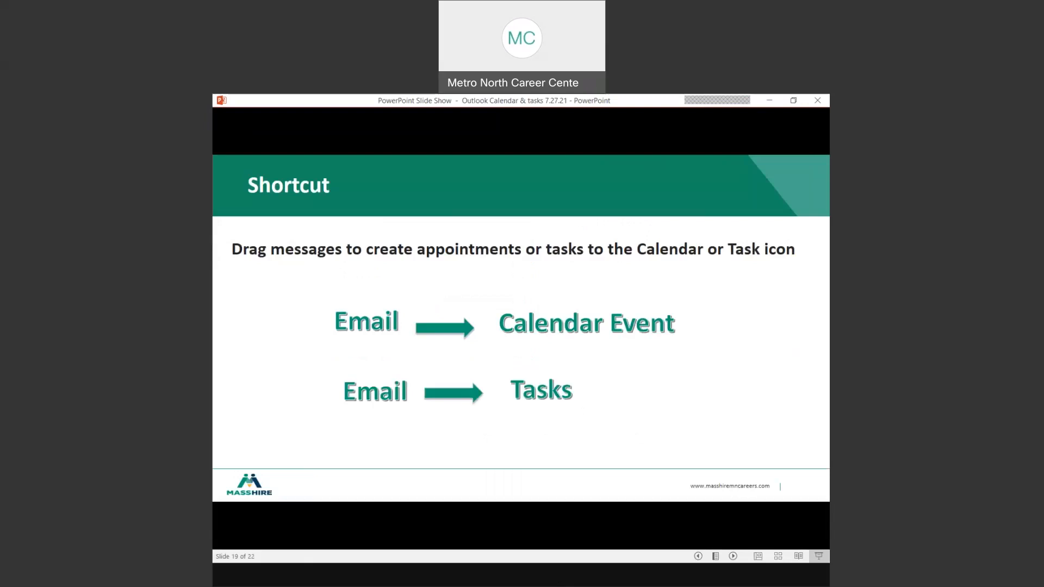
- Advance the slide show to slide 20, the August workshop calendar, with the Right arrow
key(Right)
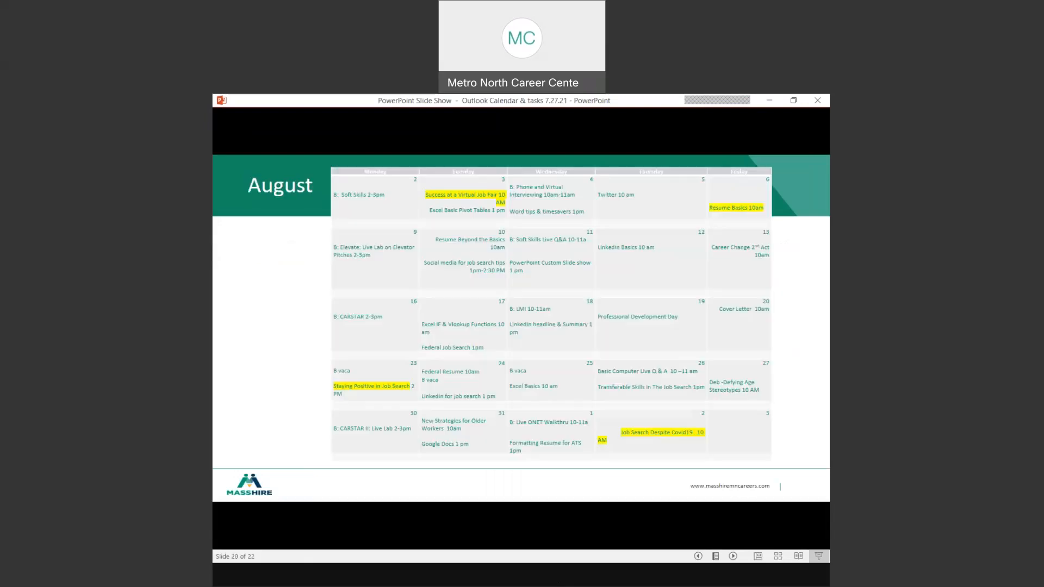